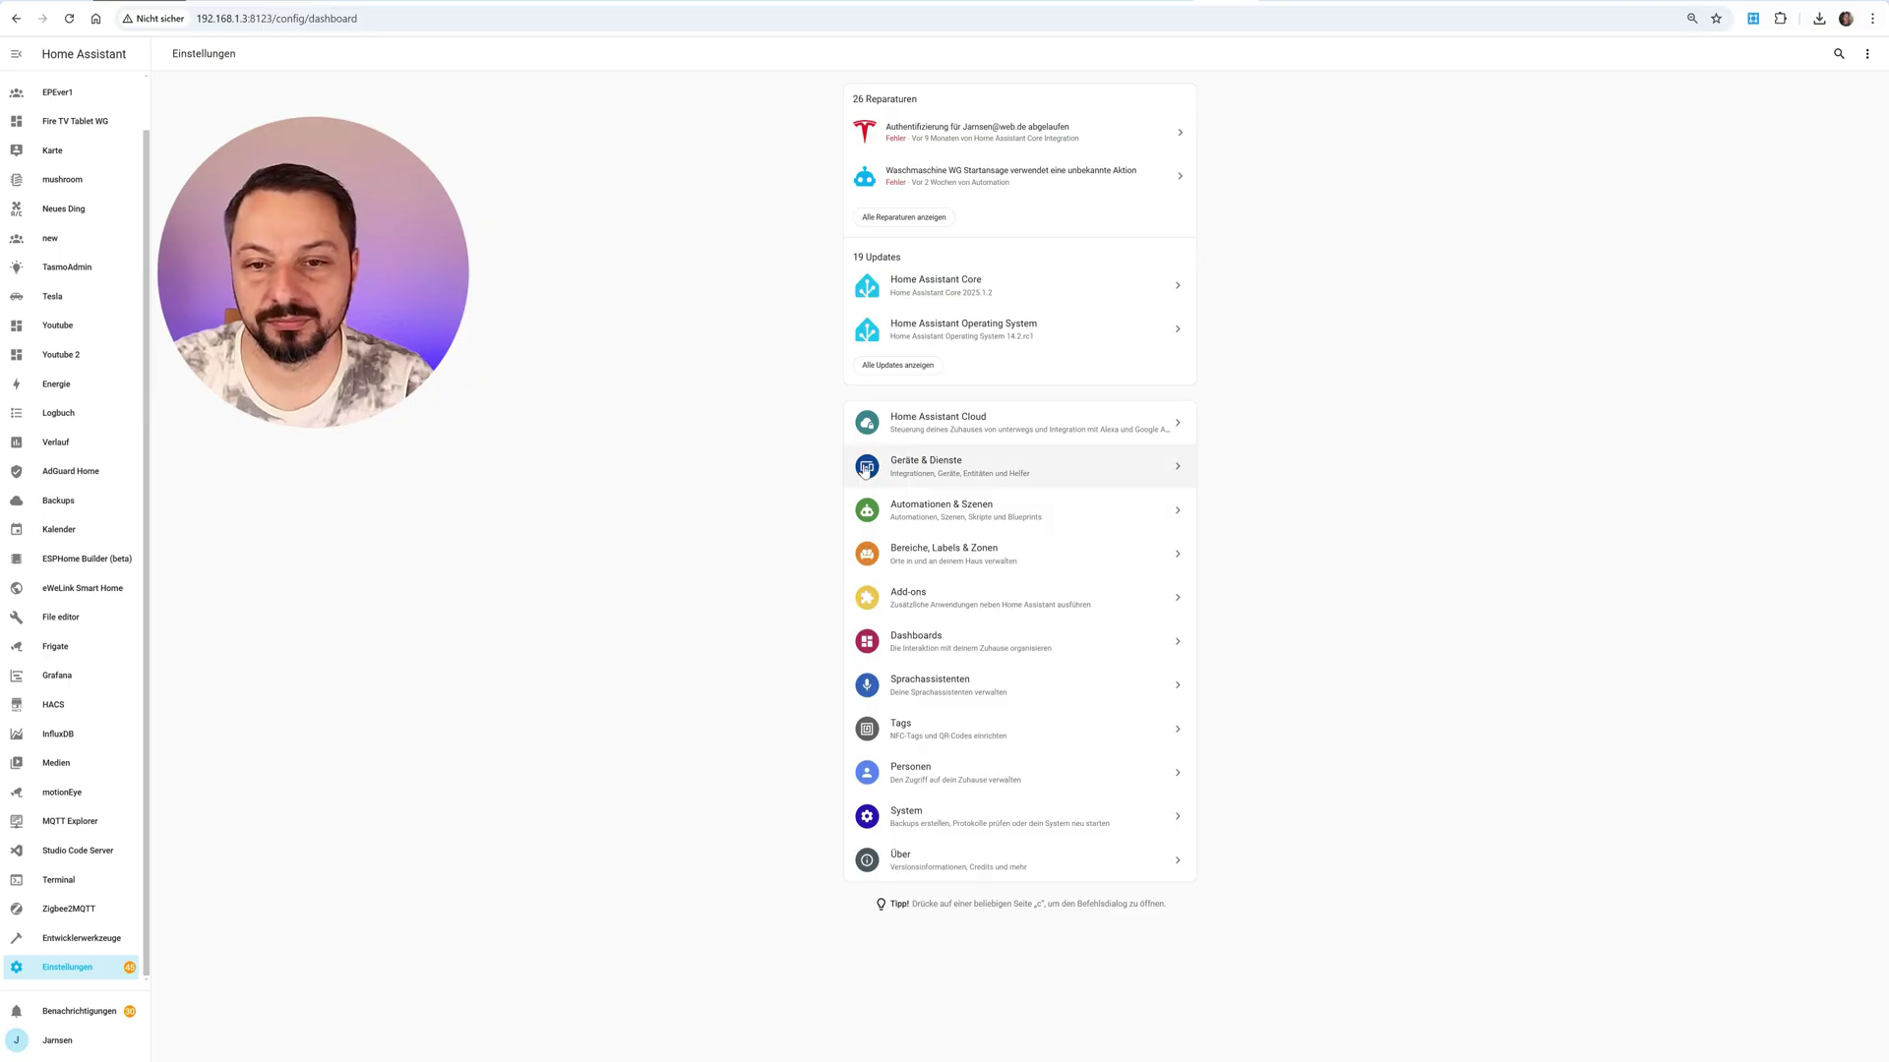
Add the Sonos integration from the devices and services settings and confirm its setup
left_click(922, 469)
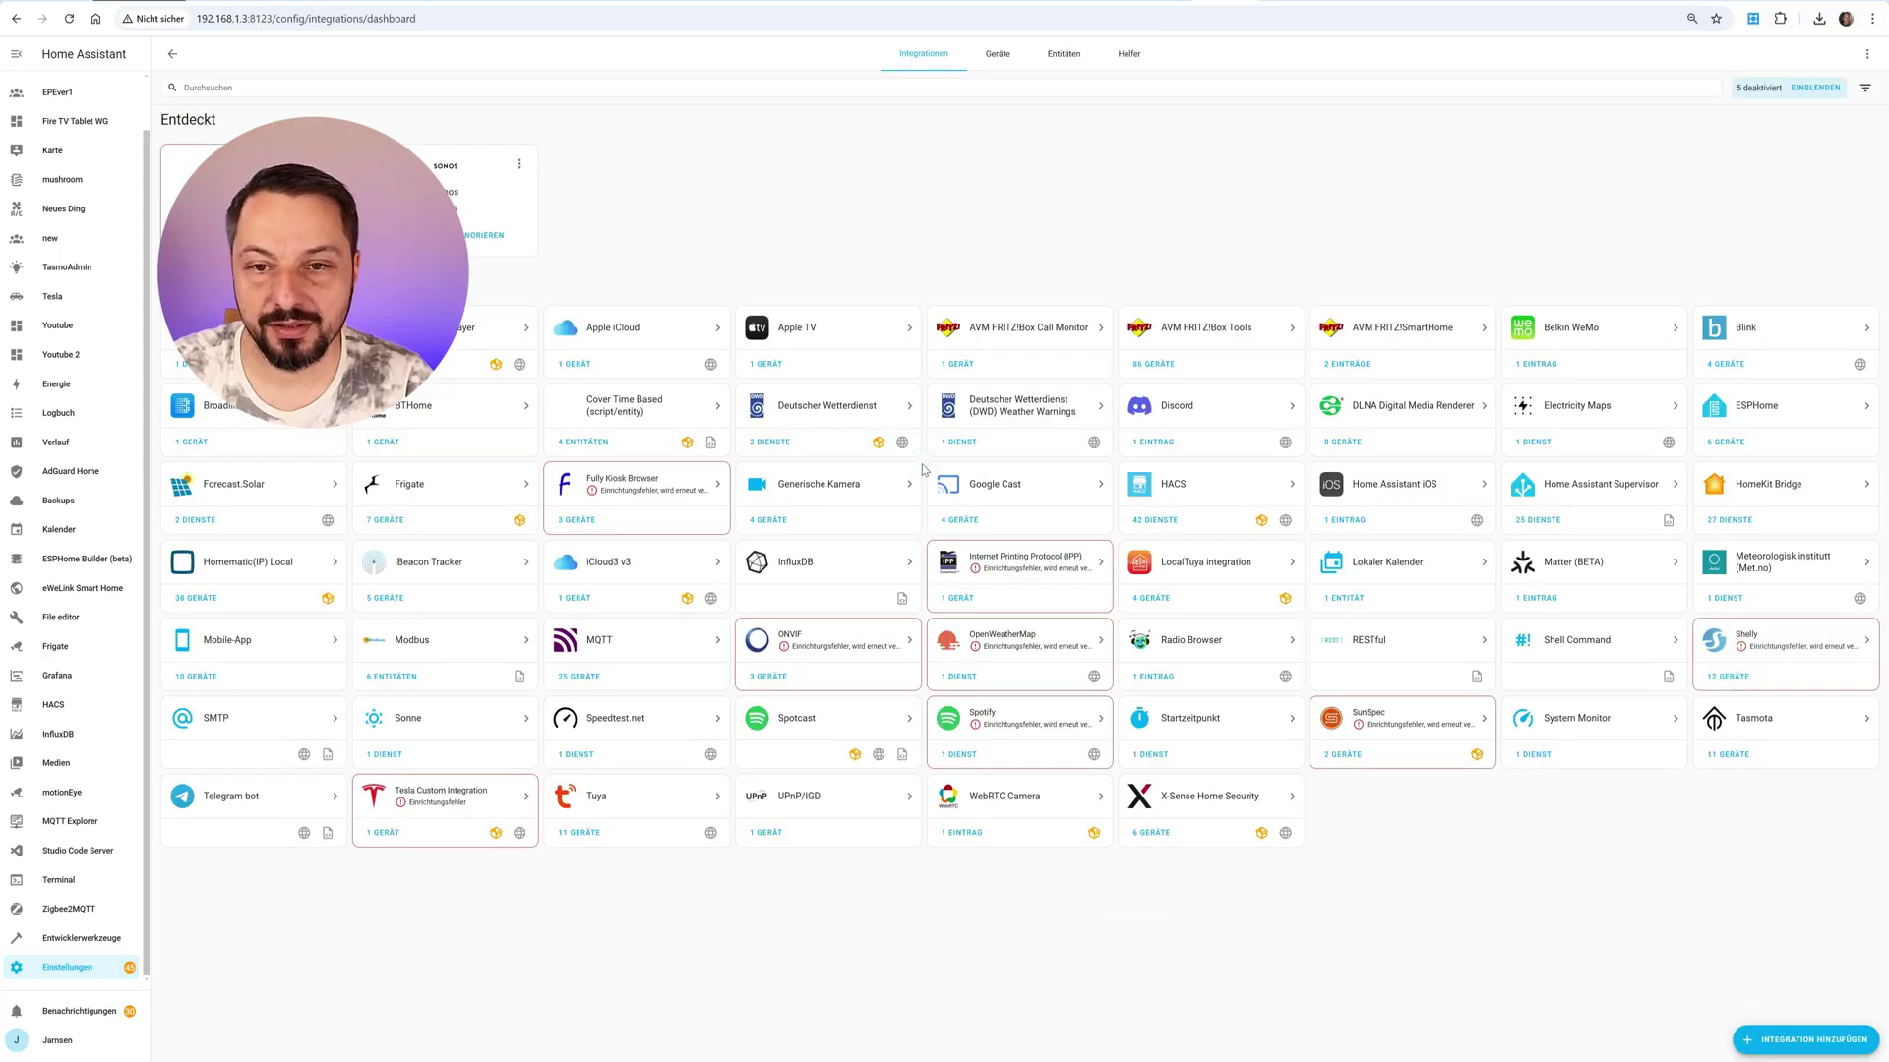
left_click(1783, 1038)
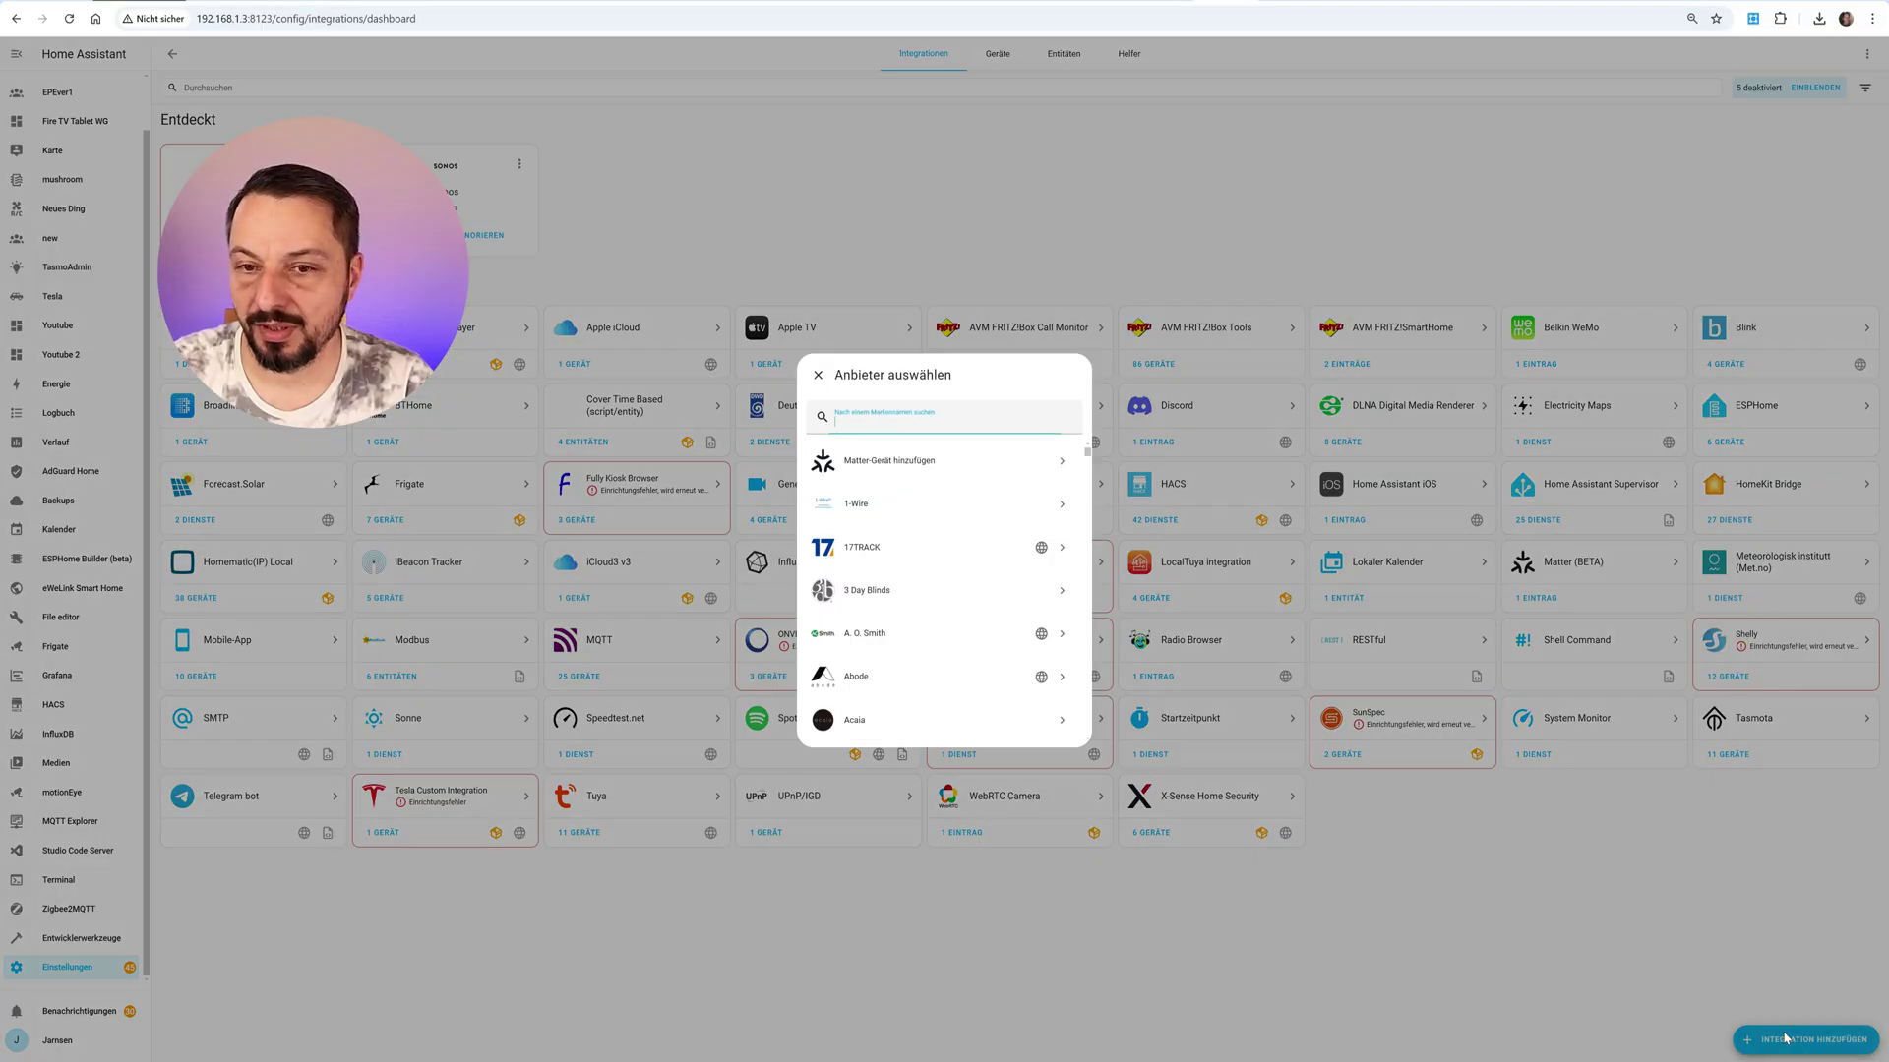
type("so")
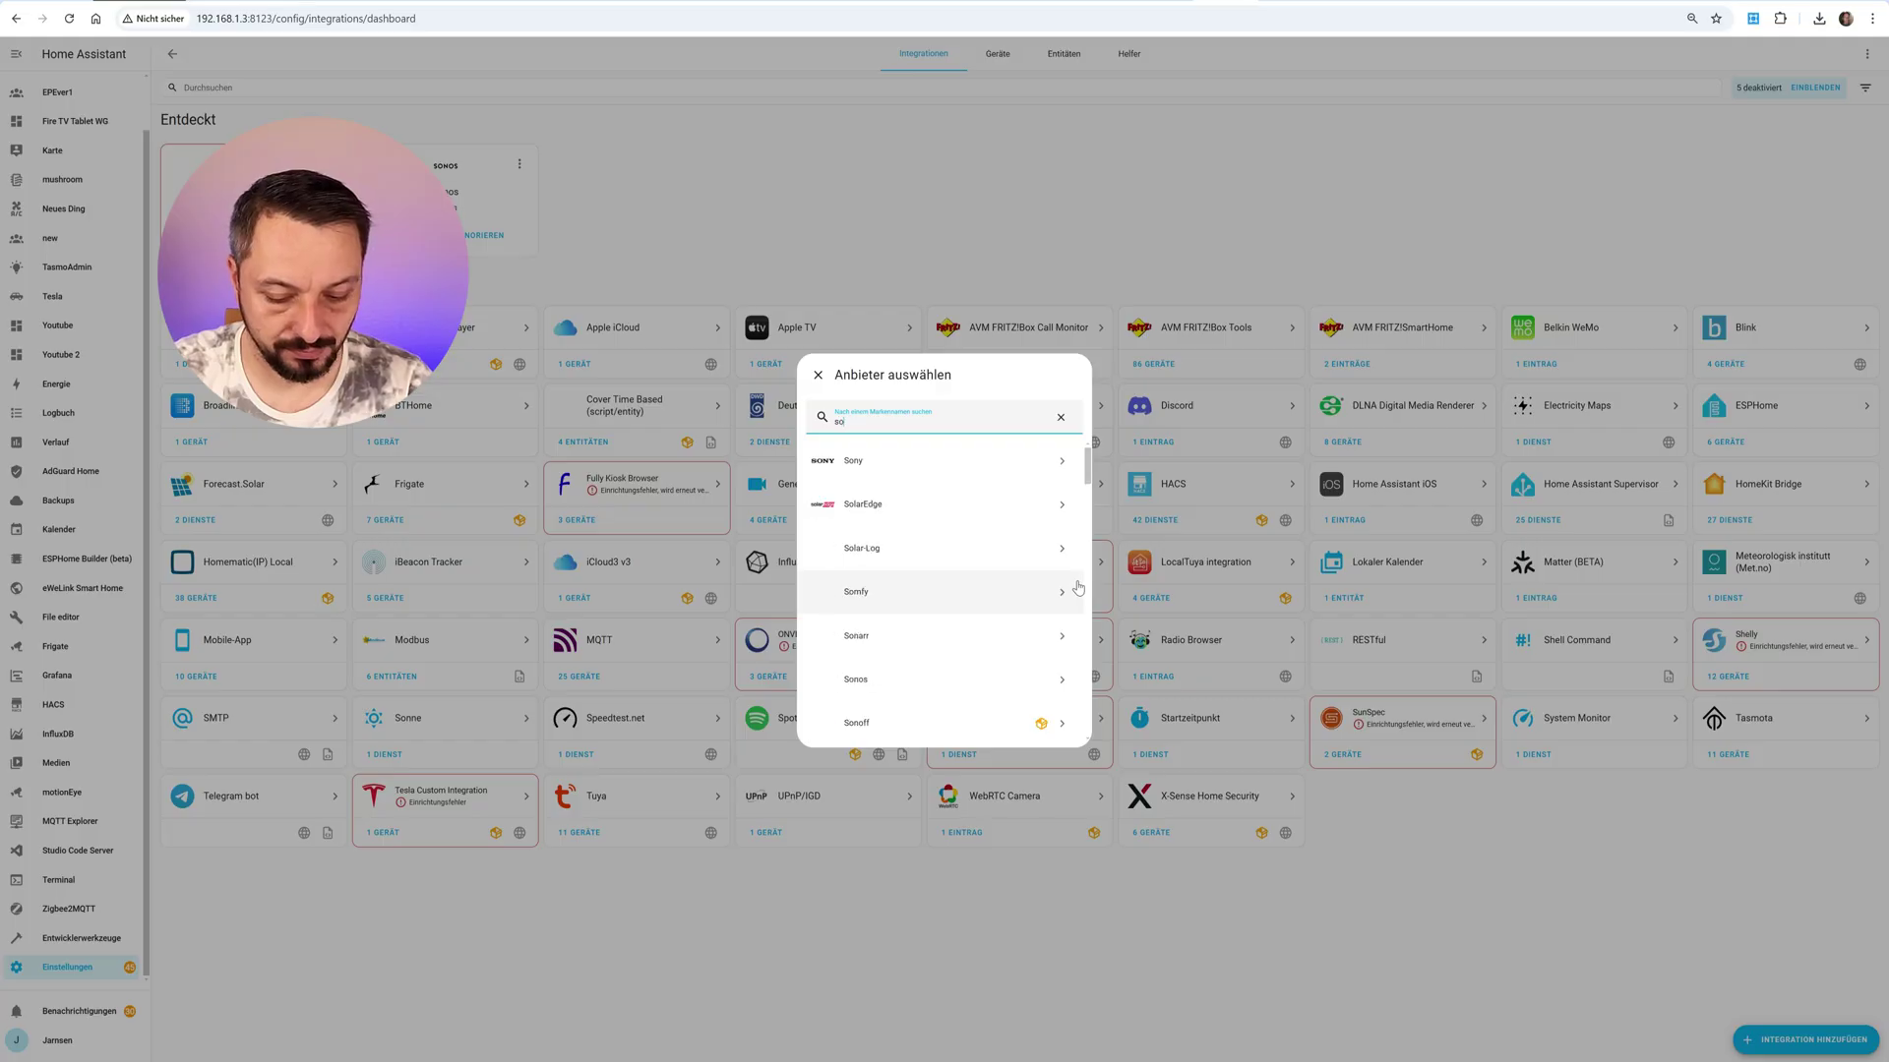
type("no")
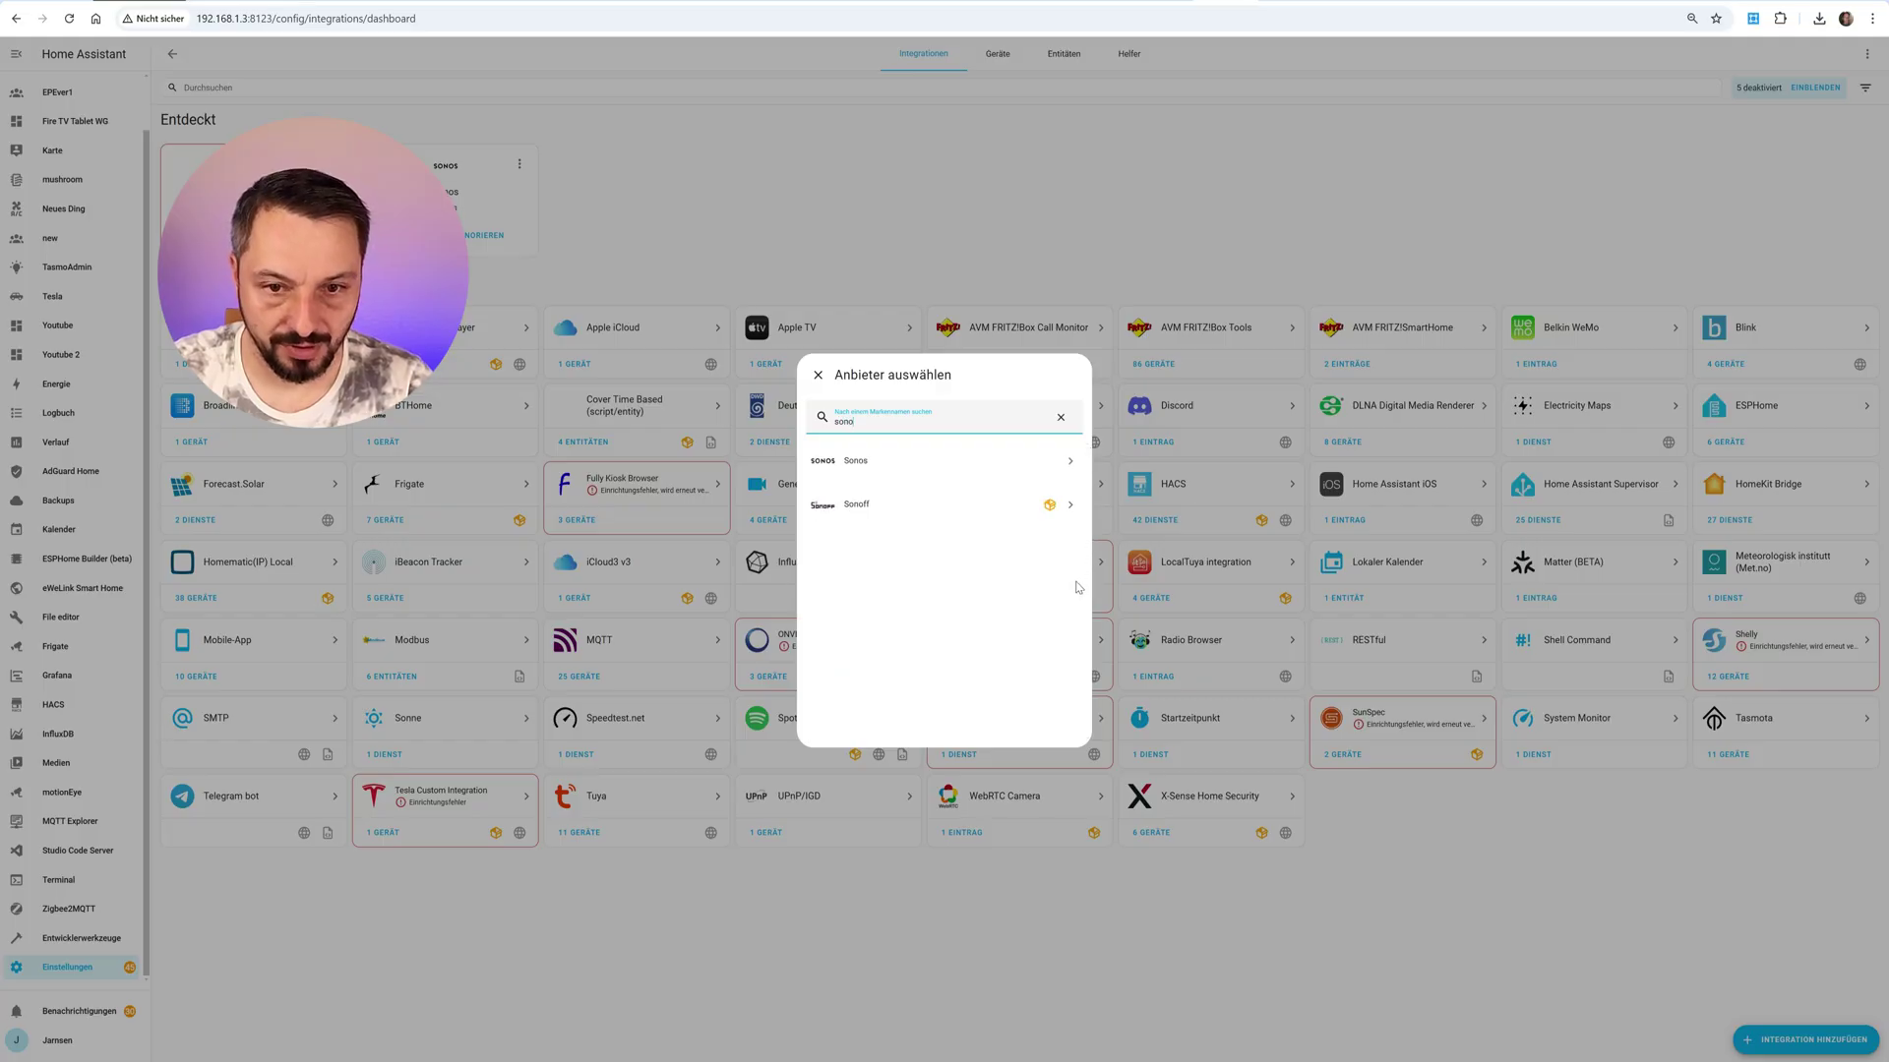
left_click(870, 462)
left_click(864, 438)
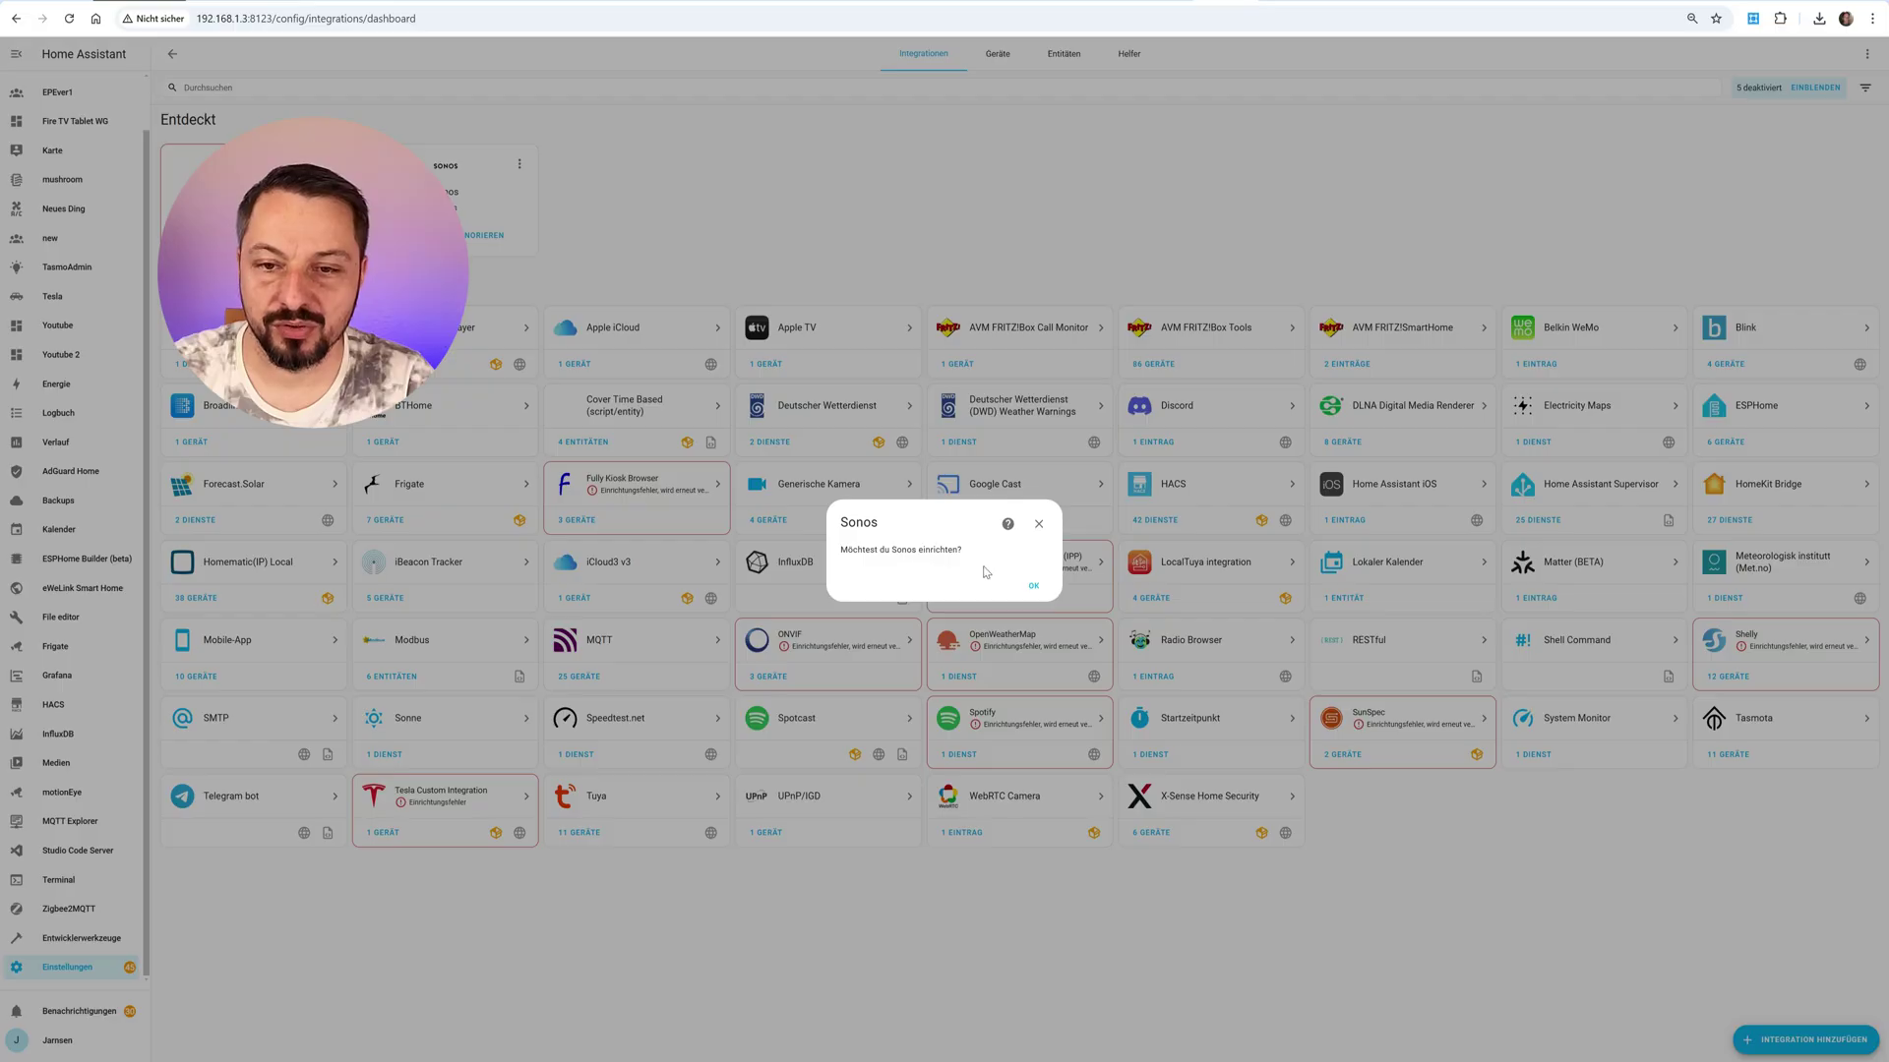
left_click(1033, 589)
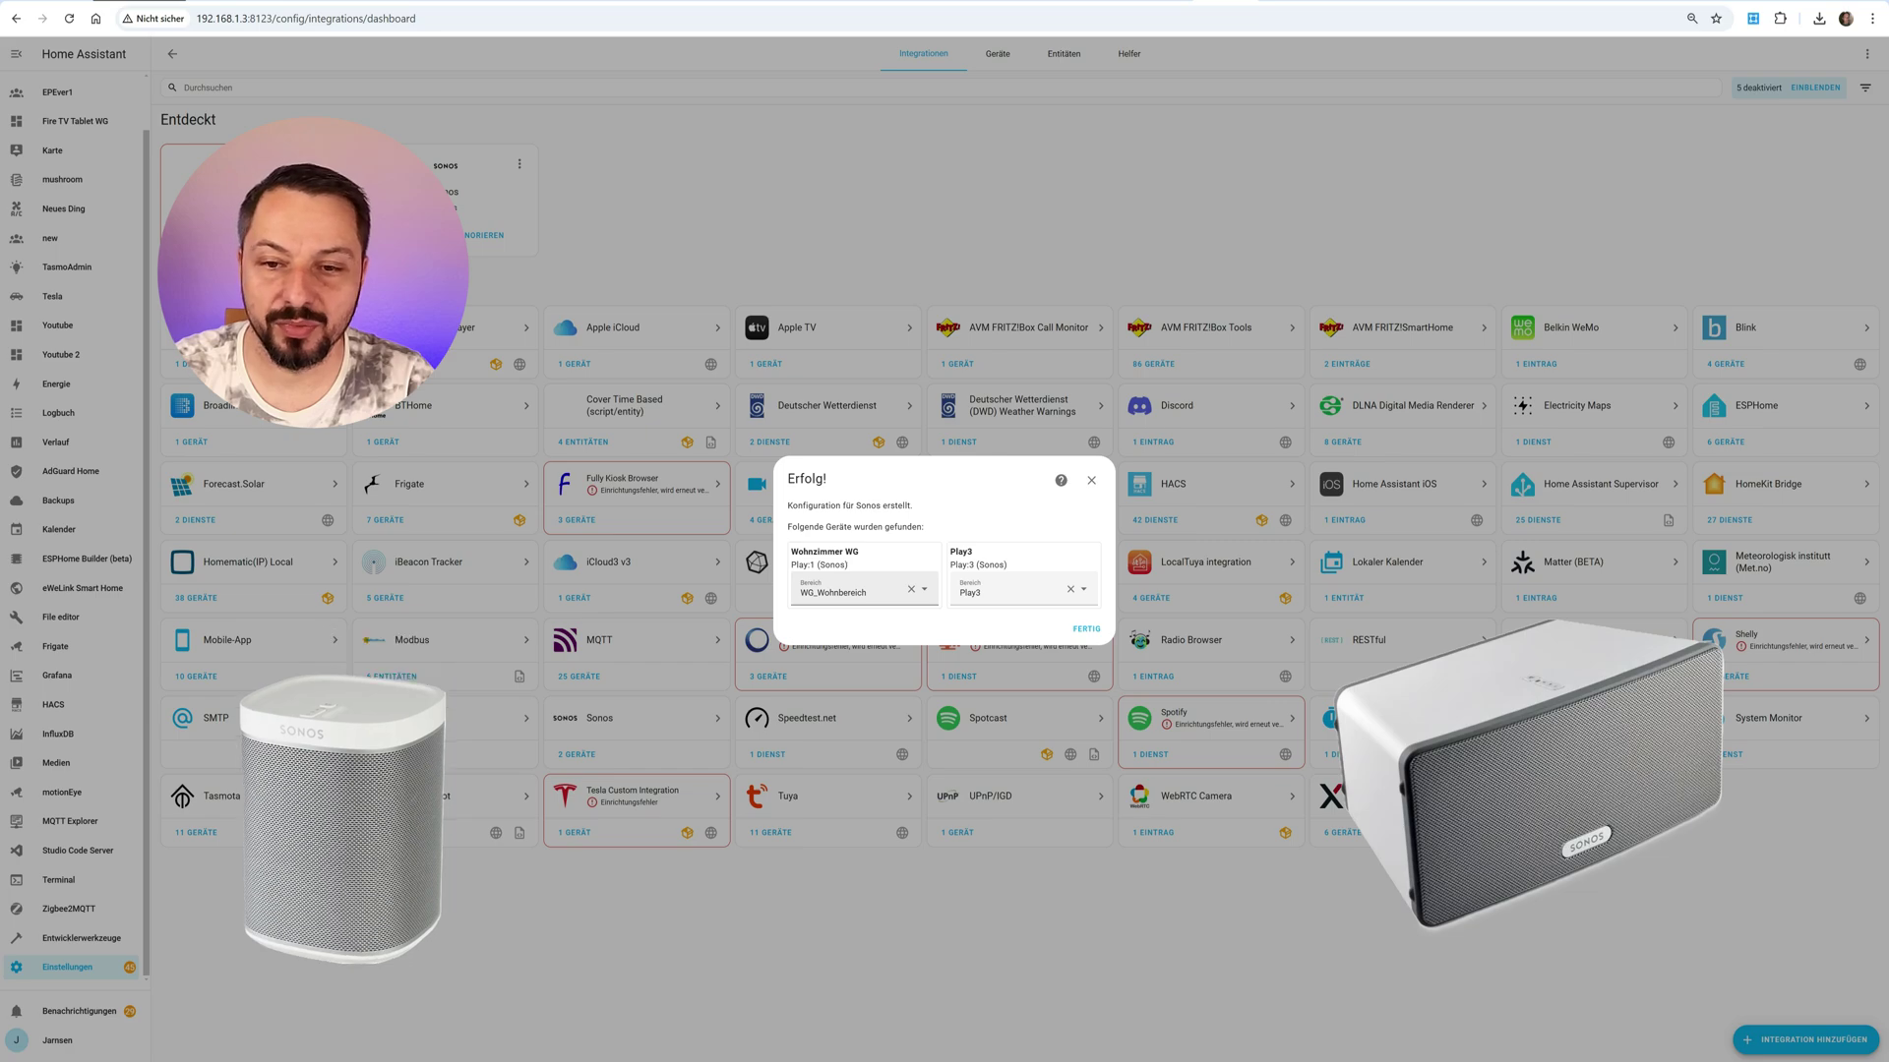
Assign the Play3 speaker to the EG Wohnbereich area and finish the Sonos setup
left_click(1084, 590)
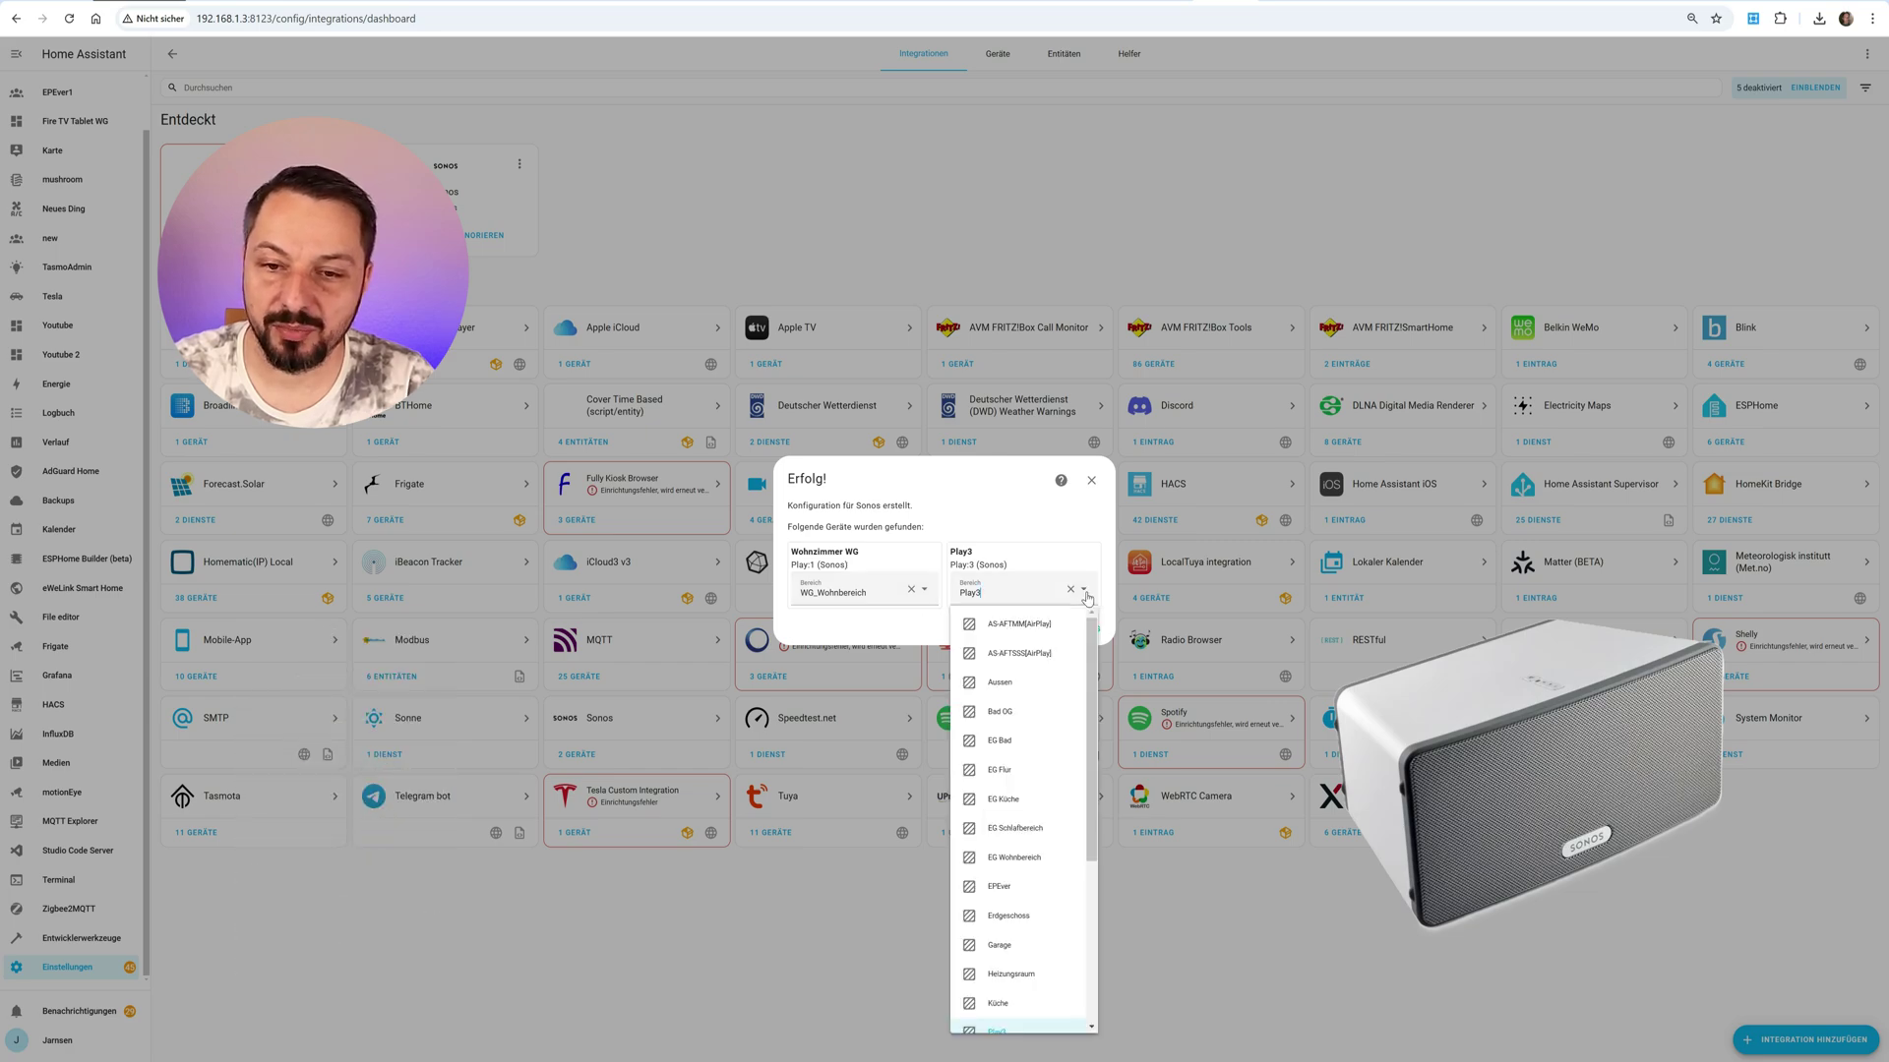
left_click(1025, 795)
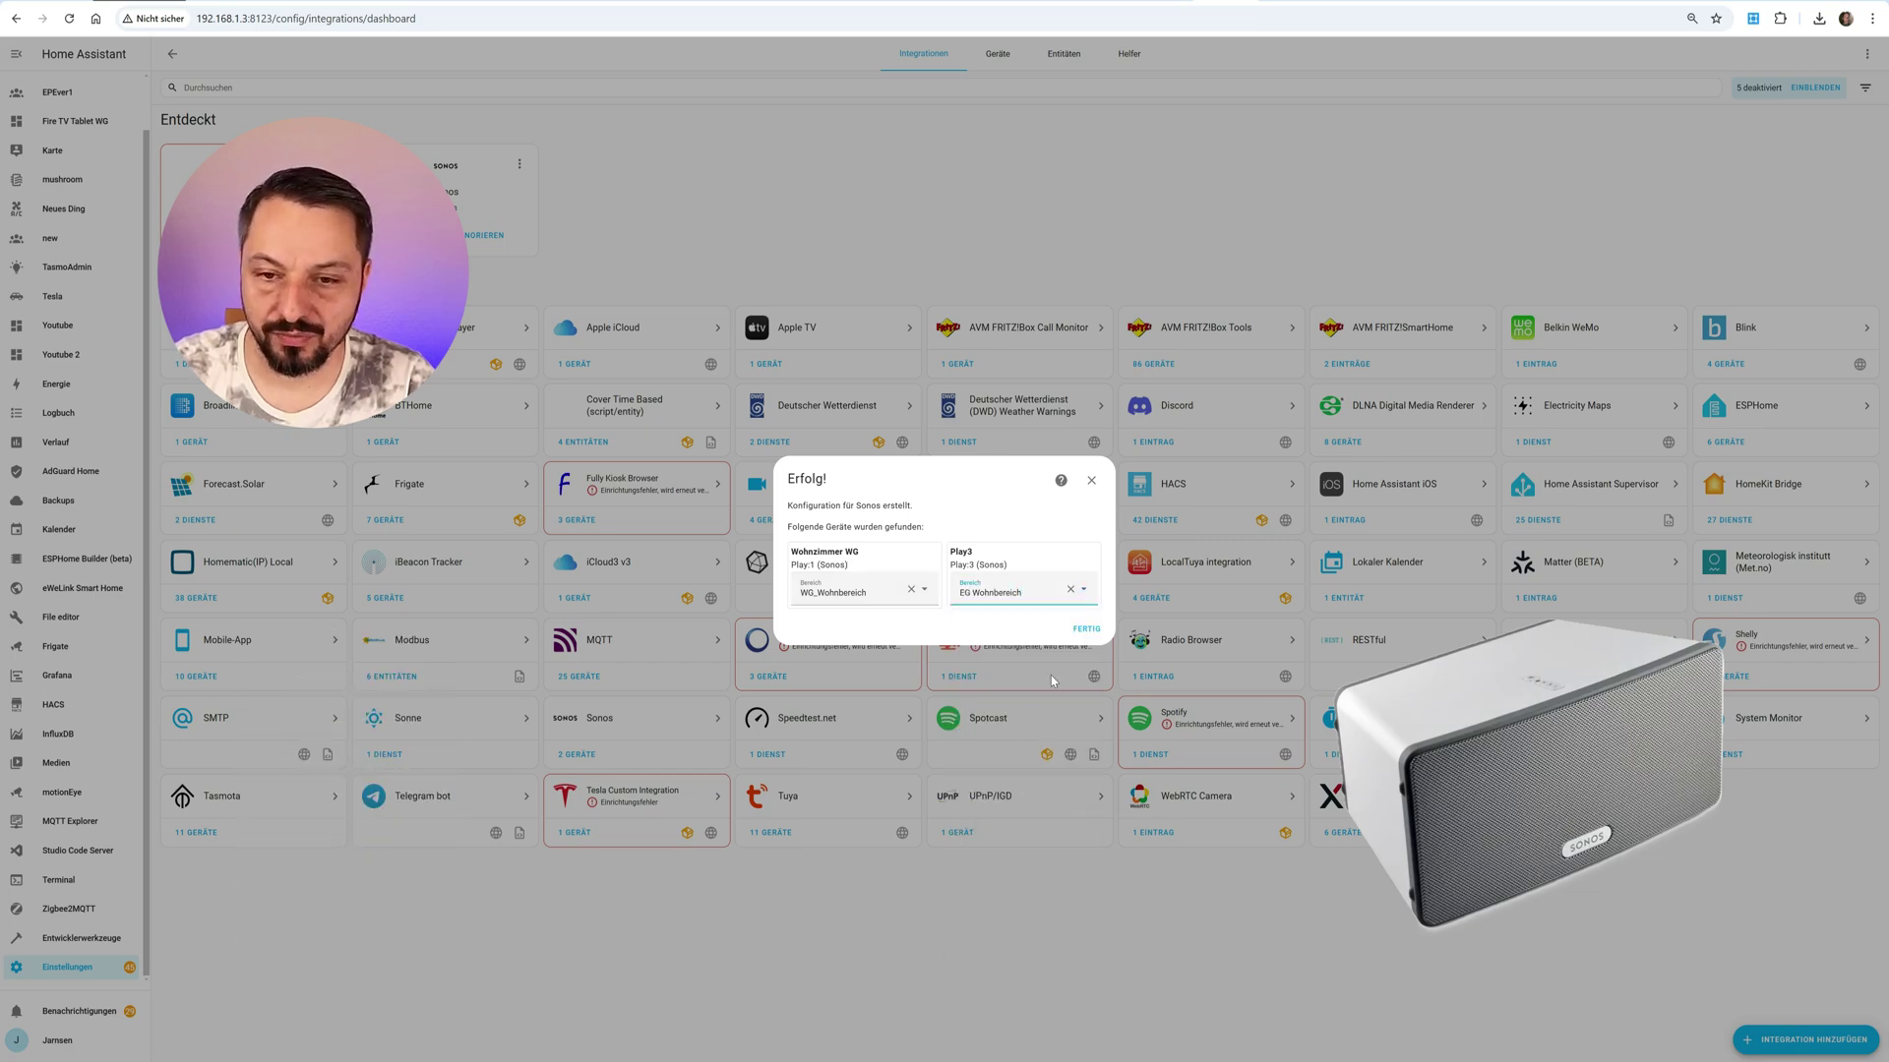
left_click(1084, 629)
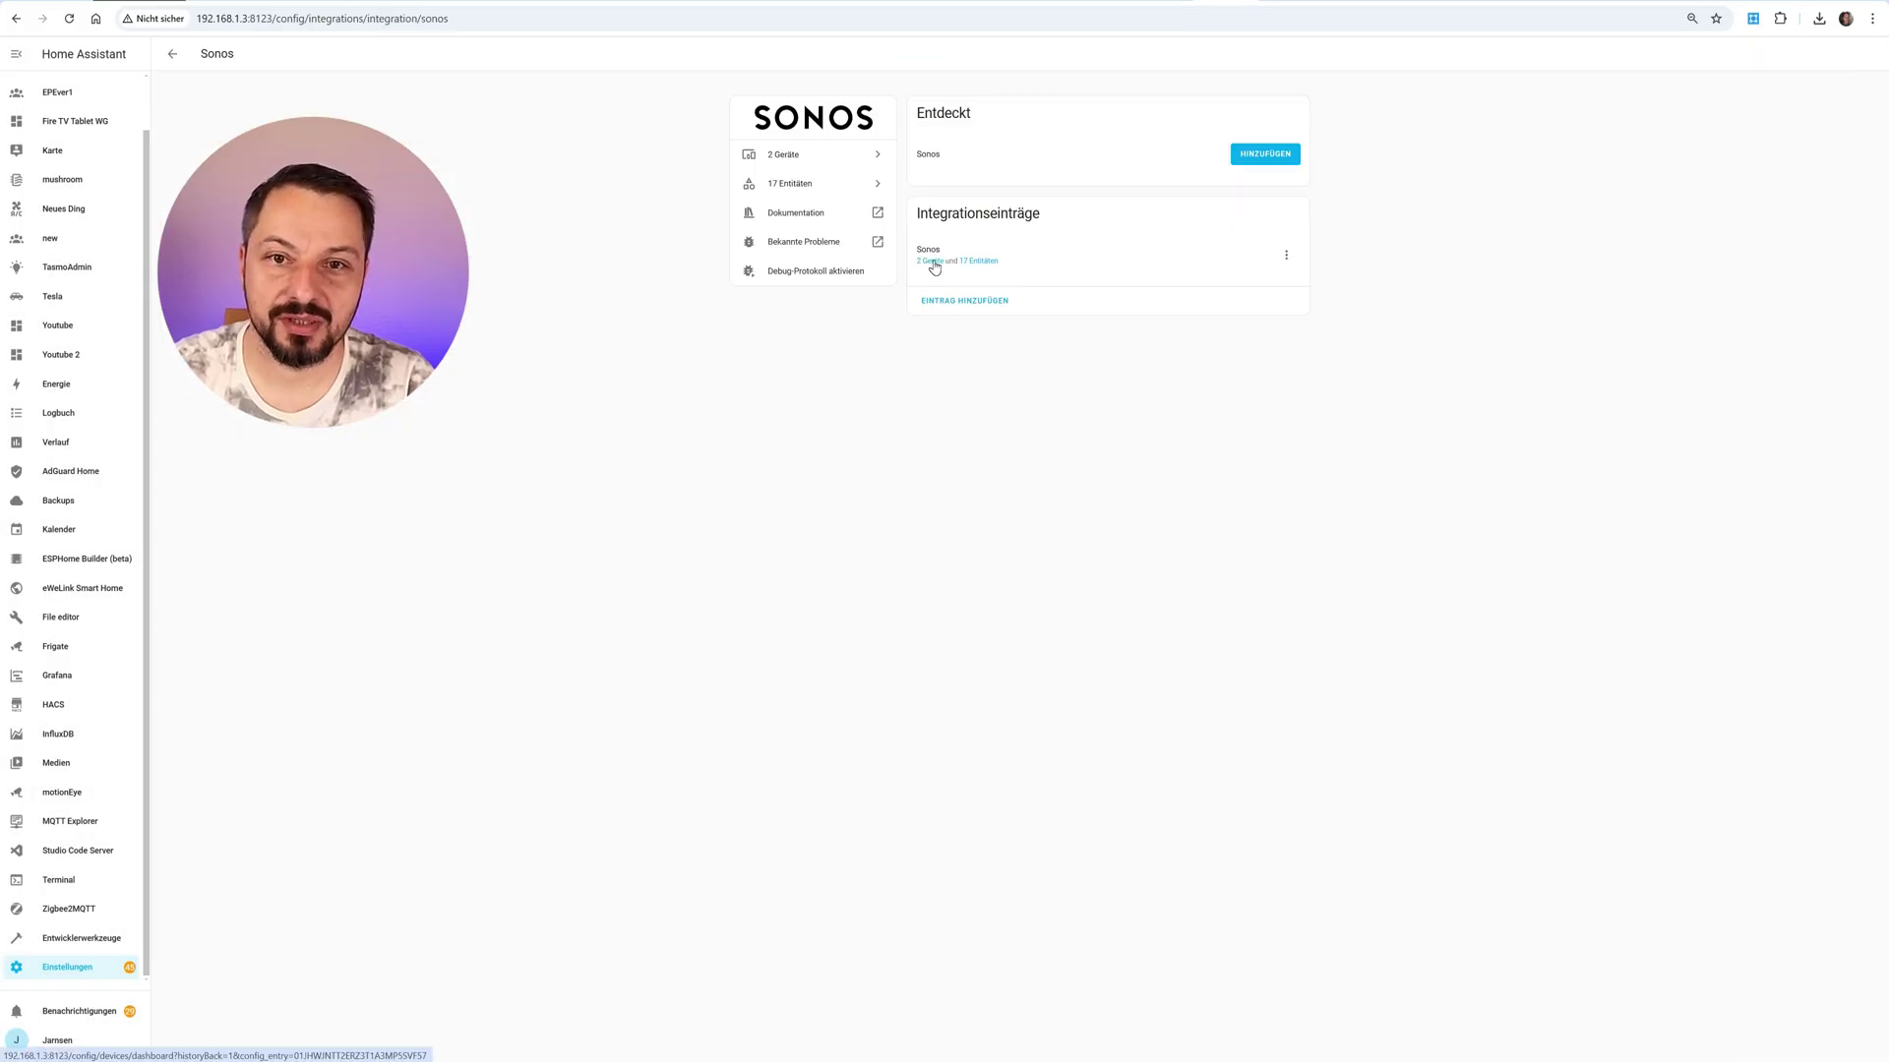
Open the Play3 device from the Sonos integration's devices and test starting and pausing its playback
left_click(932, 261)
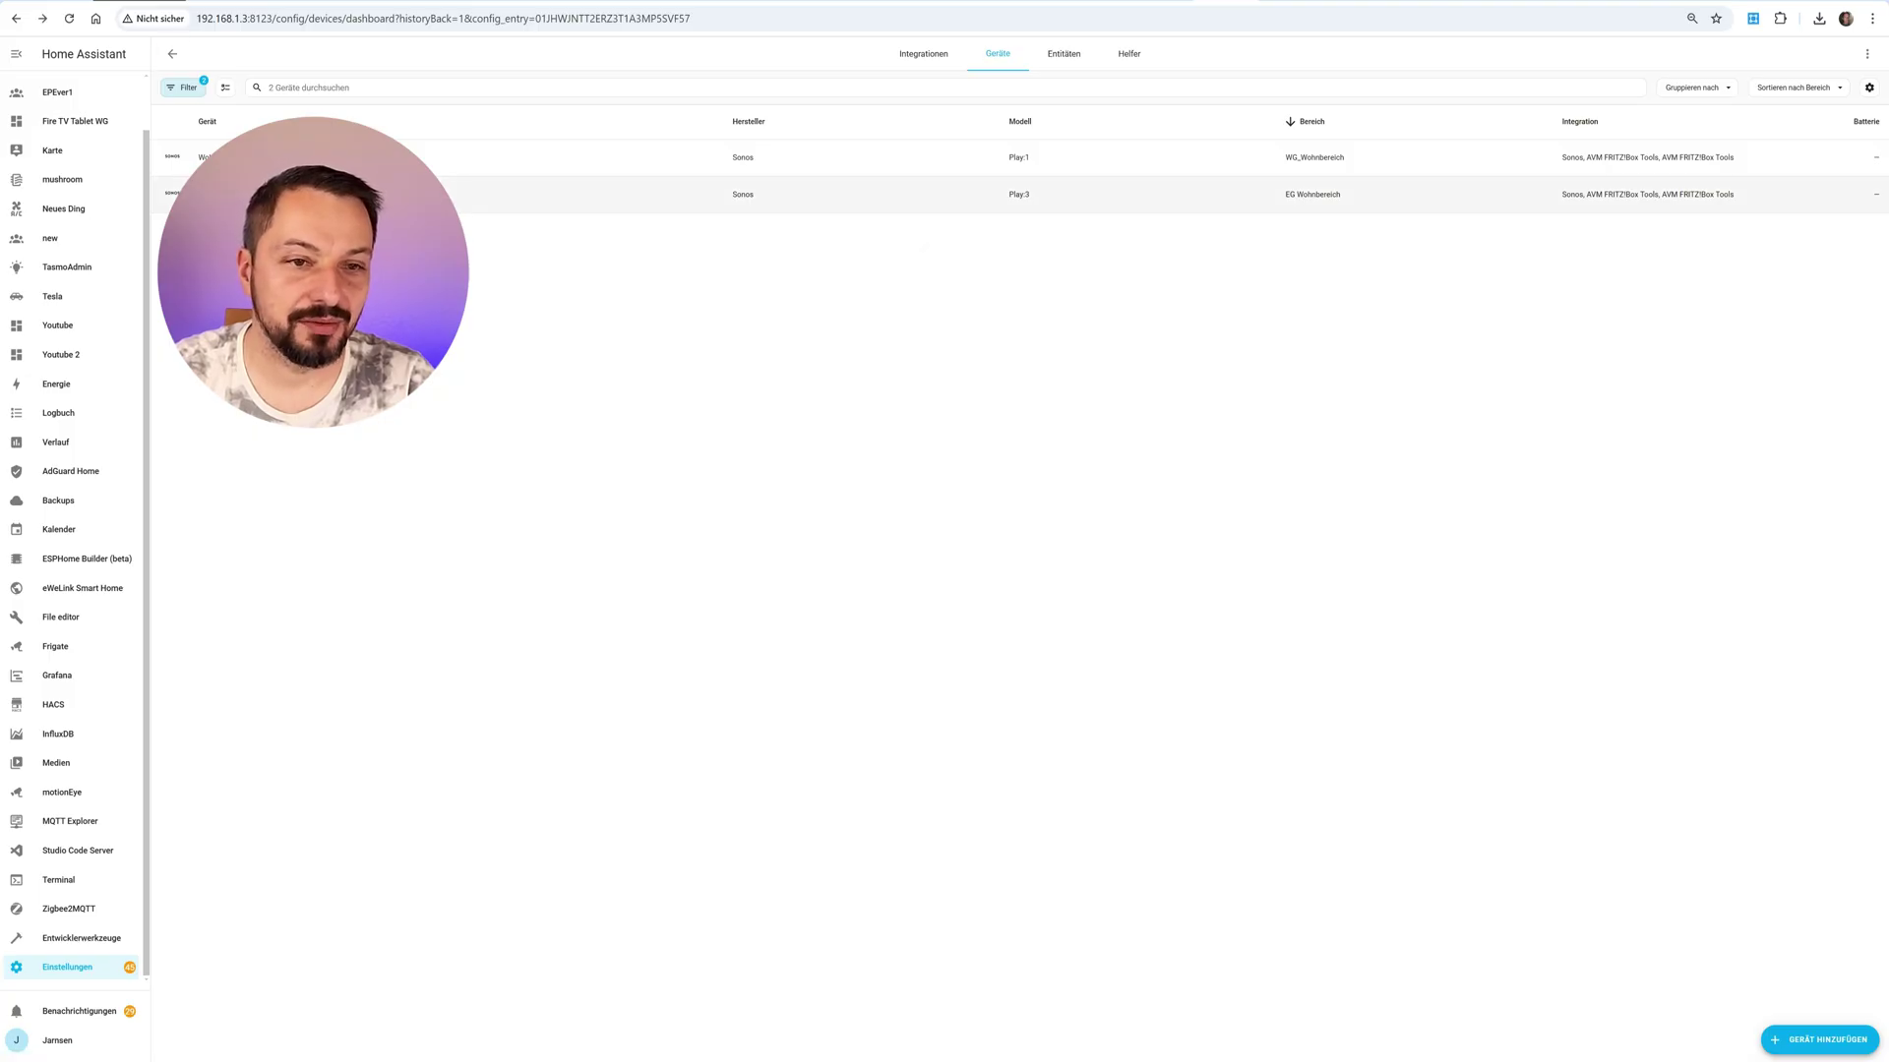
left_click(296, 194)
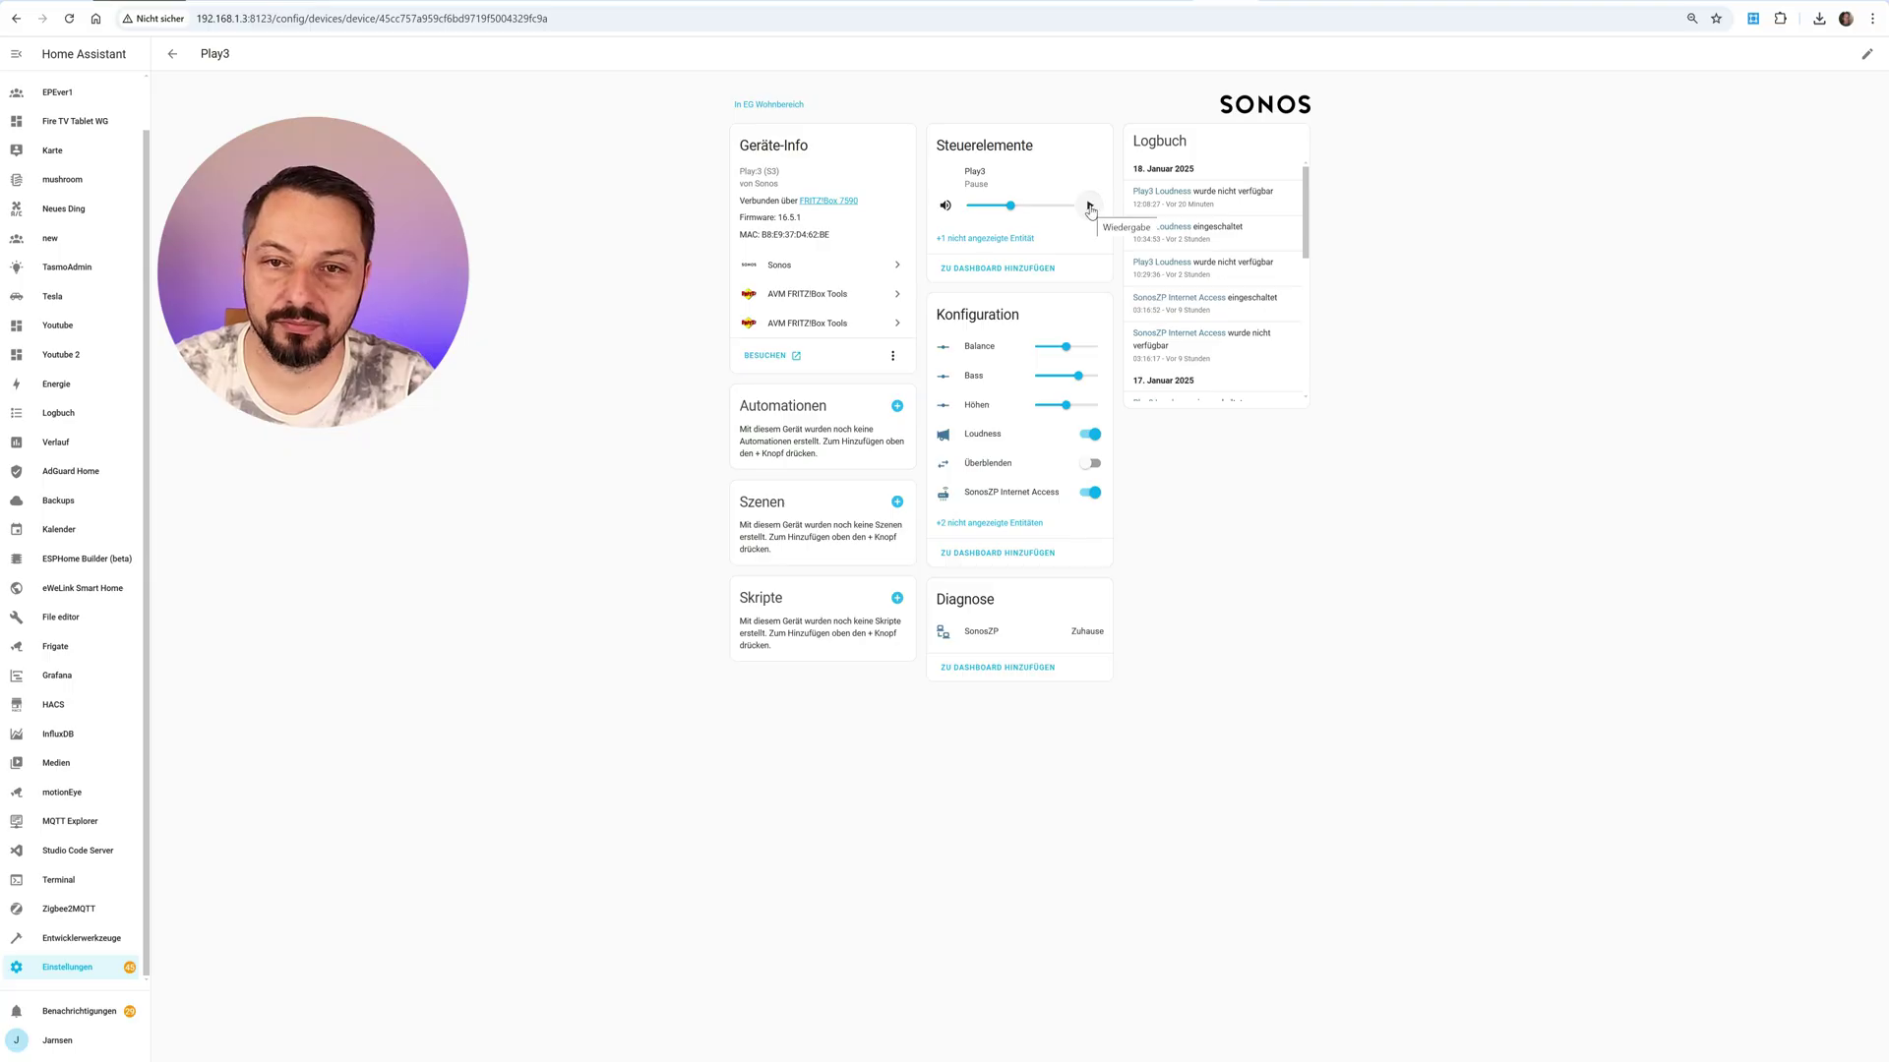
left_click(1089, 207)
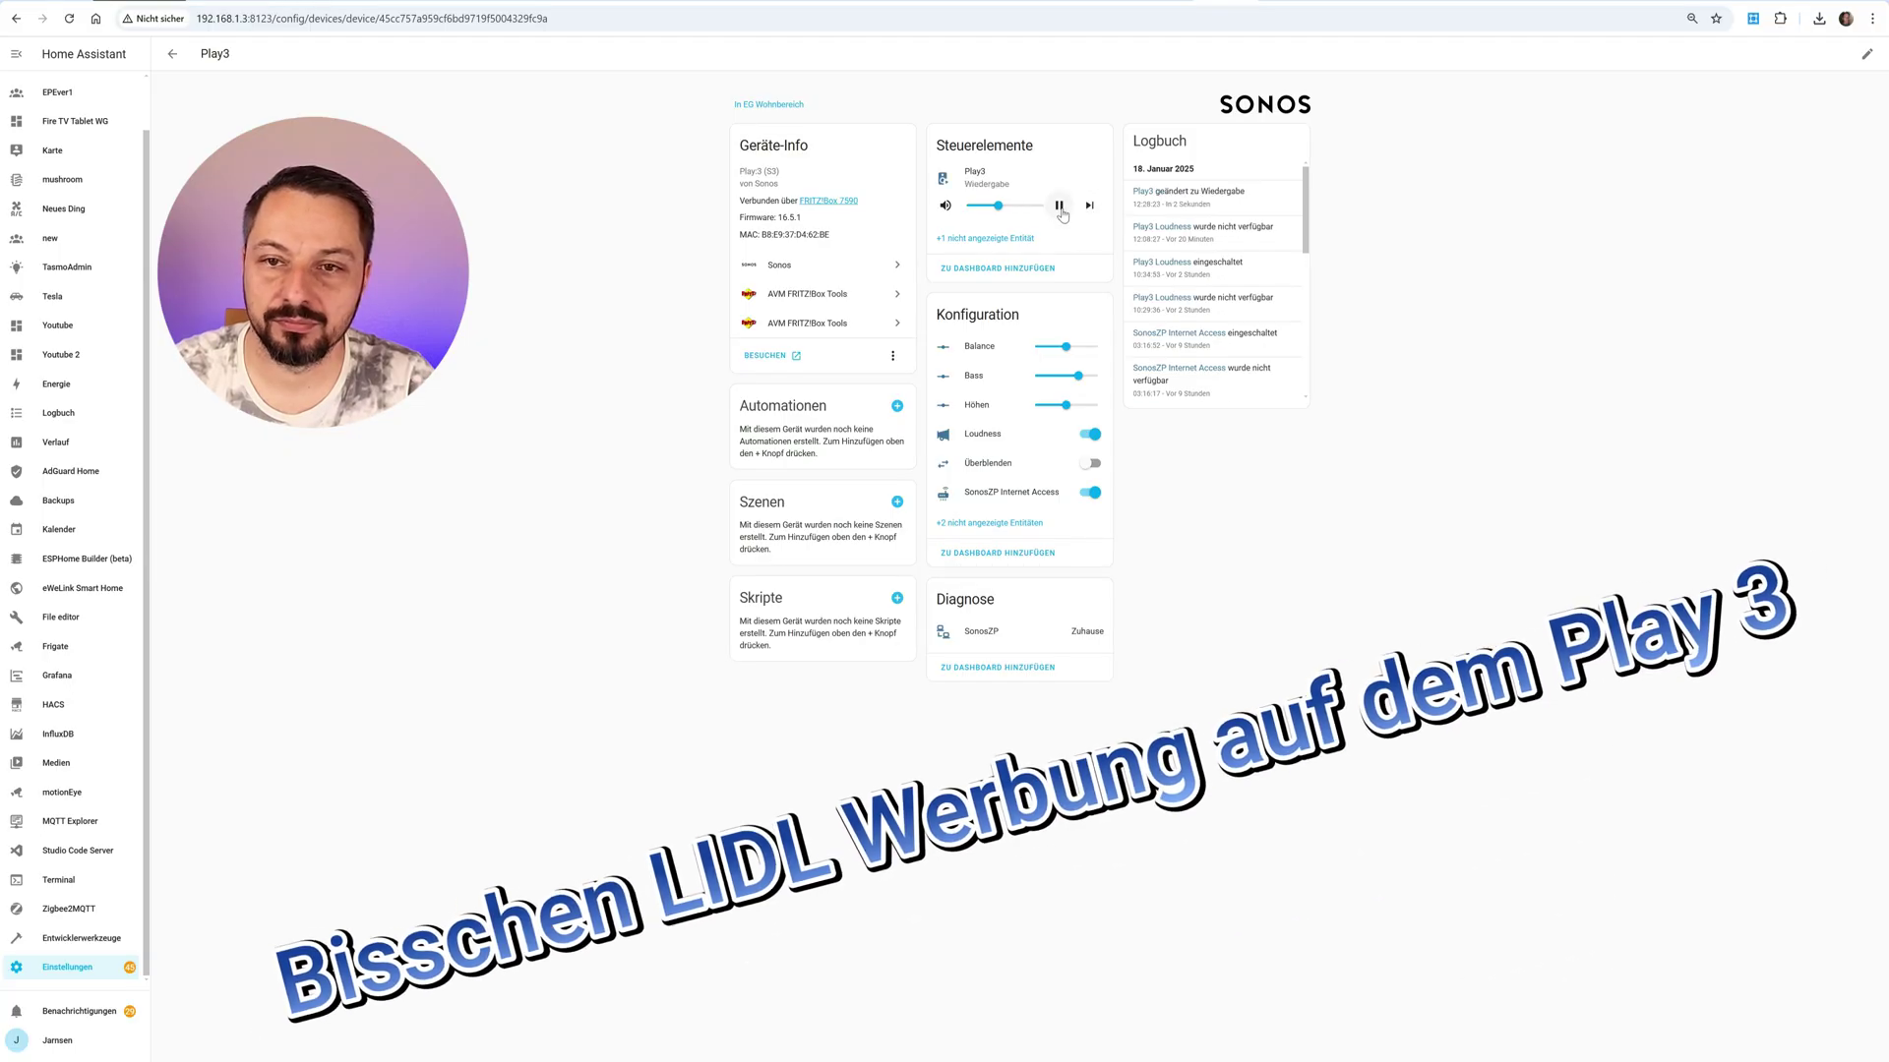
left_click(1059, 206)
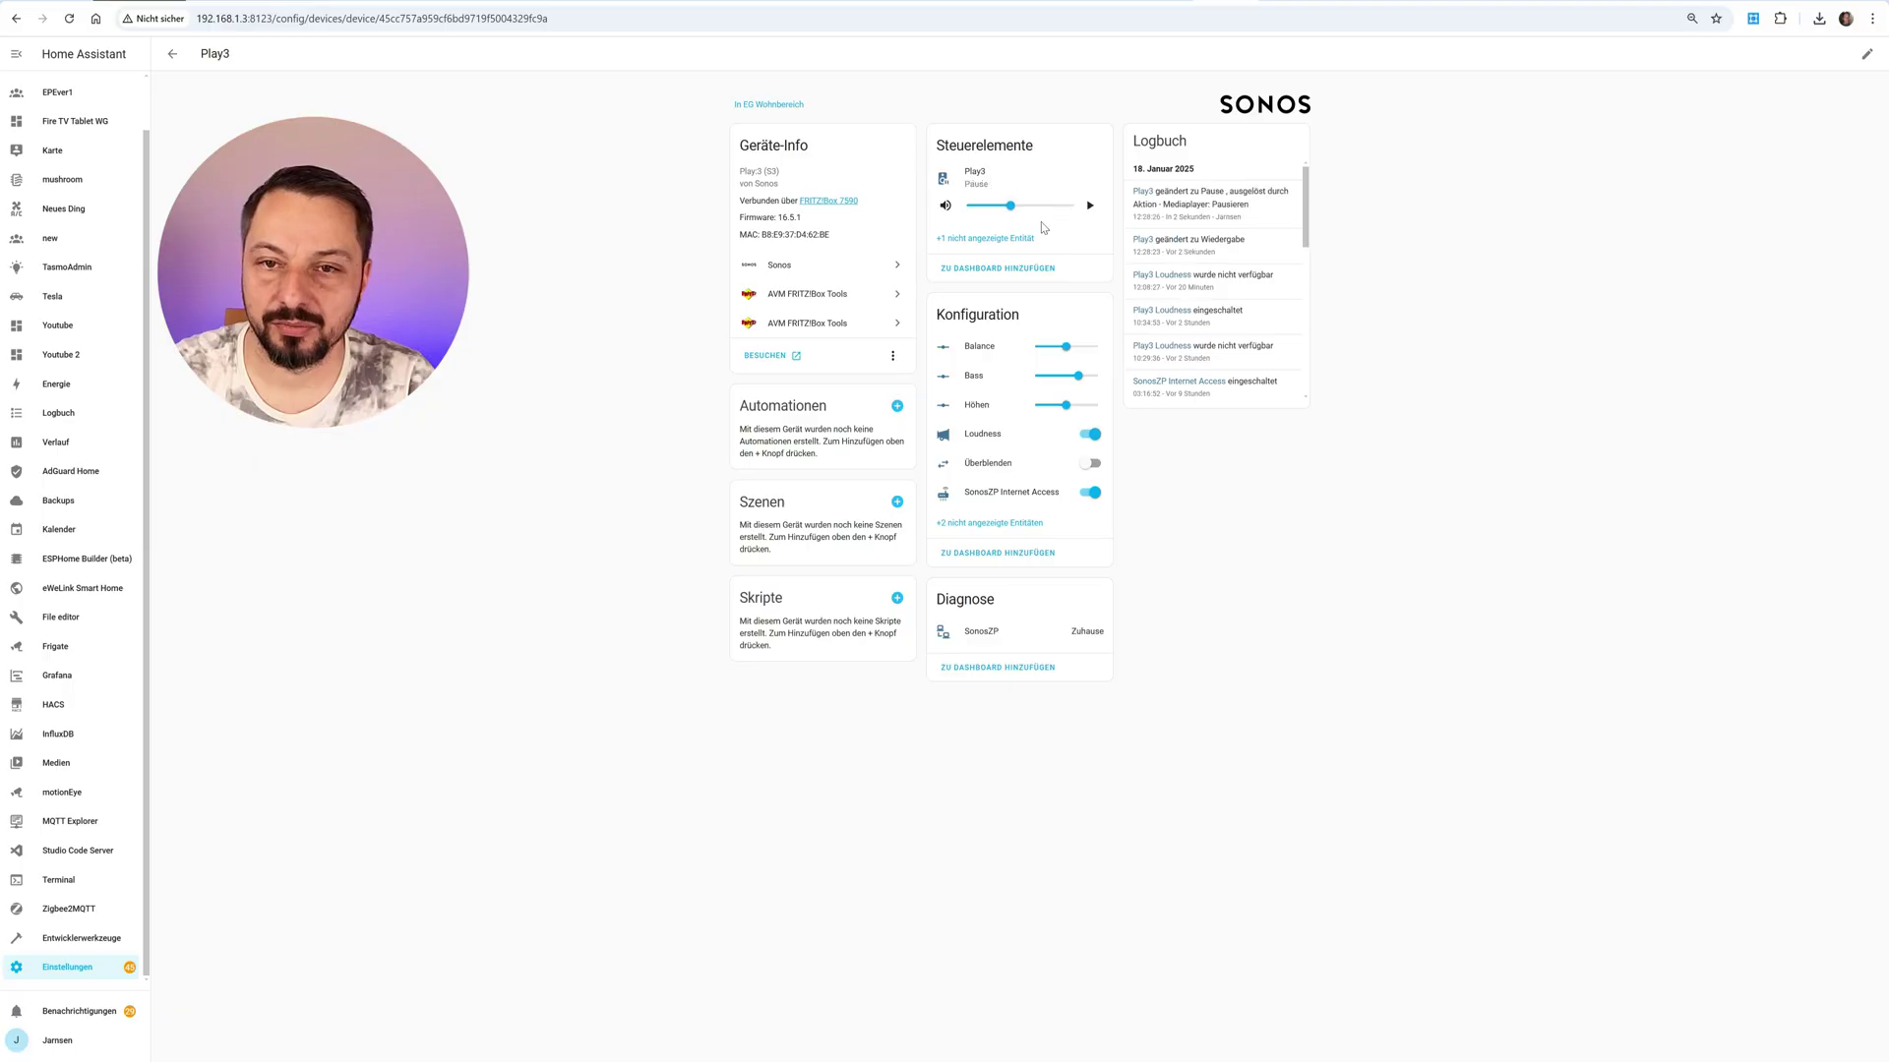
Lower the Play3 volume, resume playback, and test turning the volume up and back down
left_click_drag(1009, 206, 981, 207)
left_click(1089, 205)
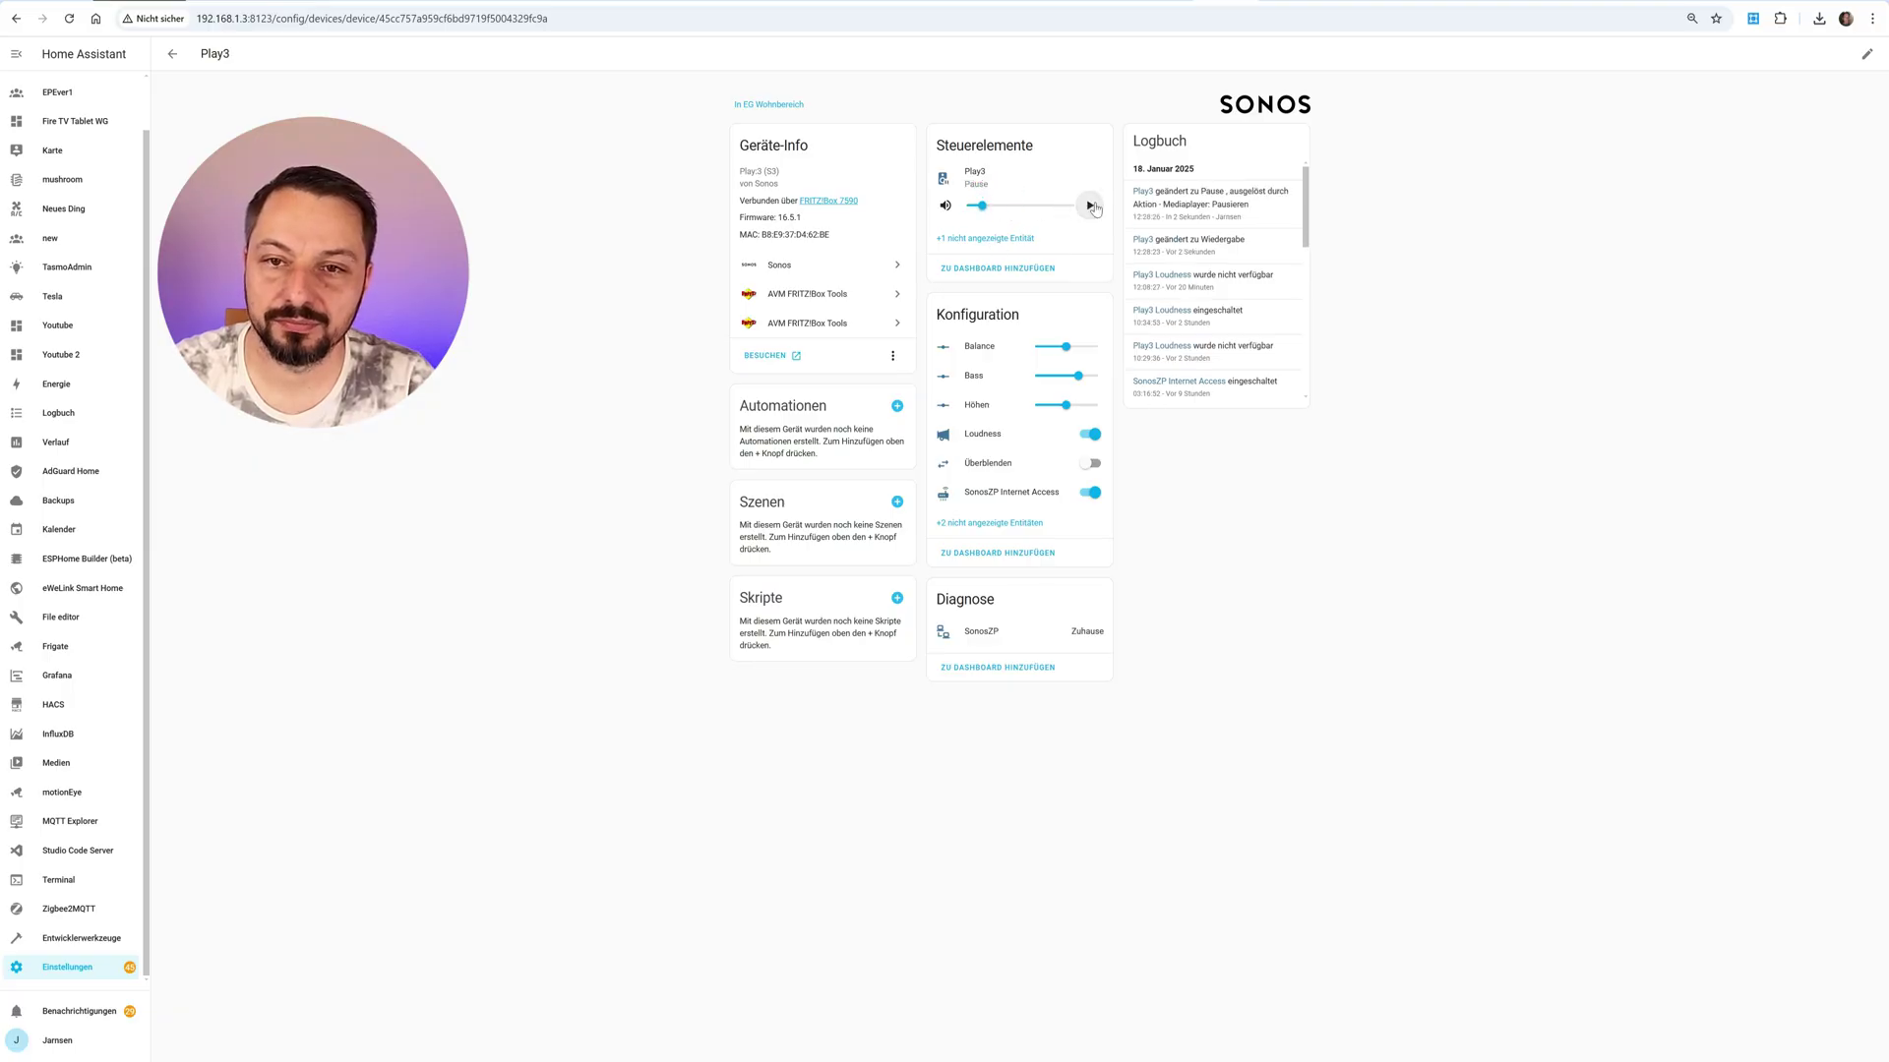
mouse_move(980, 216)
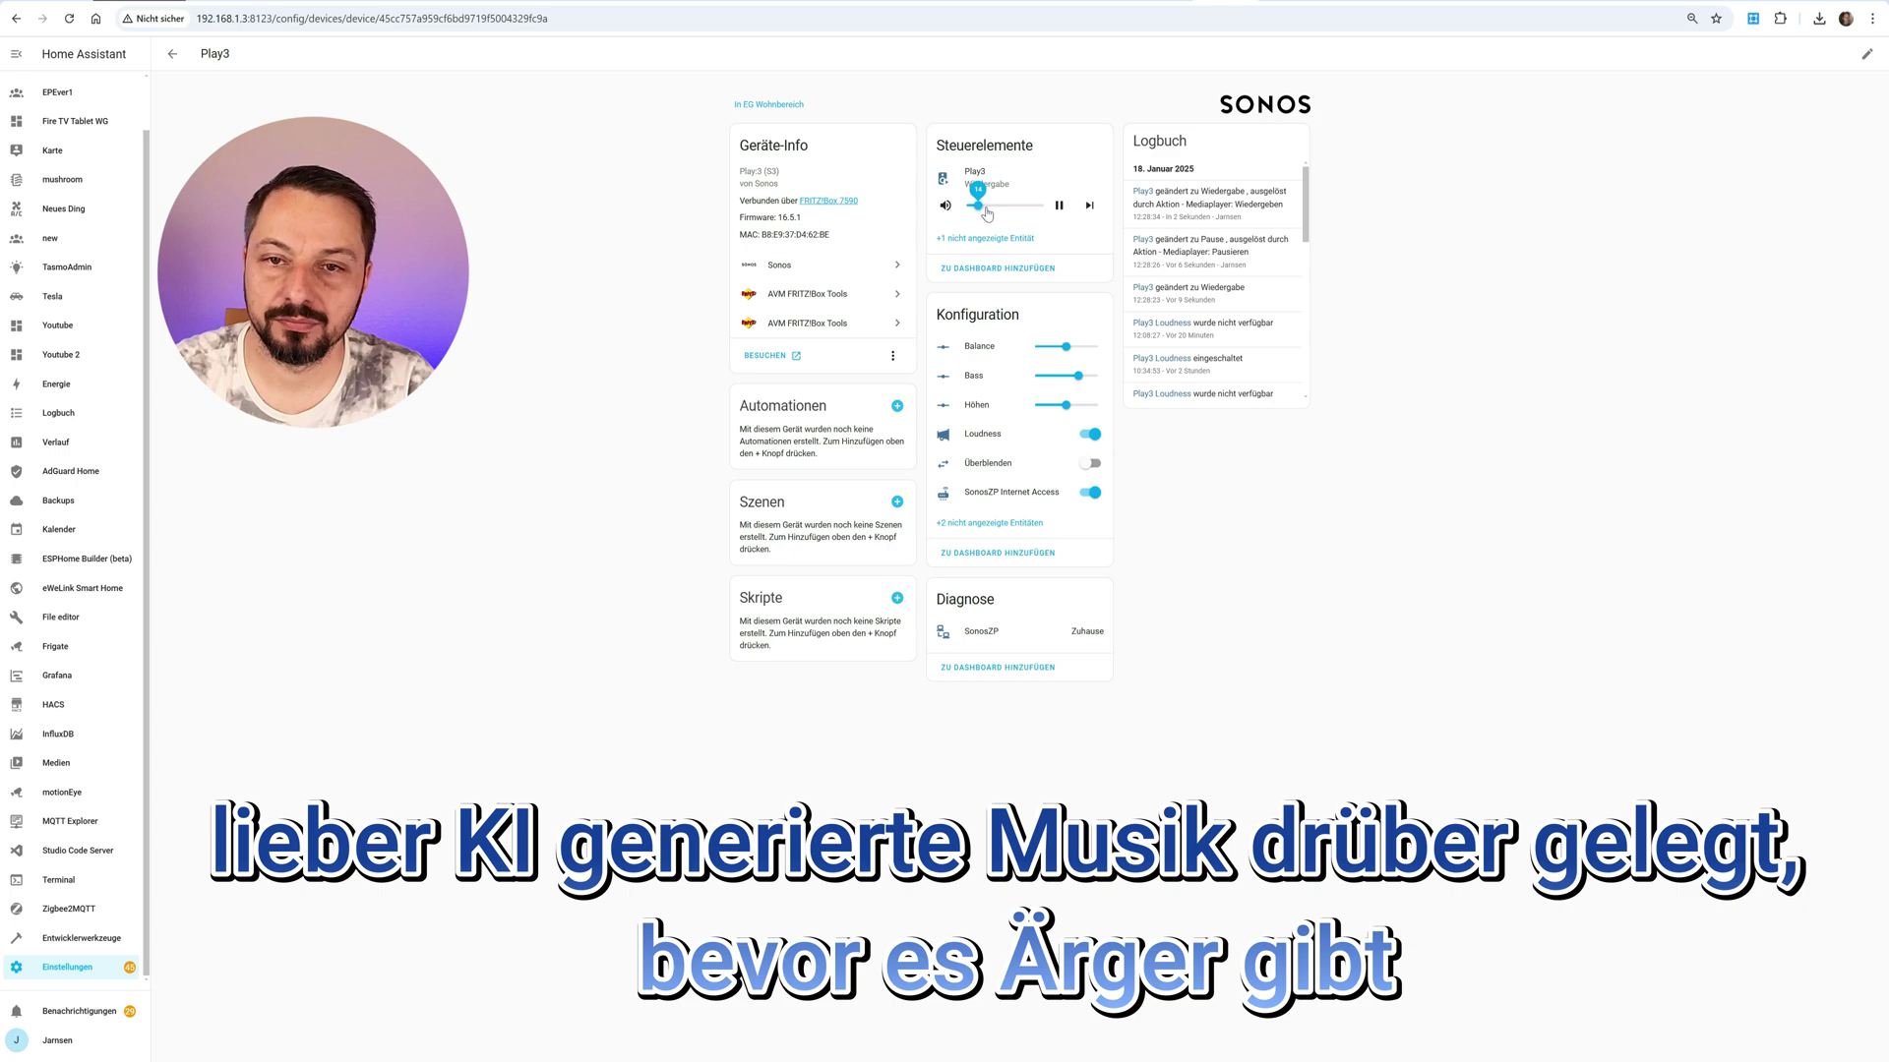
left_click_drag(986, 213, 1008, 216)
left_click_drag(1008, 212, 977, 215)
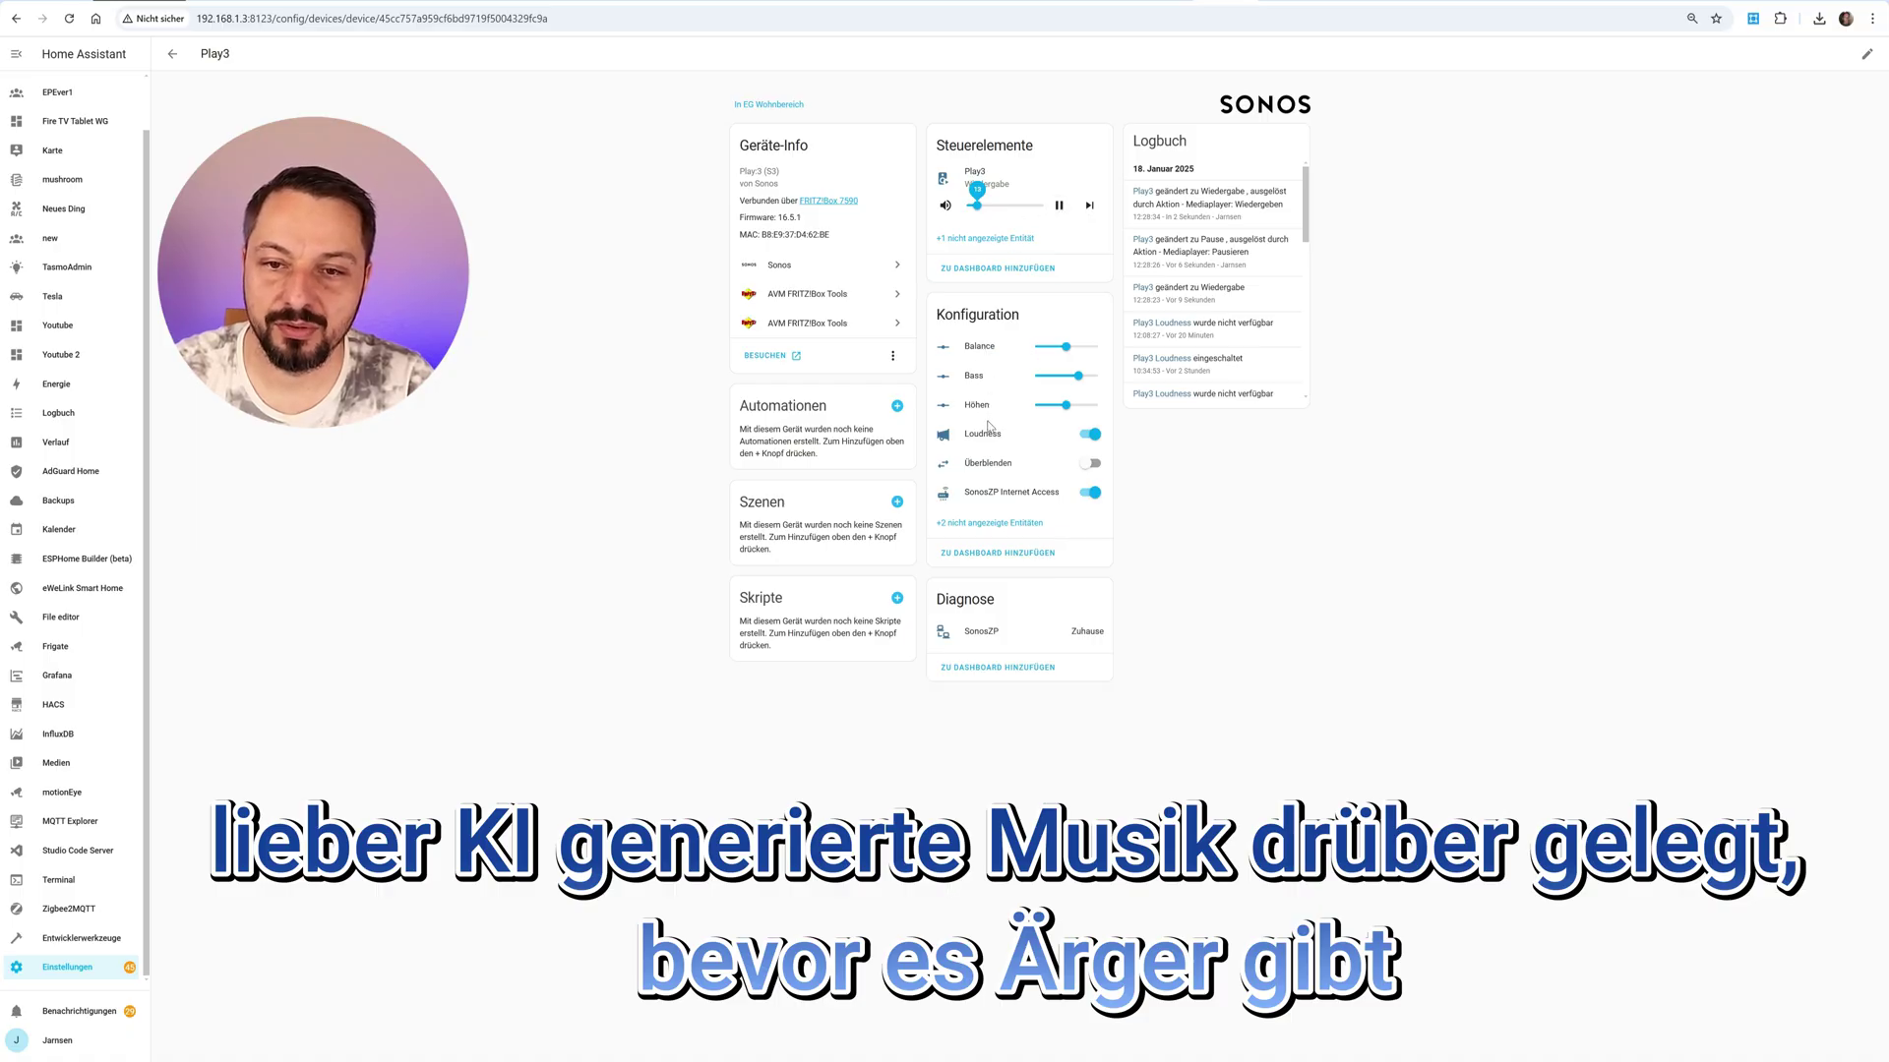
Reveal the hidden configuration entities of Play3, then activate and update its Berührungssteuerung entity
left_click(1013, 524)
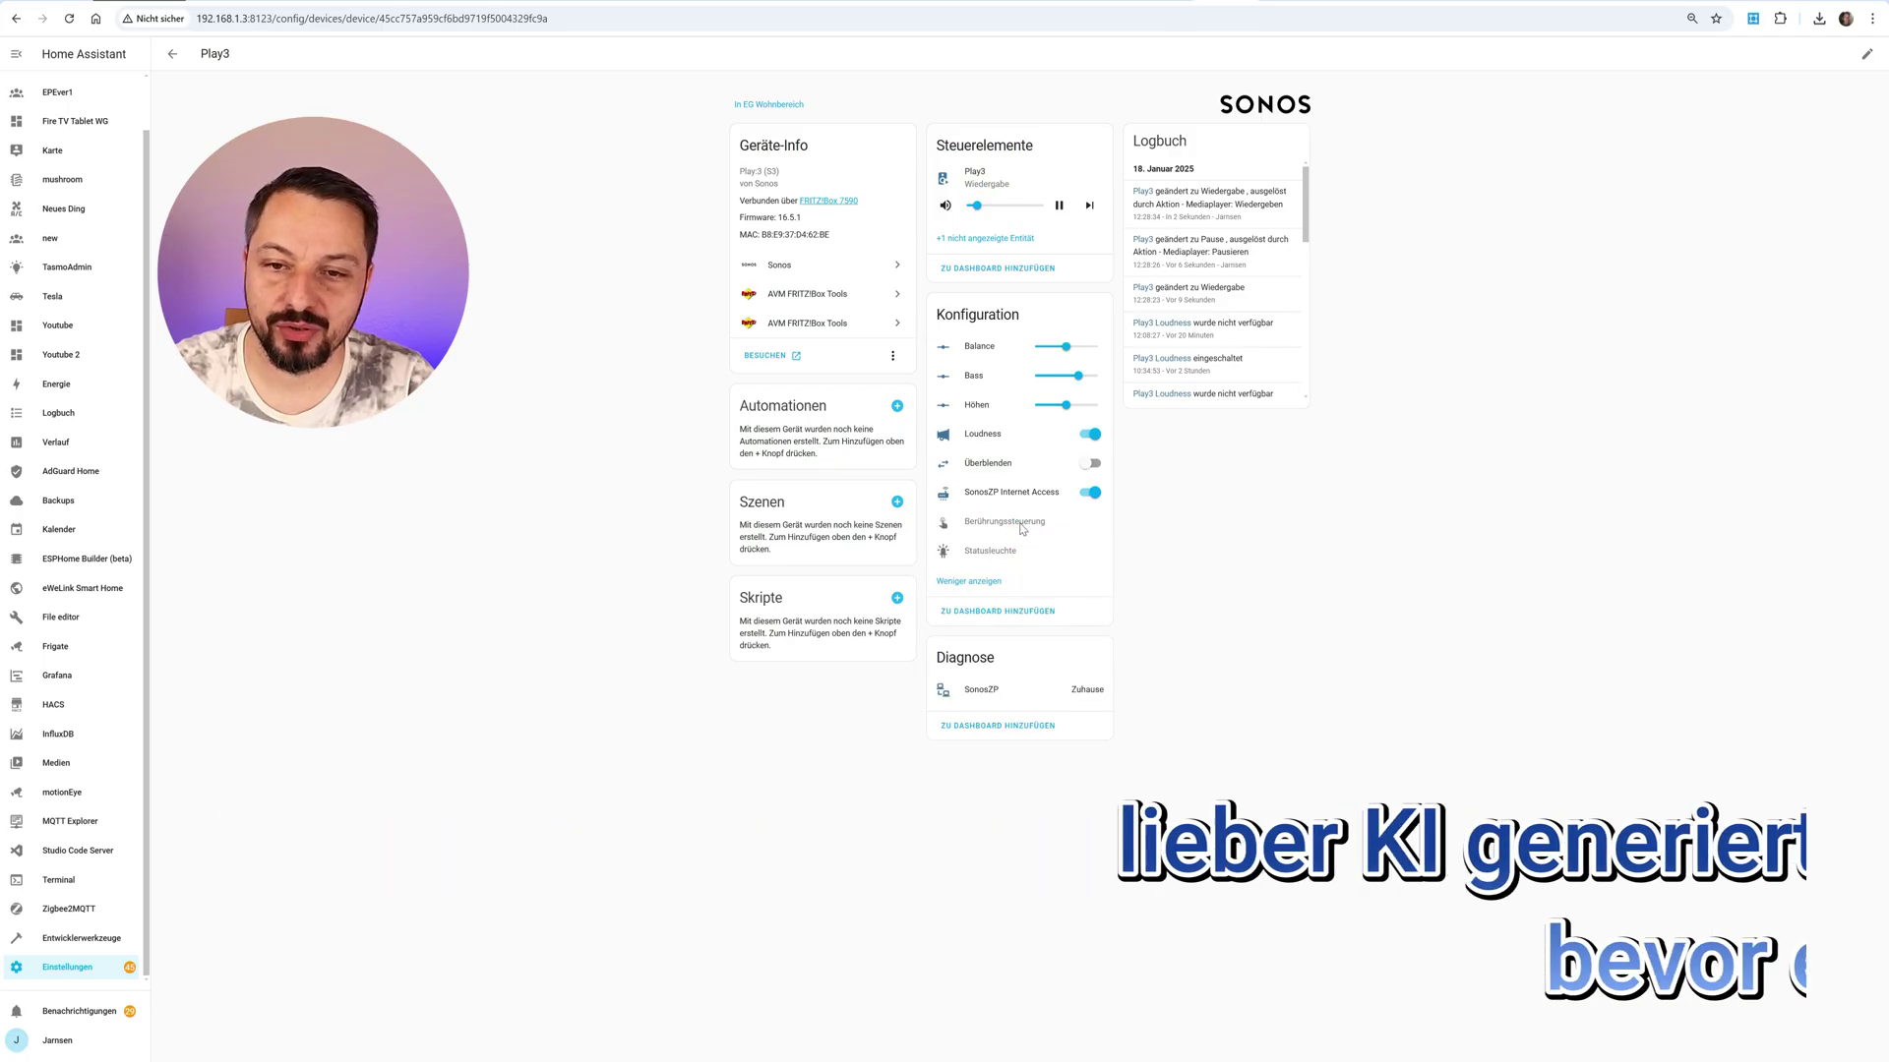
left_click(1020, 529)
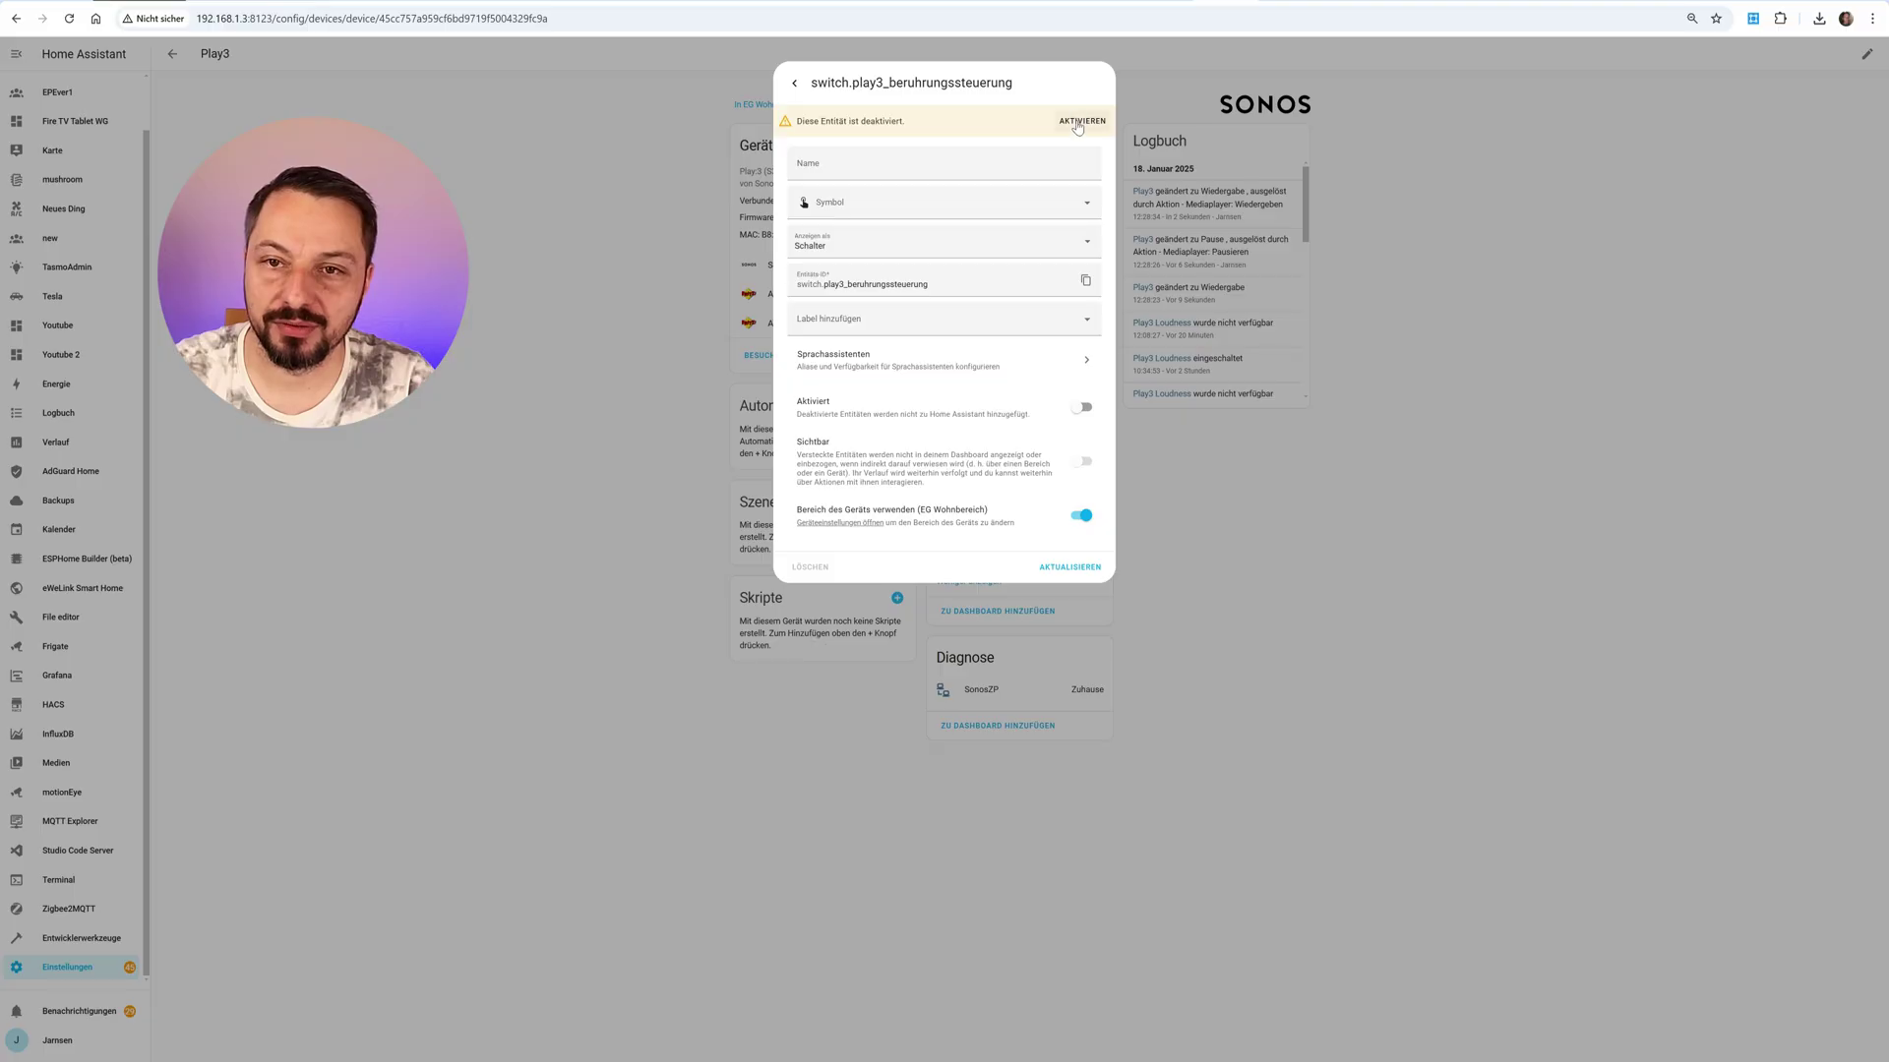
left_click(1081, 121)
left_click(1070, 572)
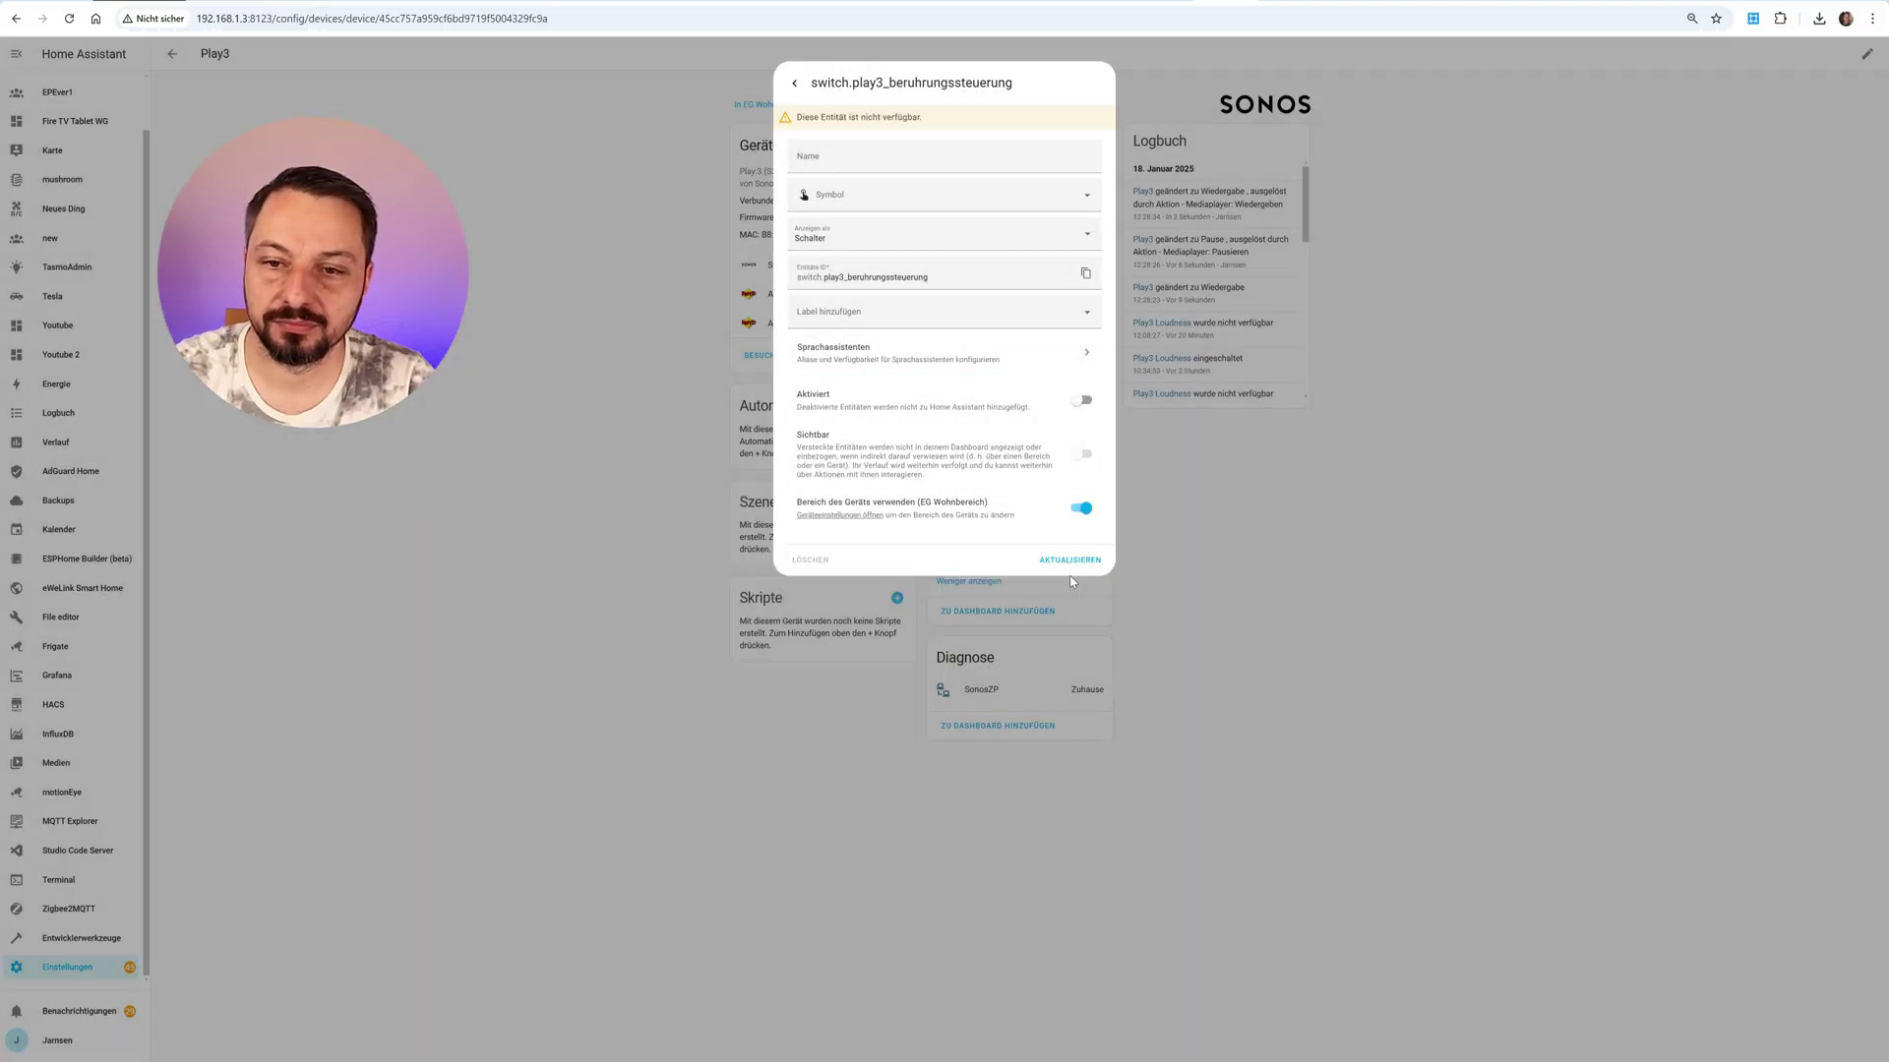
left_click(1070, 561)
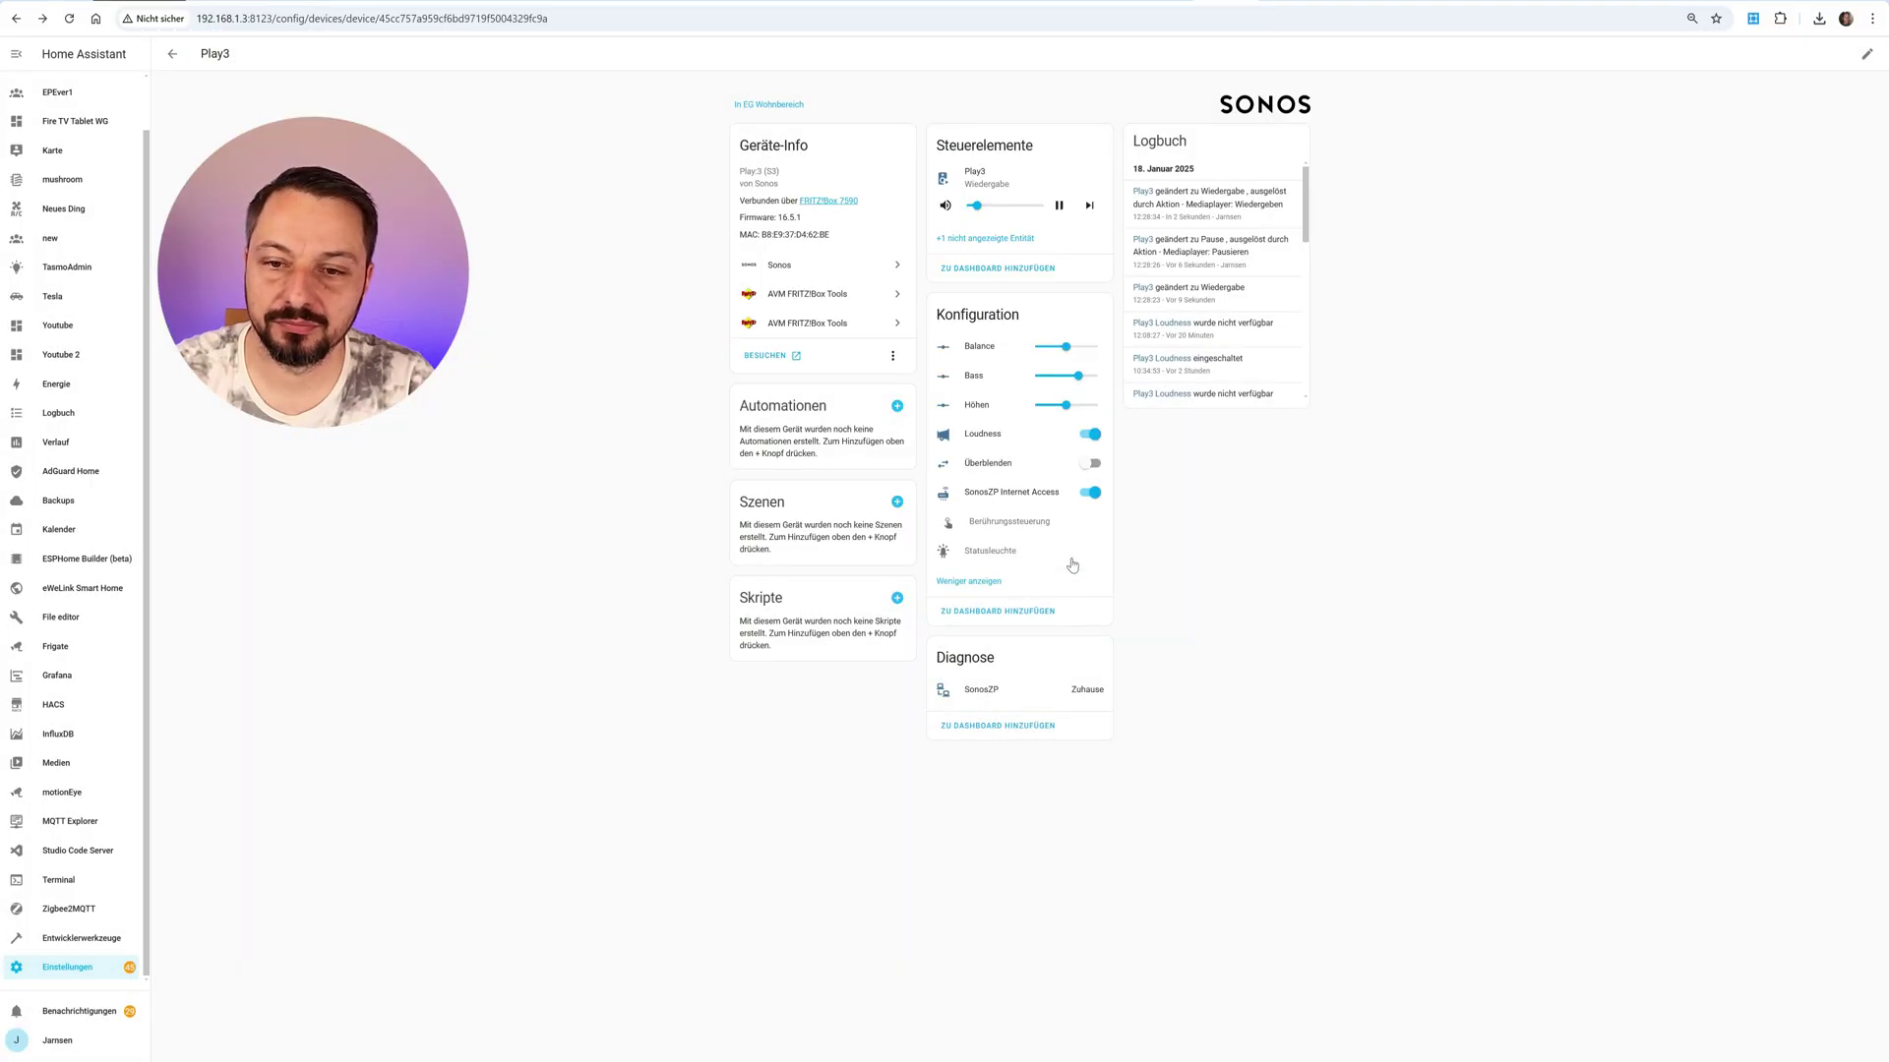
Activate the deactivated Statusleuchte entity of Play3 in its entity settings and save the update
left_click(983, 554)
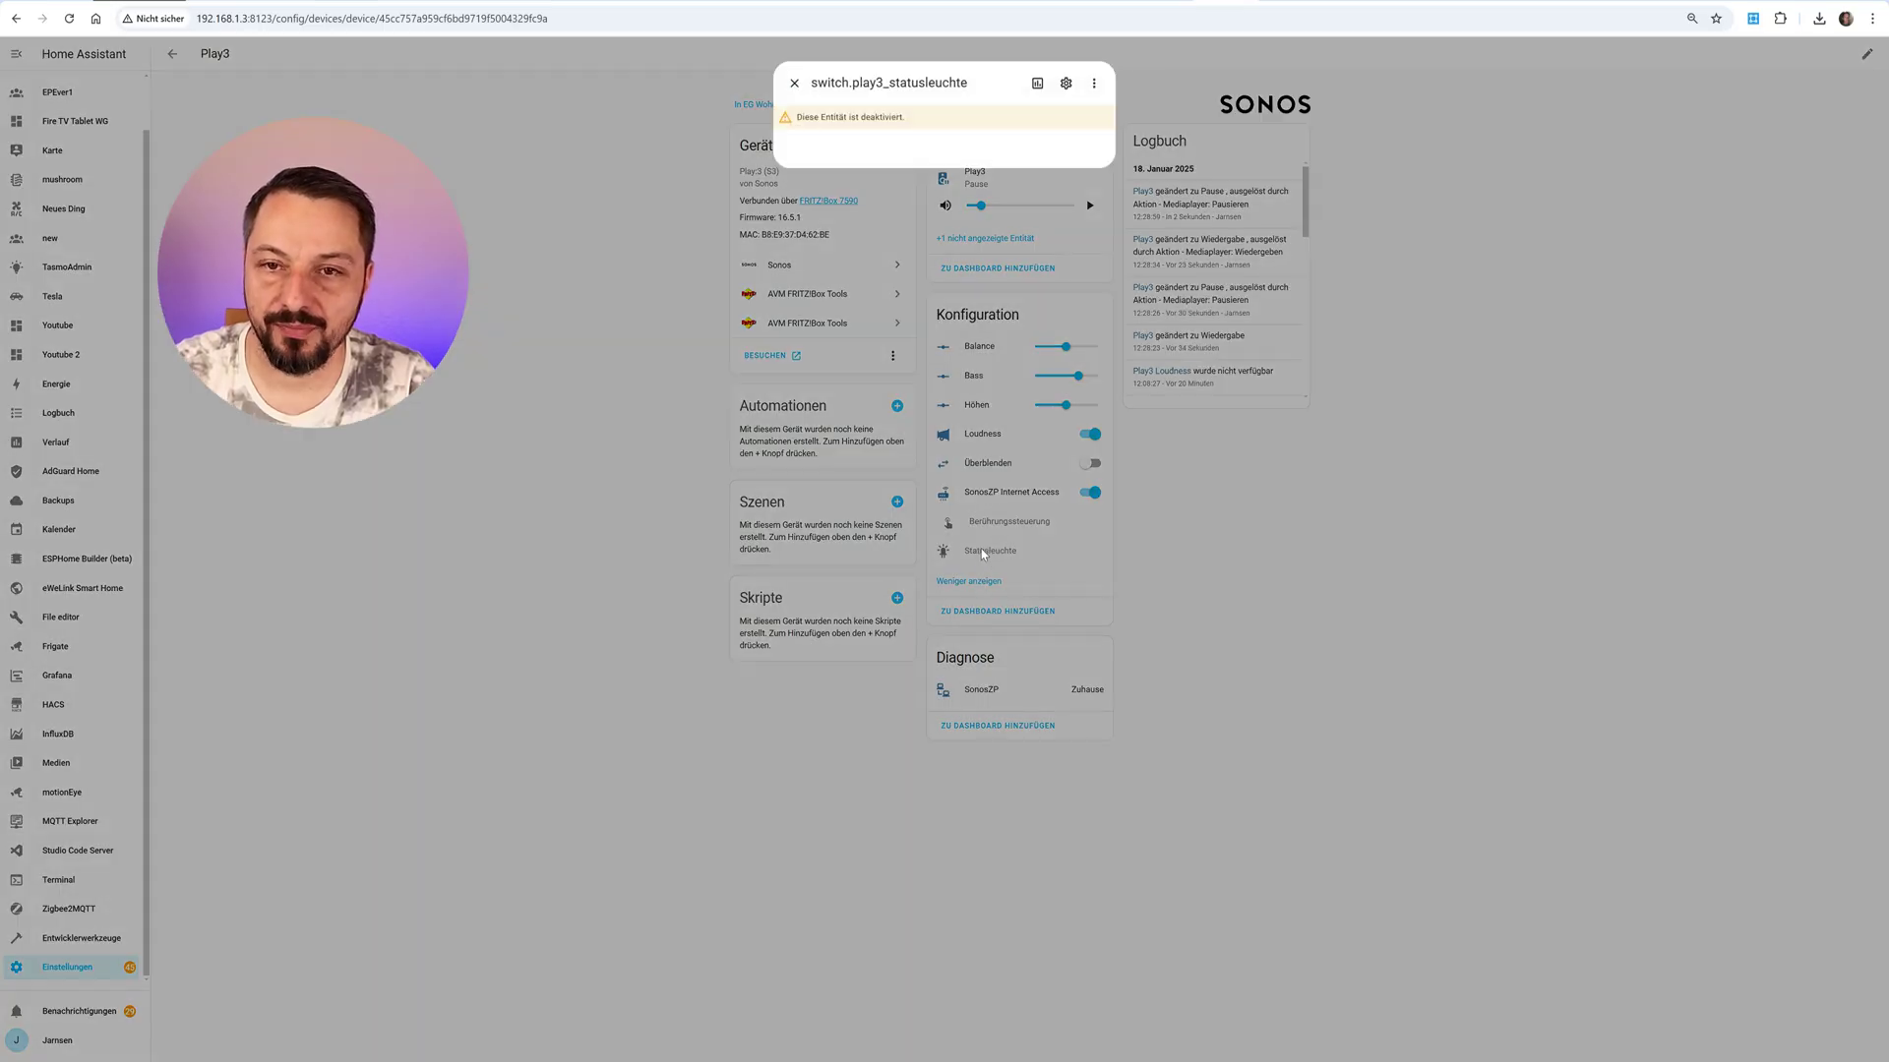
left_click(1066, 84)
left_click(1080, 120)
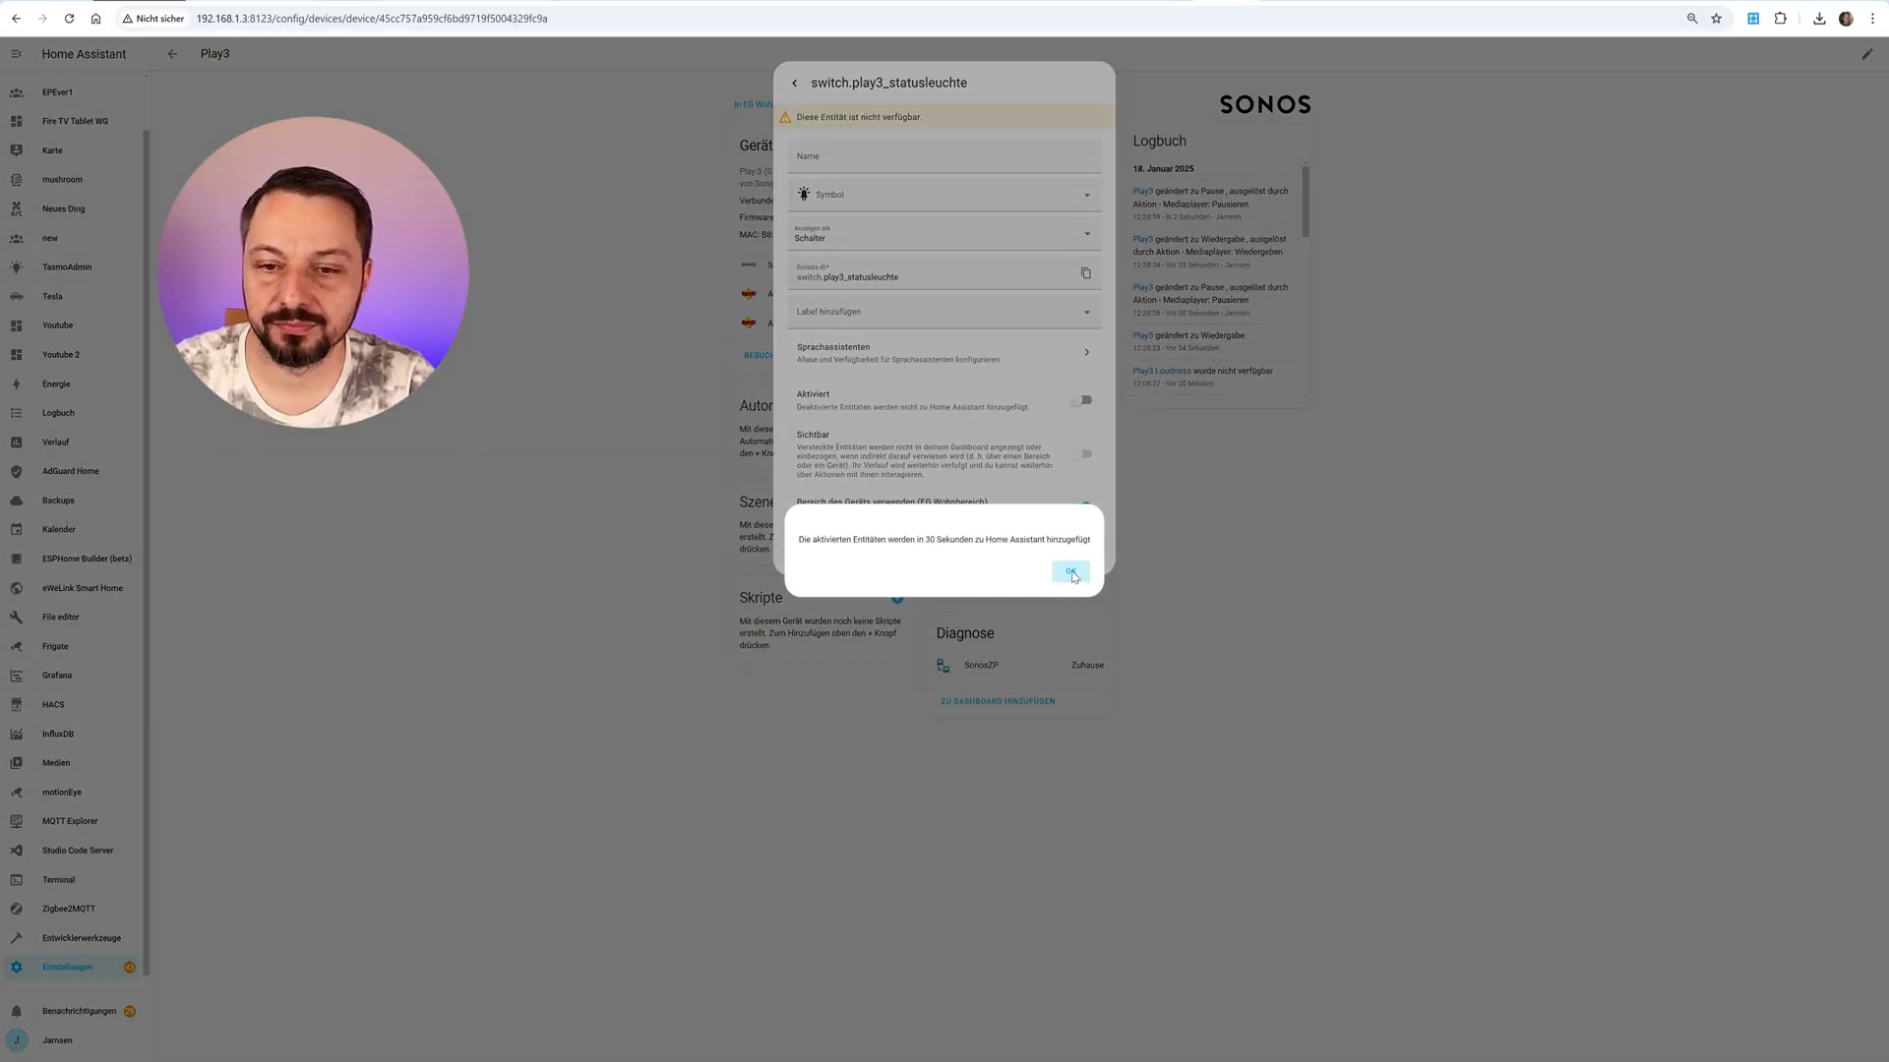
left_click(1071, 572)
left_click(1079, 560)
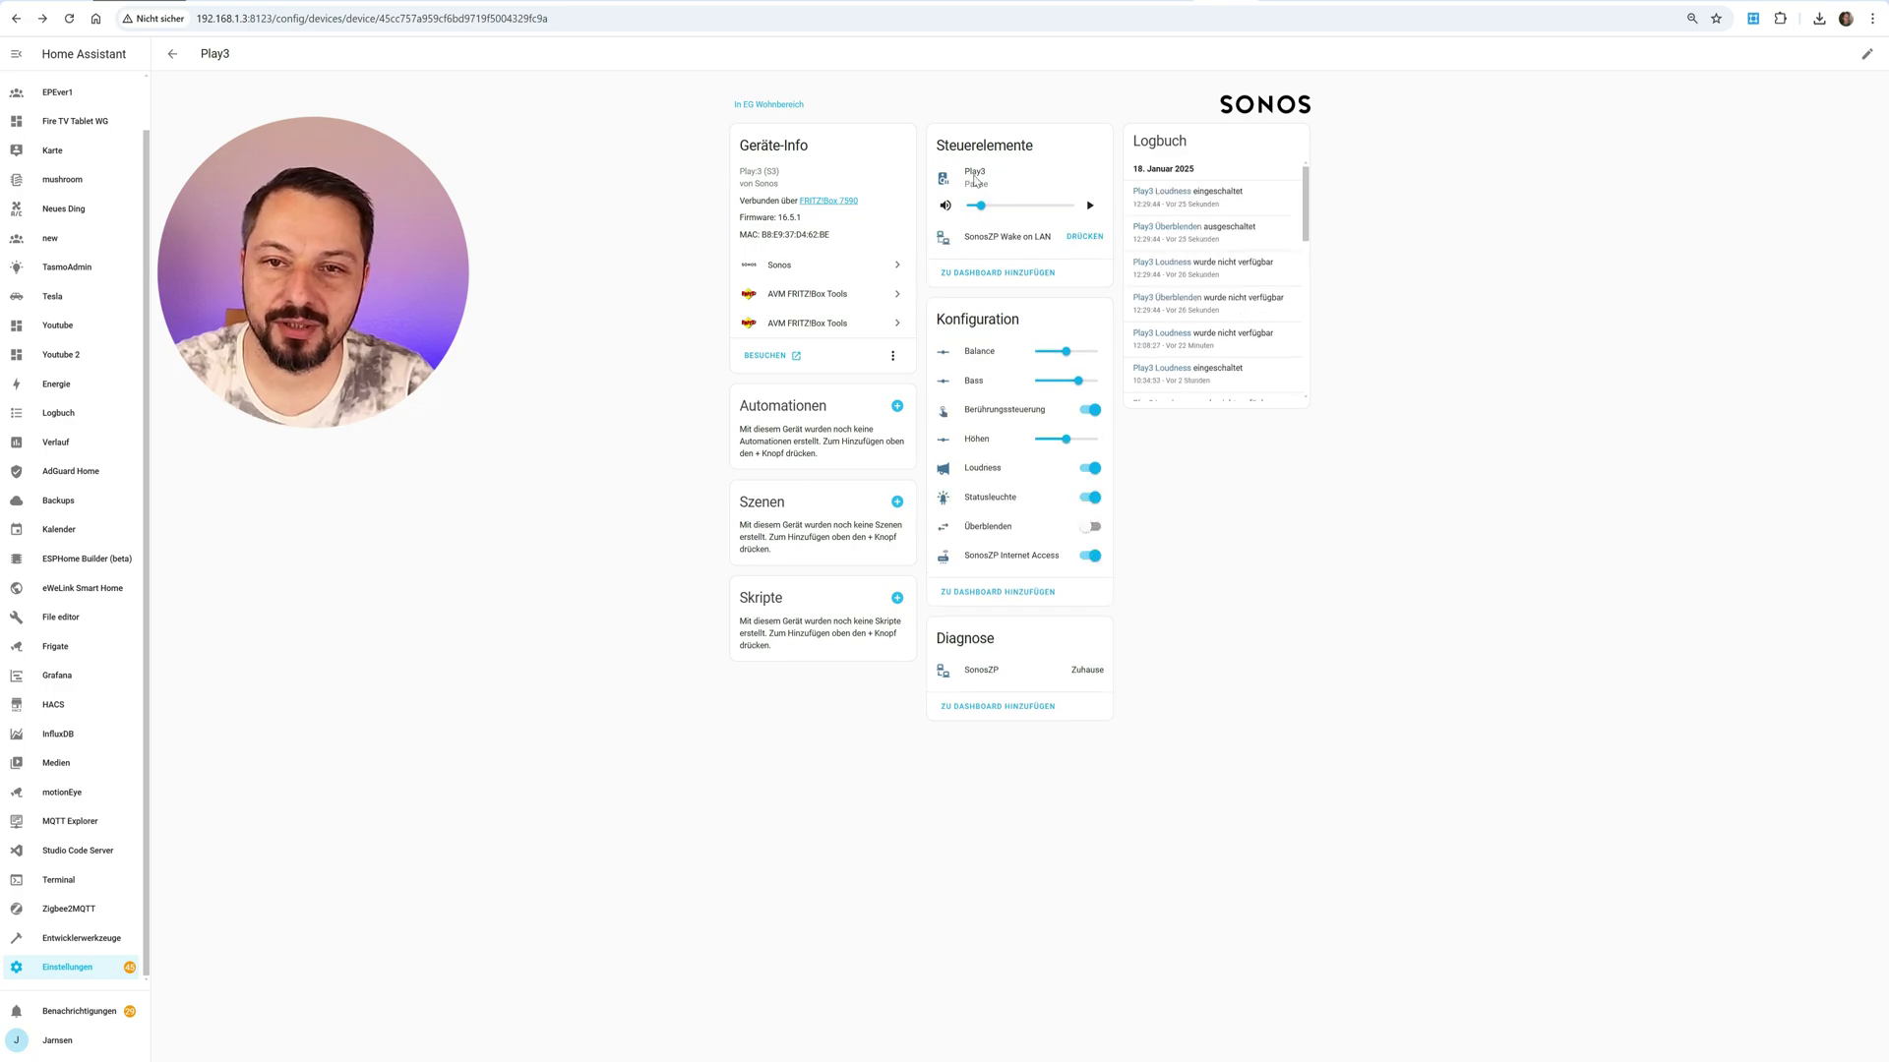
Play the Böhse Onkelz playlist from the Sonos favorites on Play3, then close the media browser and player details
left_click(974, 179)
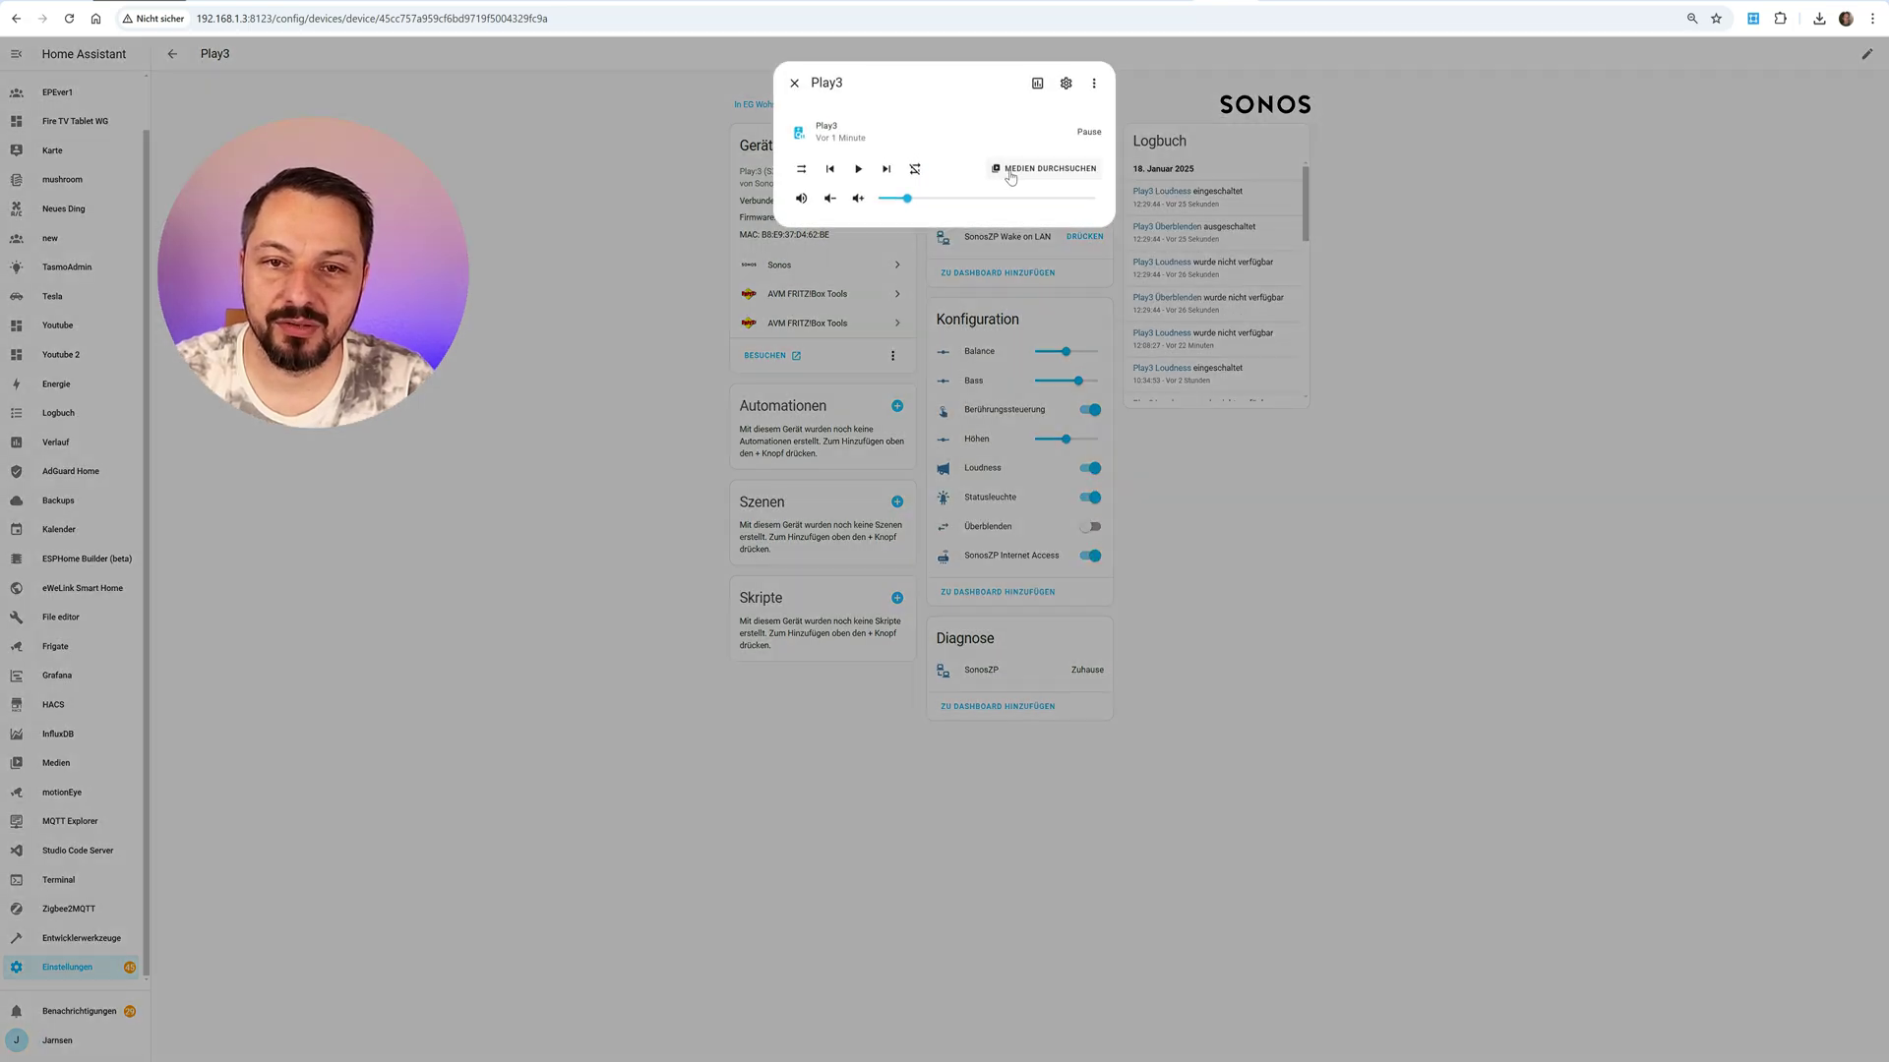
left_click(1045, 169)
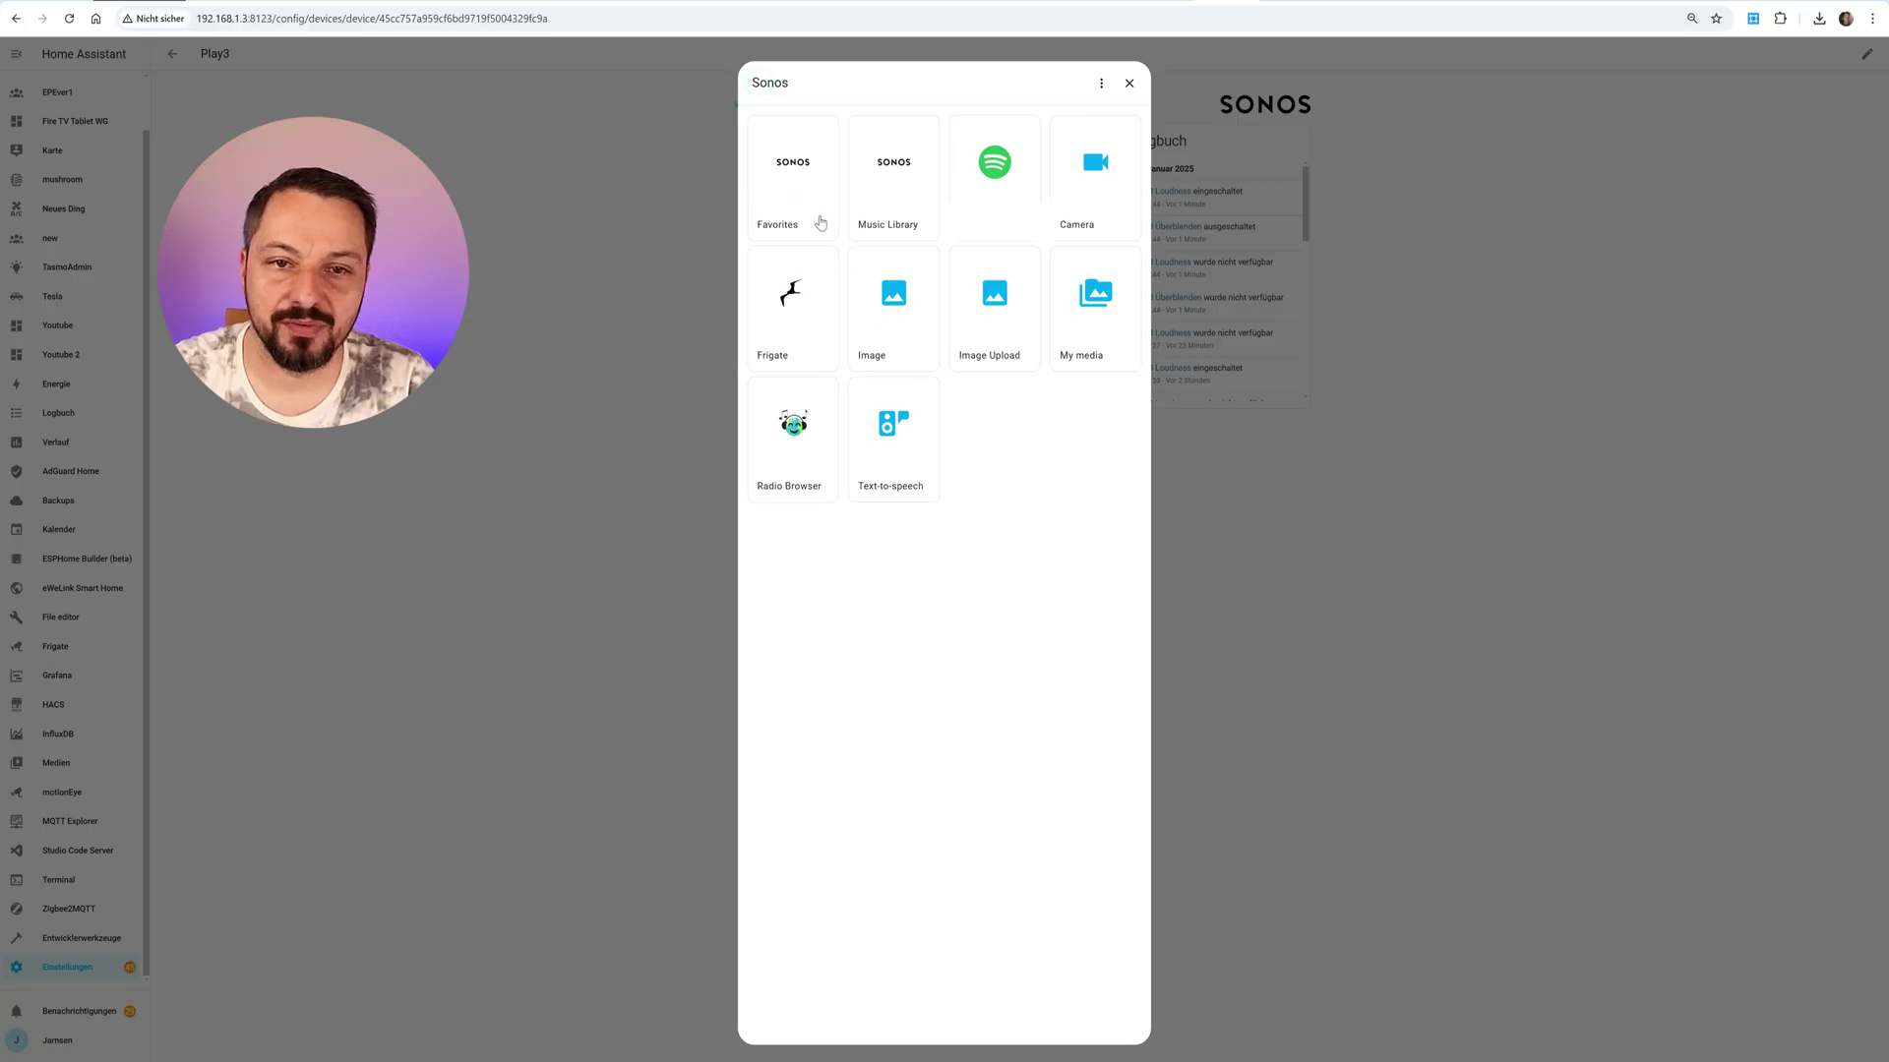
left_click(801, 187)
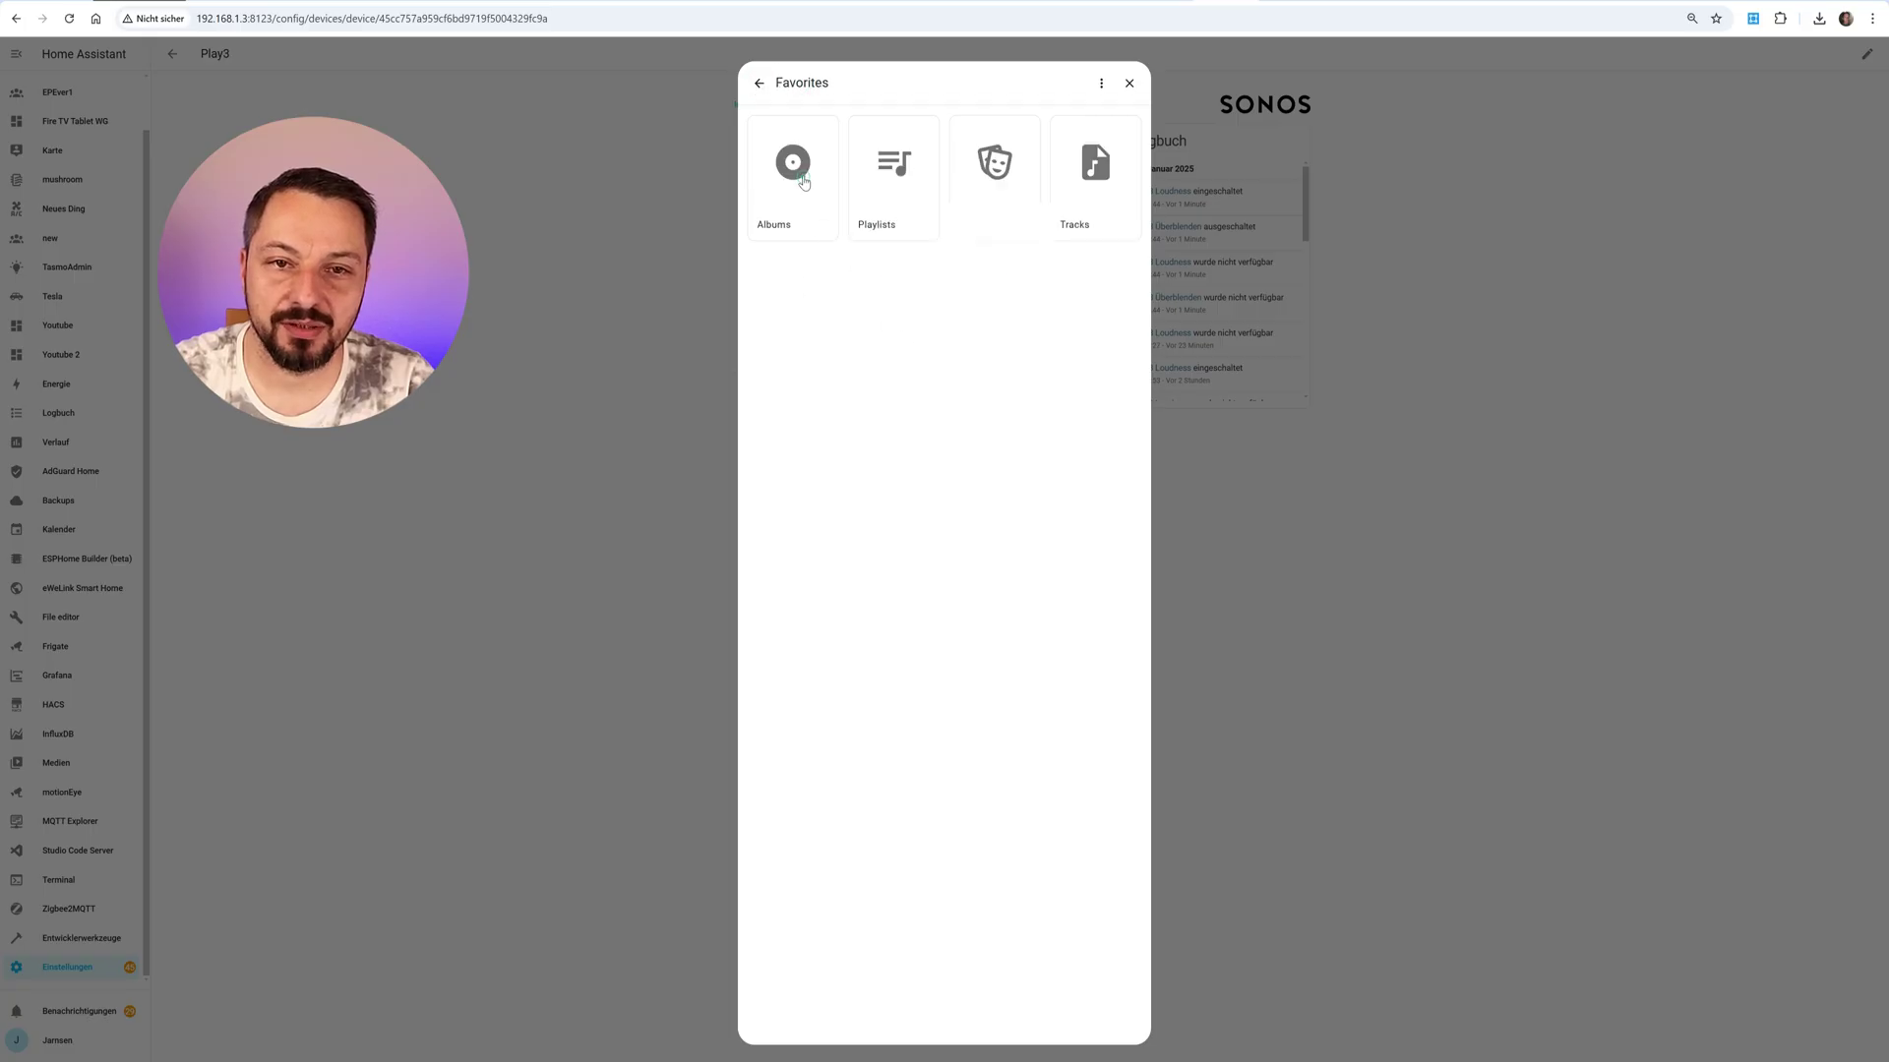
left_click(891, 167)
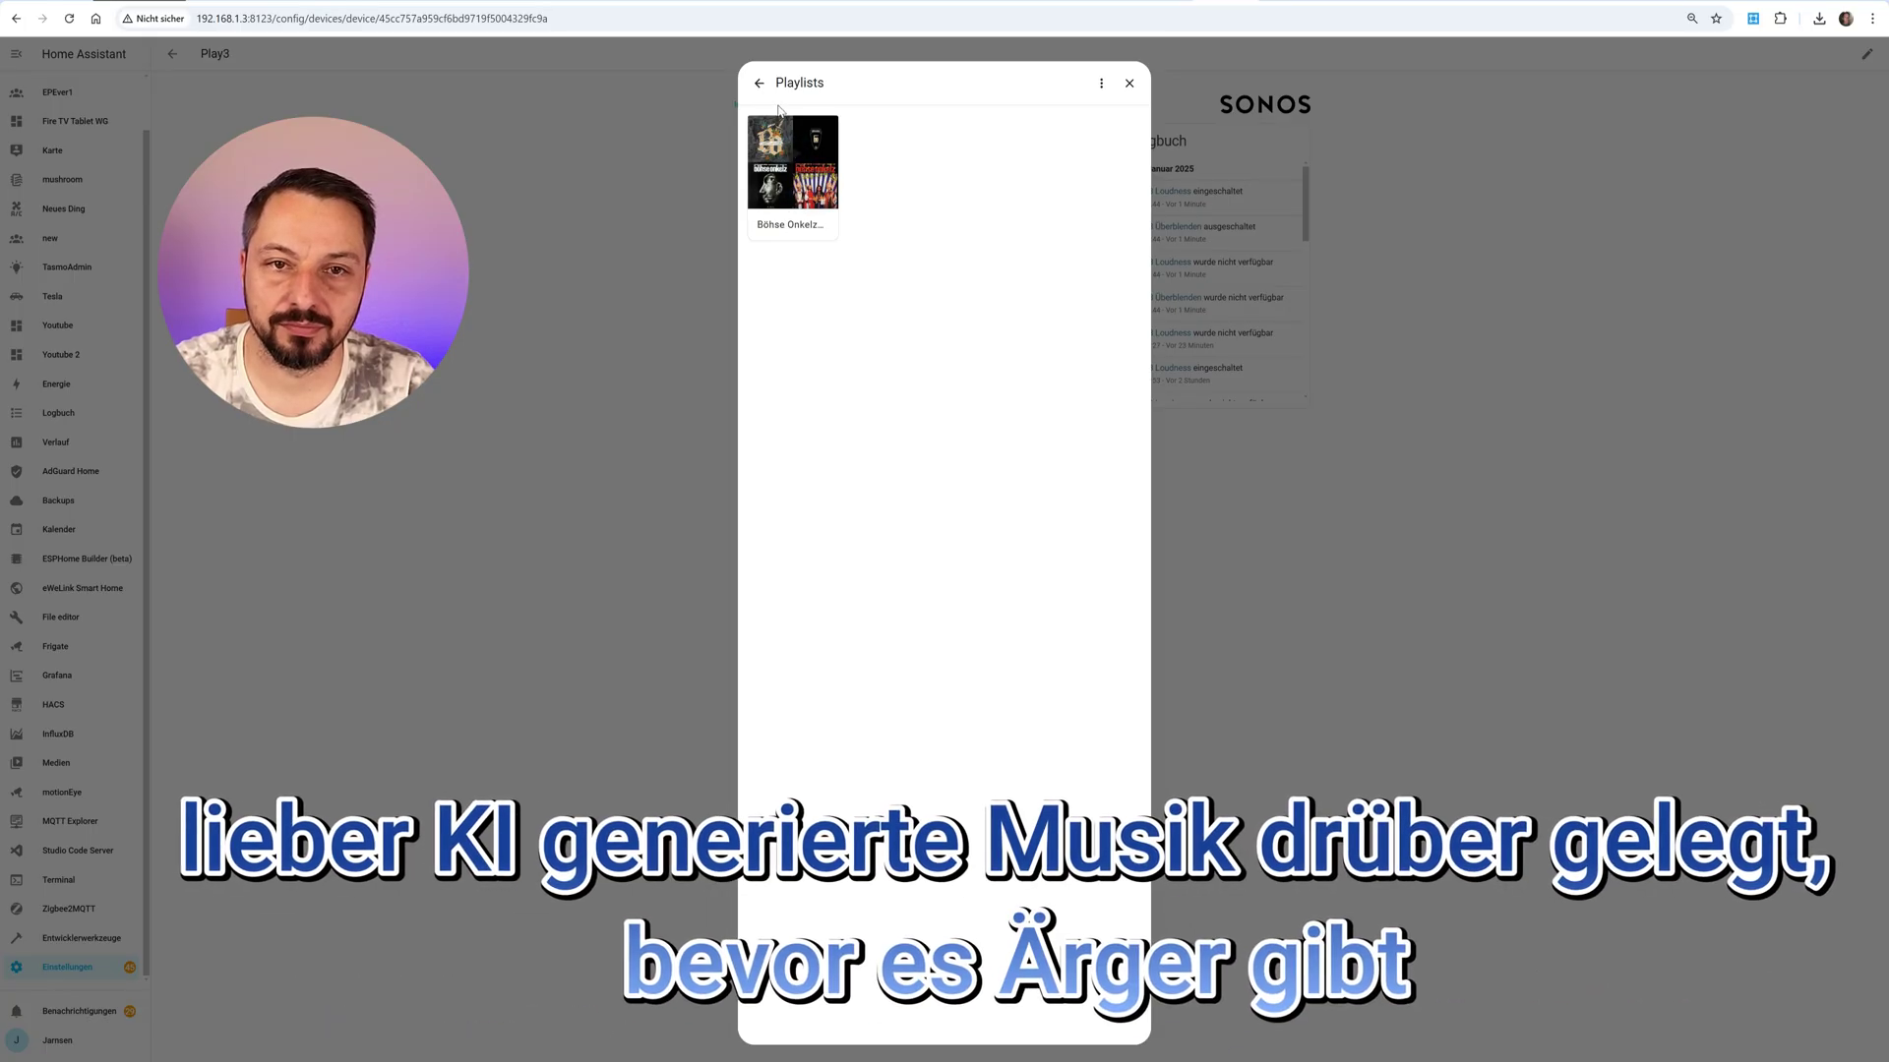
left_click(758, 84)
left_click(756, 84)
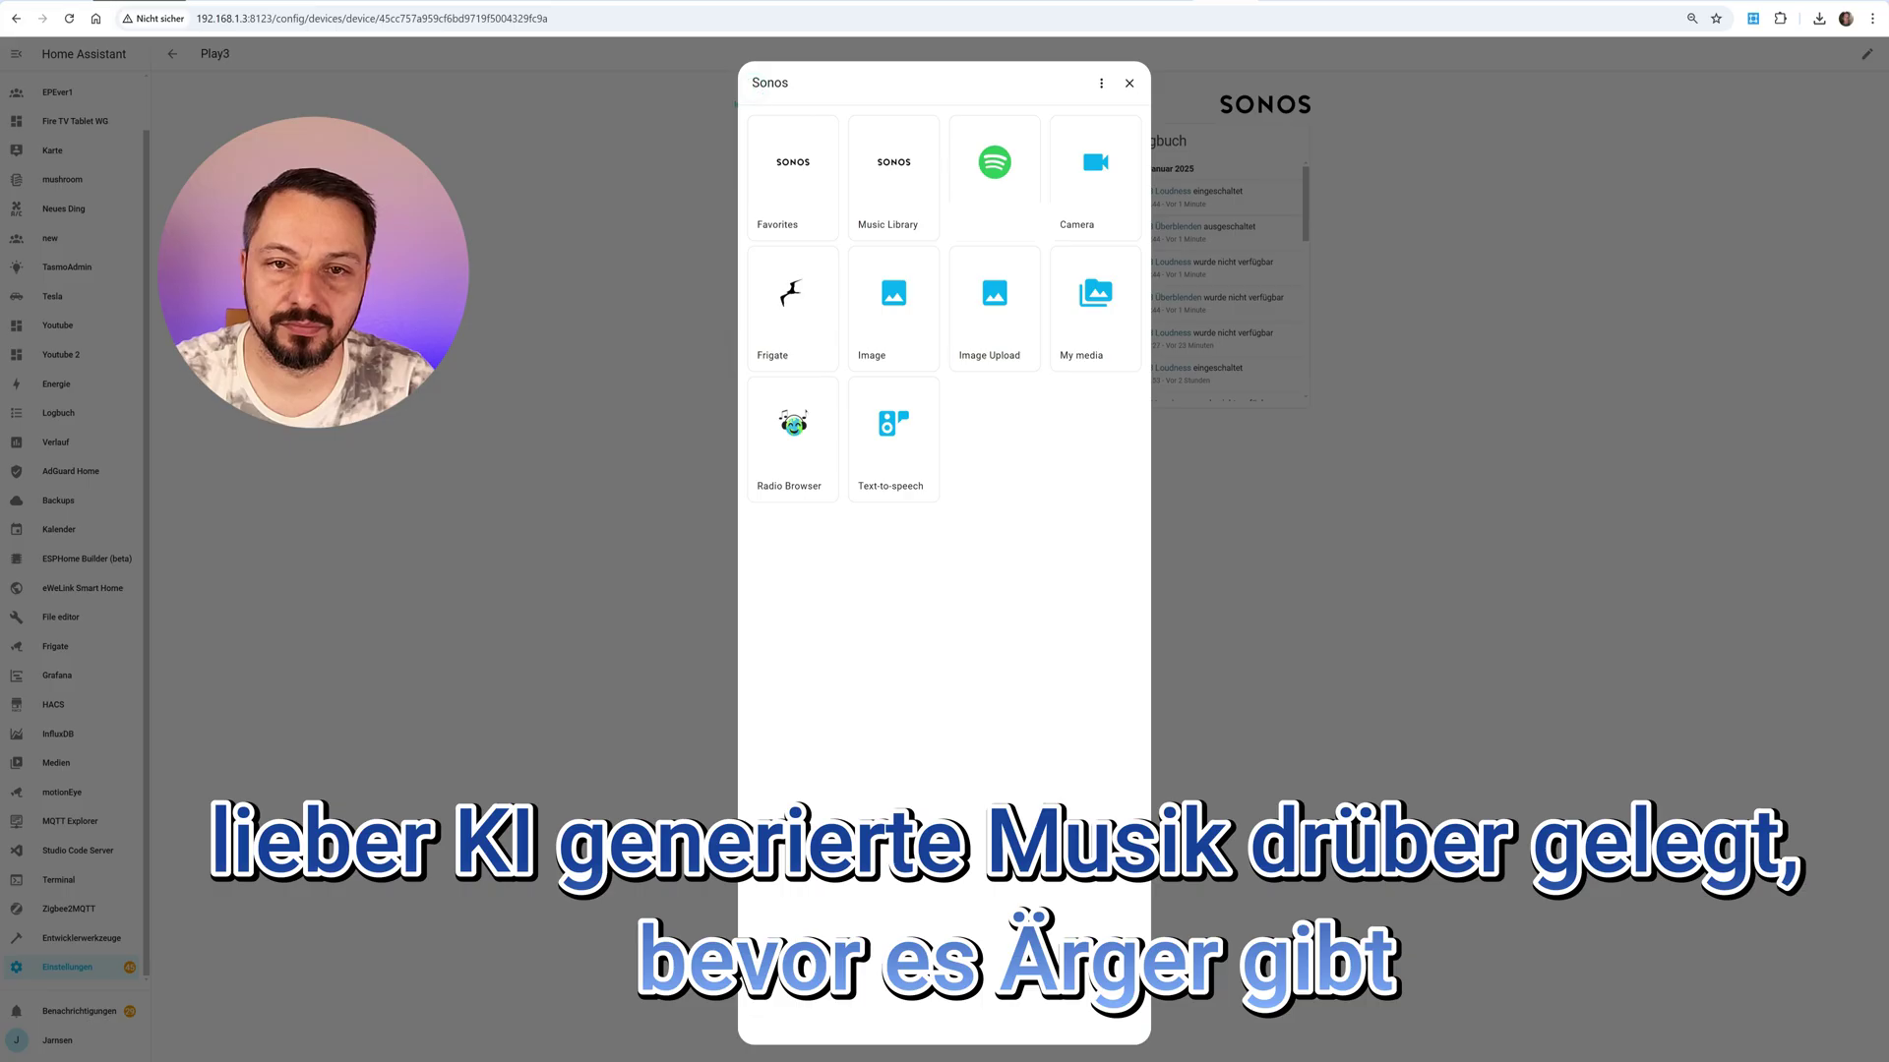
left_click(1129, 83)
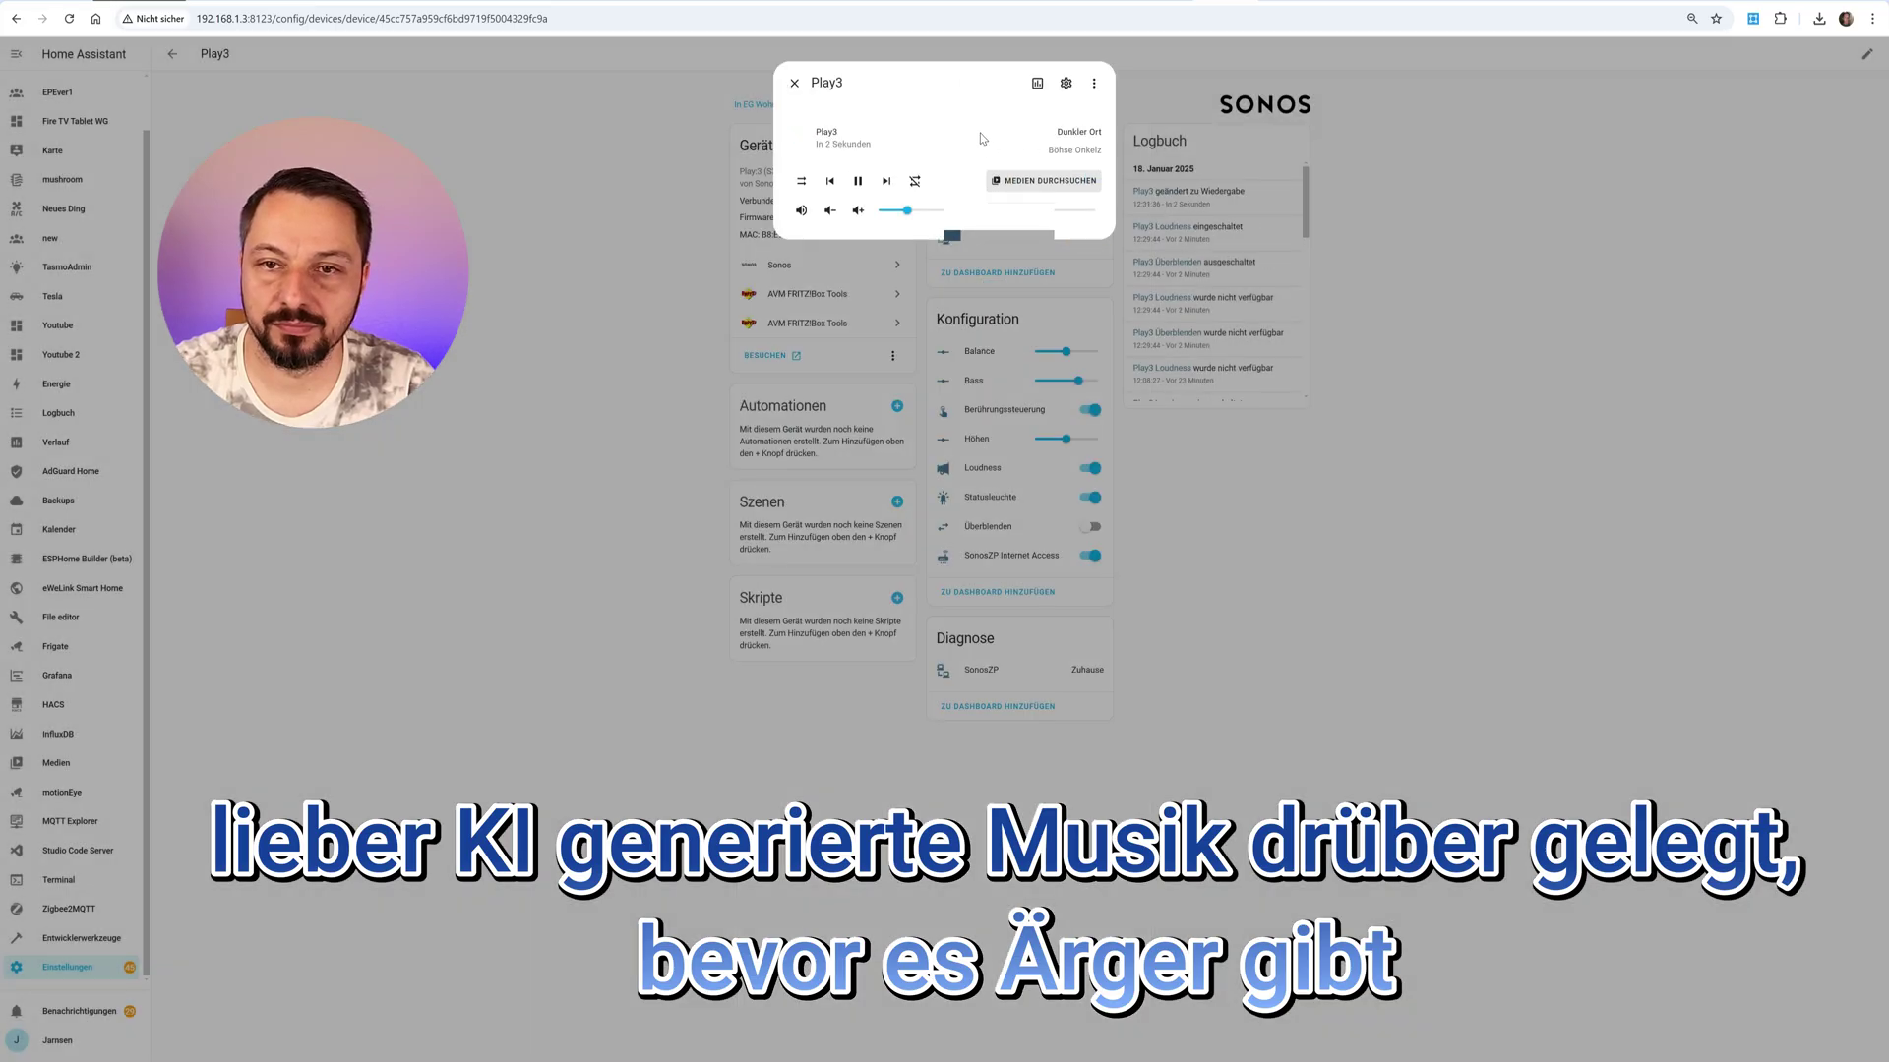
left_click(795, 89)
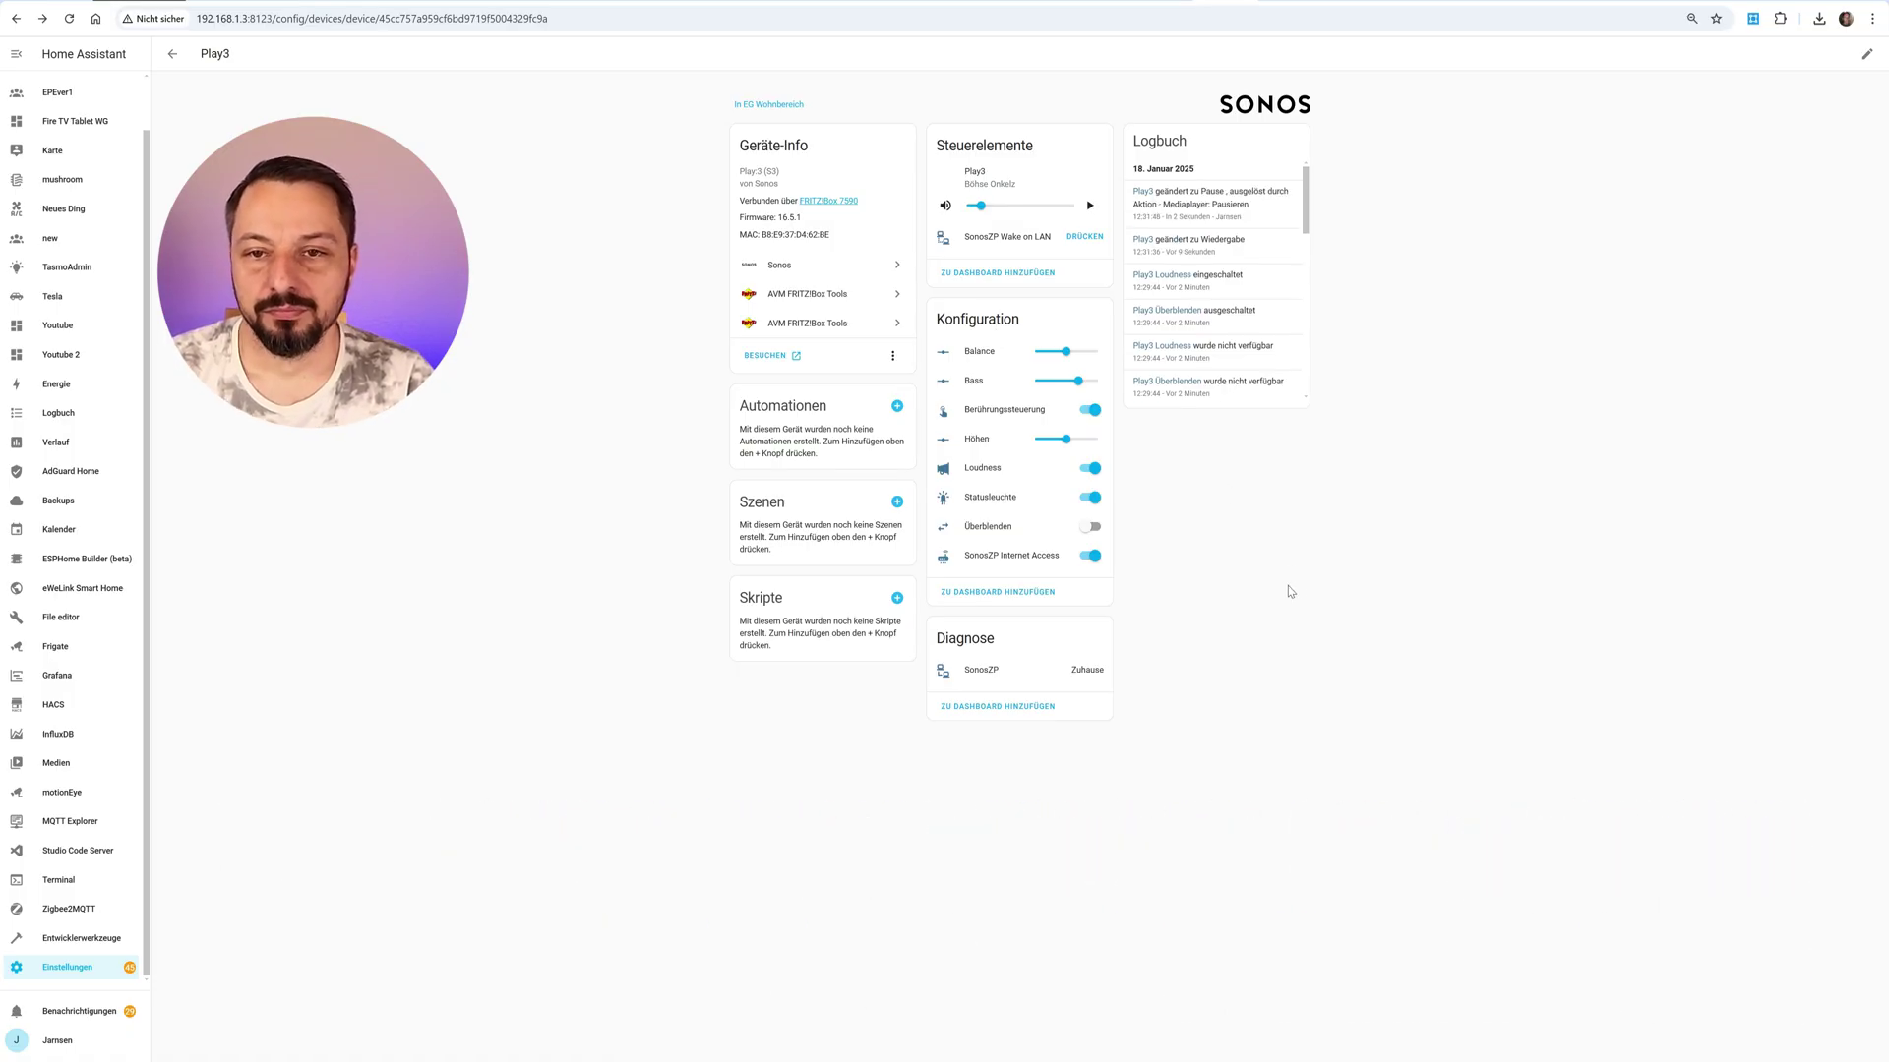
Play the prefilled German message on Play3 using Google Translate text-to-speech from its media browser
left_click(973, 175)
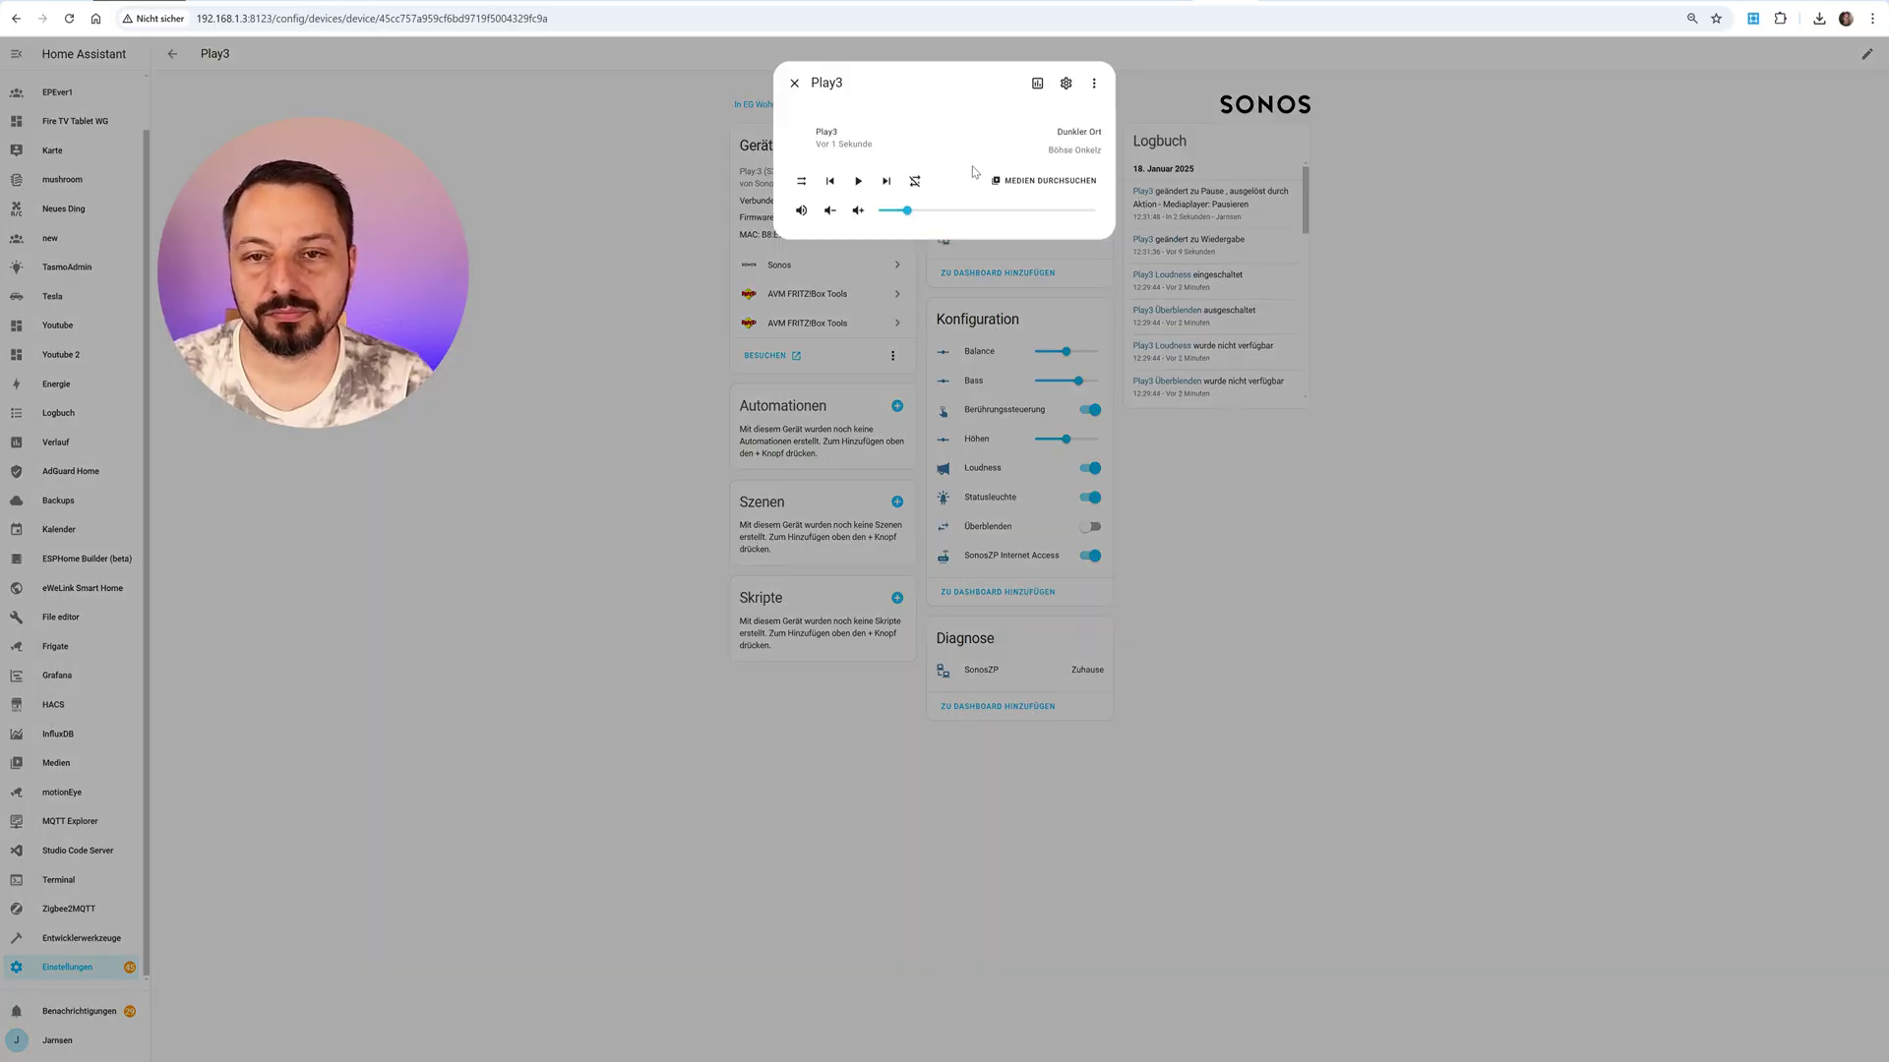
left_click(1030, 182)
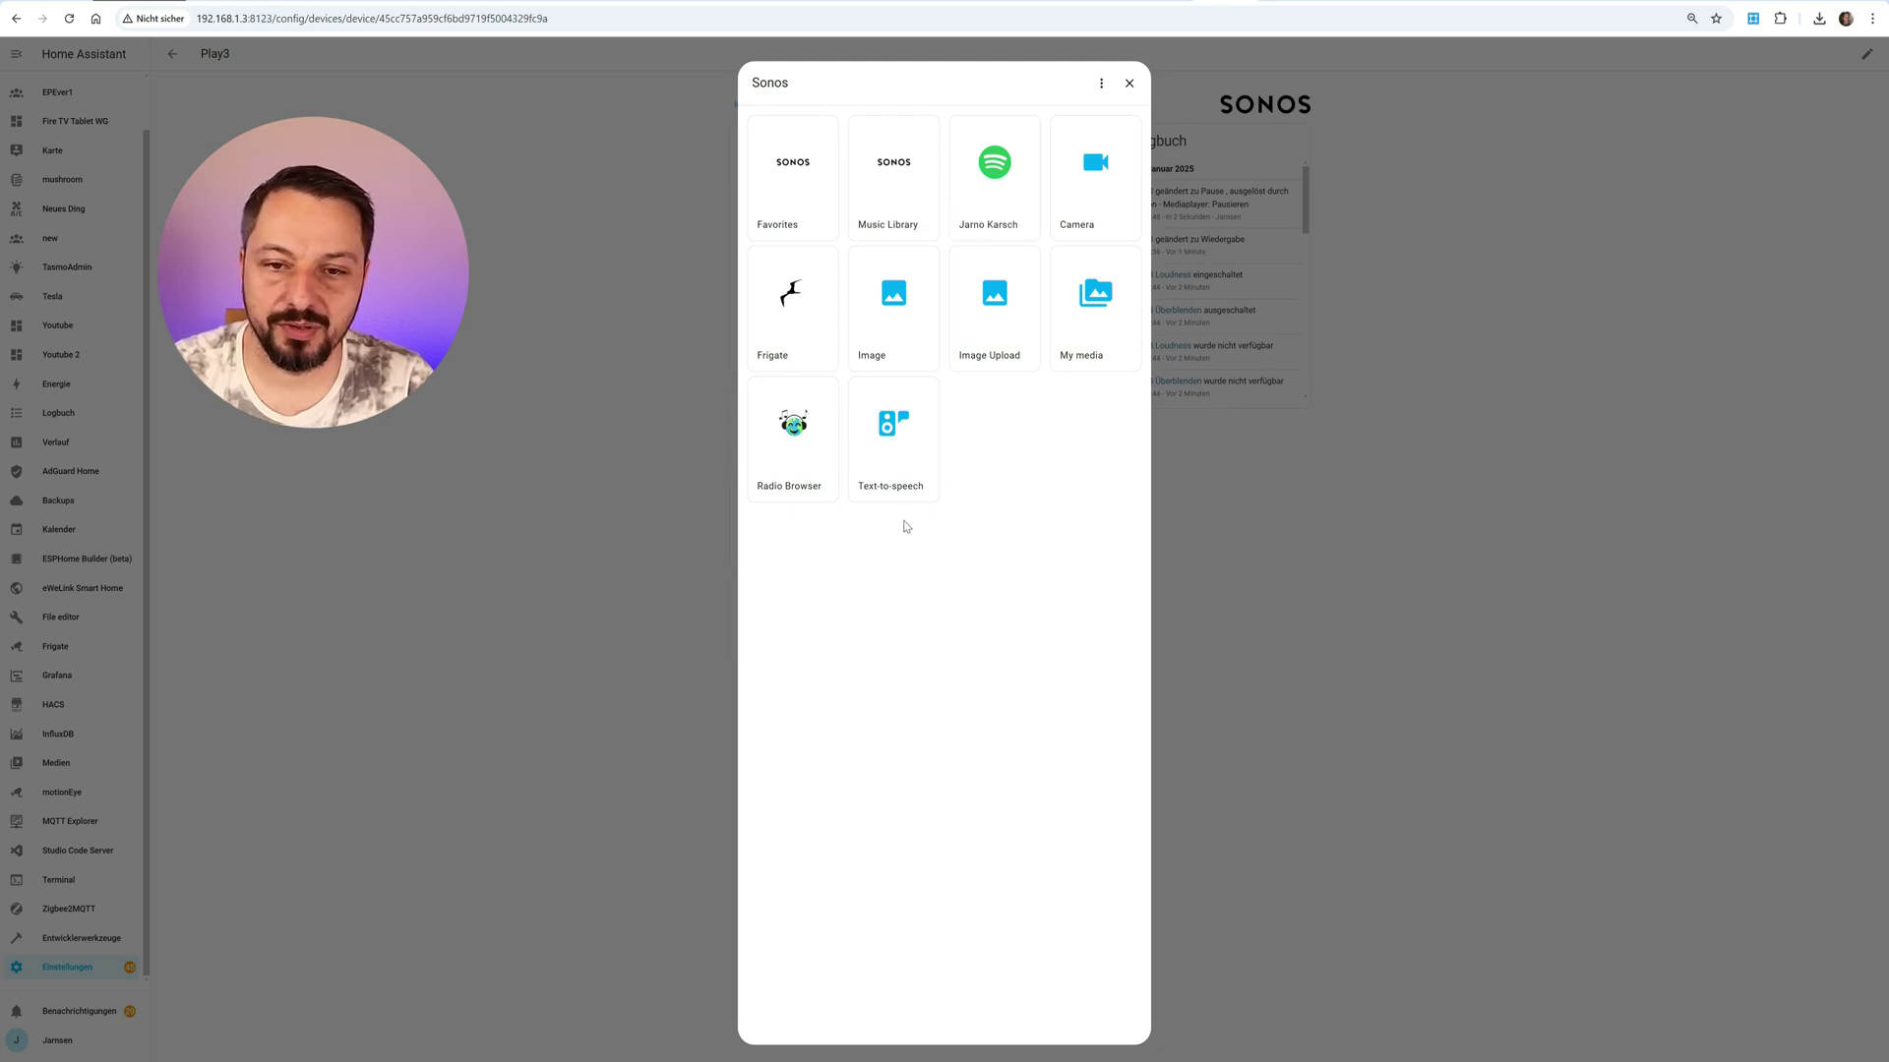
left_click(895, 432)
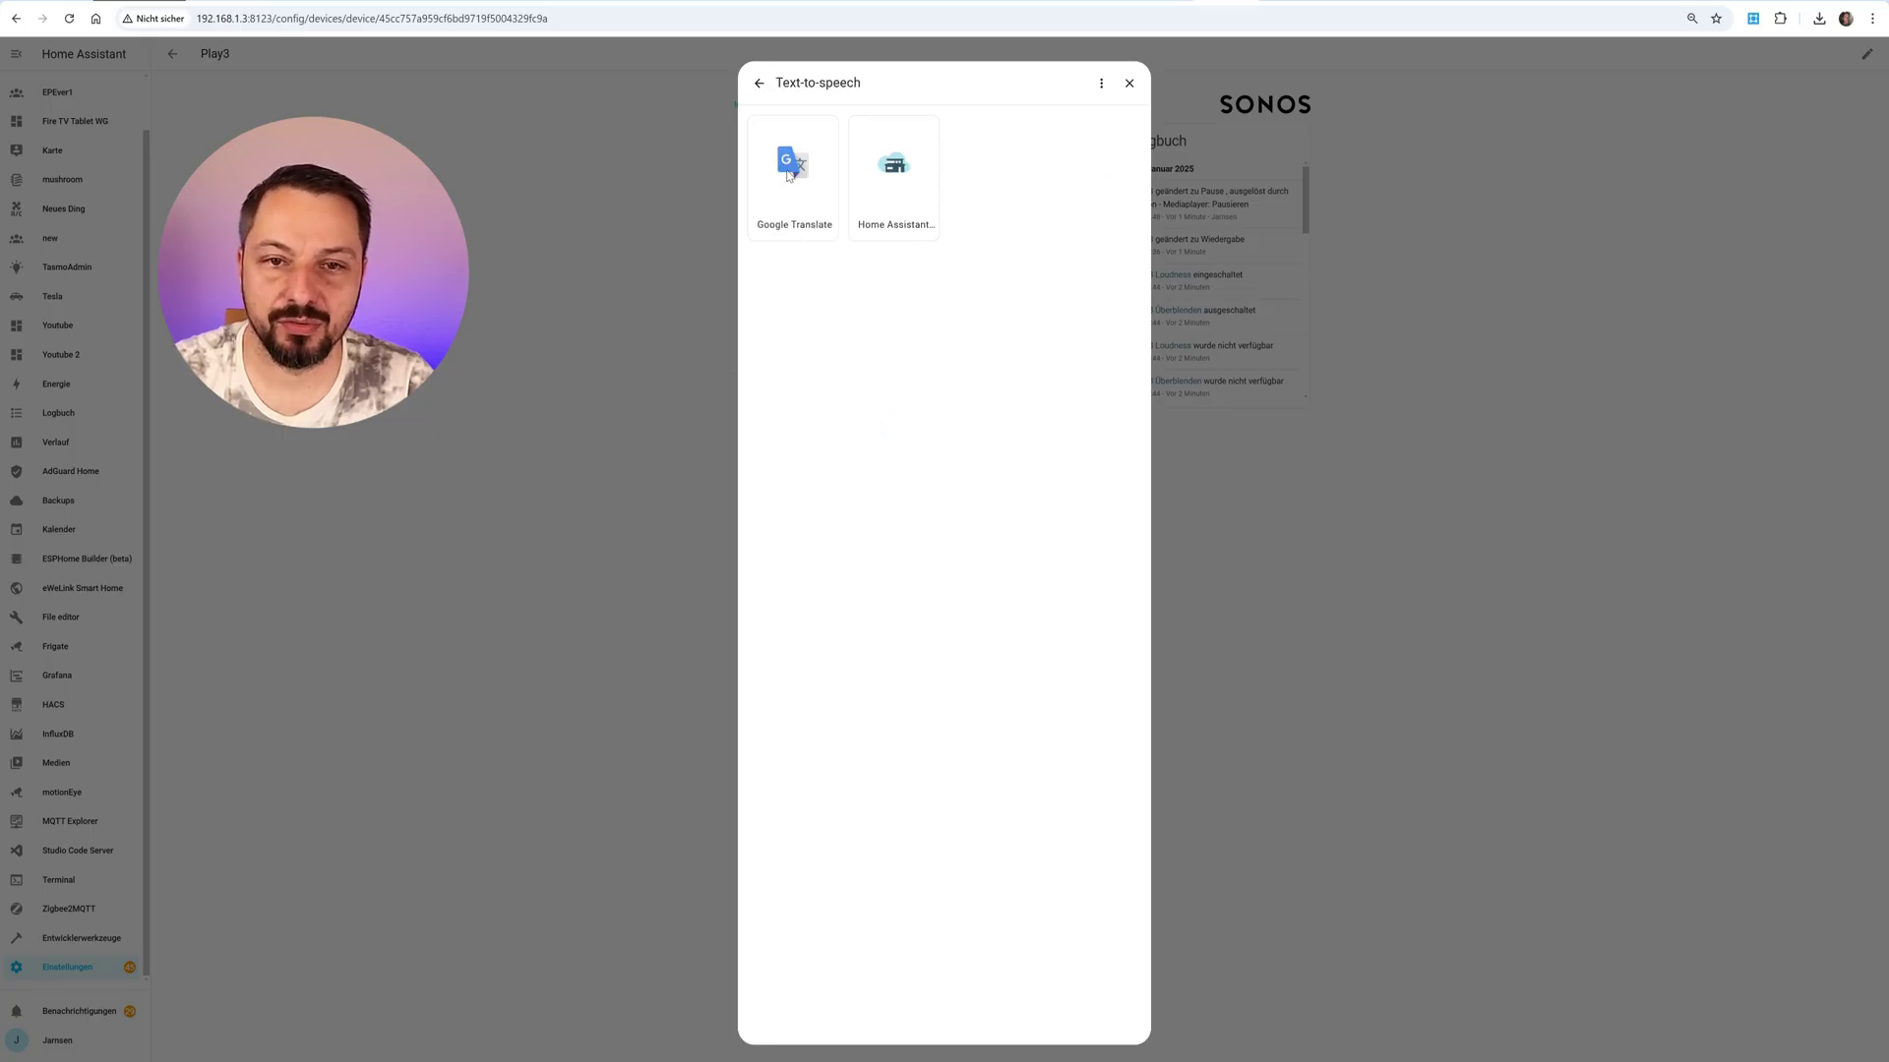
left_click(788, 175)
left_click(844, 250)
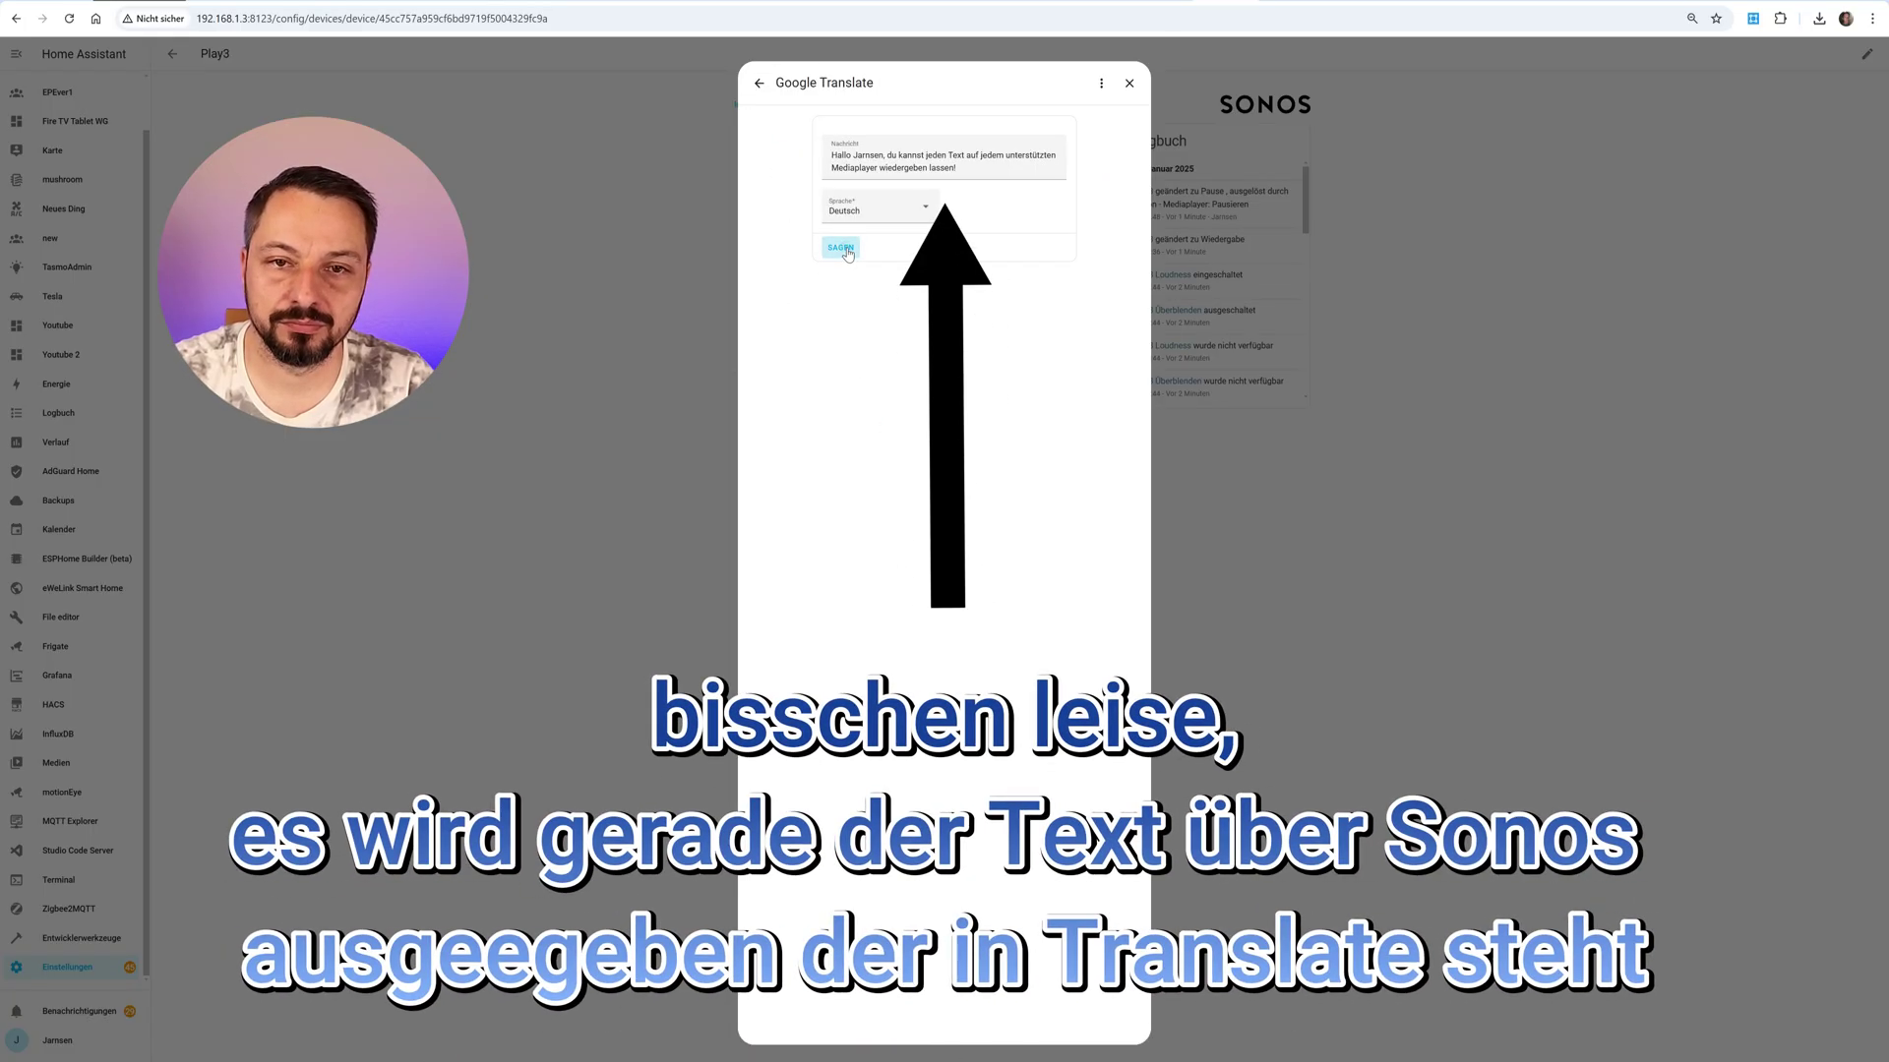
left_click(847, 252)
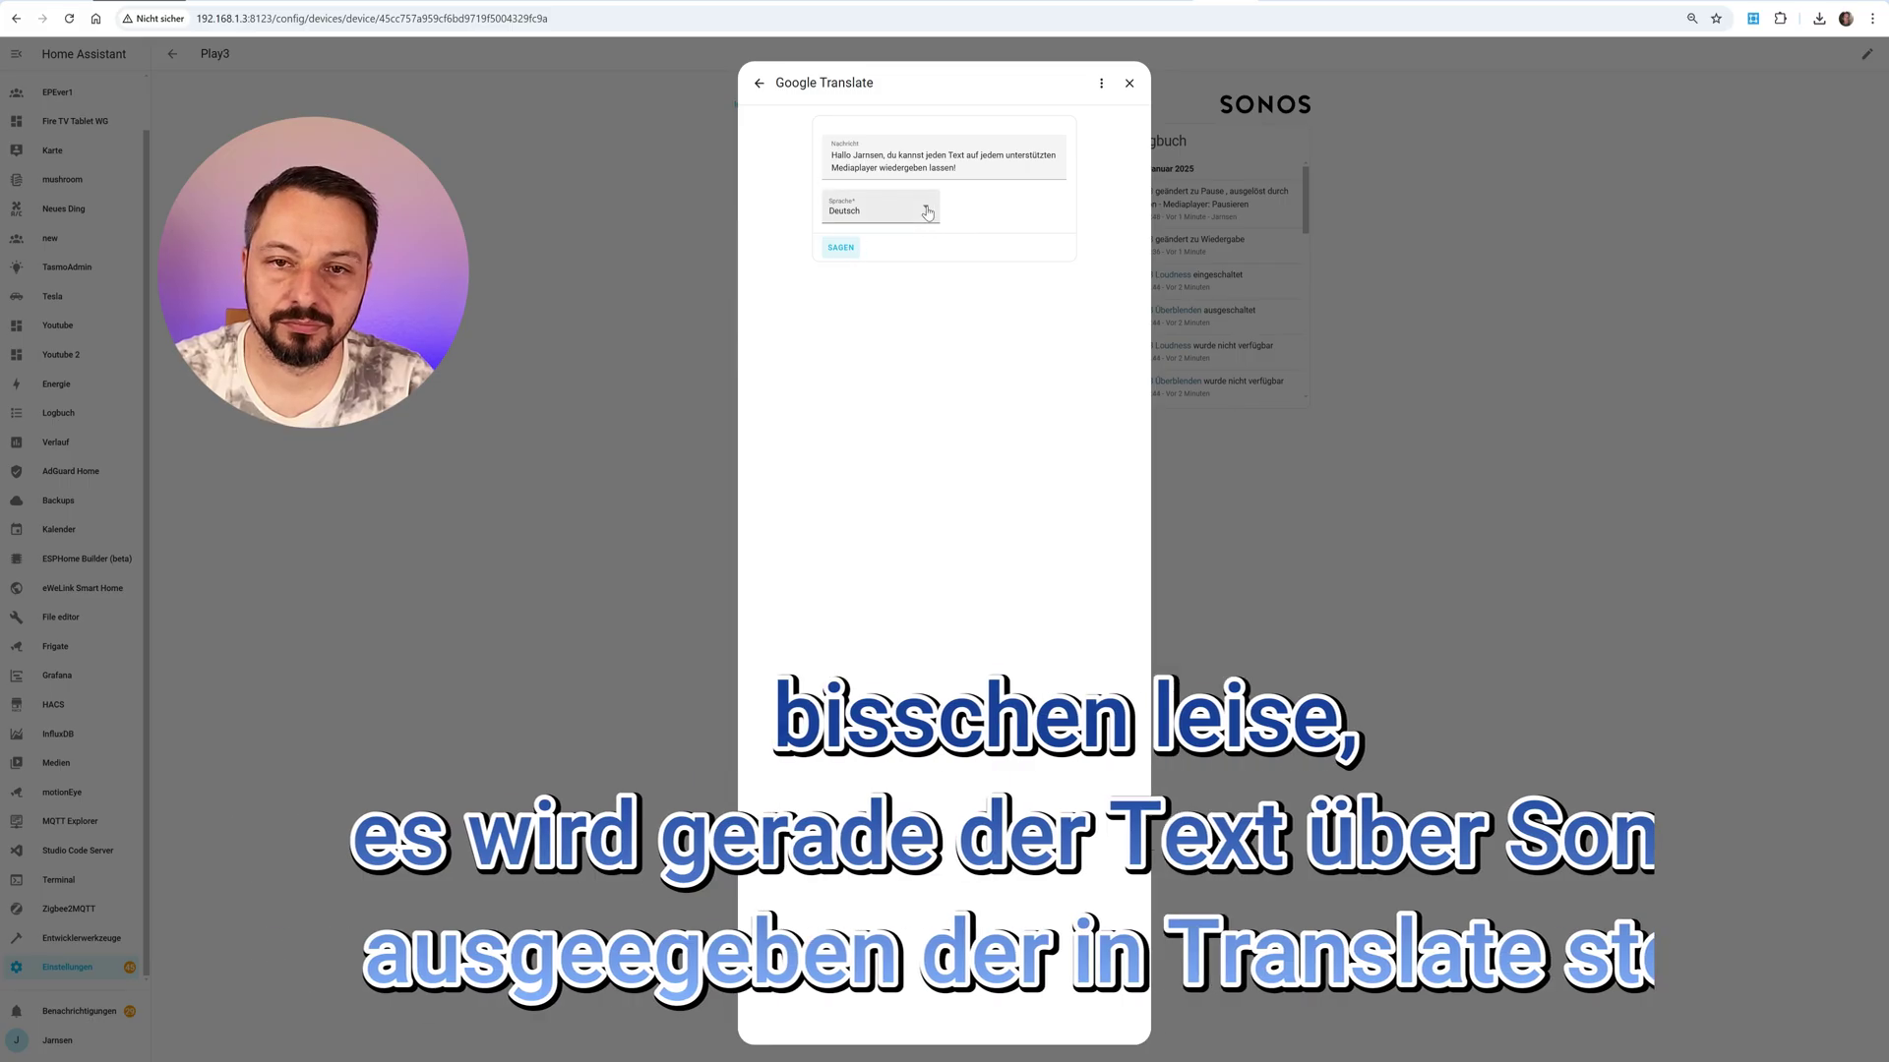
Try to play the prefilled German message on Play3 using Home Assistant Cloud text-to-speech, and return to the Sonos media sources
left_click(761, 85)
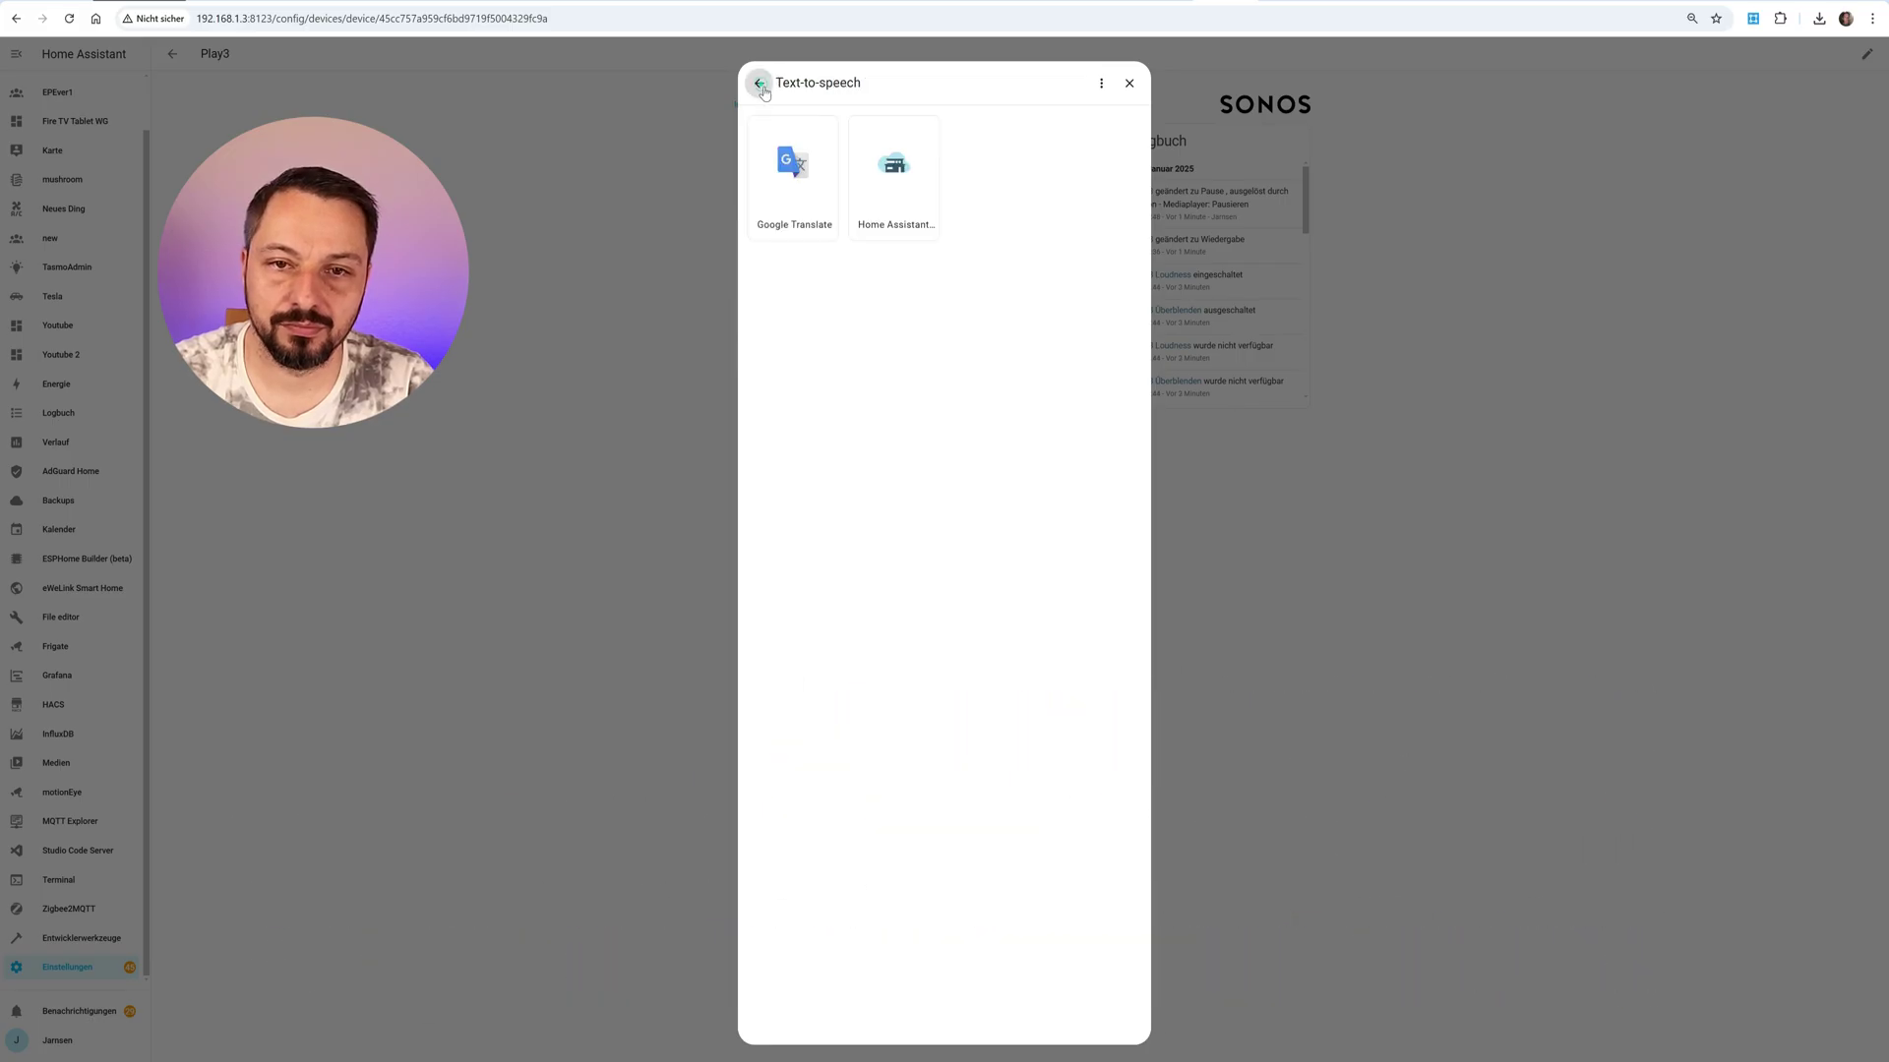
left_click(894, 174)
left_click(843, 251)
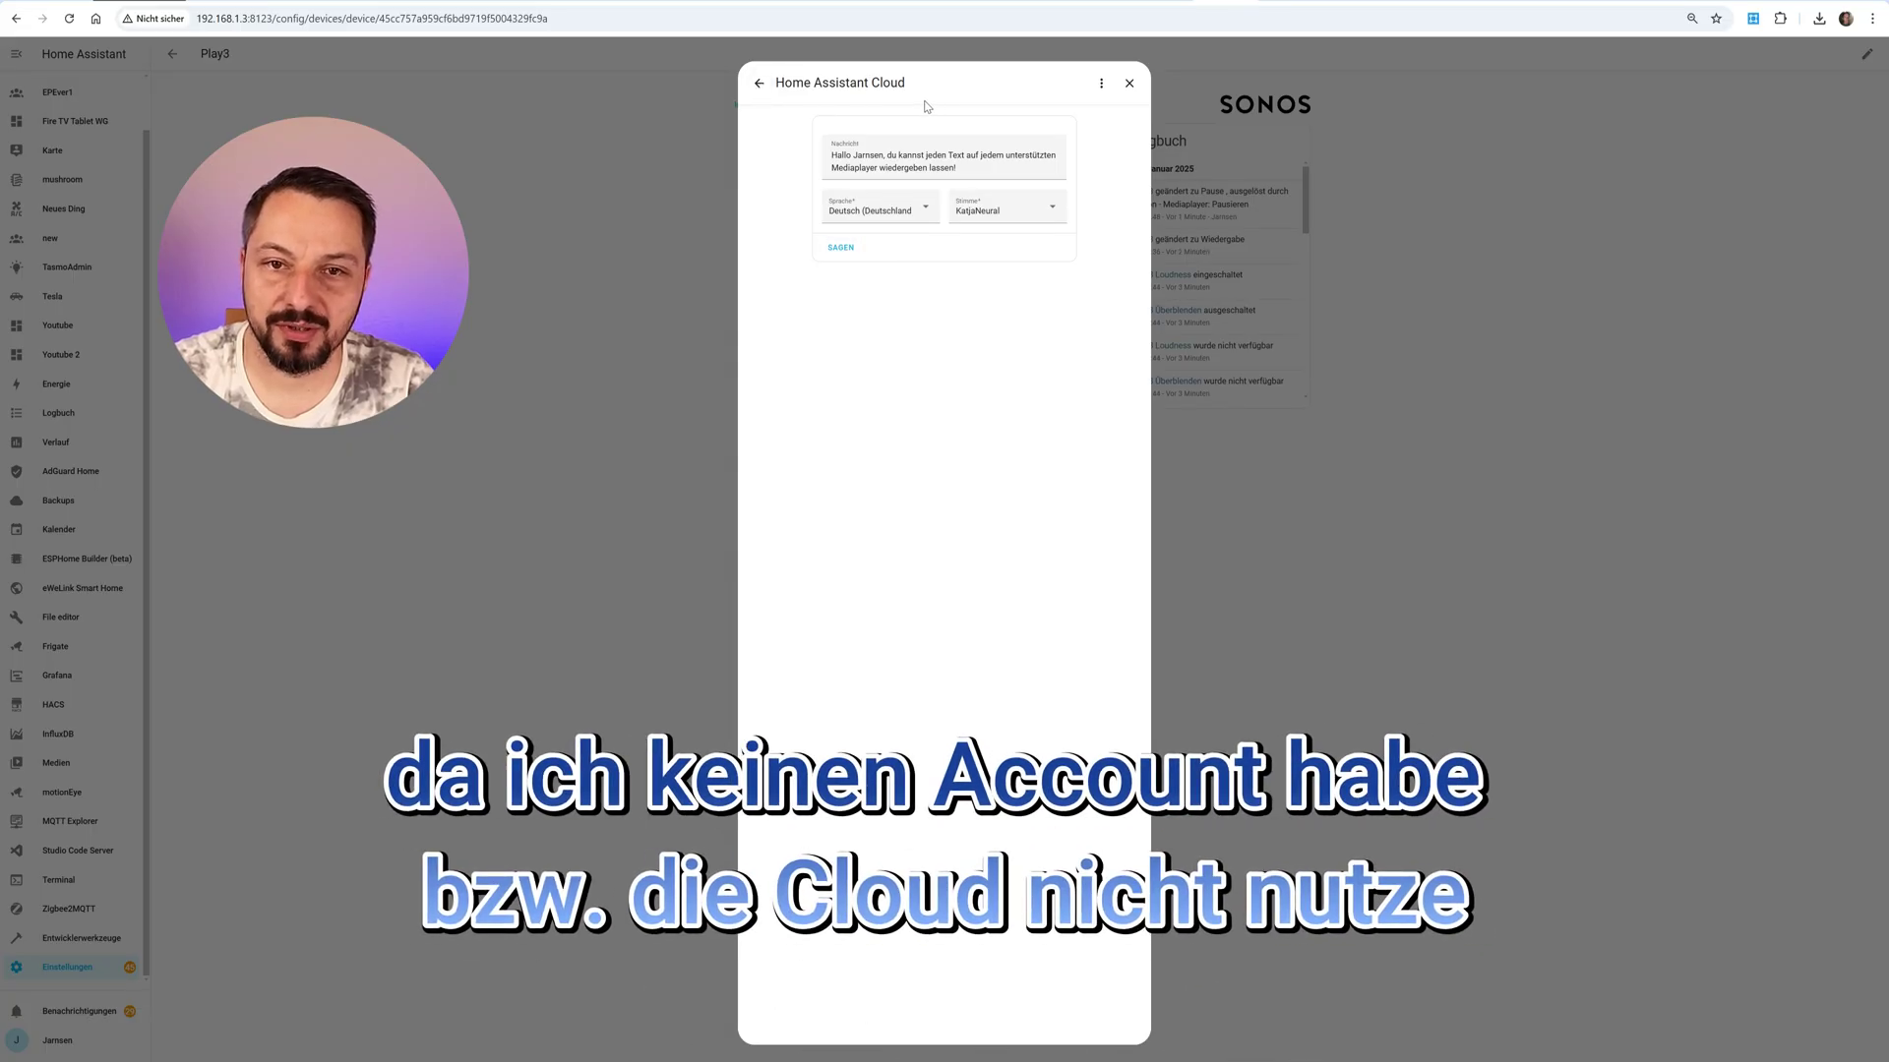
left_click(760, 84)
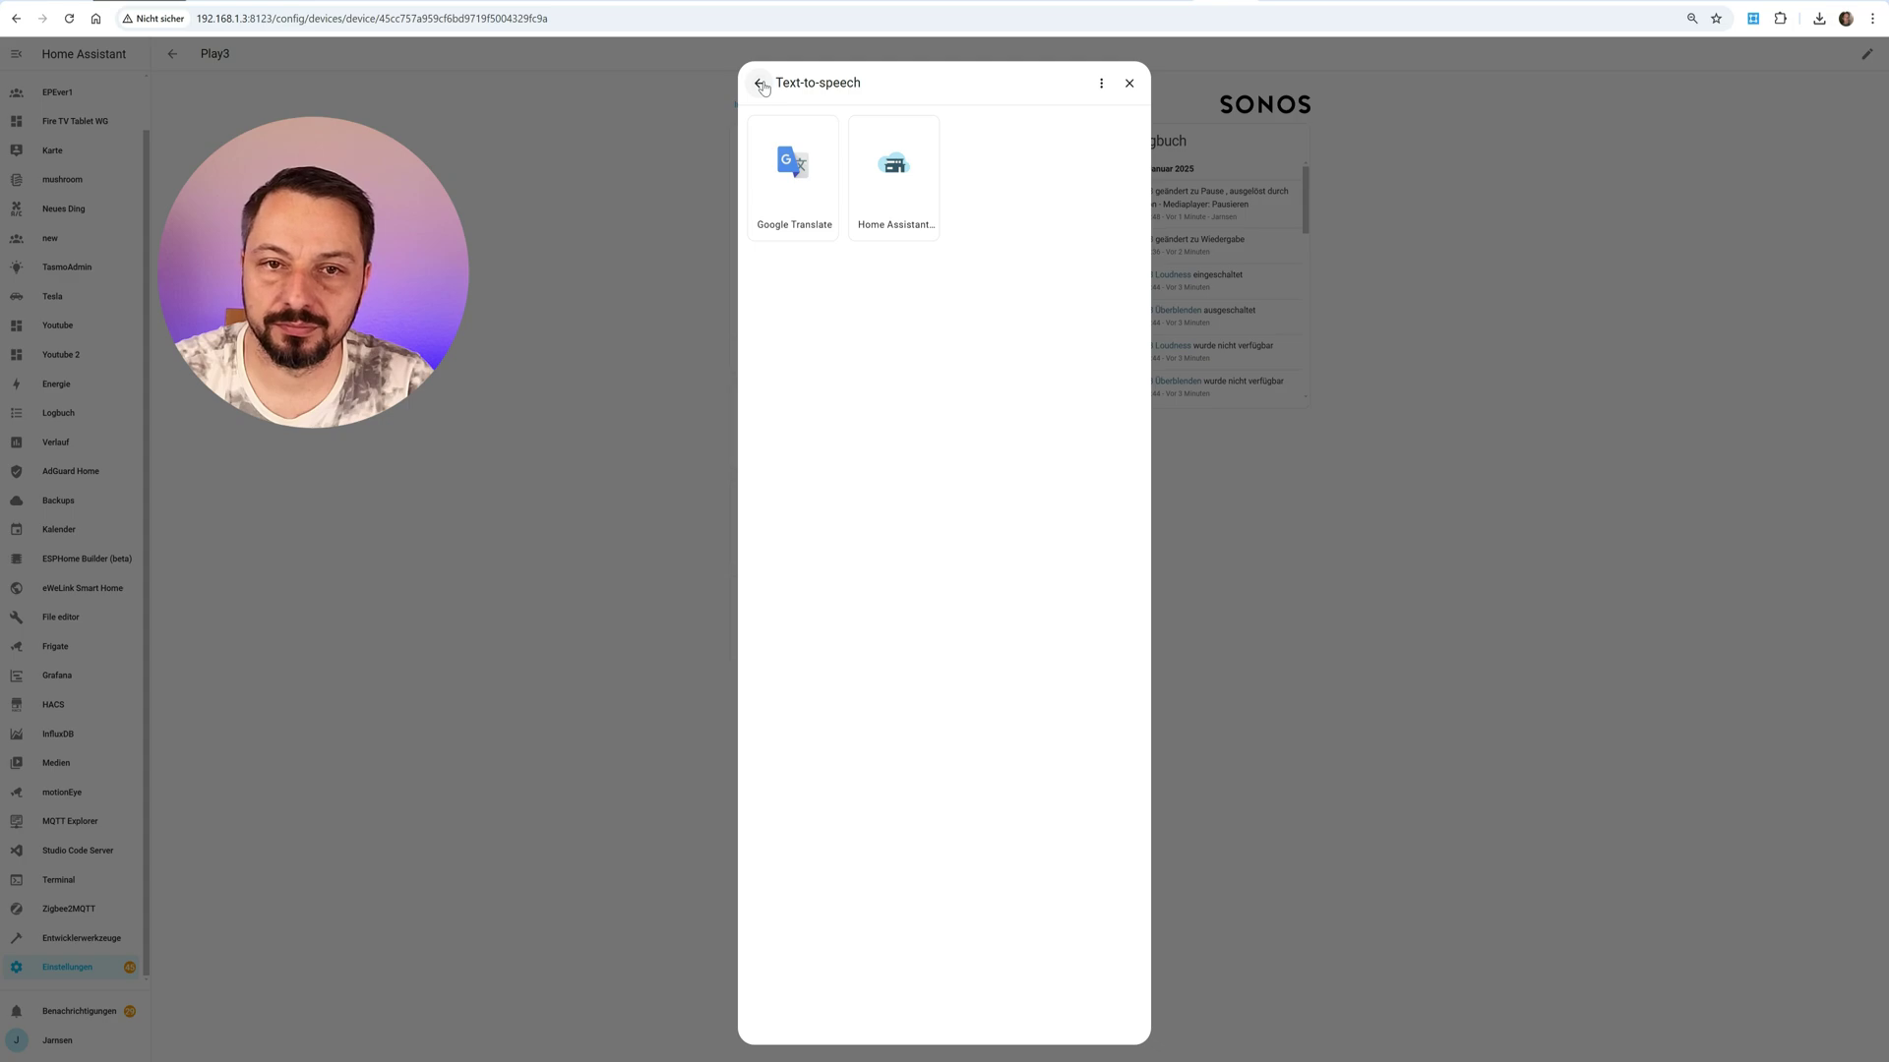
left_click(761, 85)
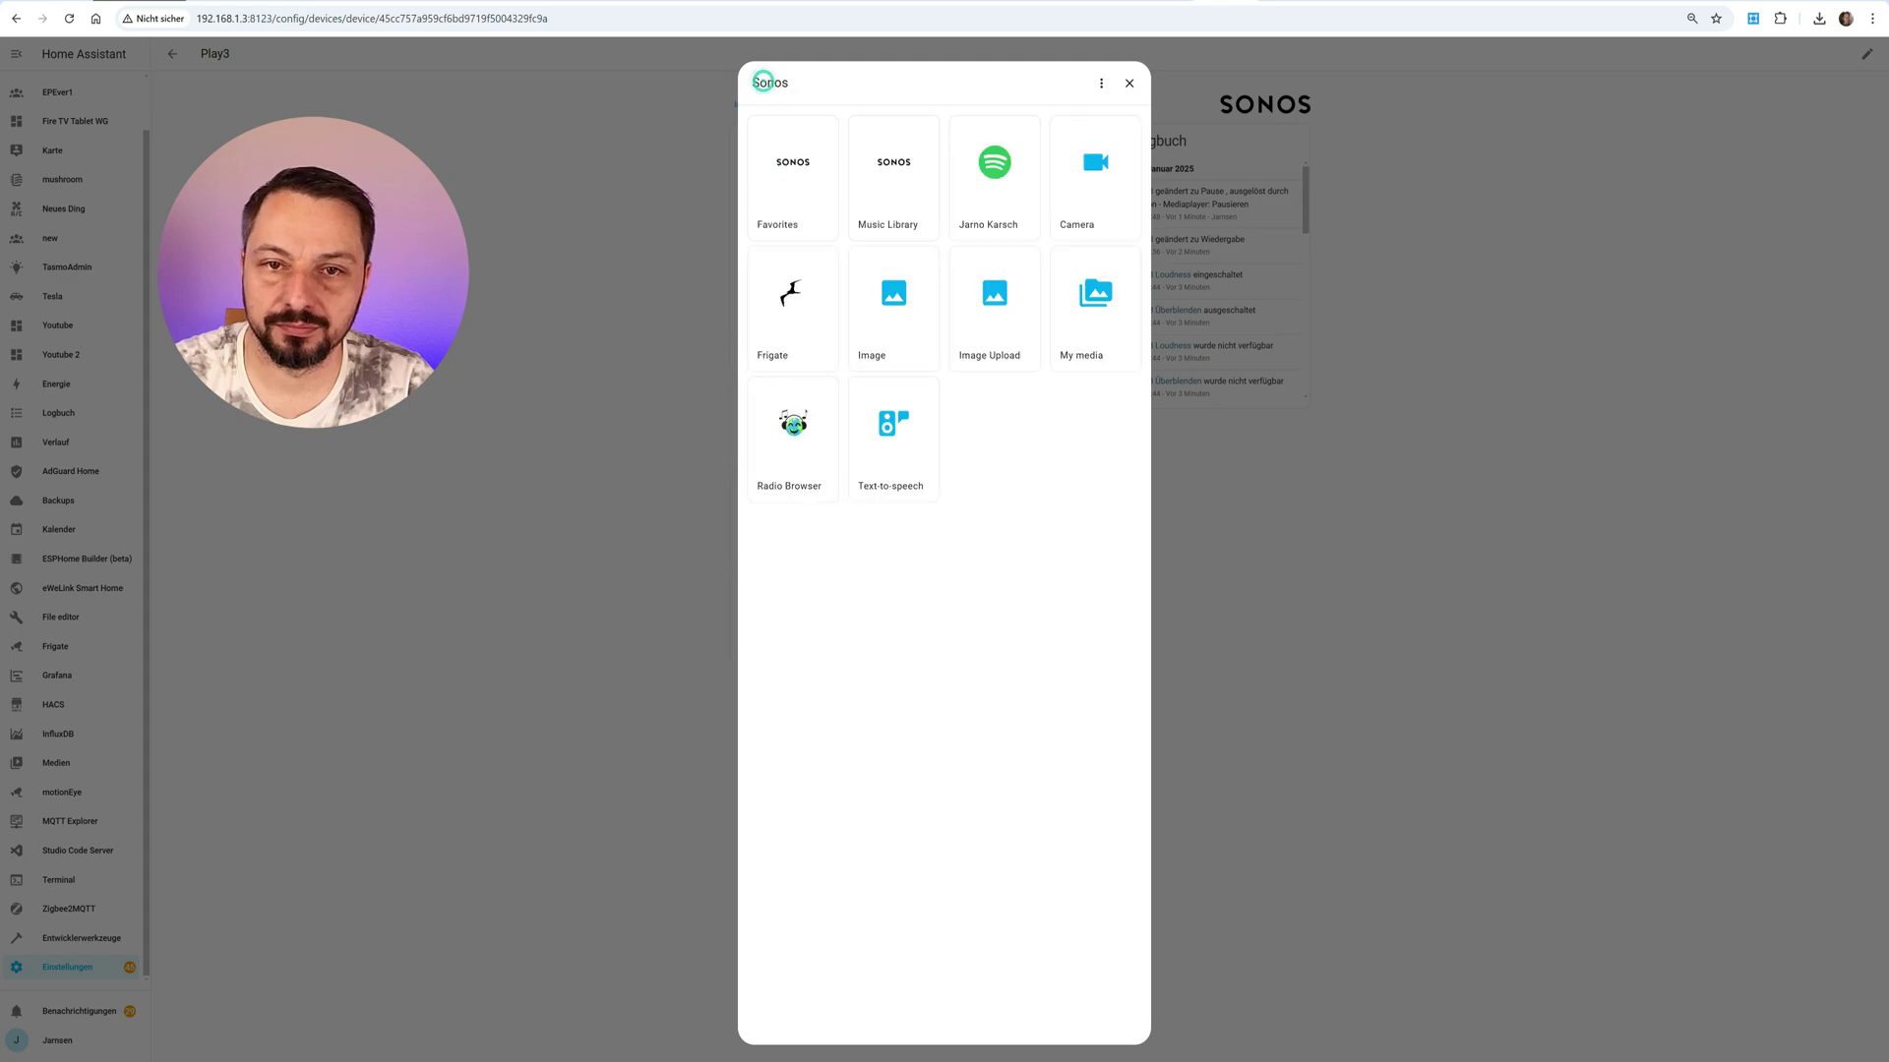
Browse the albums, genres and playlists in the Sonos Music Library
left_click(896, 177)
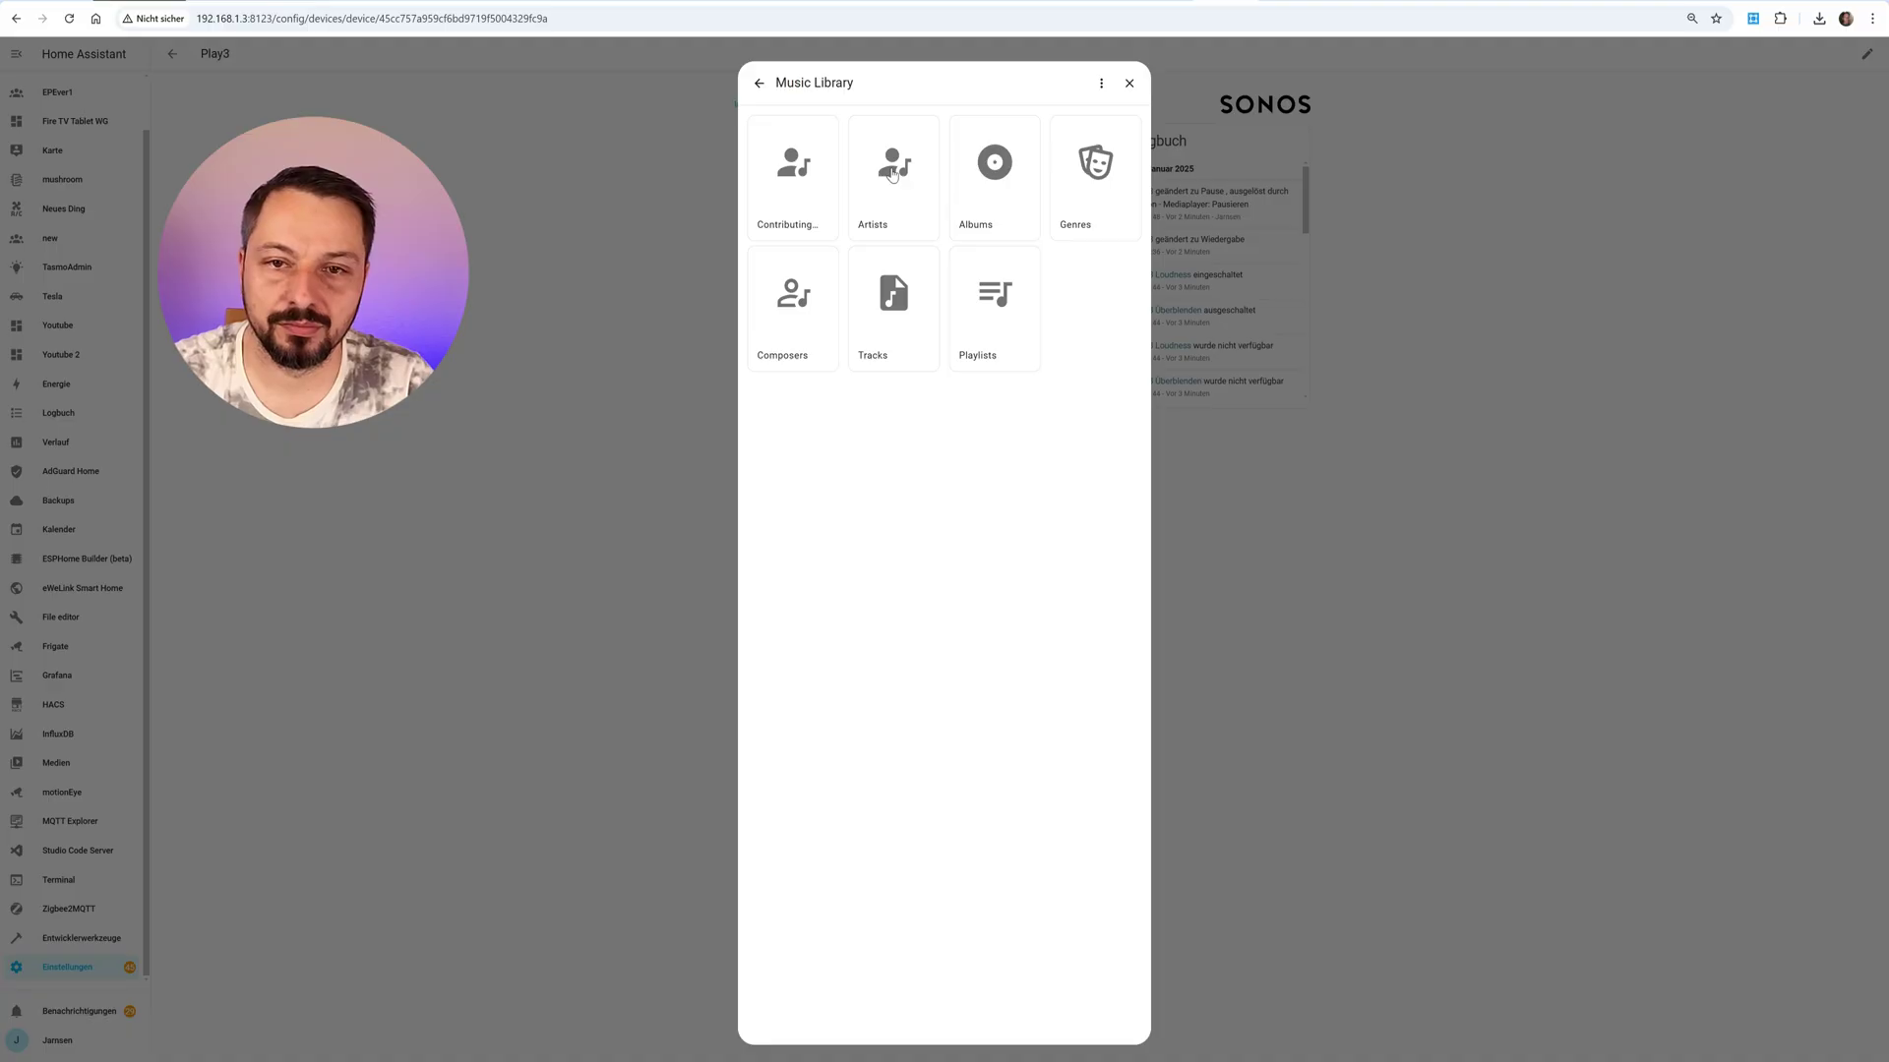
left_click(995, 174)
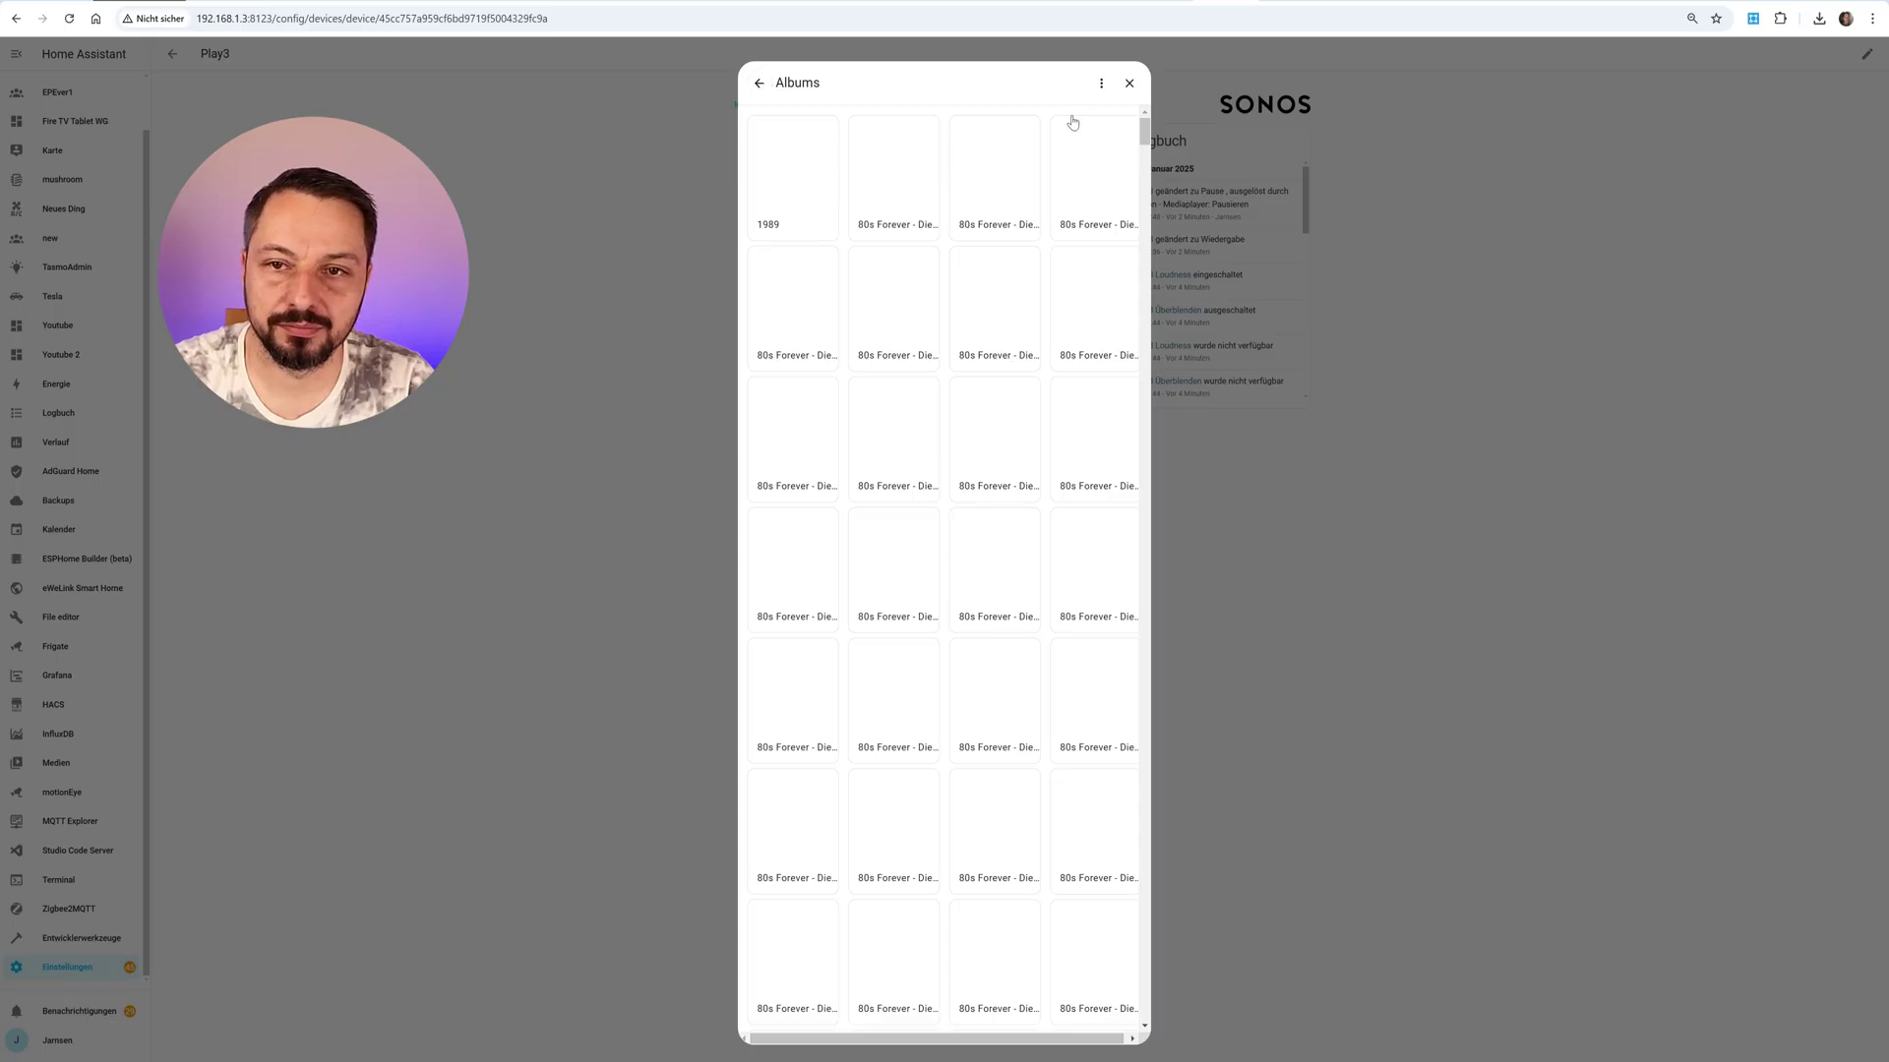
left_click_drag(1144, 128, 1134, 82)
left_click(758, 83)
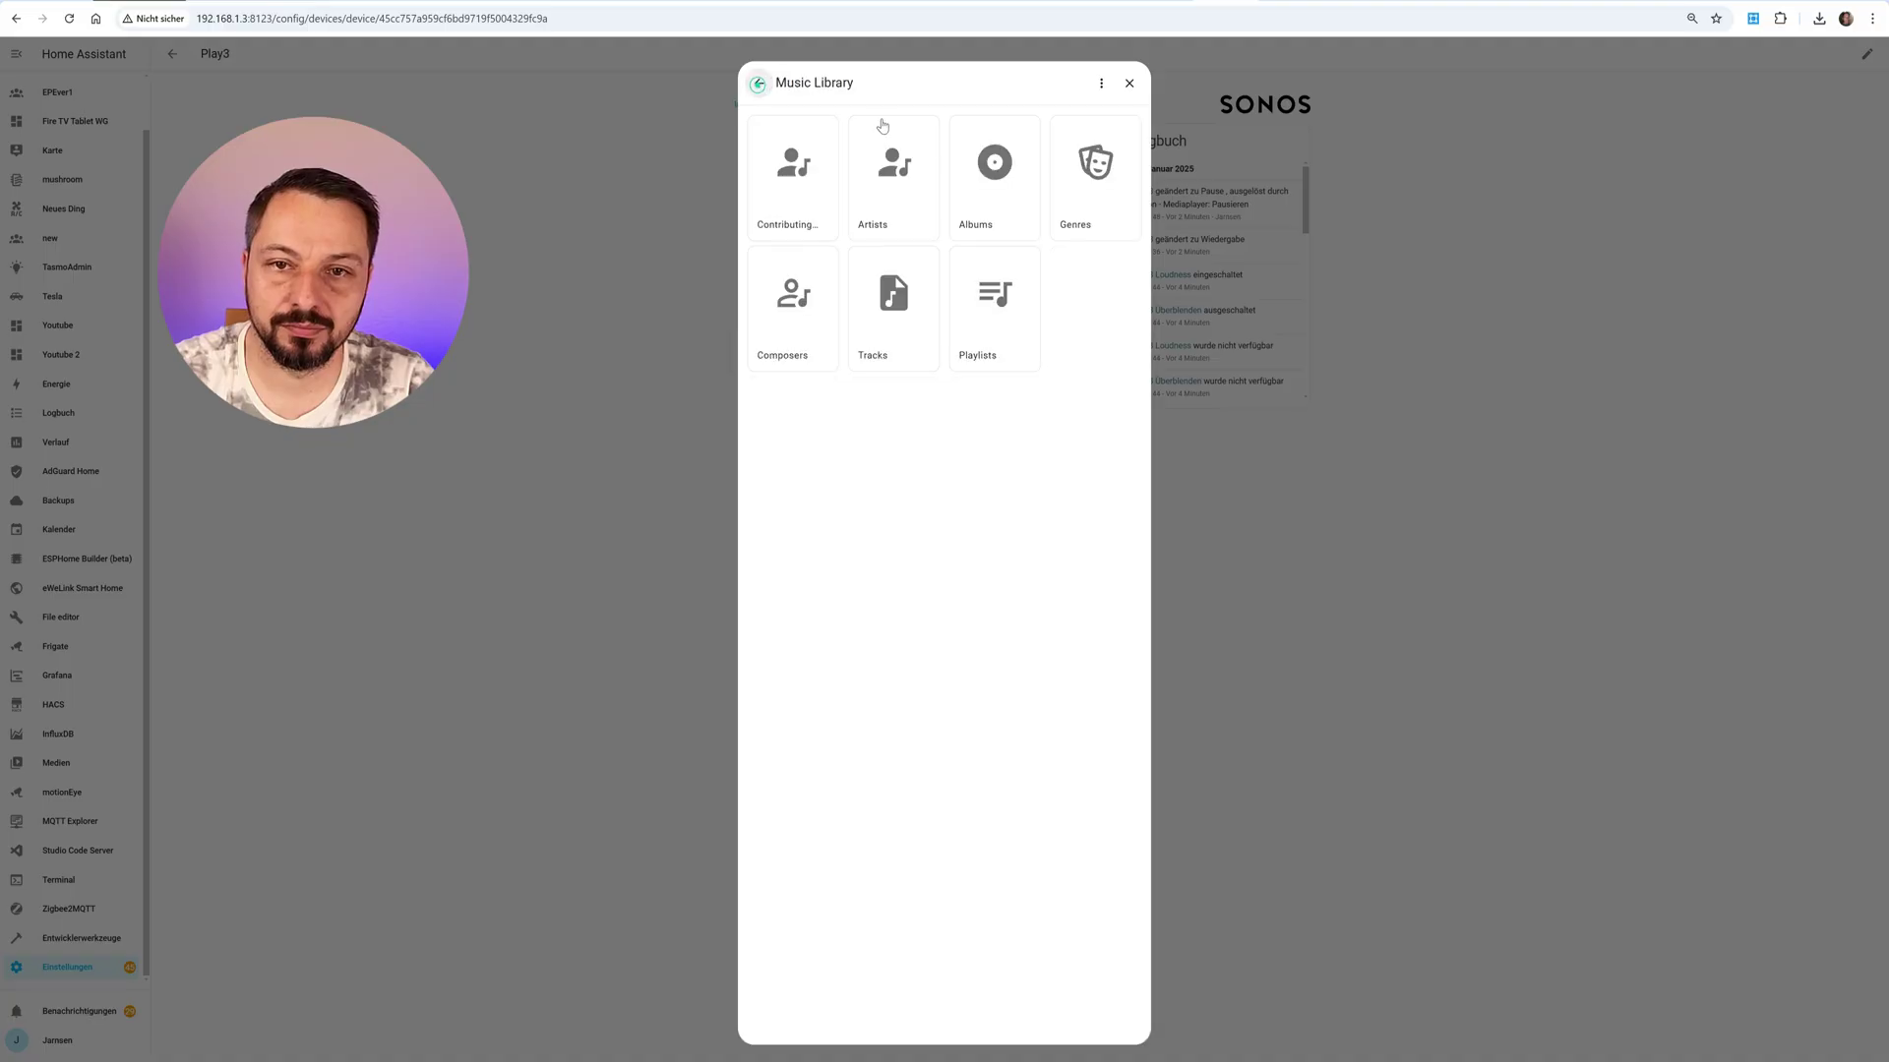
left_click(1098, 191)
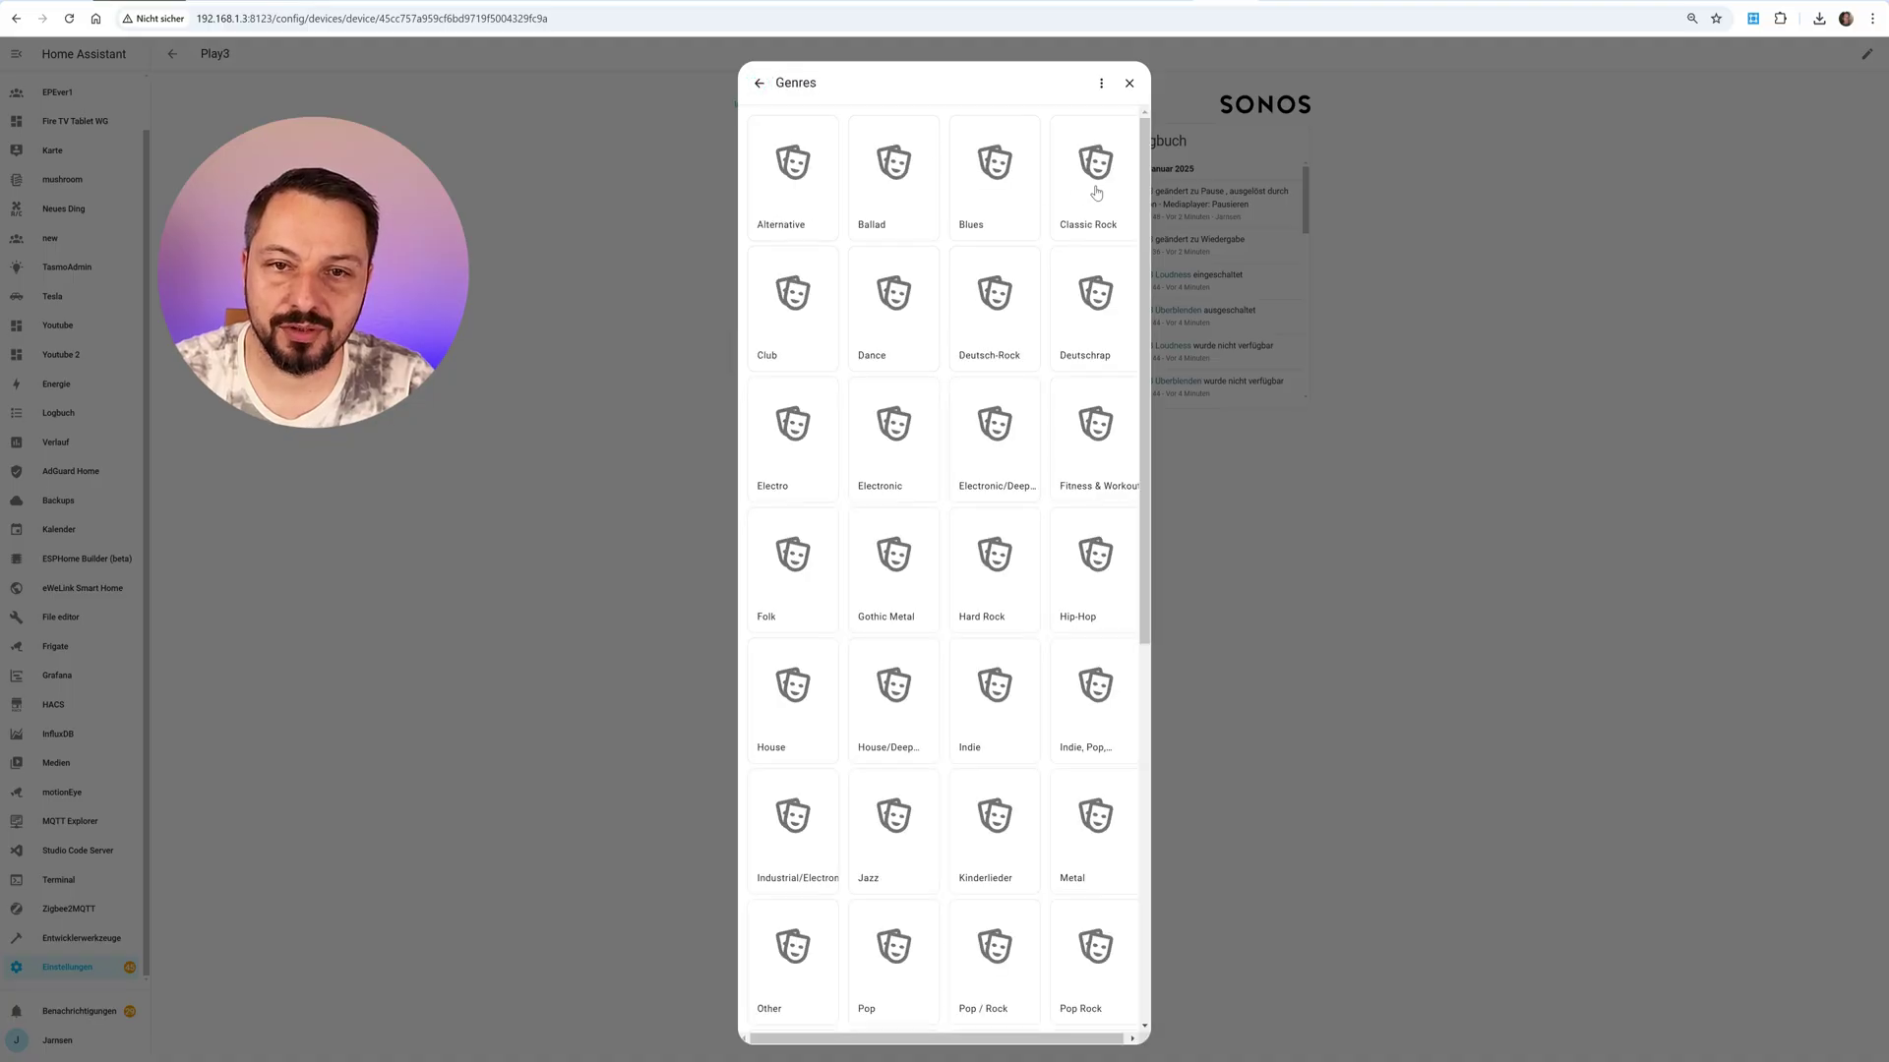
left_click(759, 82)
left_click(988, 308)
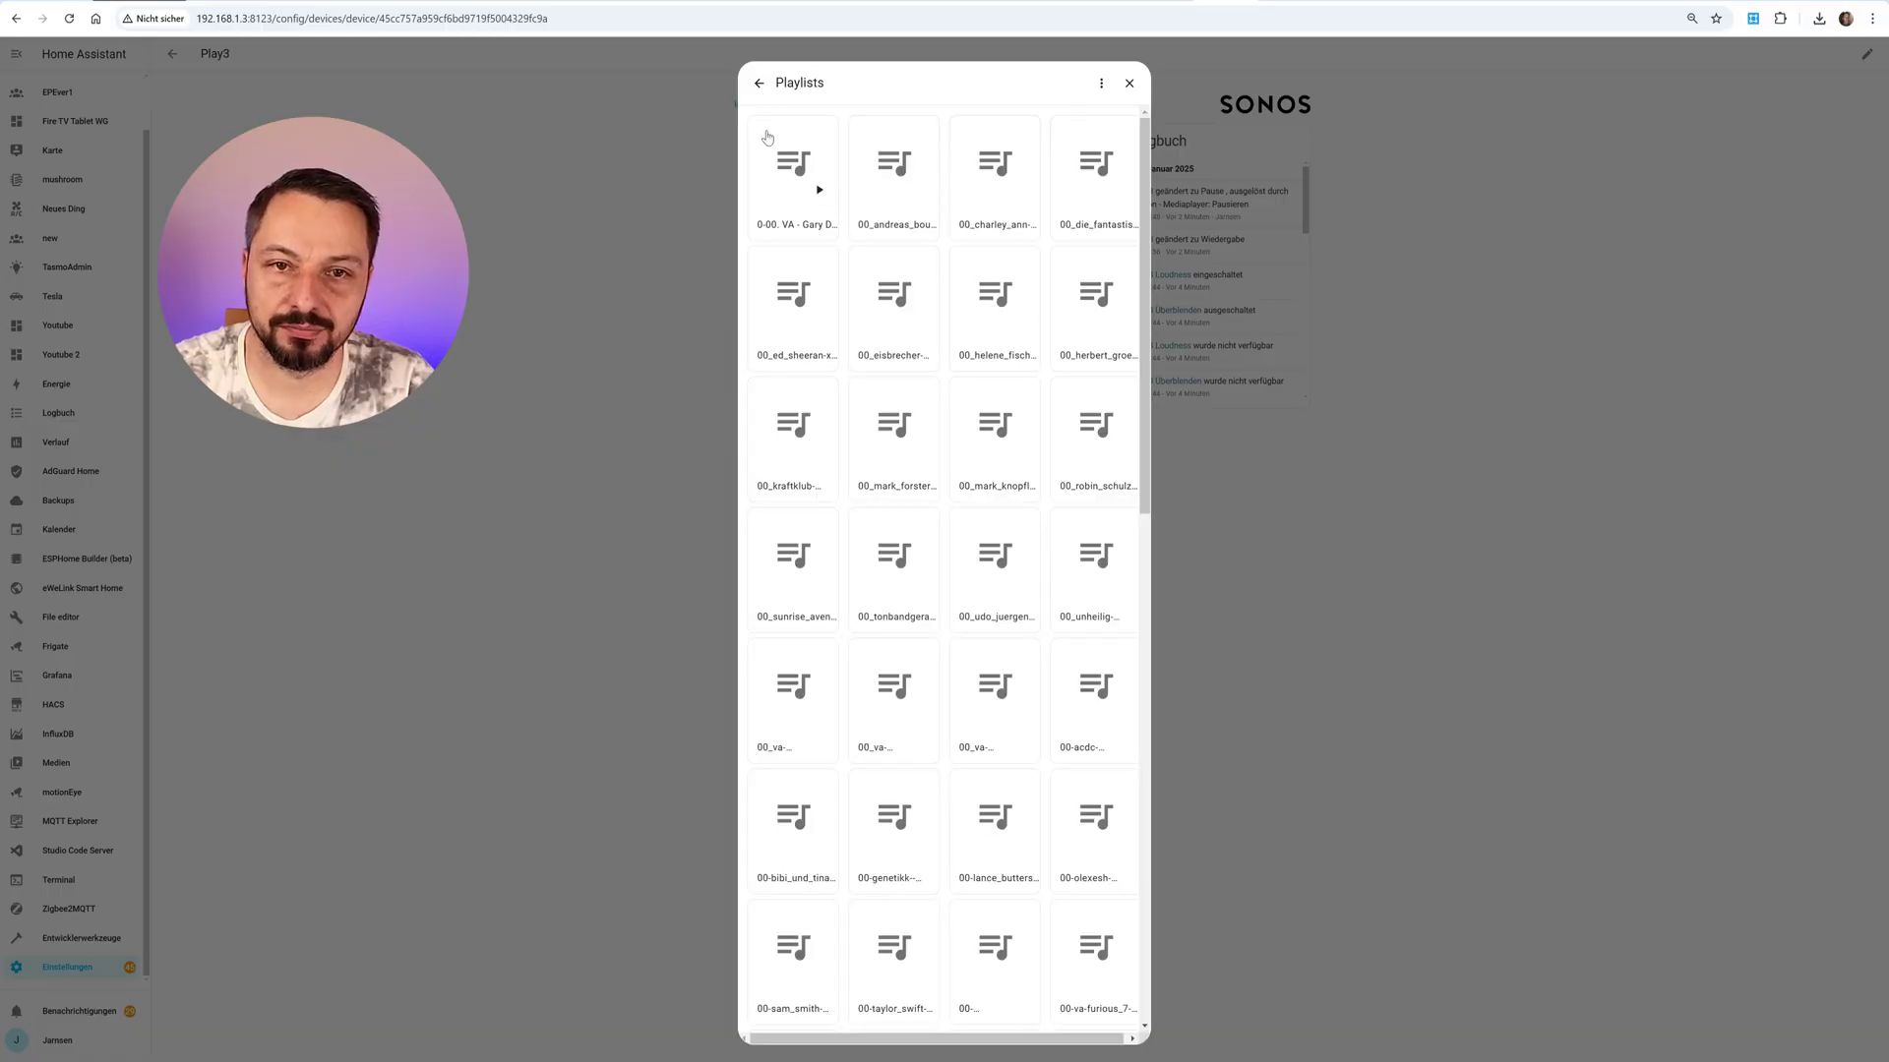
left_click(760, 84)
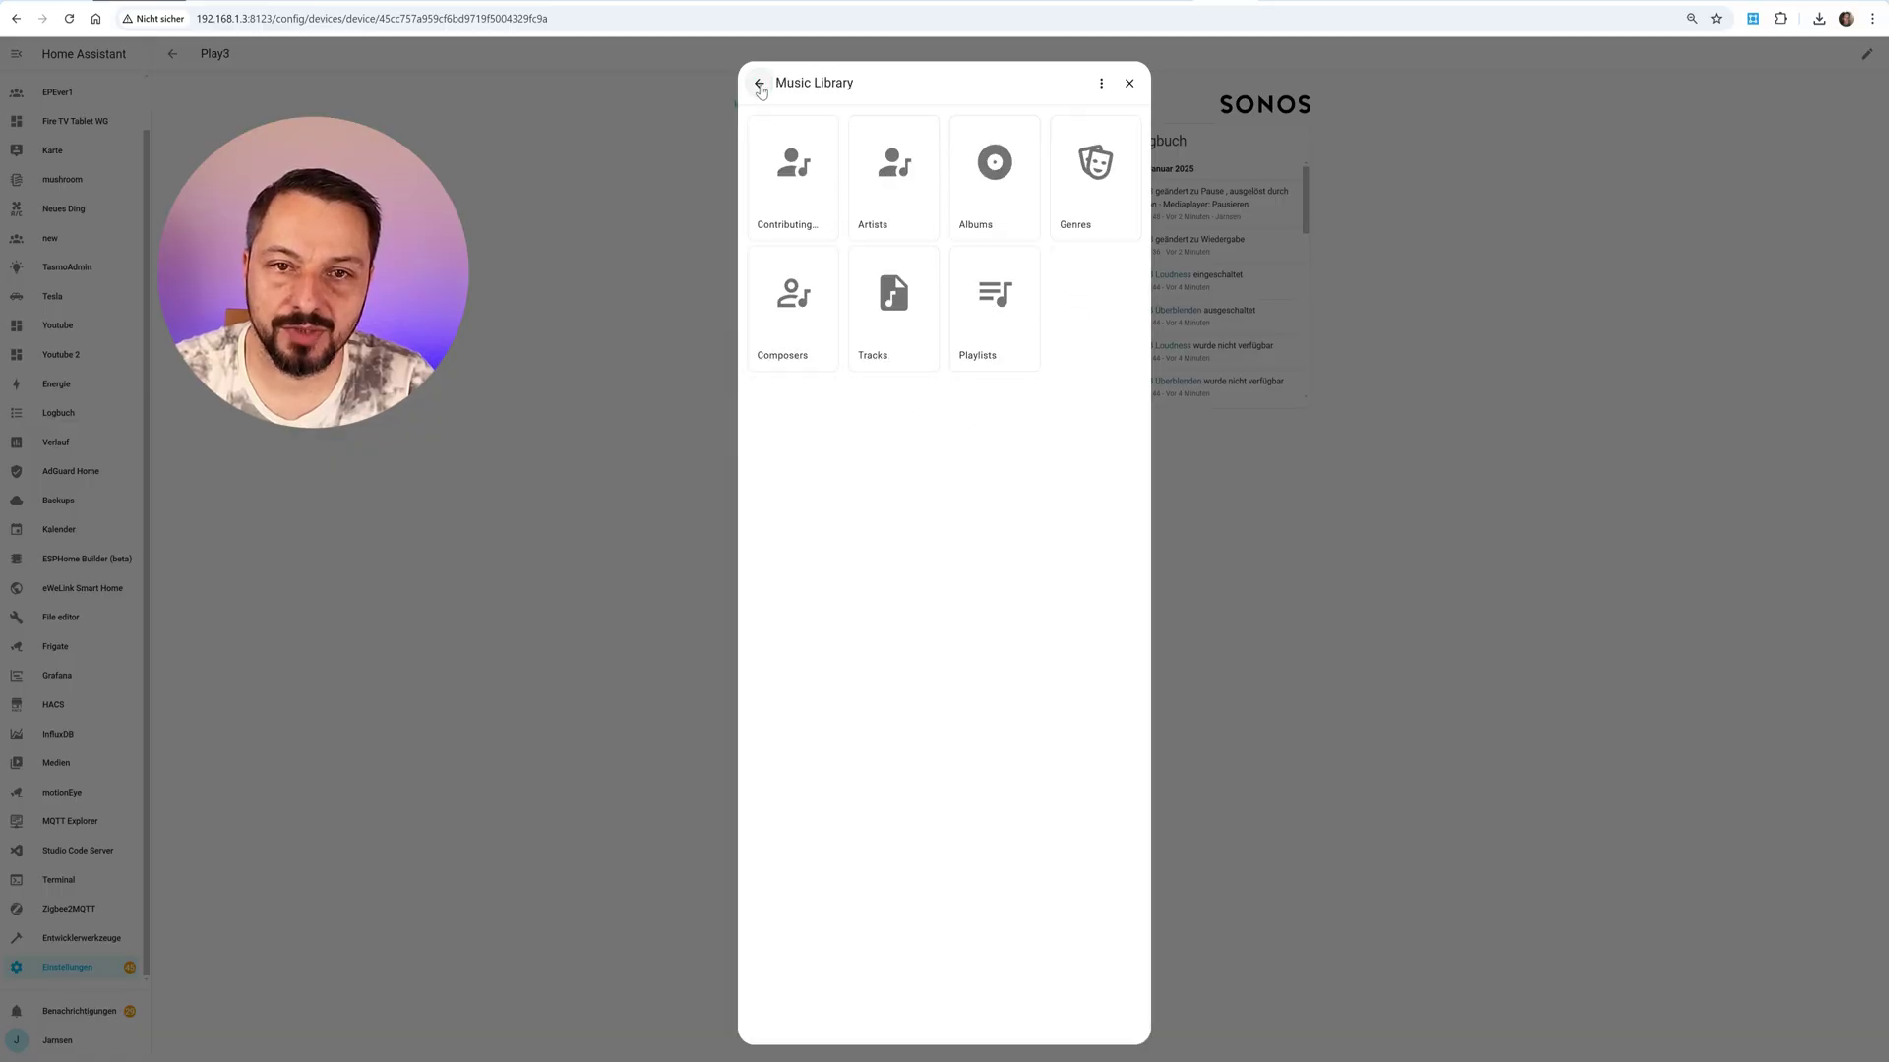
Close the media browser and player details, and raise the volume of Play3 to about 28
left_click(1130, 87)
left_click(795, 84)
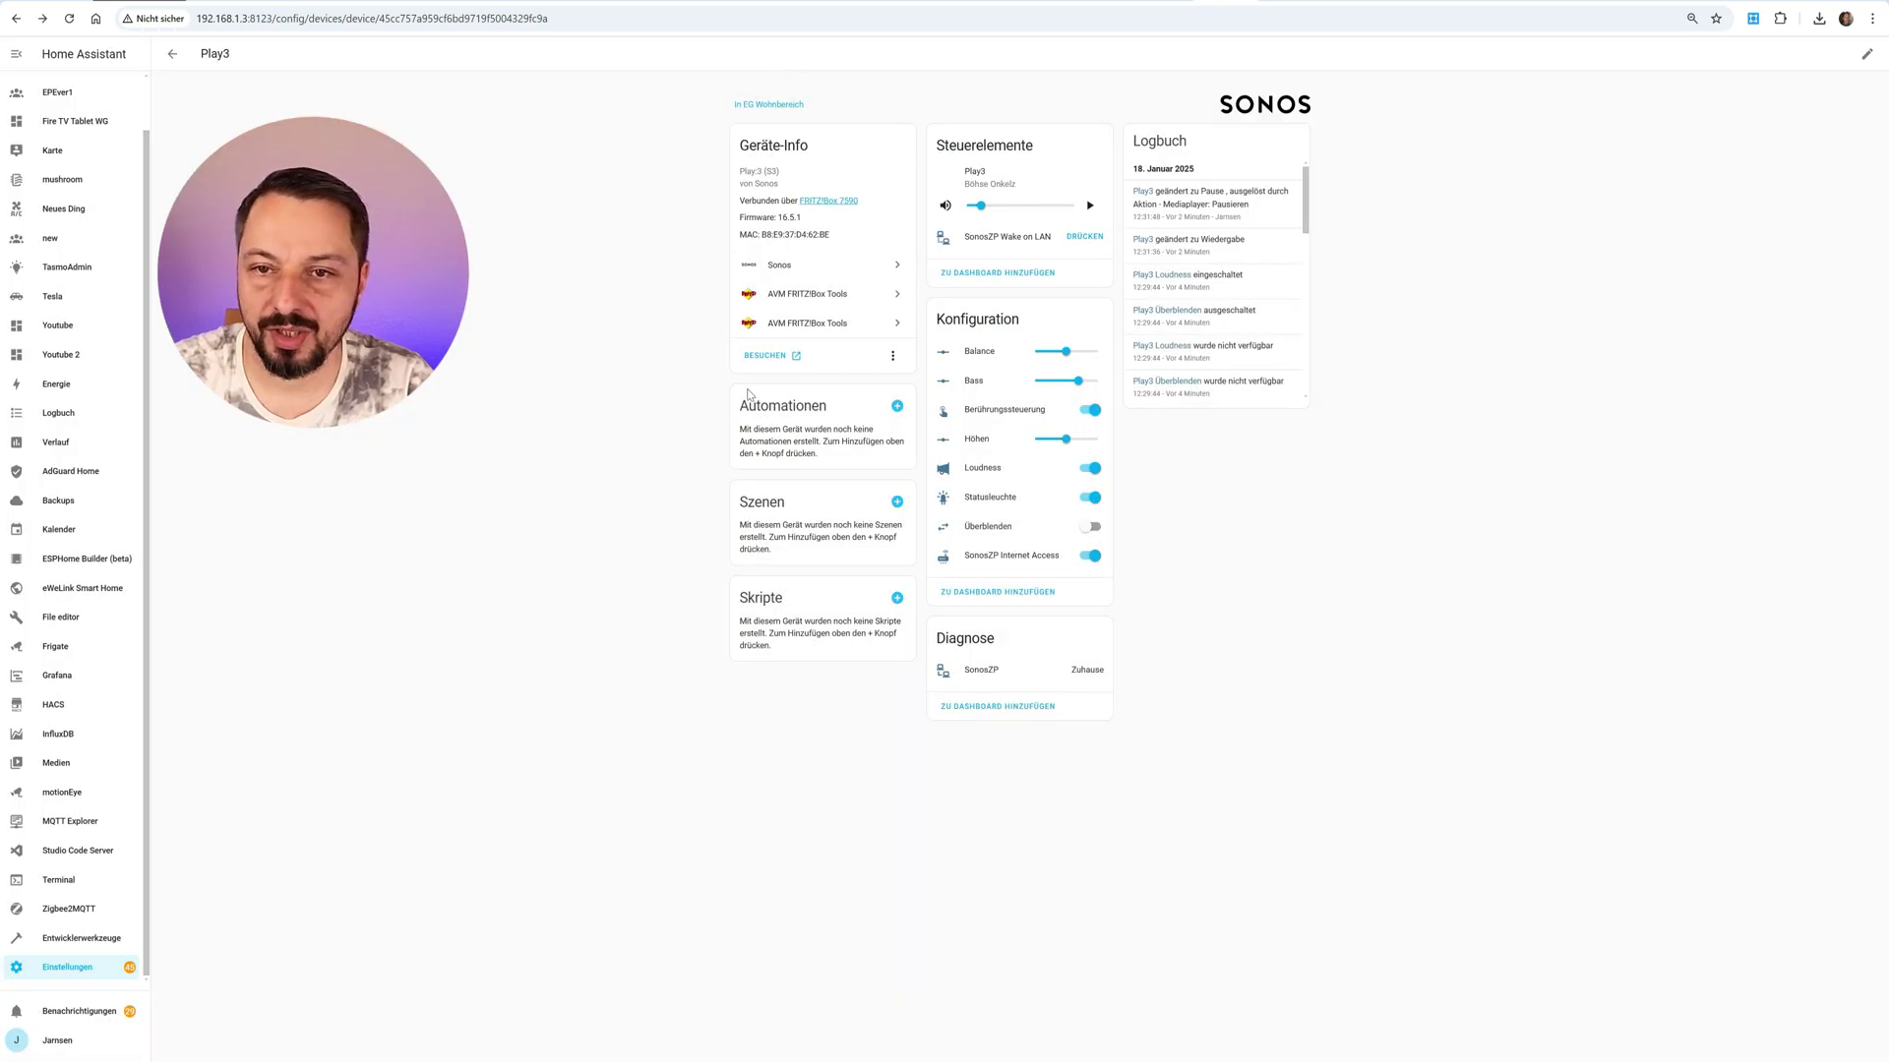
left_click_drag(981, 204, 997, 204)
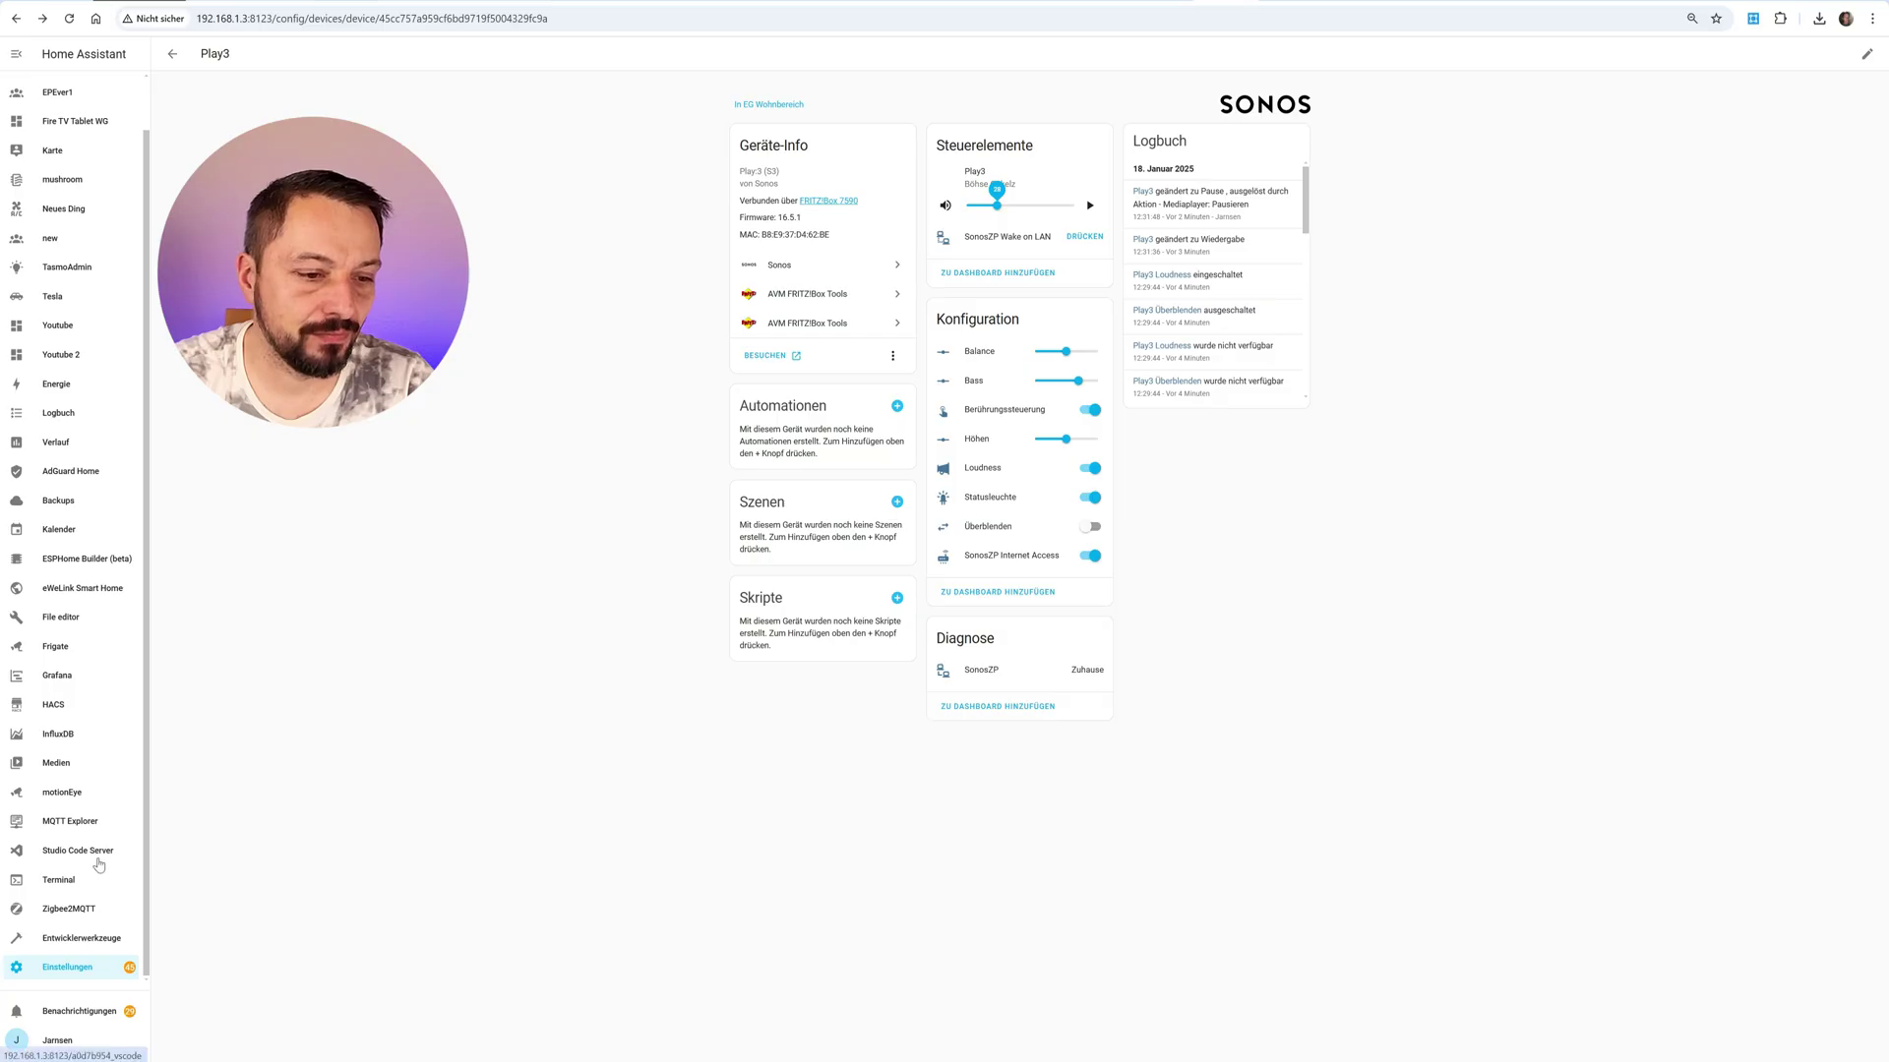
Create a new empty automation from the automations overview in the settings
left_click(88, 964)
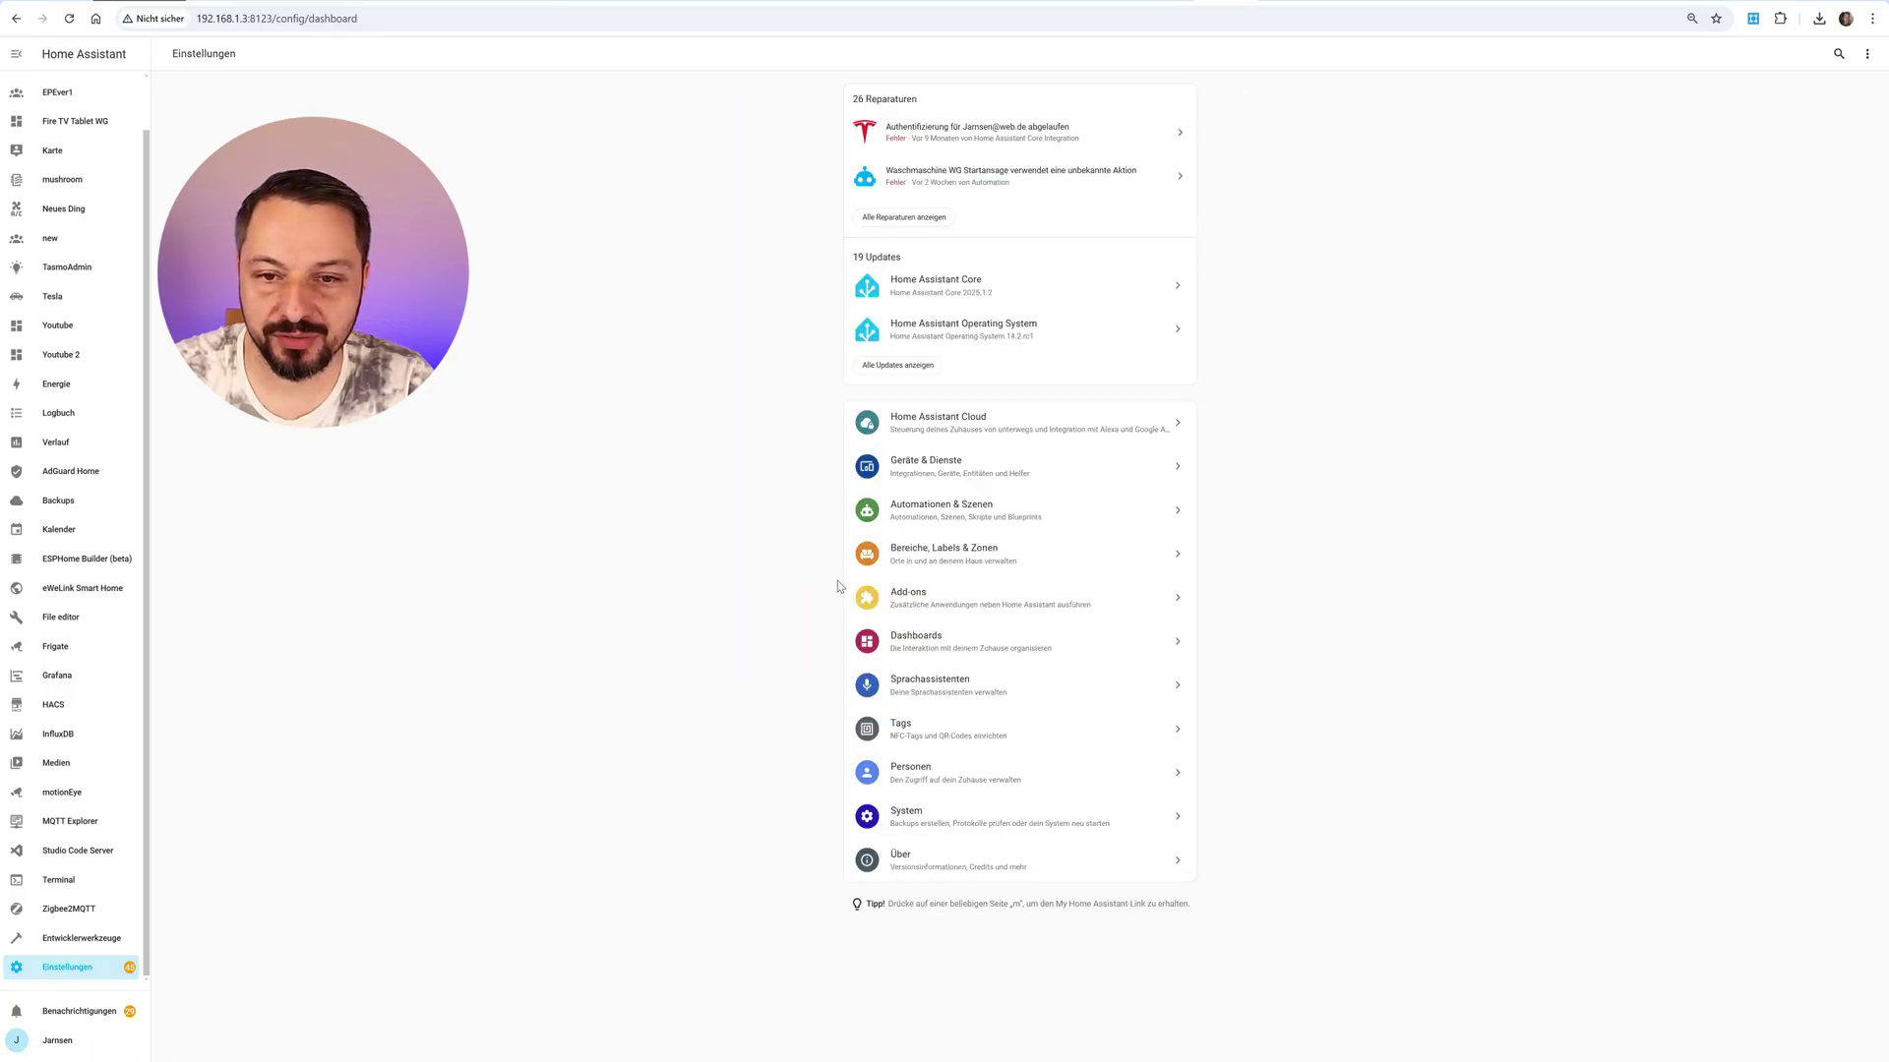
left_click(899, 512)
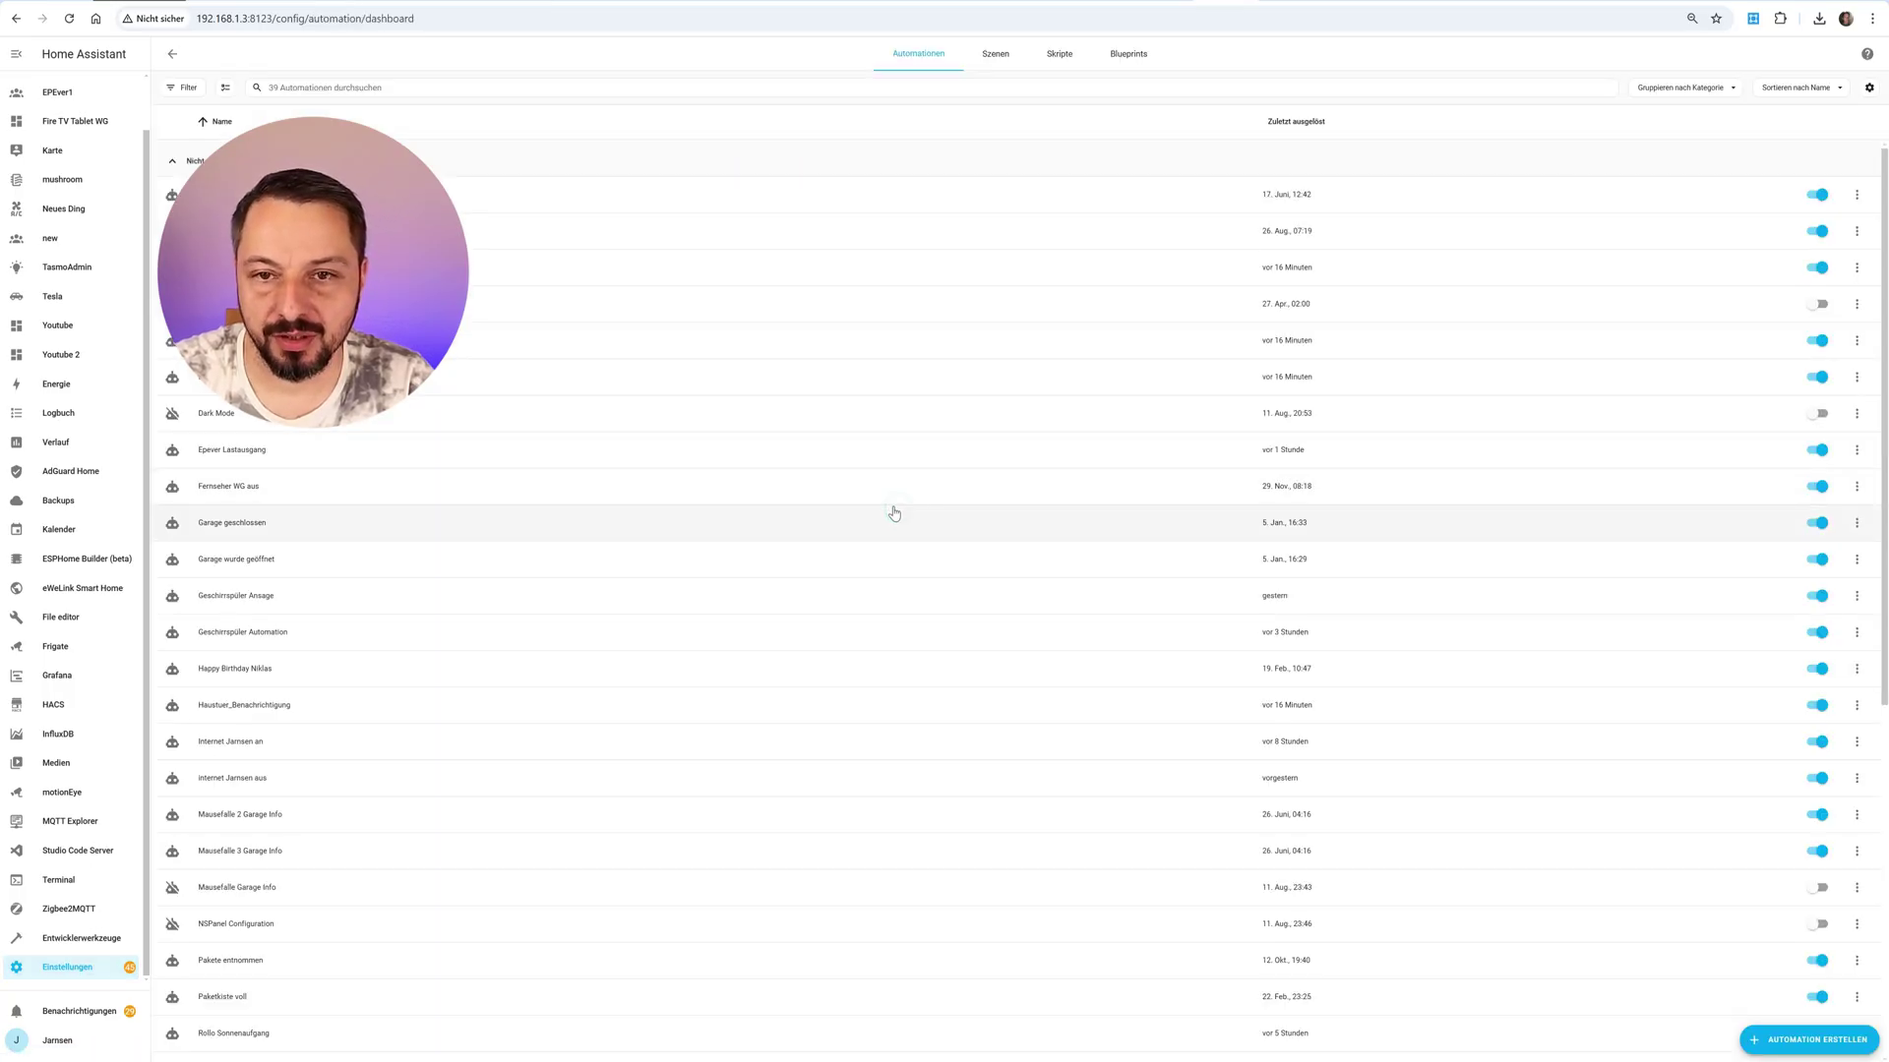
left_click(1819, 1044)
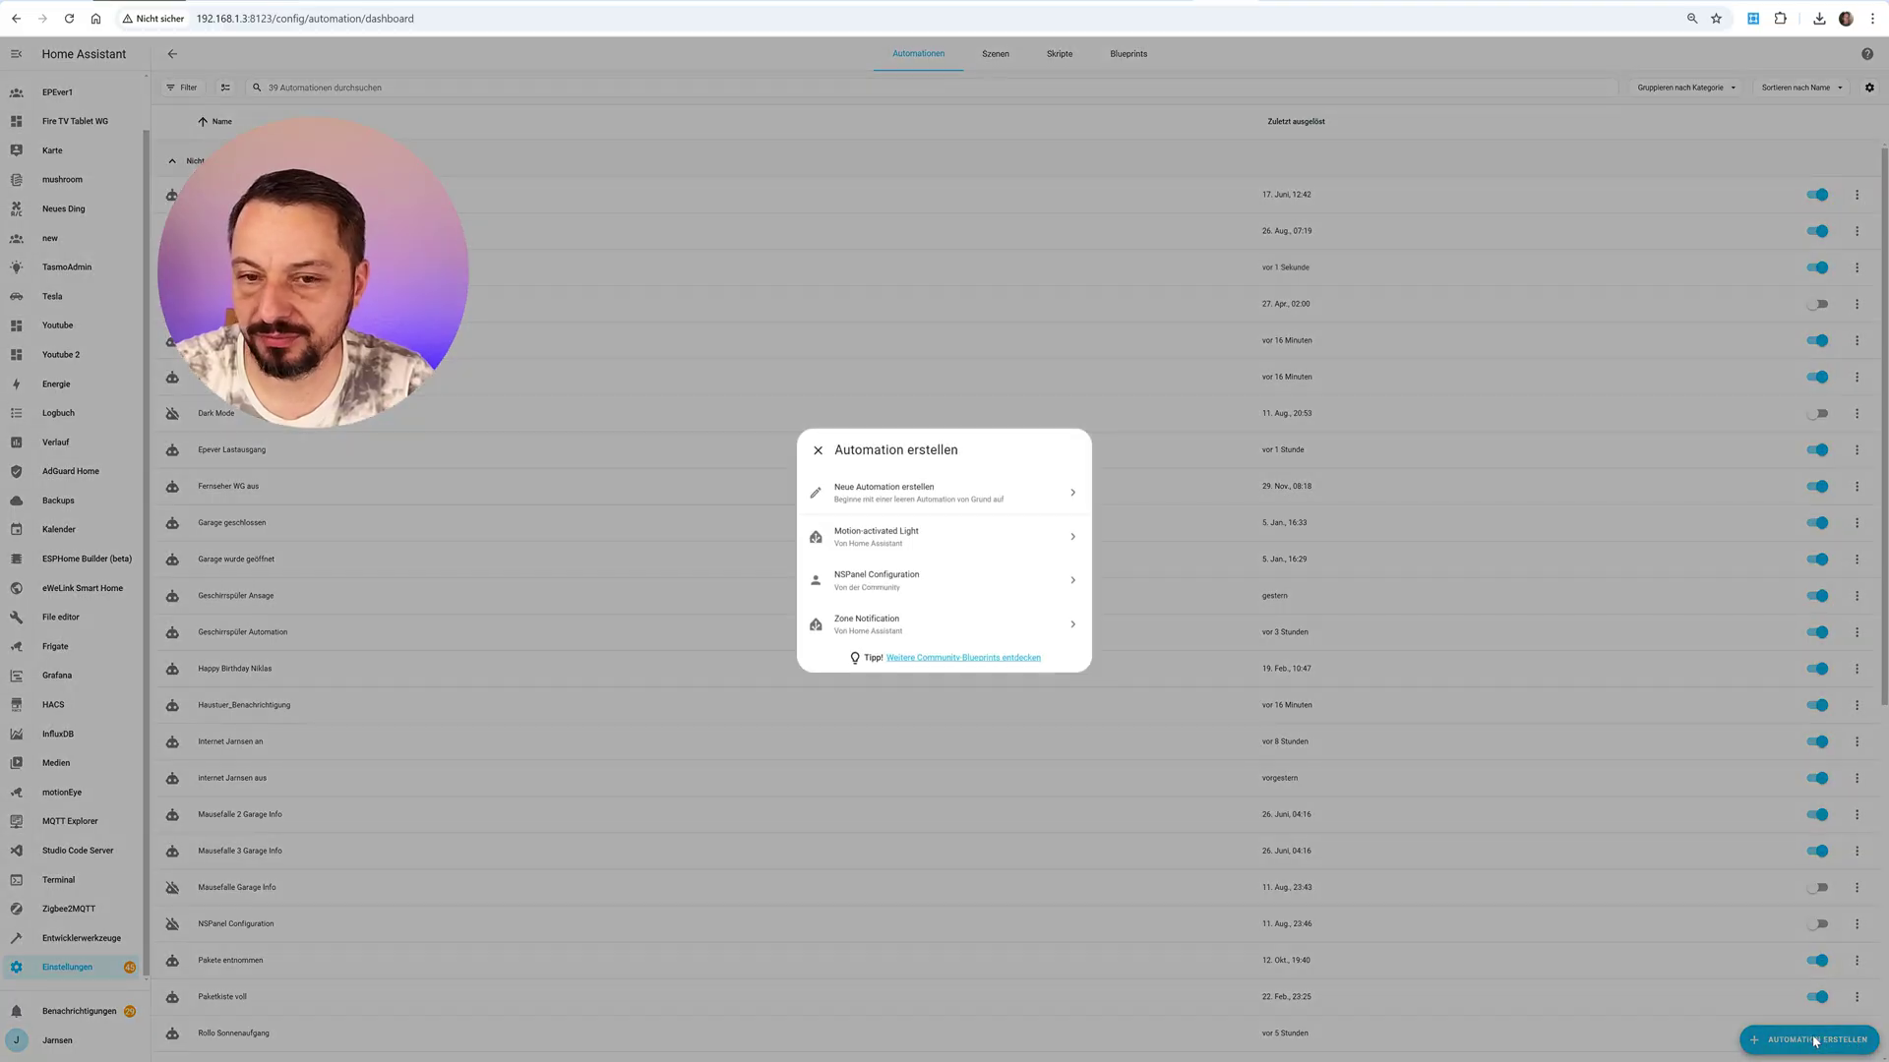
left_click(899, 501)
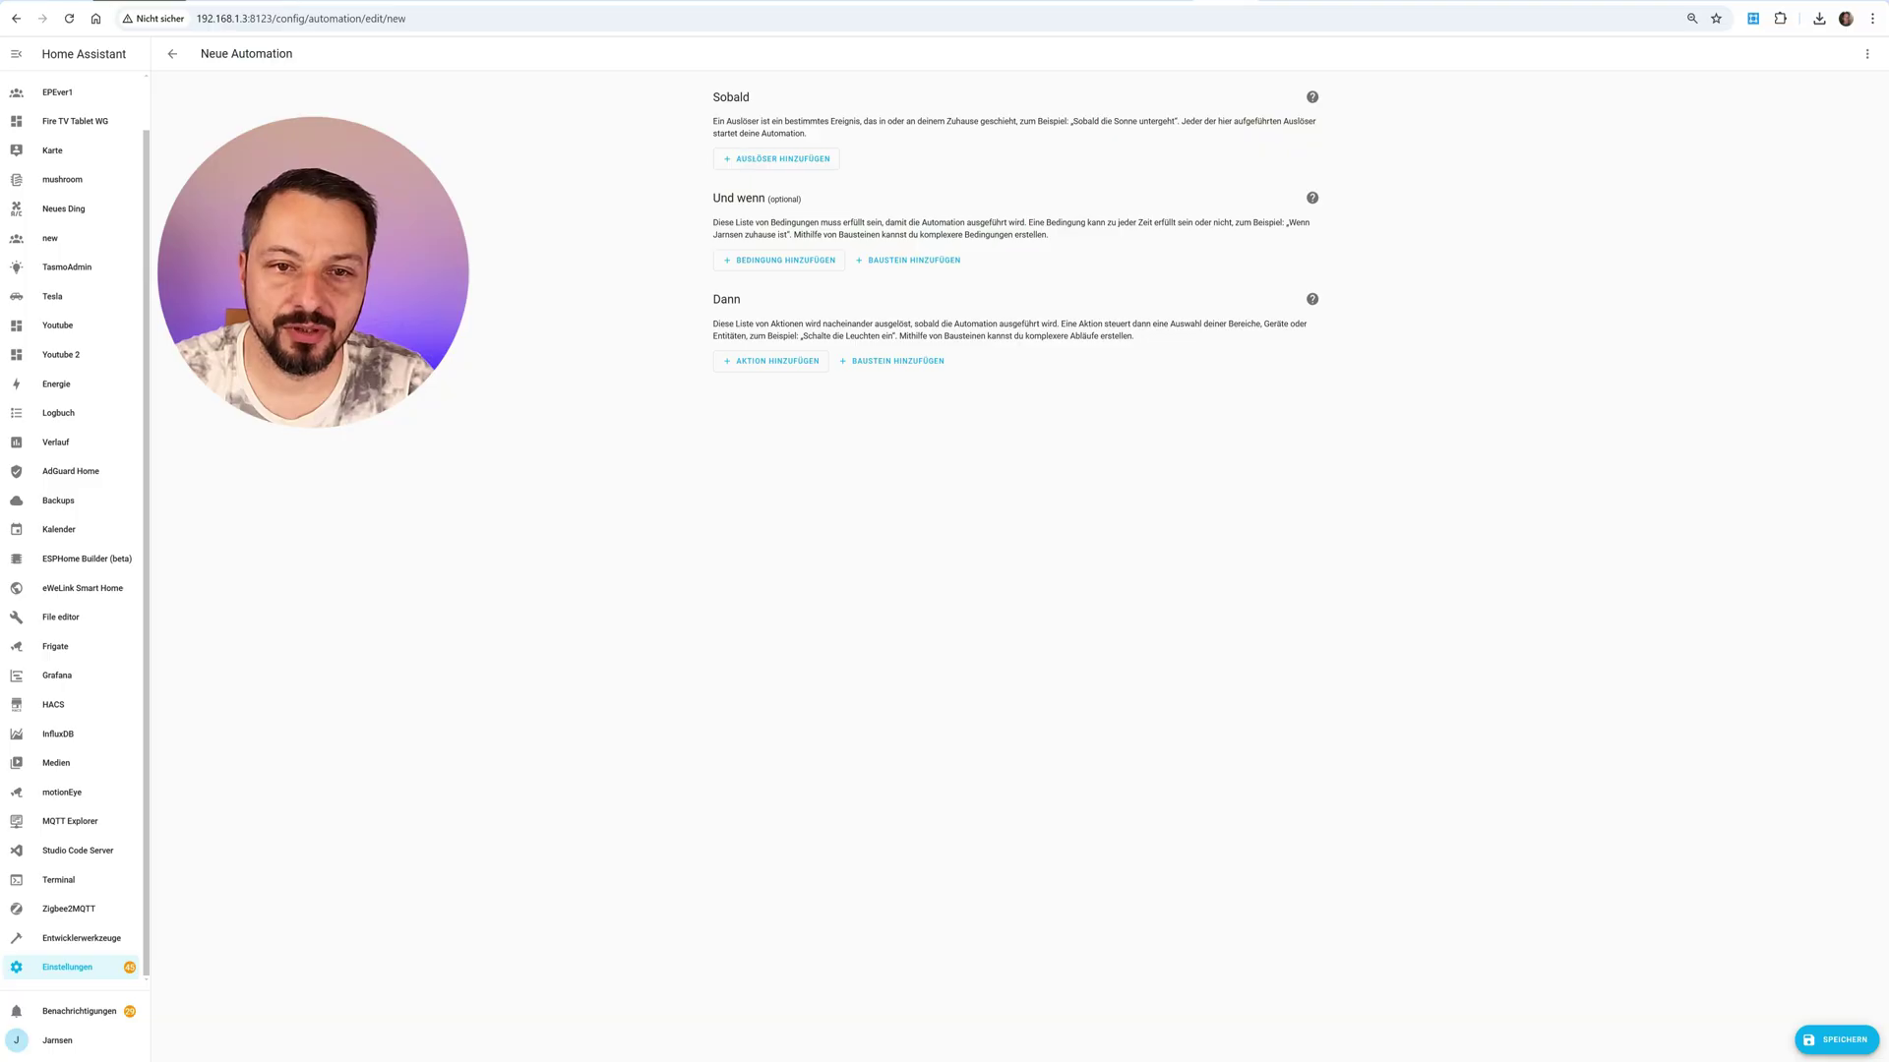
Add the action "Say a TTS message with google_translate" to the automation and choose Play3 (media_player.play3_2) as its entity
left_click(754, 368)
type("tts")
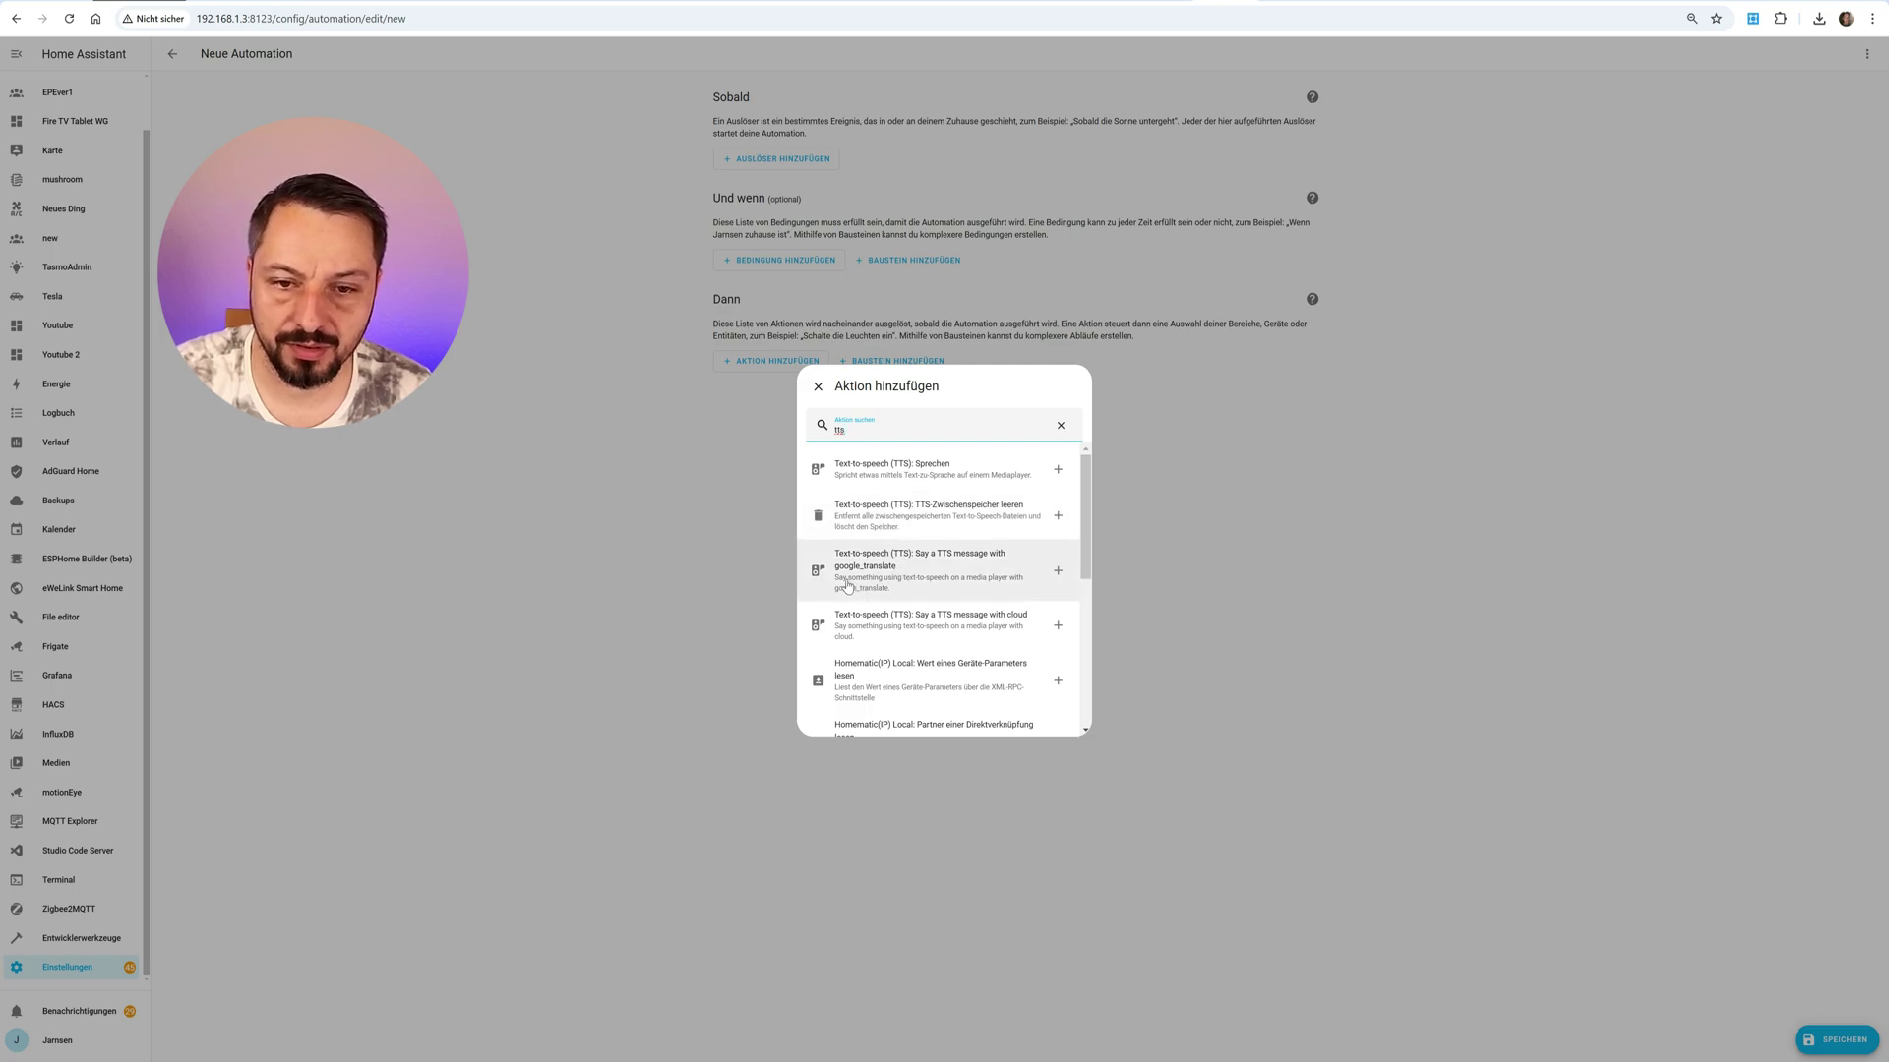
left_click(1008, 581)
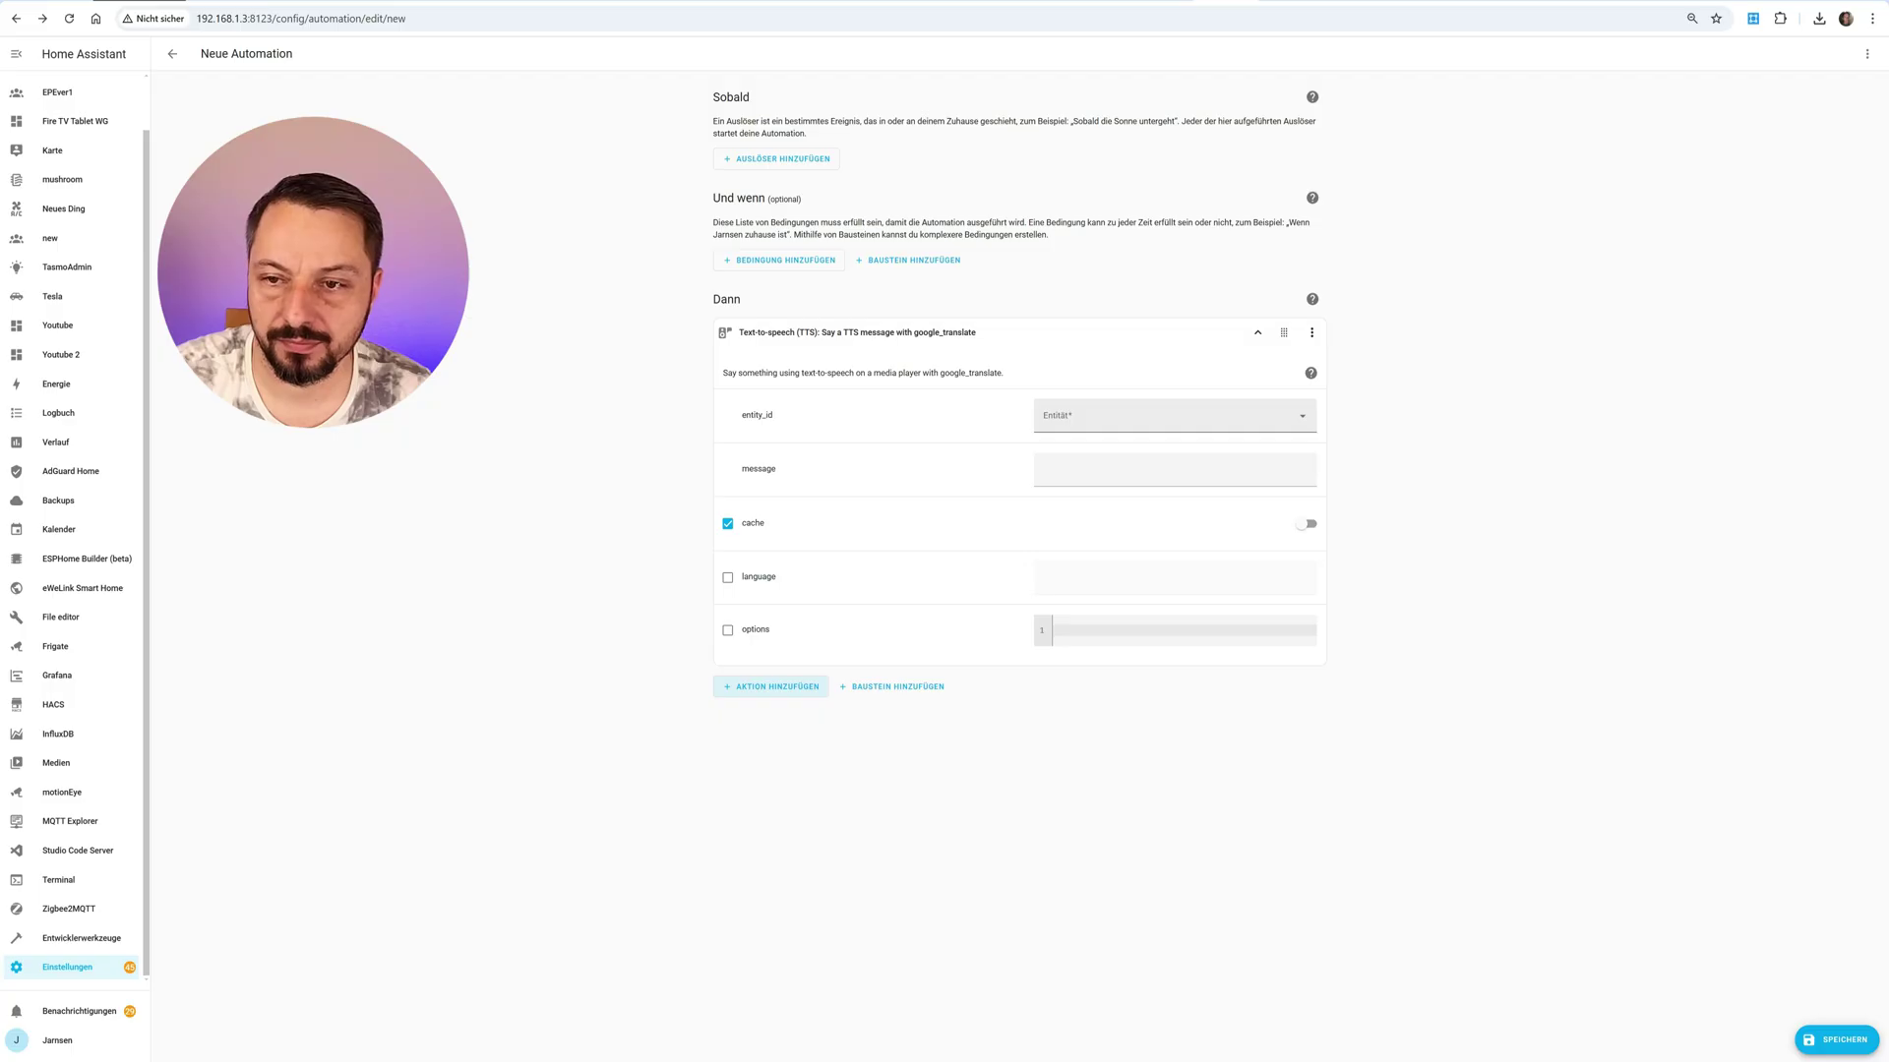
left_click(1303, 419)
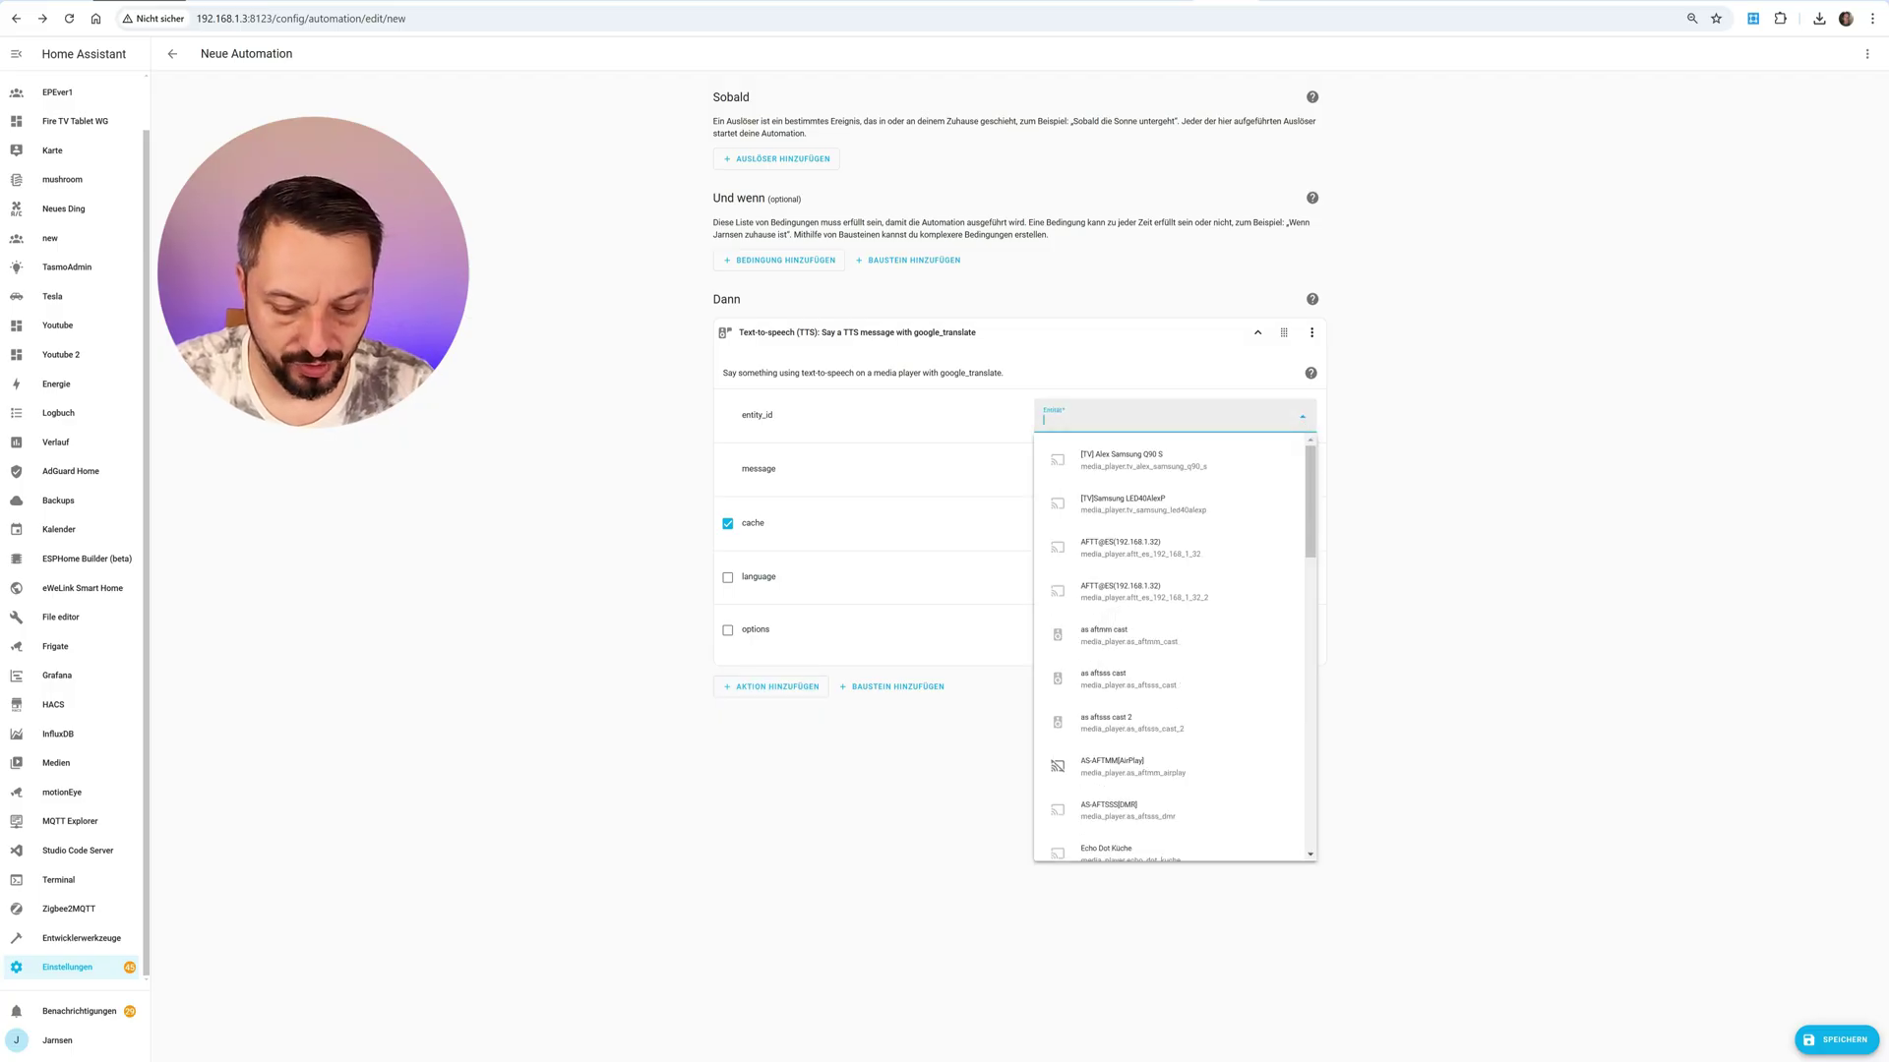
type("play")
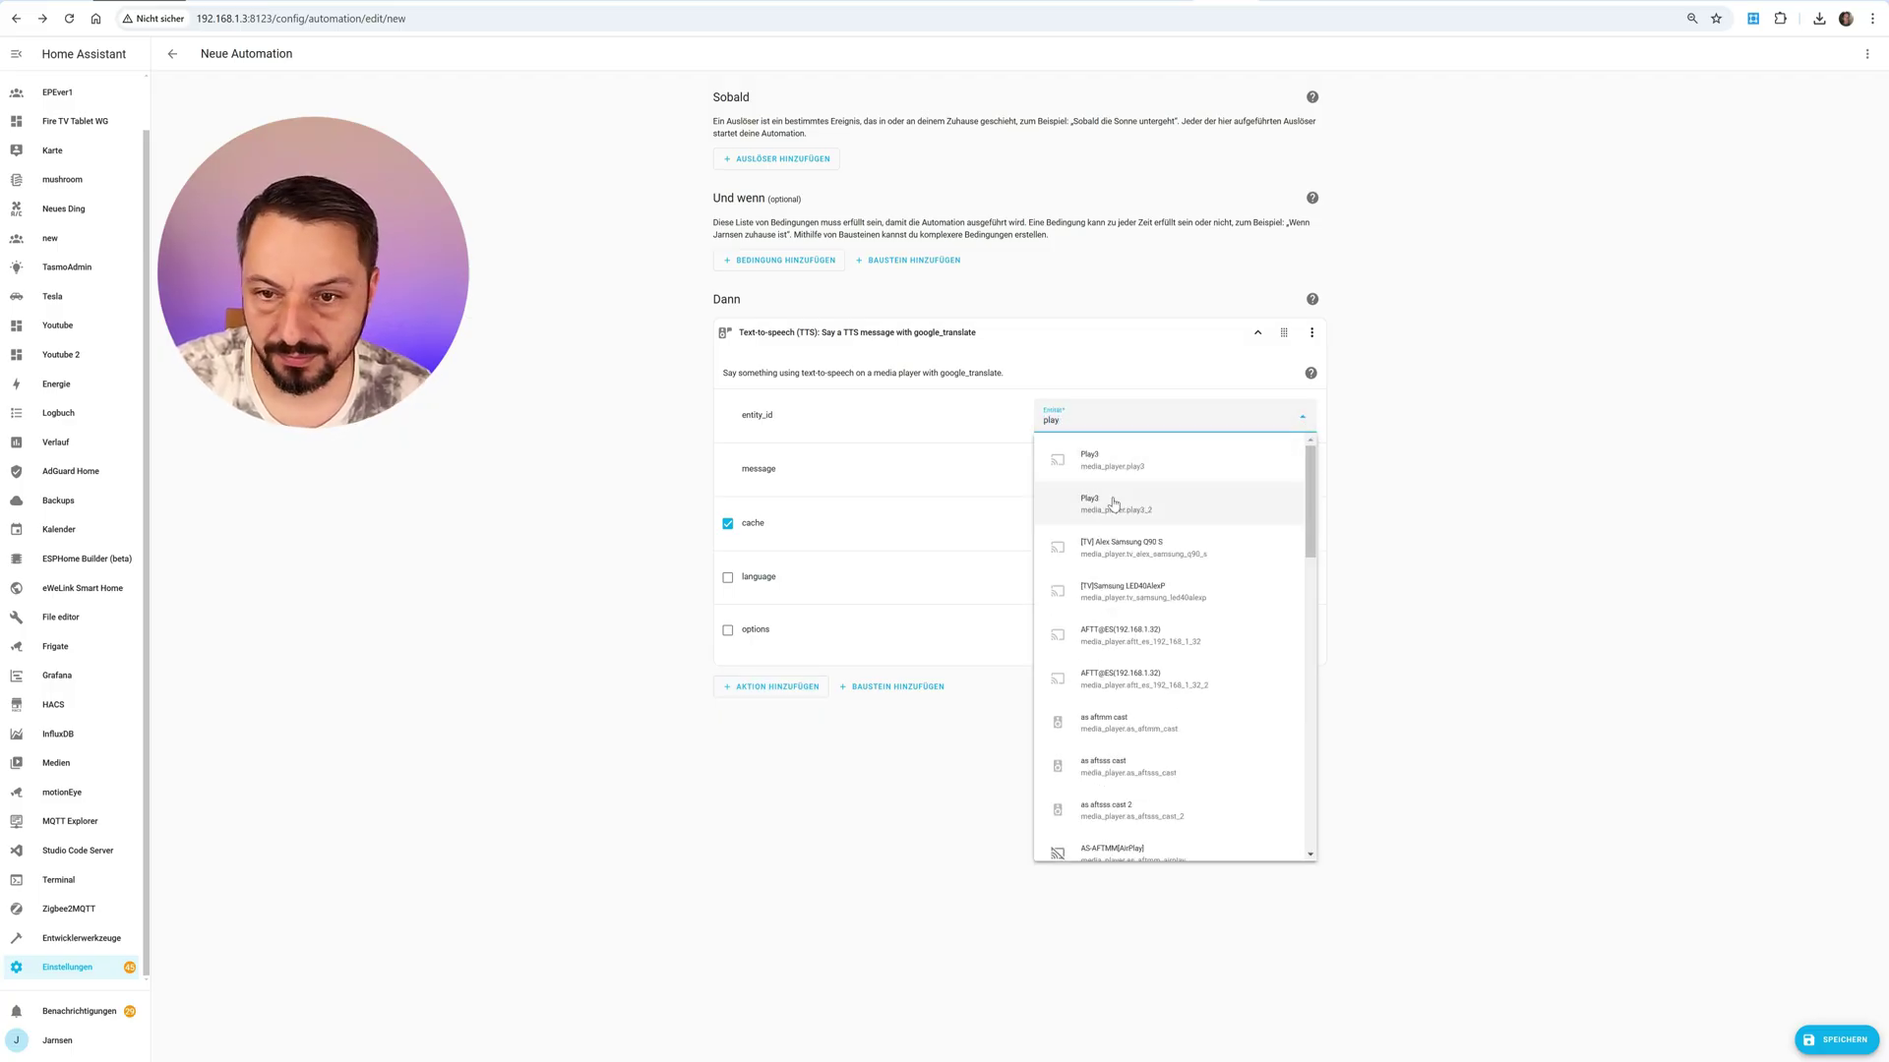
left_click(1114, 504)
Set the action's message to "Hallo, du siehst heute aber wieder gut aus." and run the action
left_click(1082, 470)
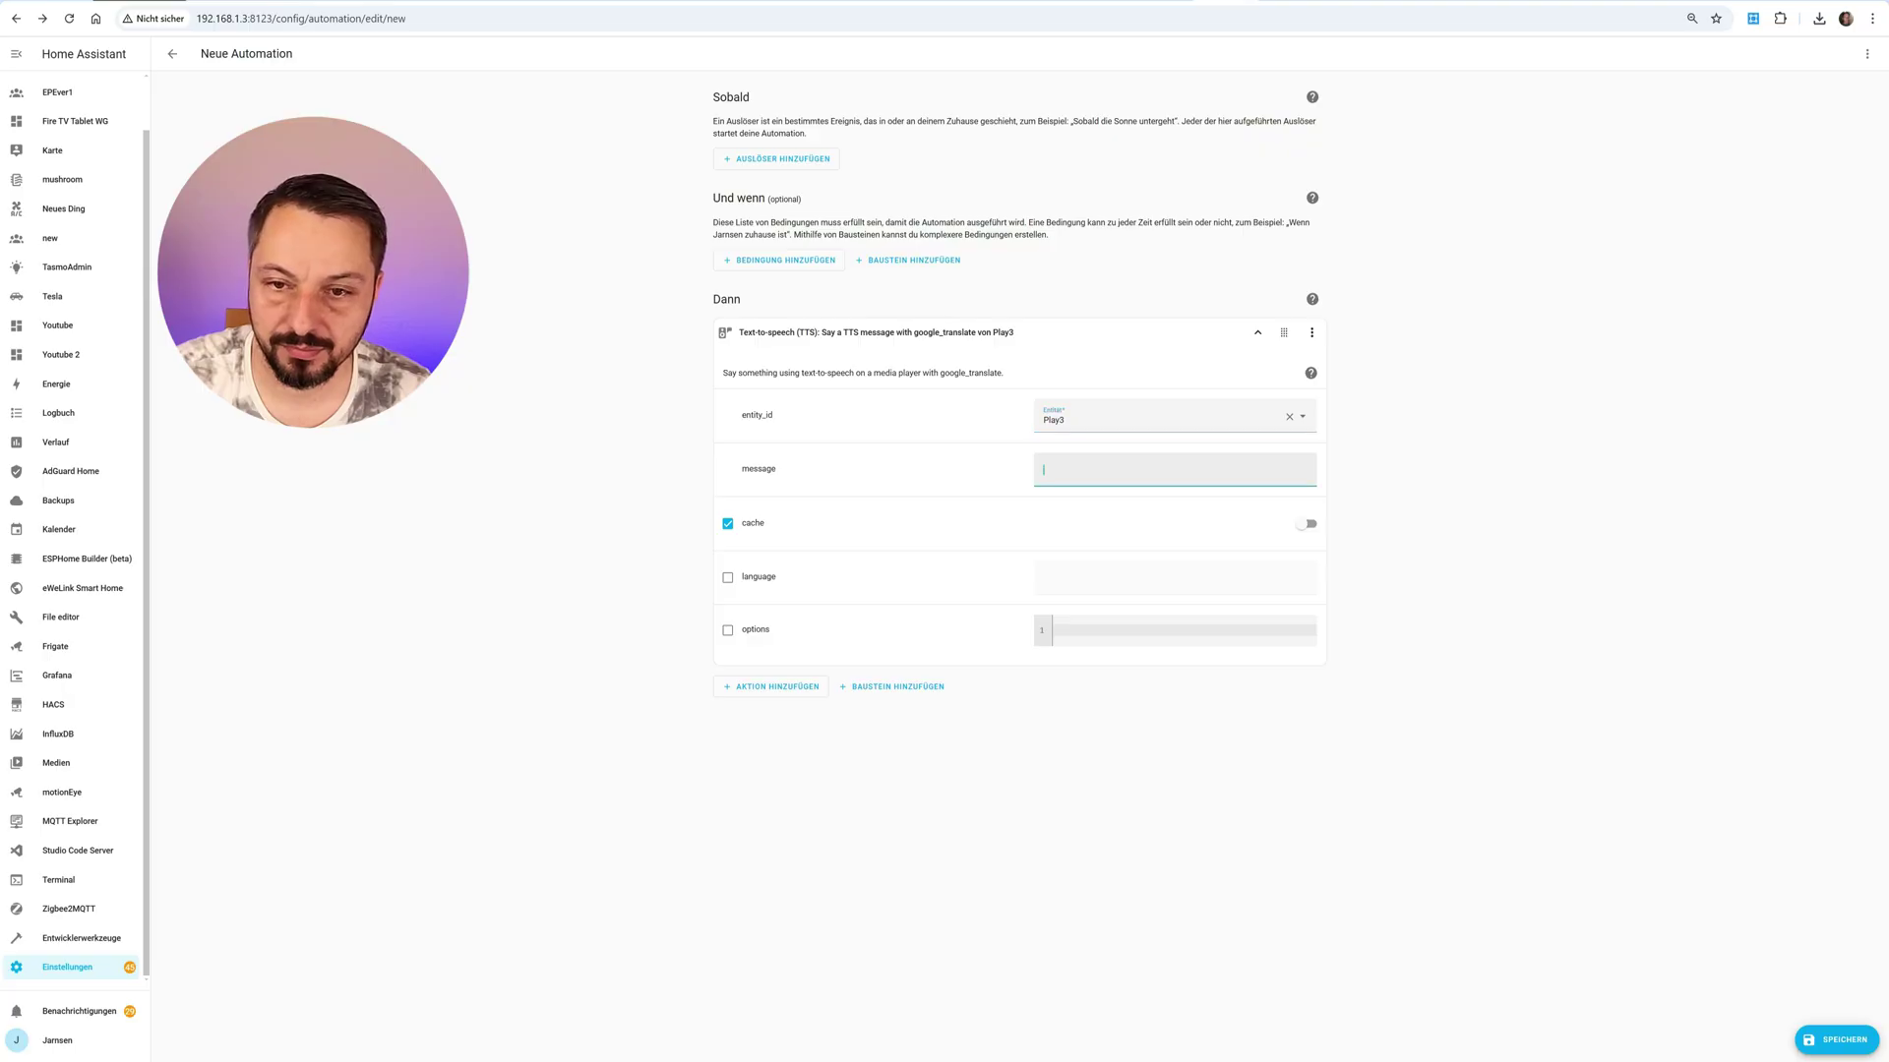
type("Hallo")
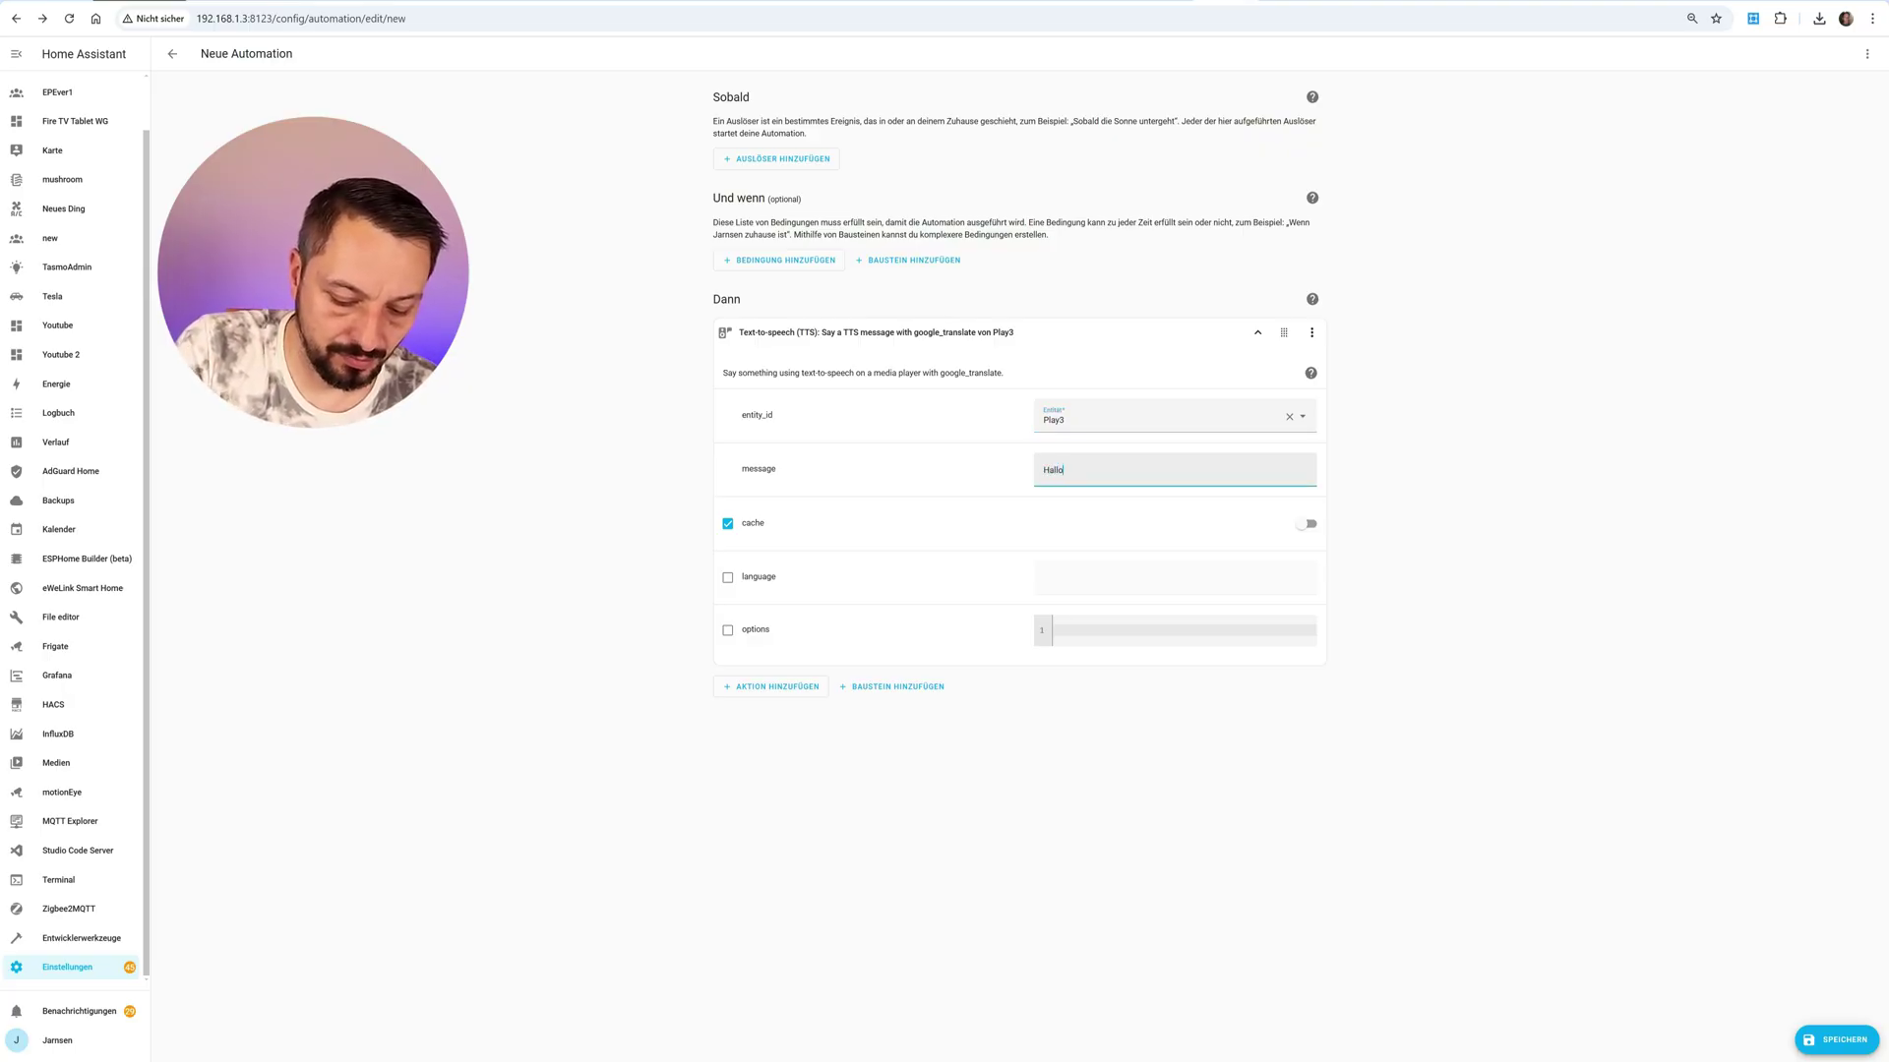
type(", du siehst heut")
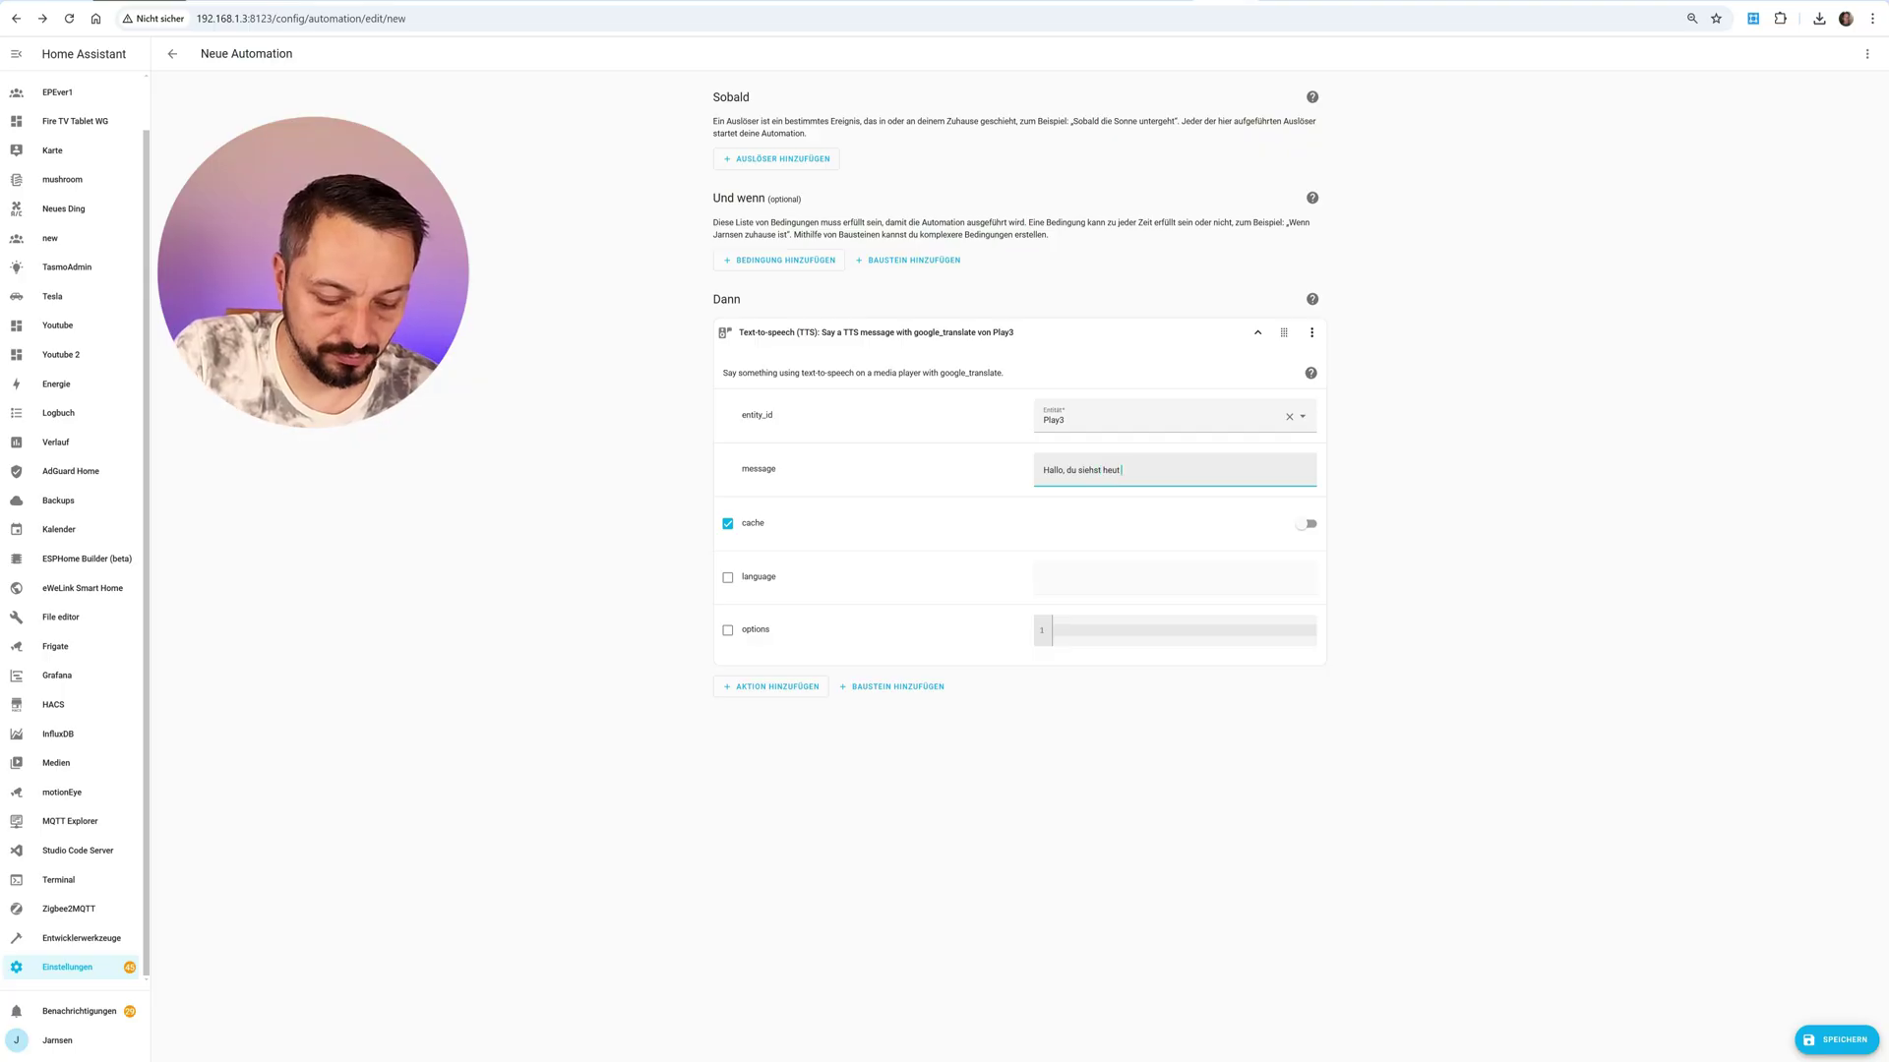
type("e aber wie")
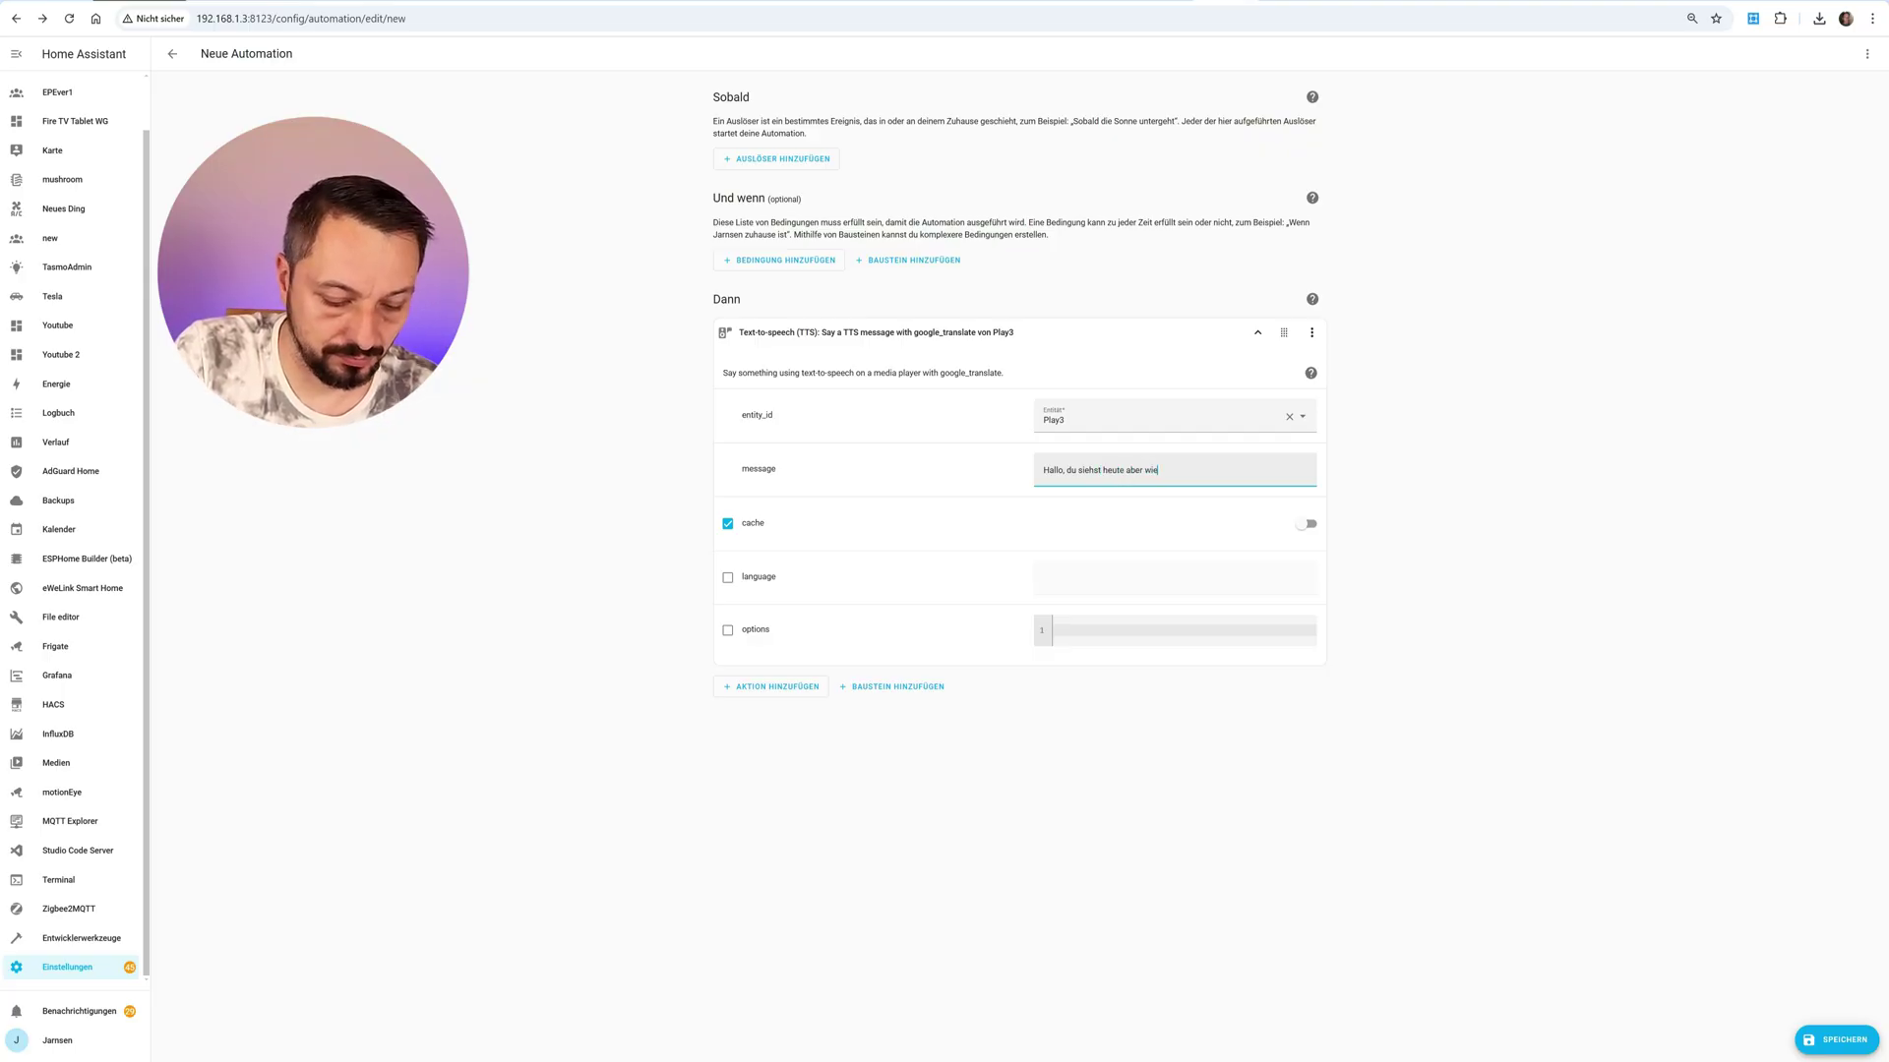
type("der gut aus.")
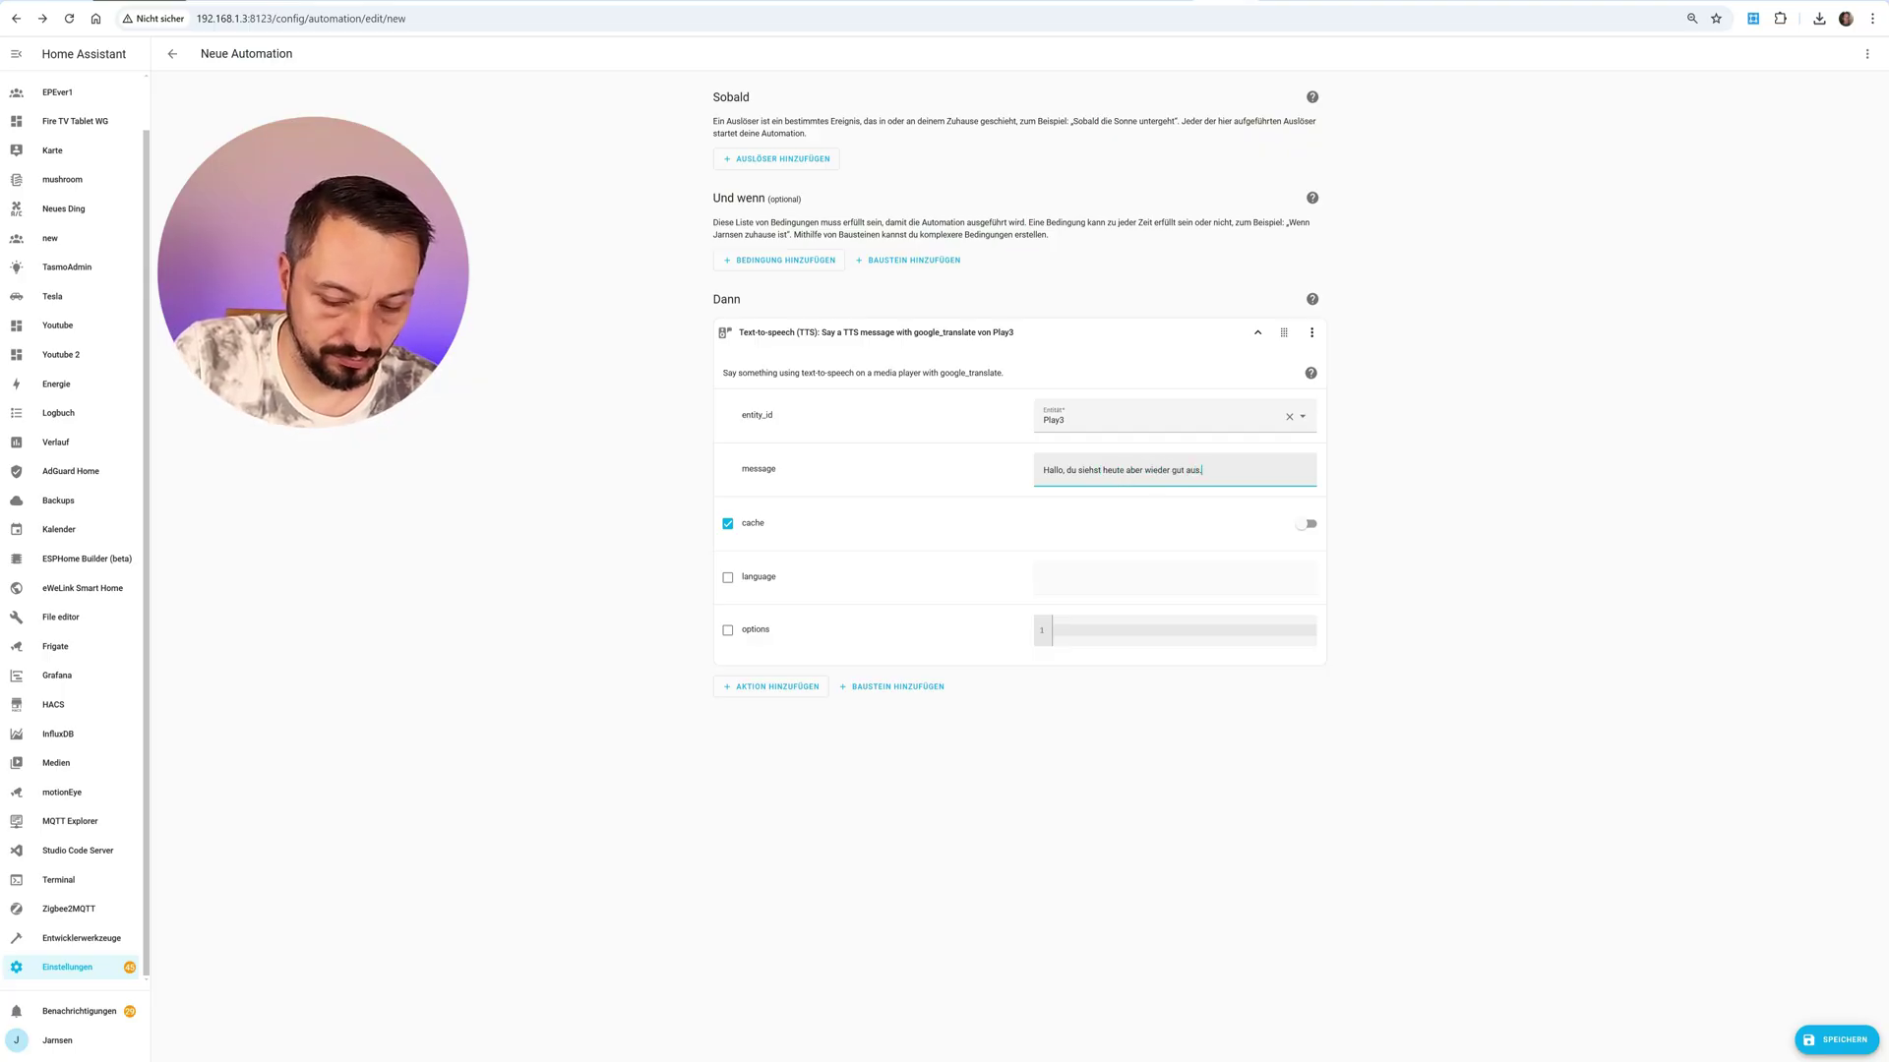
left_click(1312, 335)
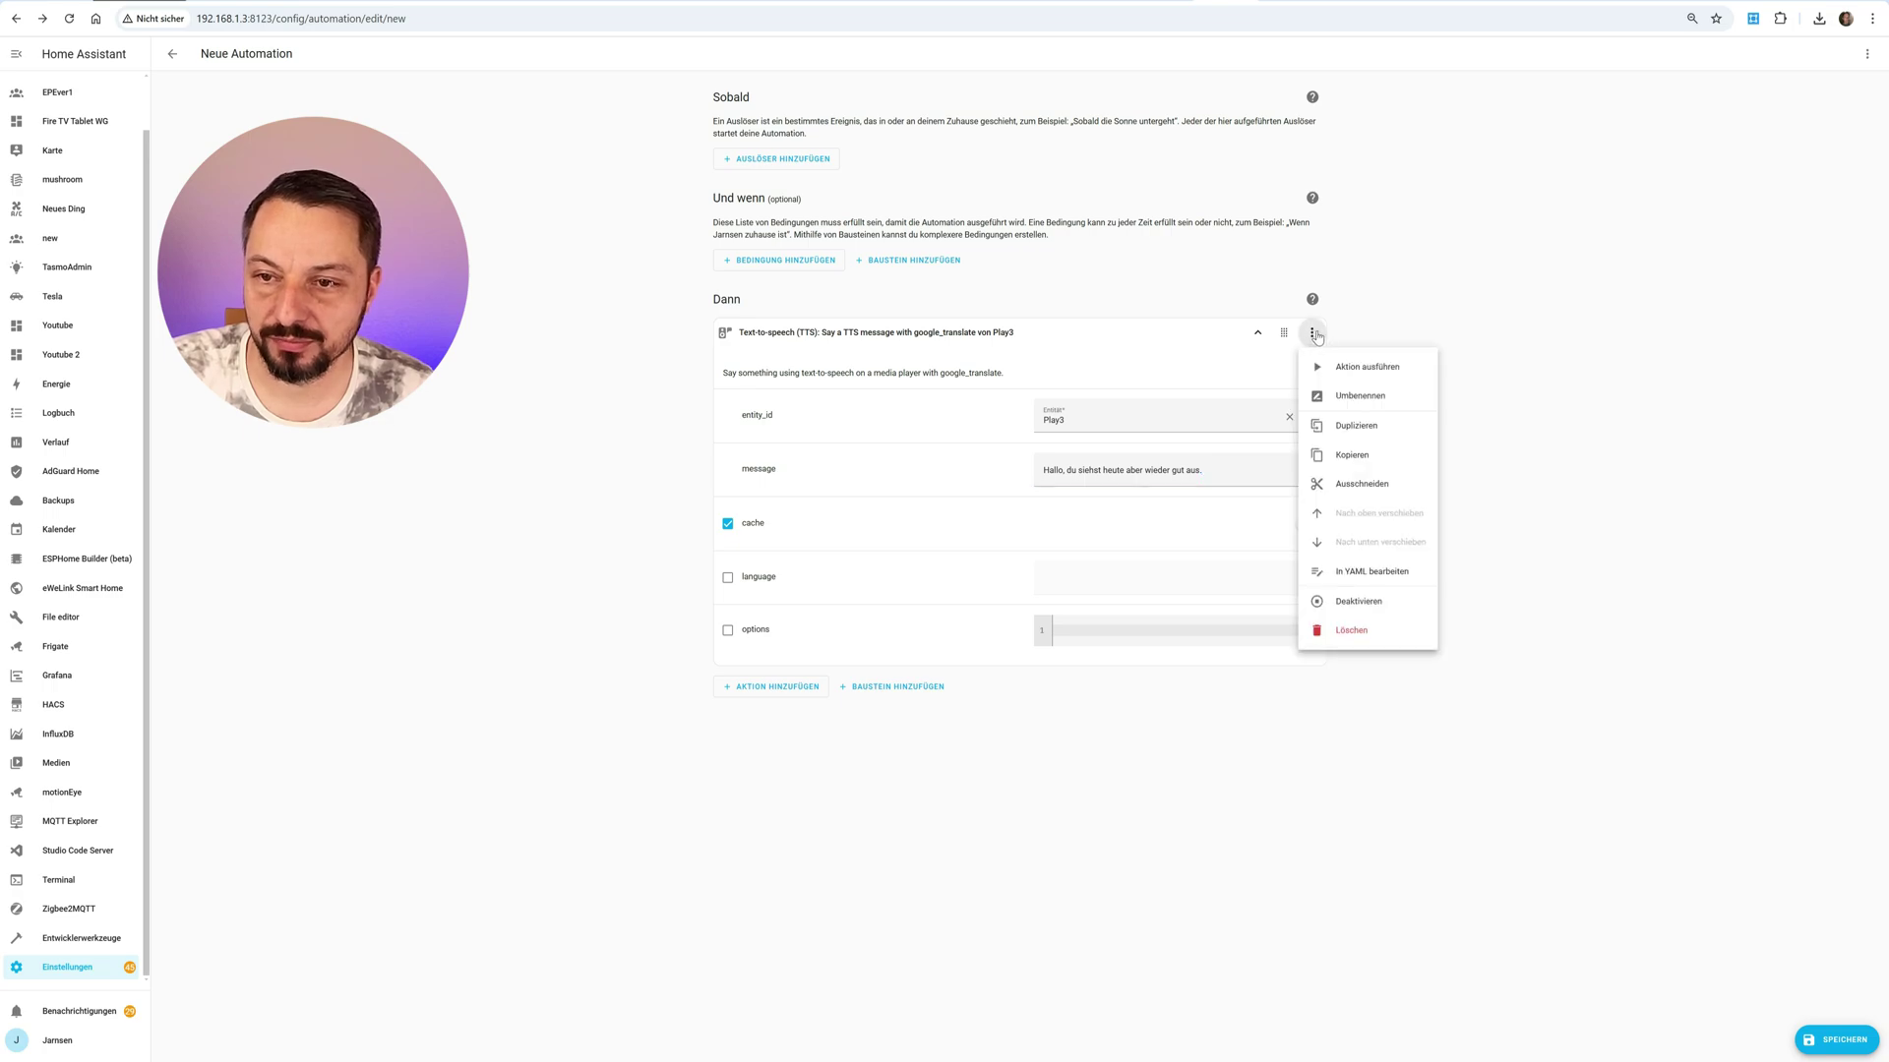
left_click(1352, 369)
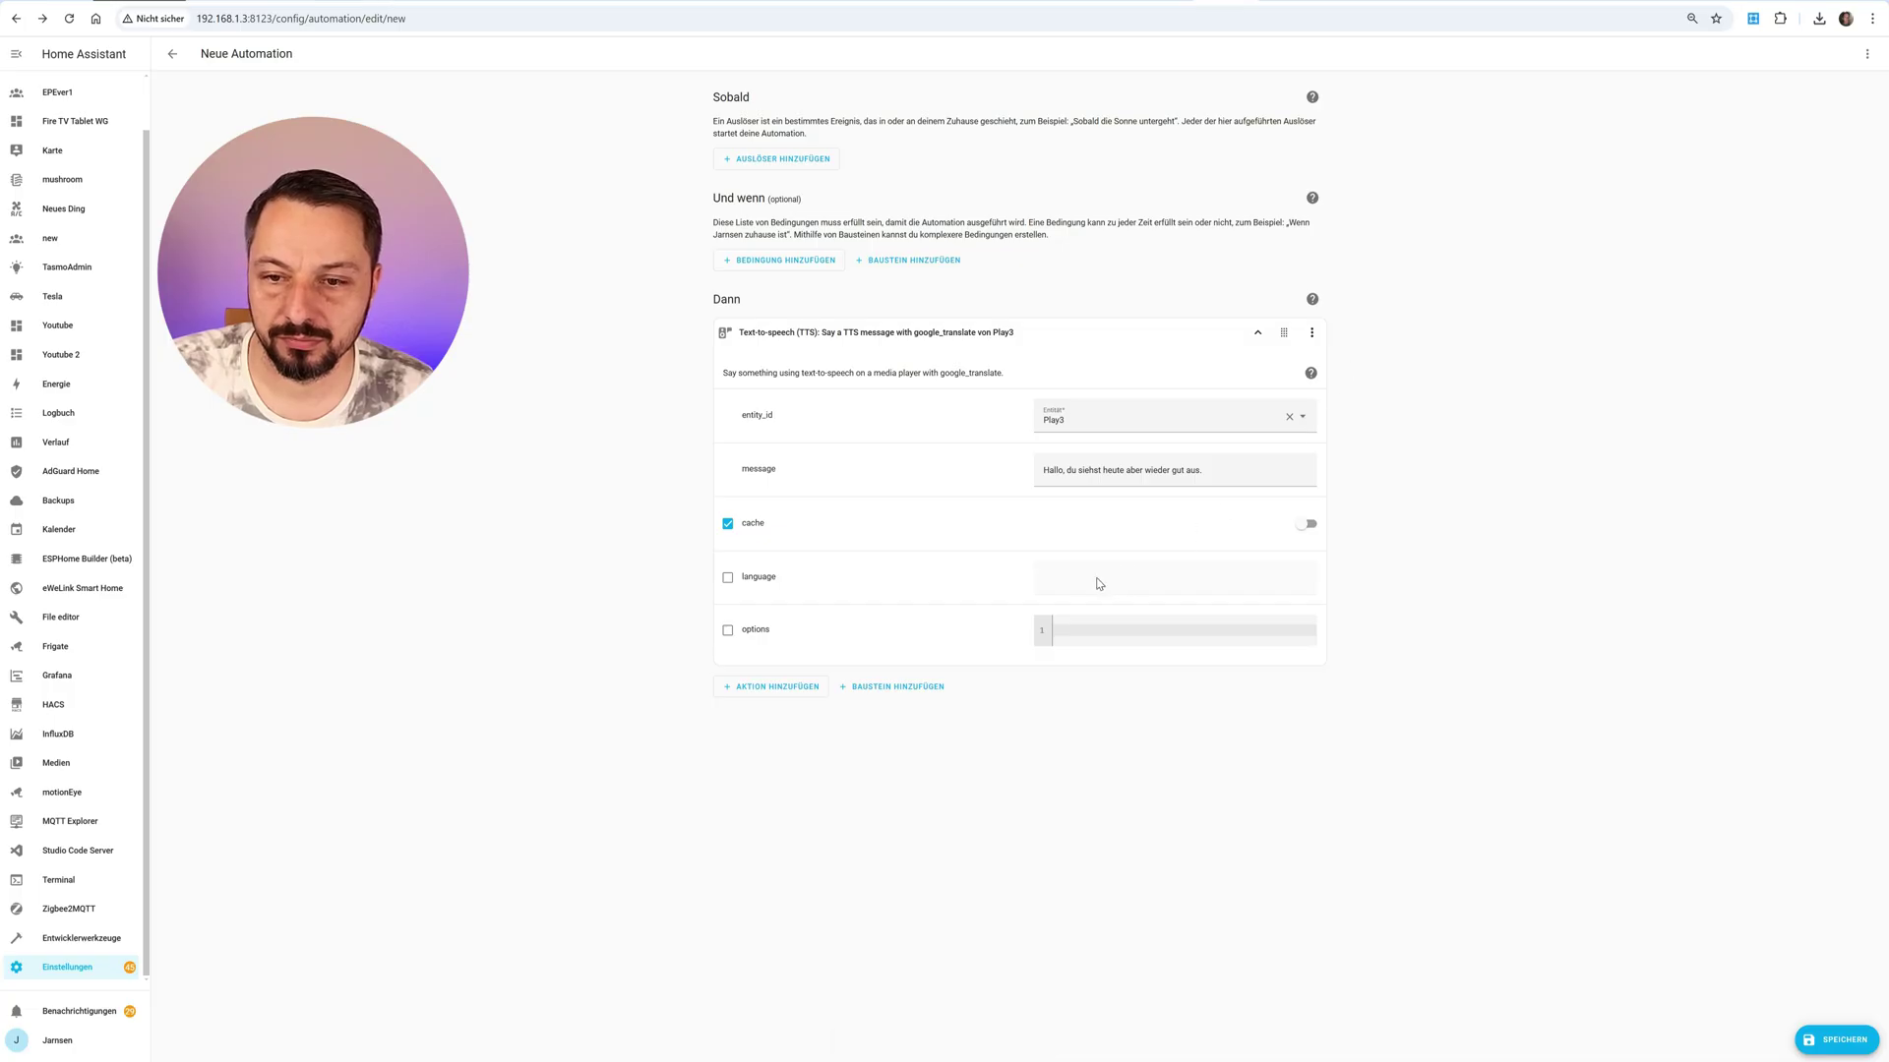
Enable the language option of the TTS action, set it to "de" and run the action
left_click(727, 577)
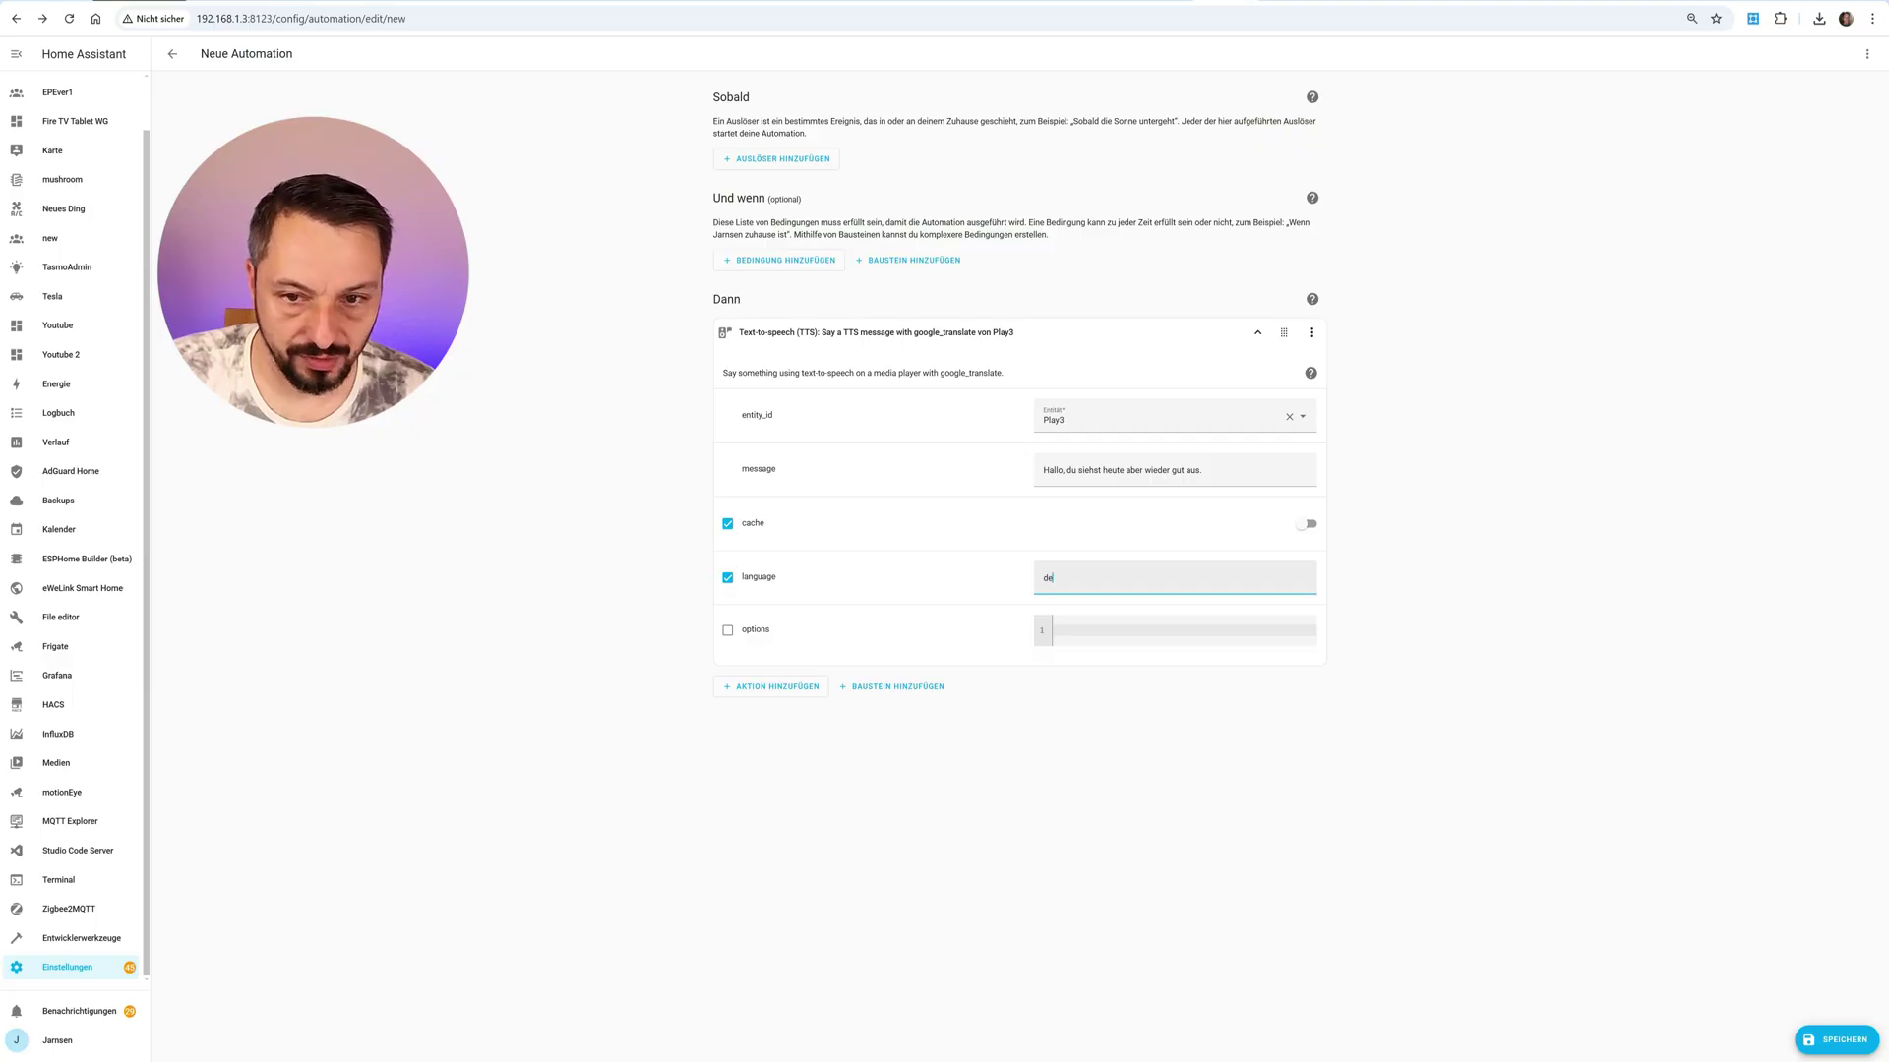
type("de")
left_click(1311, 333)
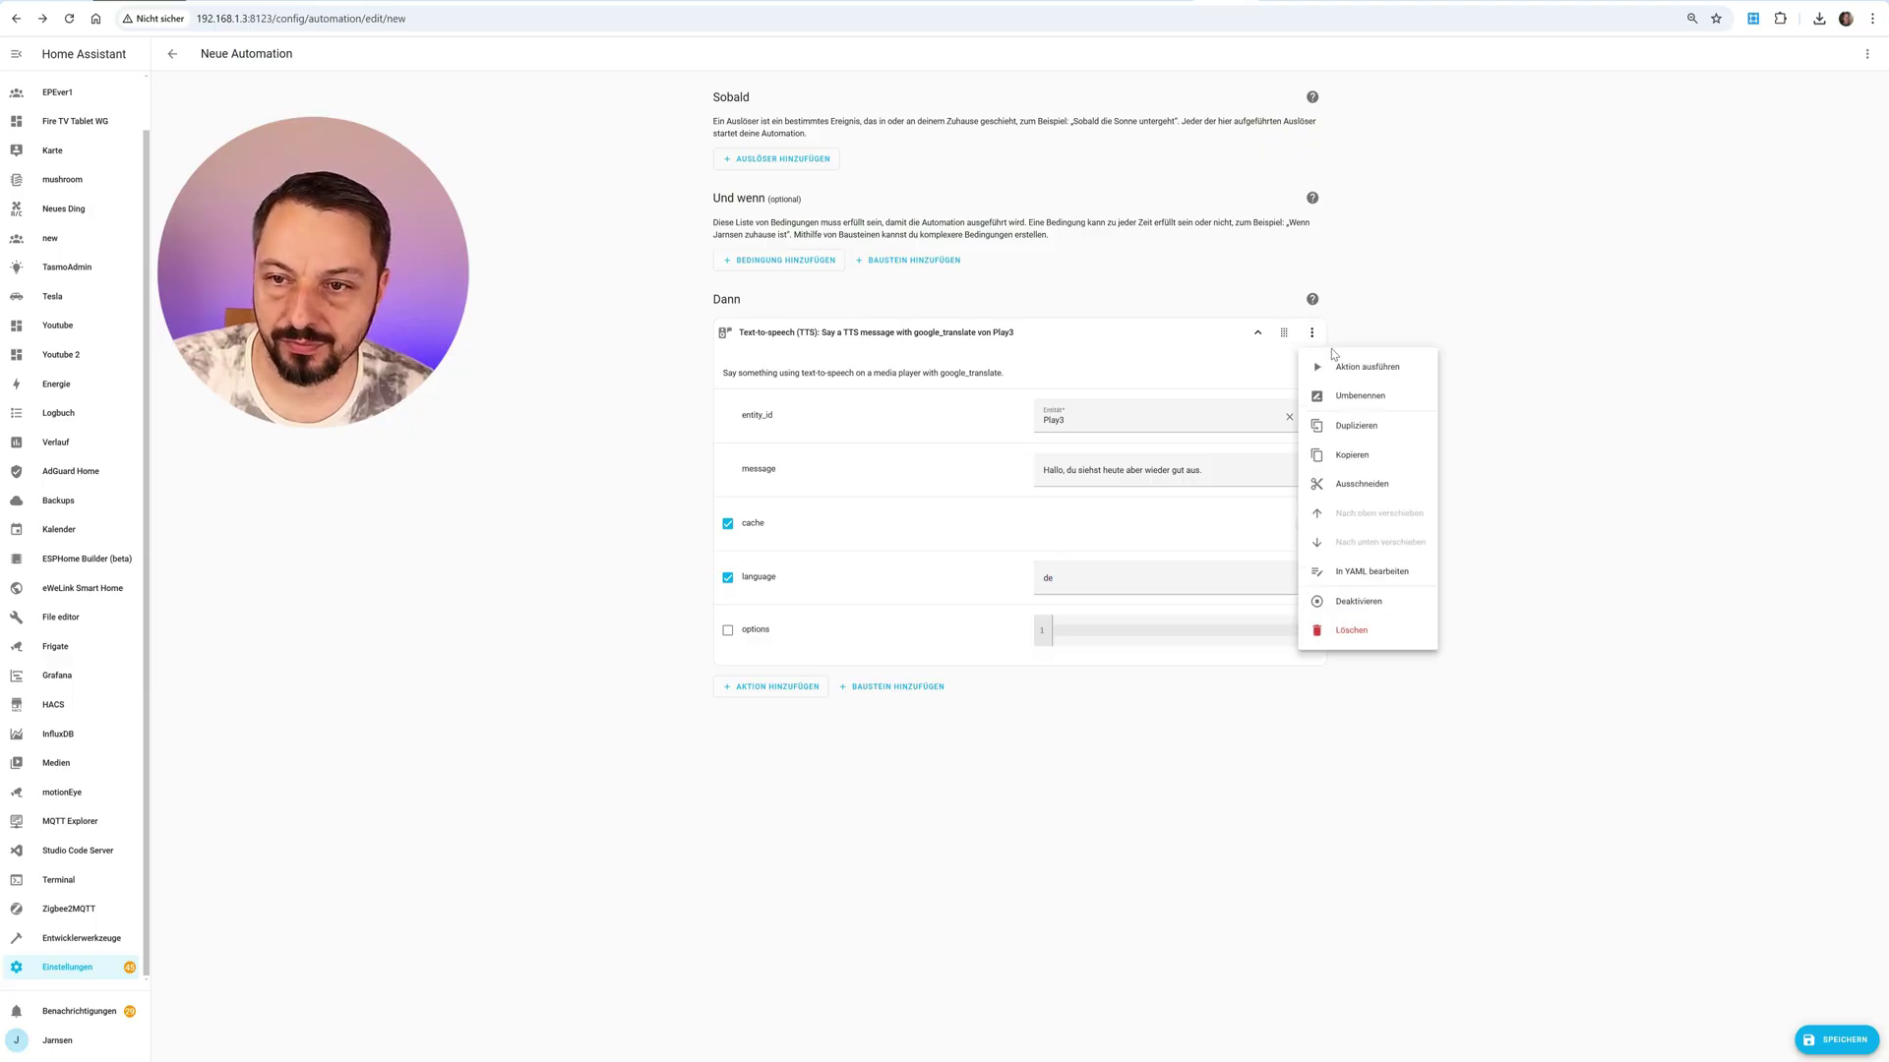
left_click(1334, 368)
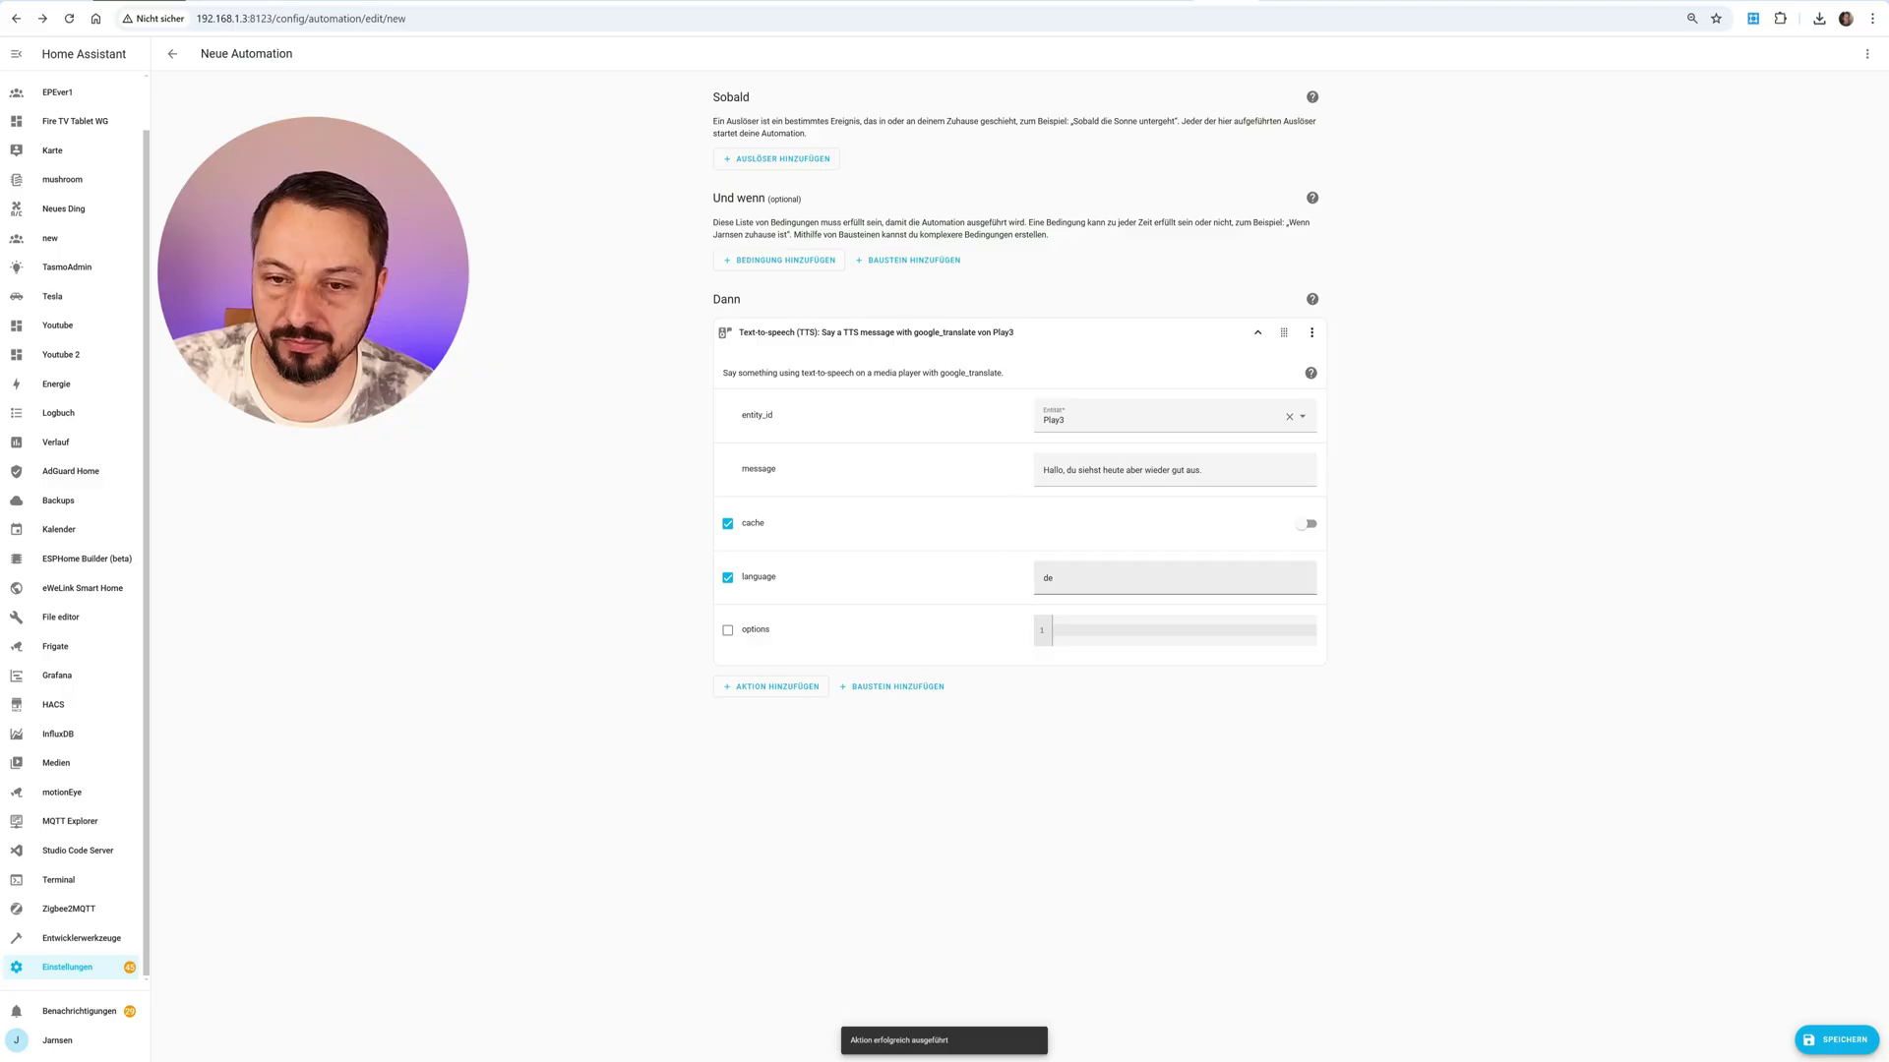
Change the TTS action's language to "fr" and run the action
double_click(1047, 578)
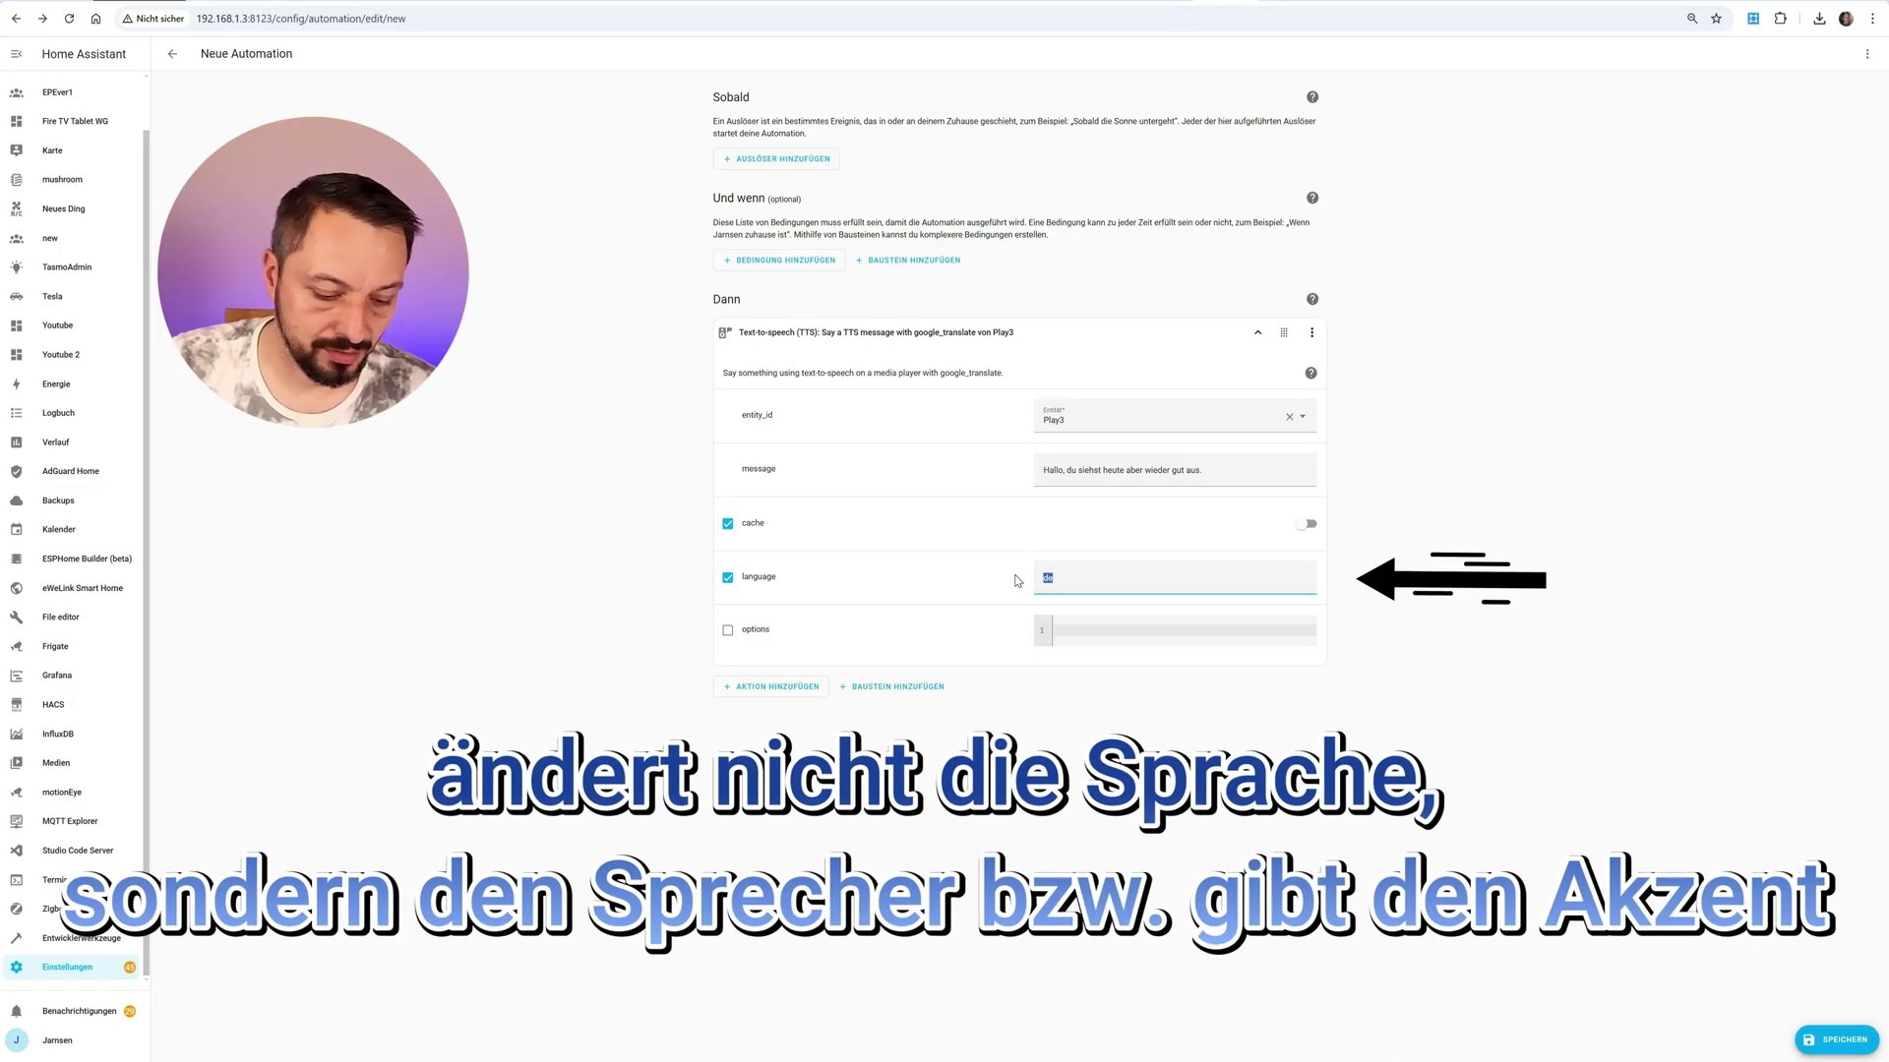
type("f")
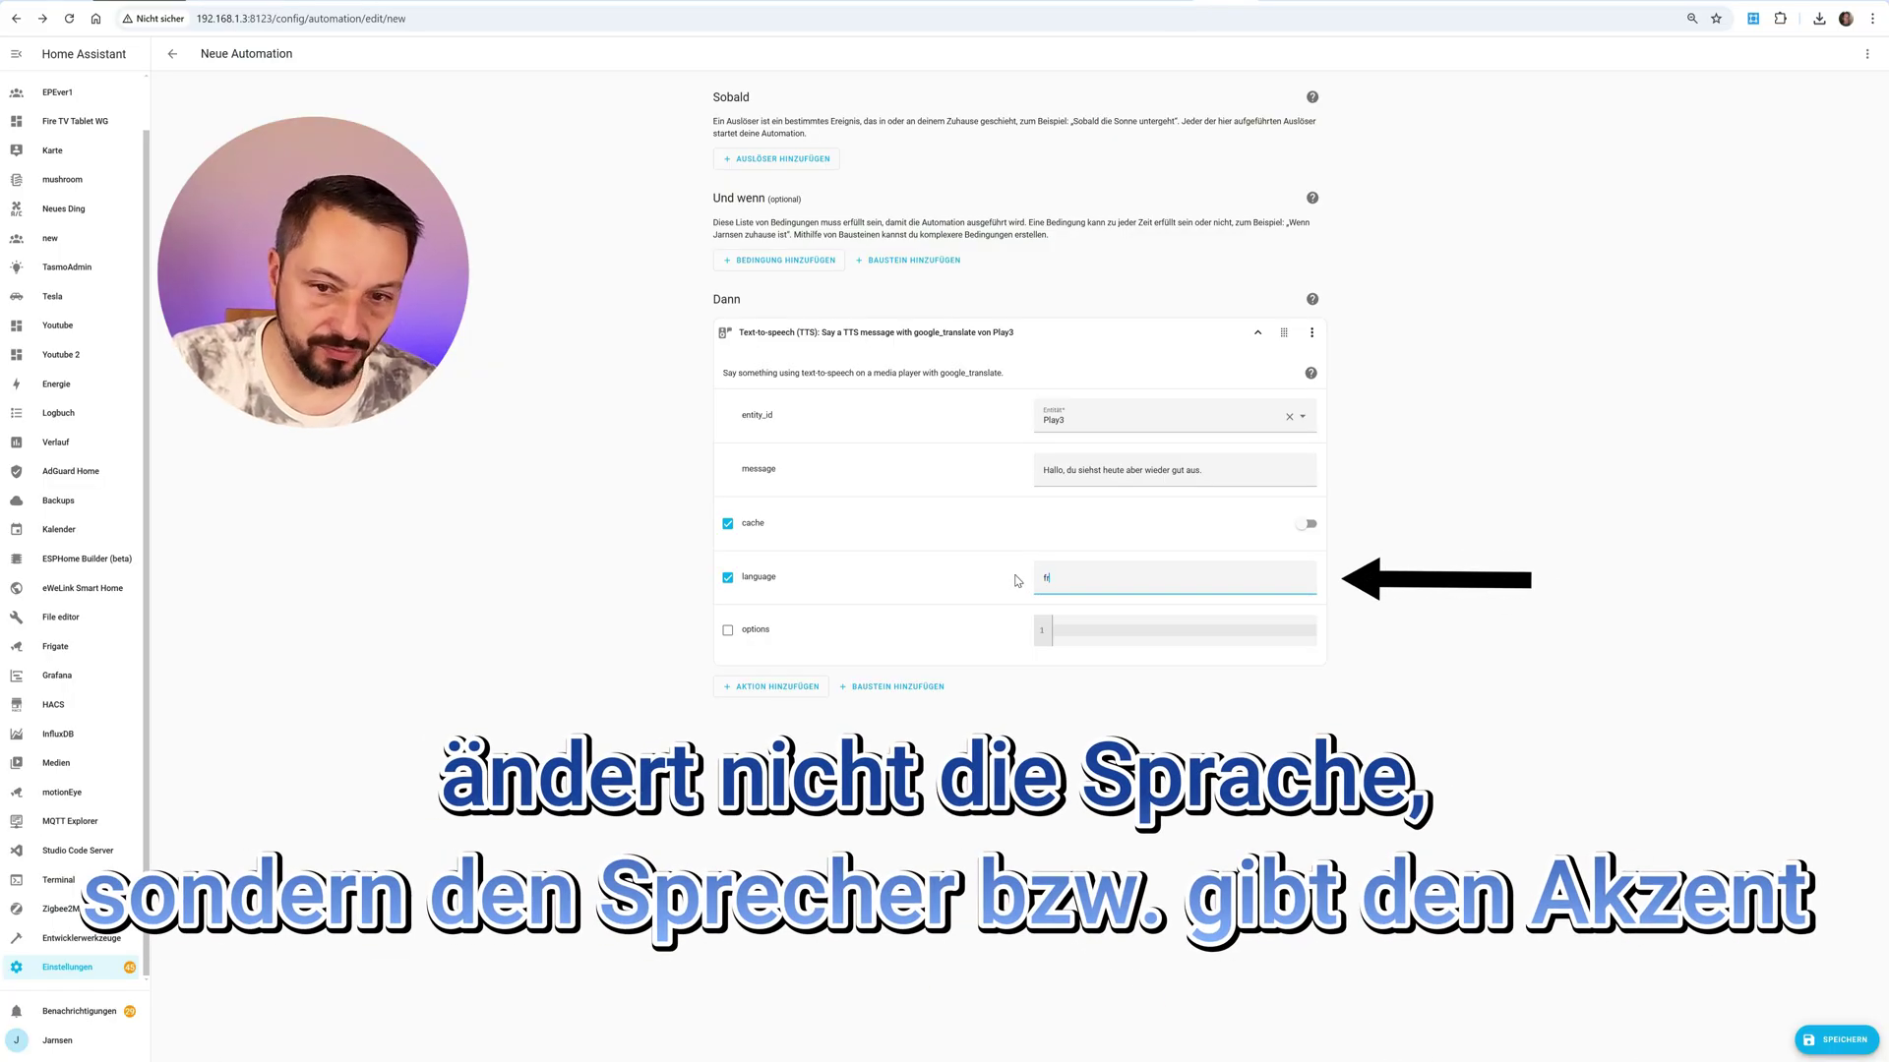
type("r")
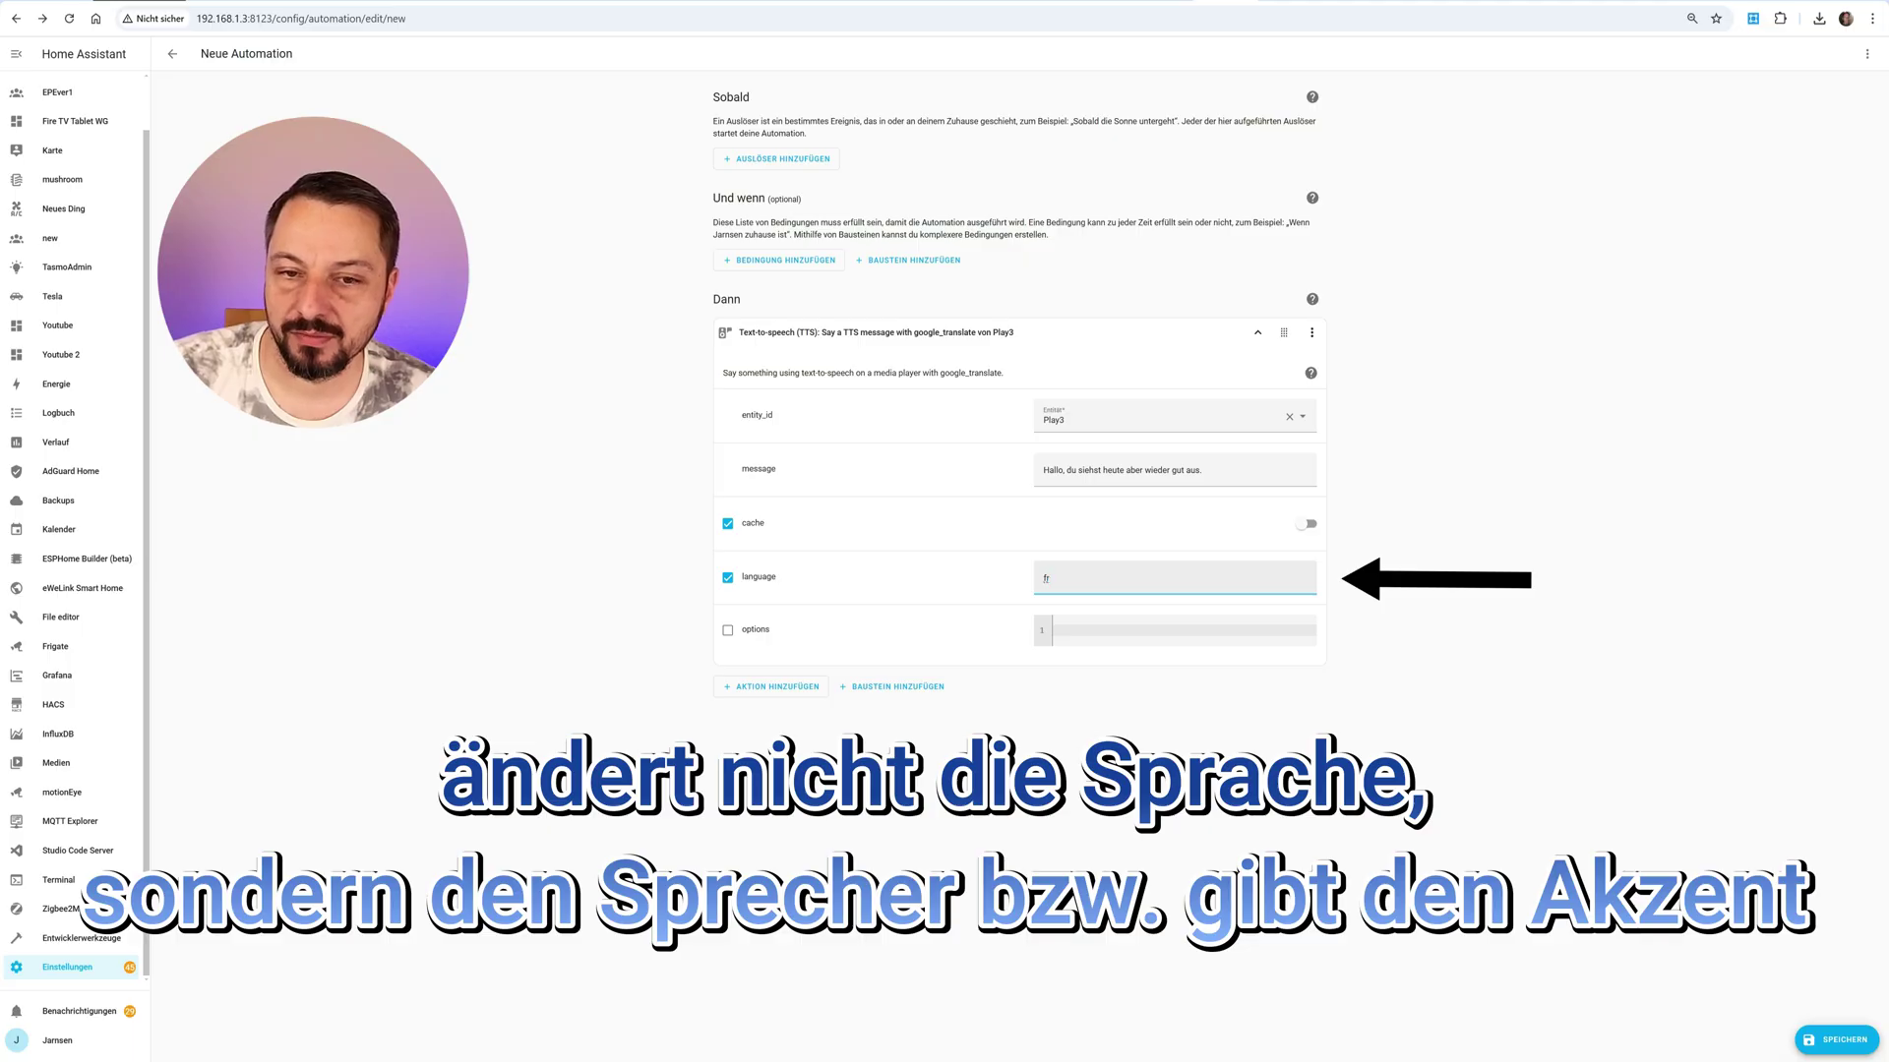
left_click(1311, 332)
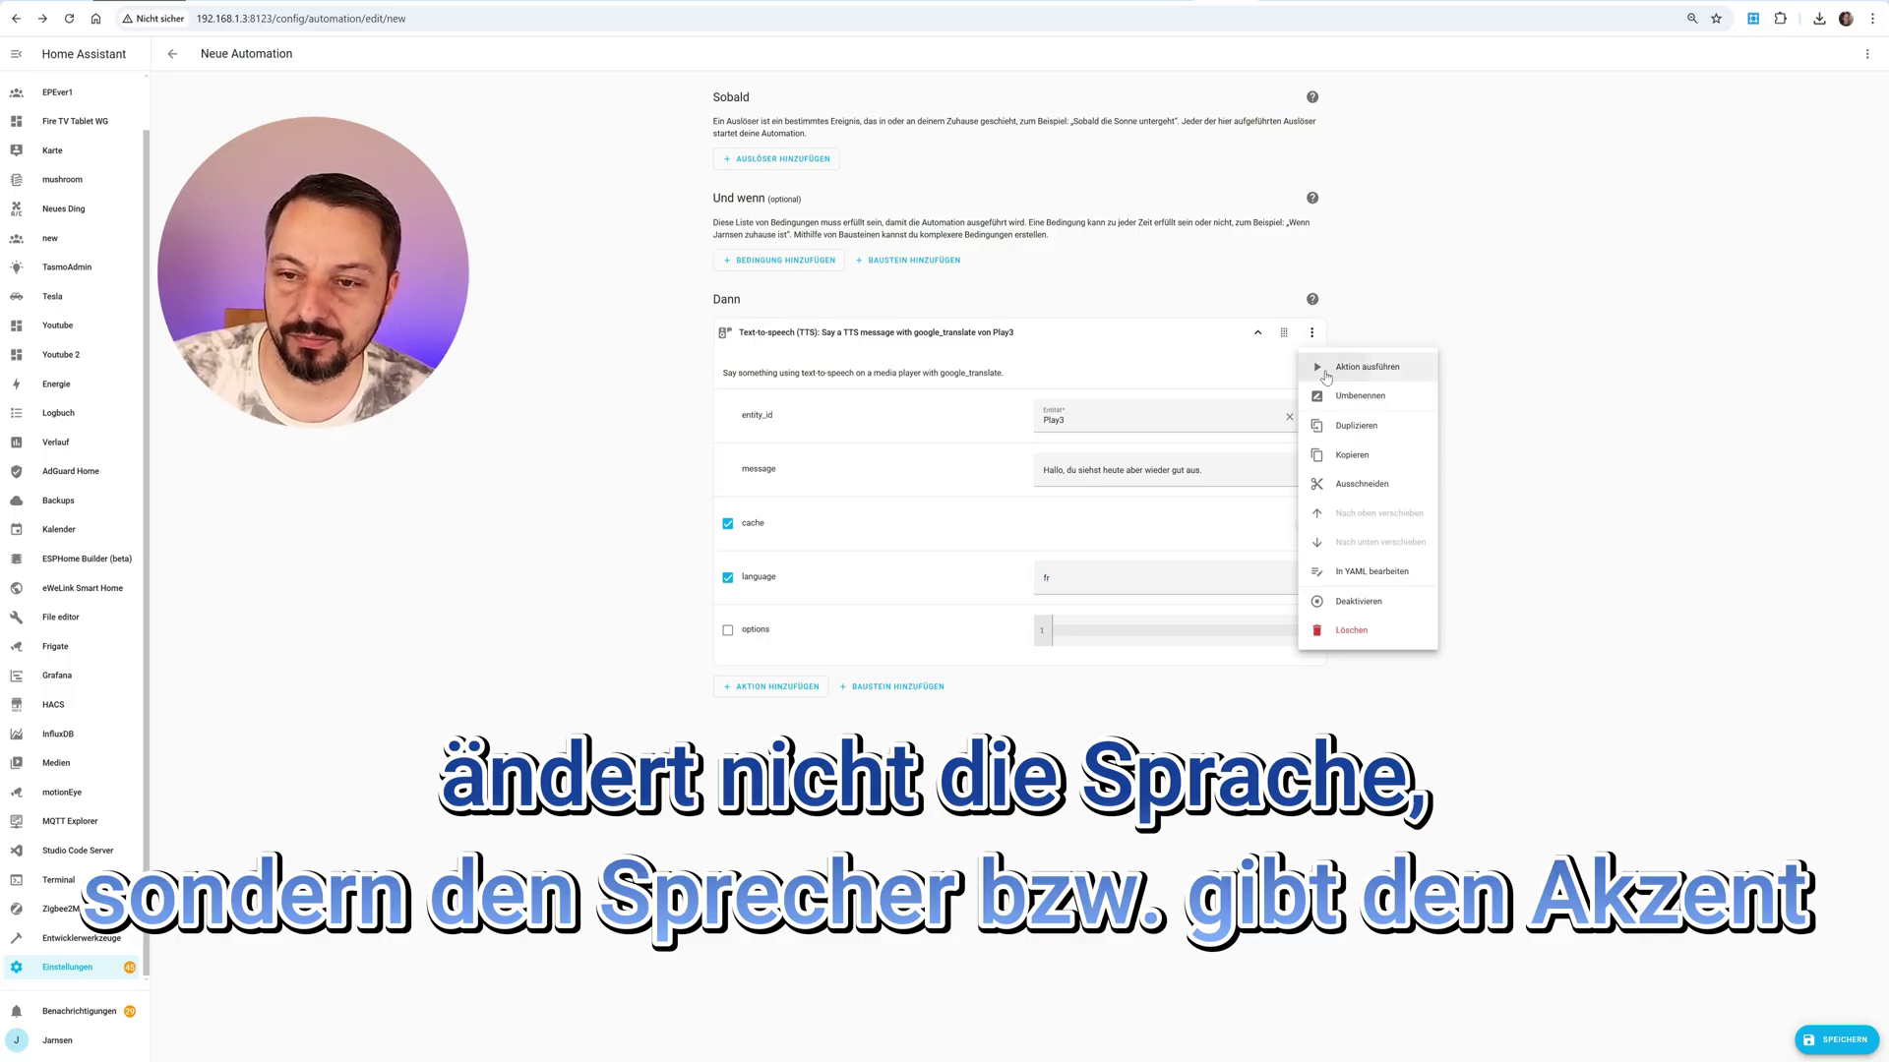
left_click(1326, 376)
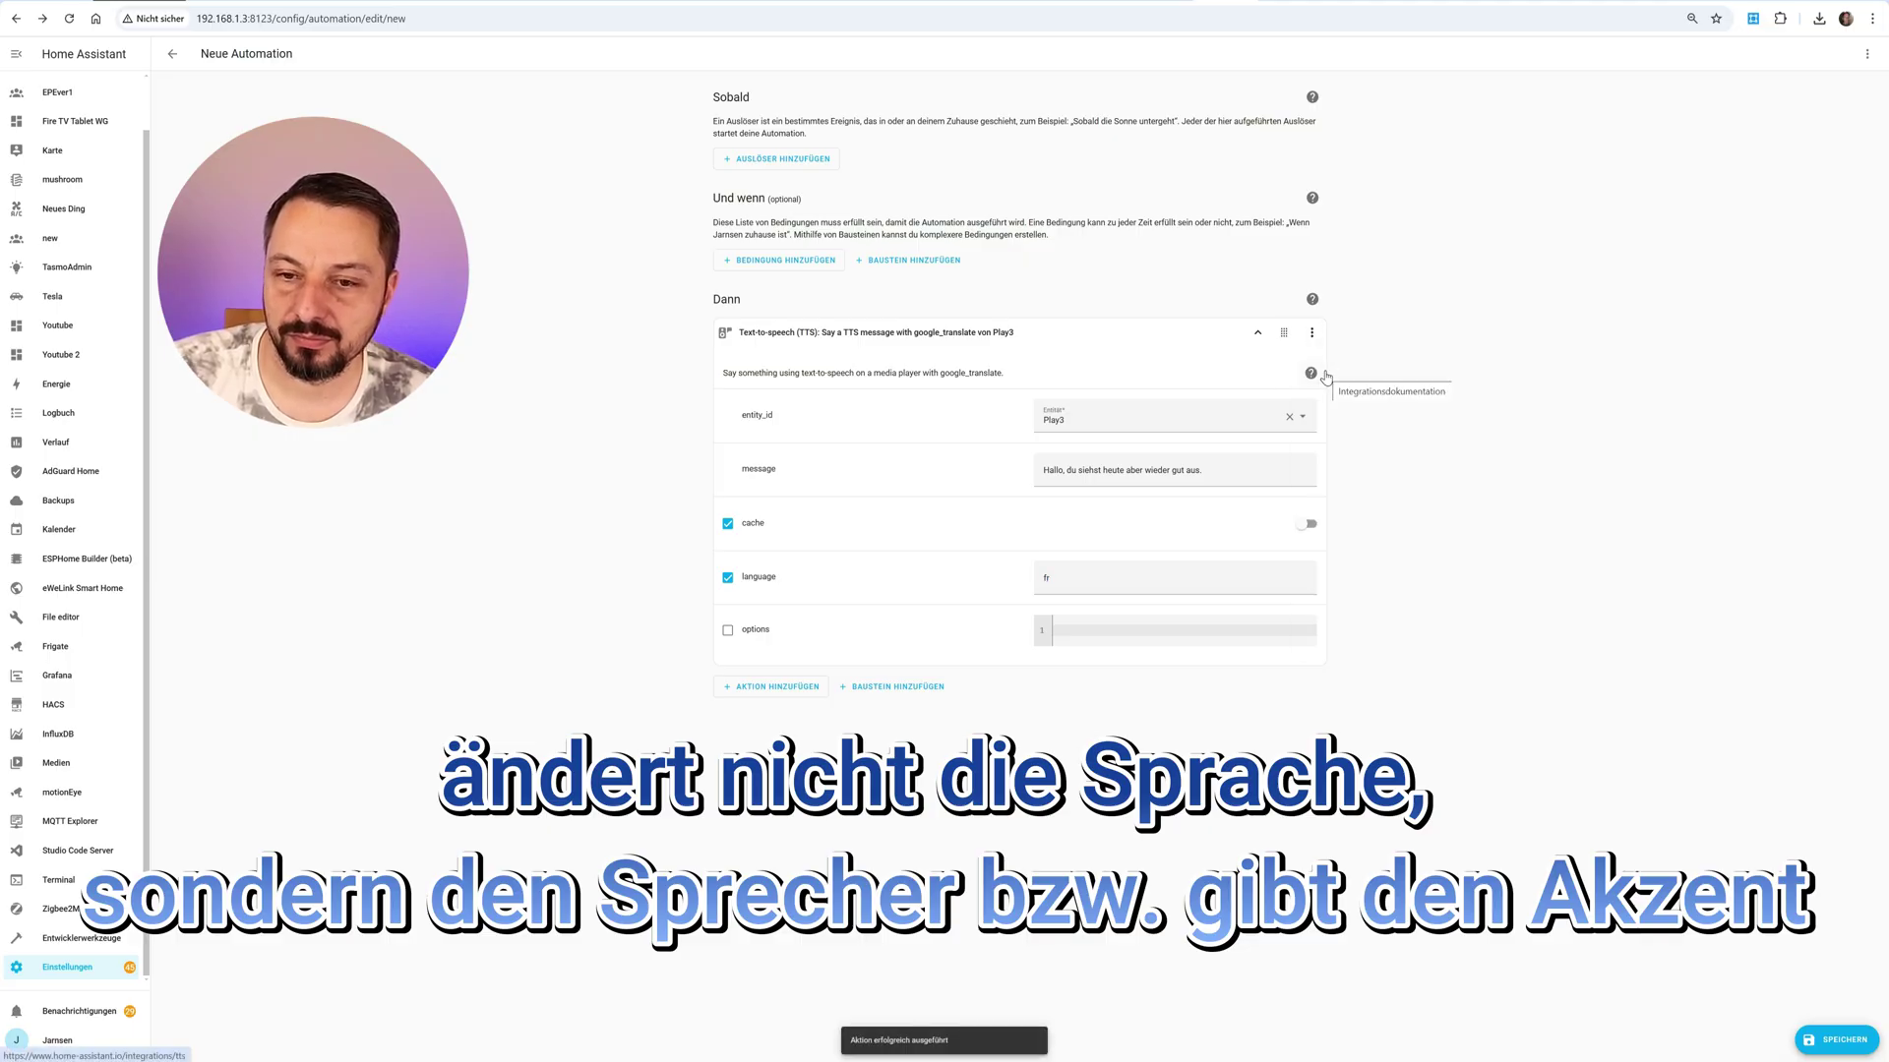
Set the TTS action's language back to "de" and run the action
left_click(1047, 579)
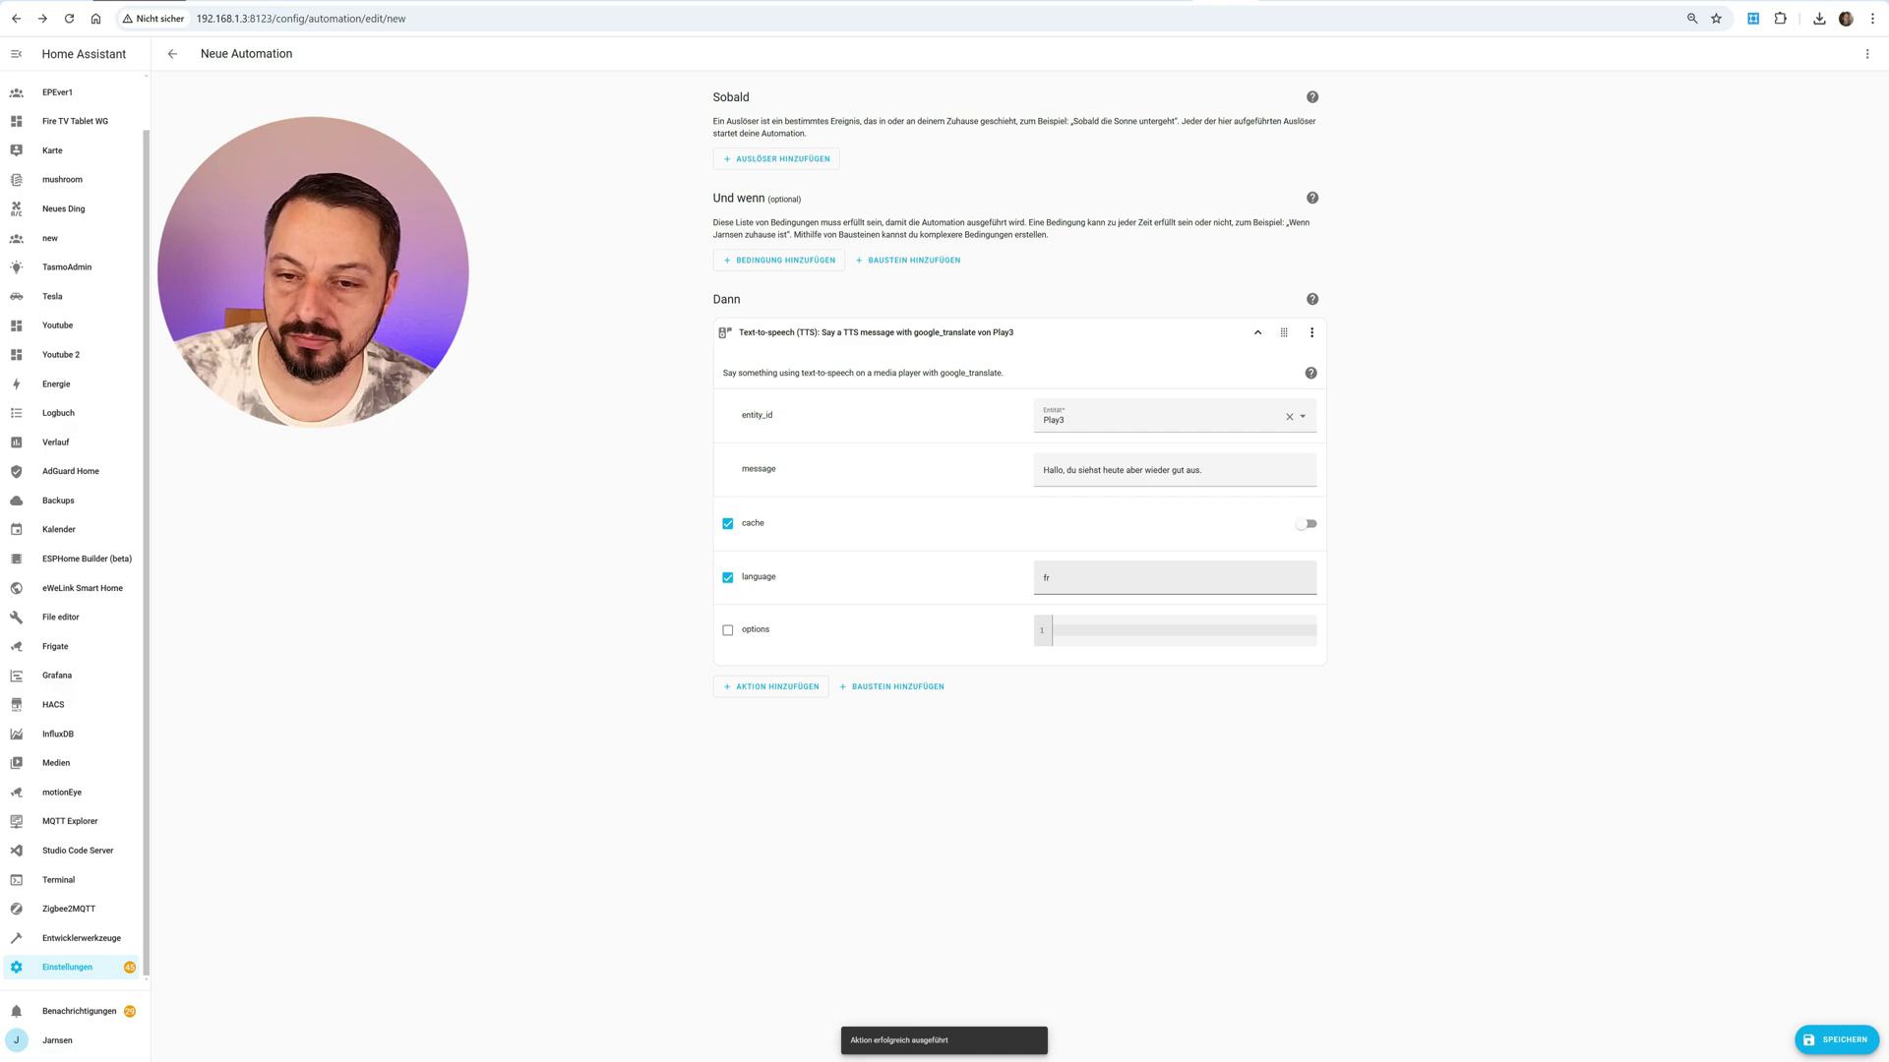
left_click_drag(1048, 578, 1034, 577)
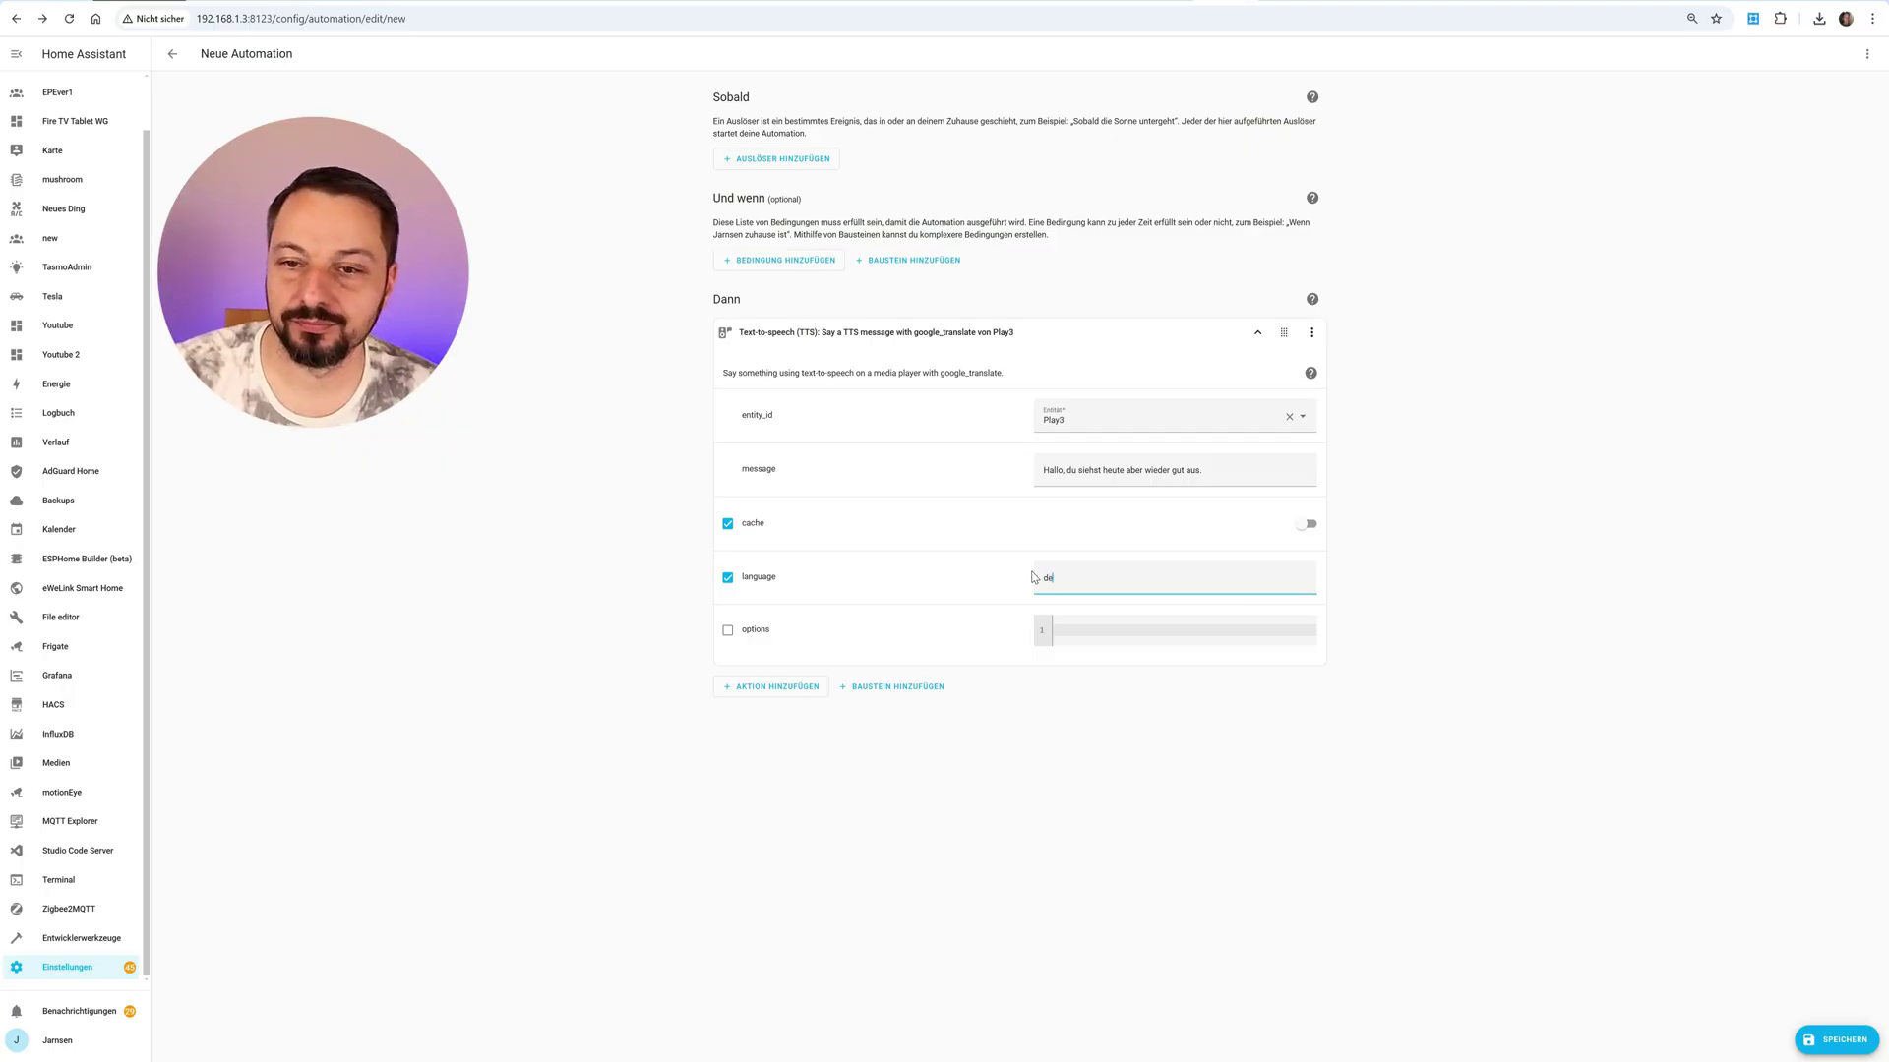
left_click(1311, 332)
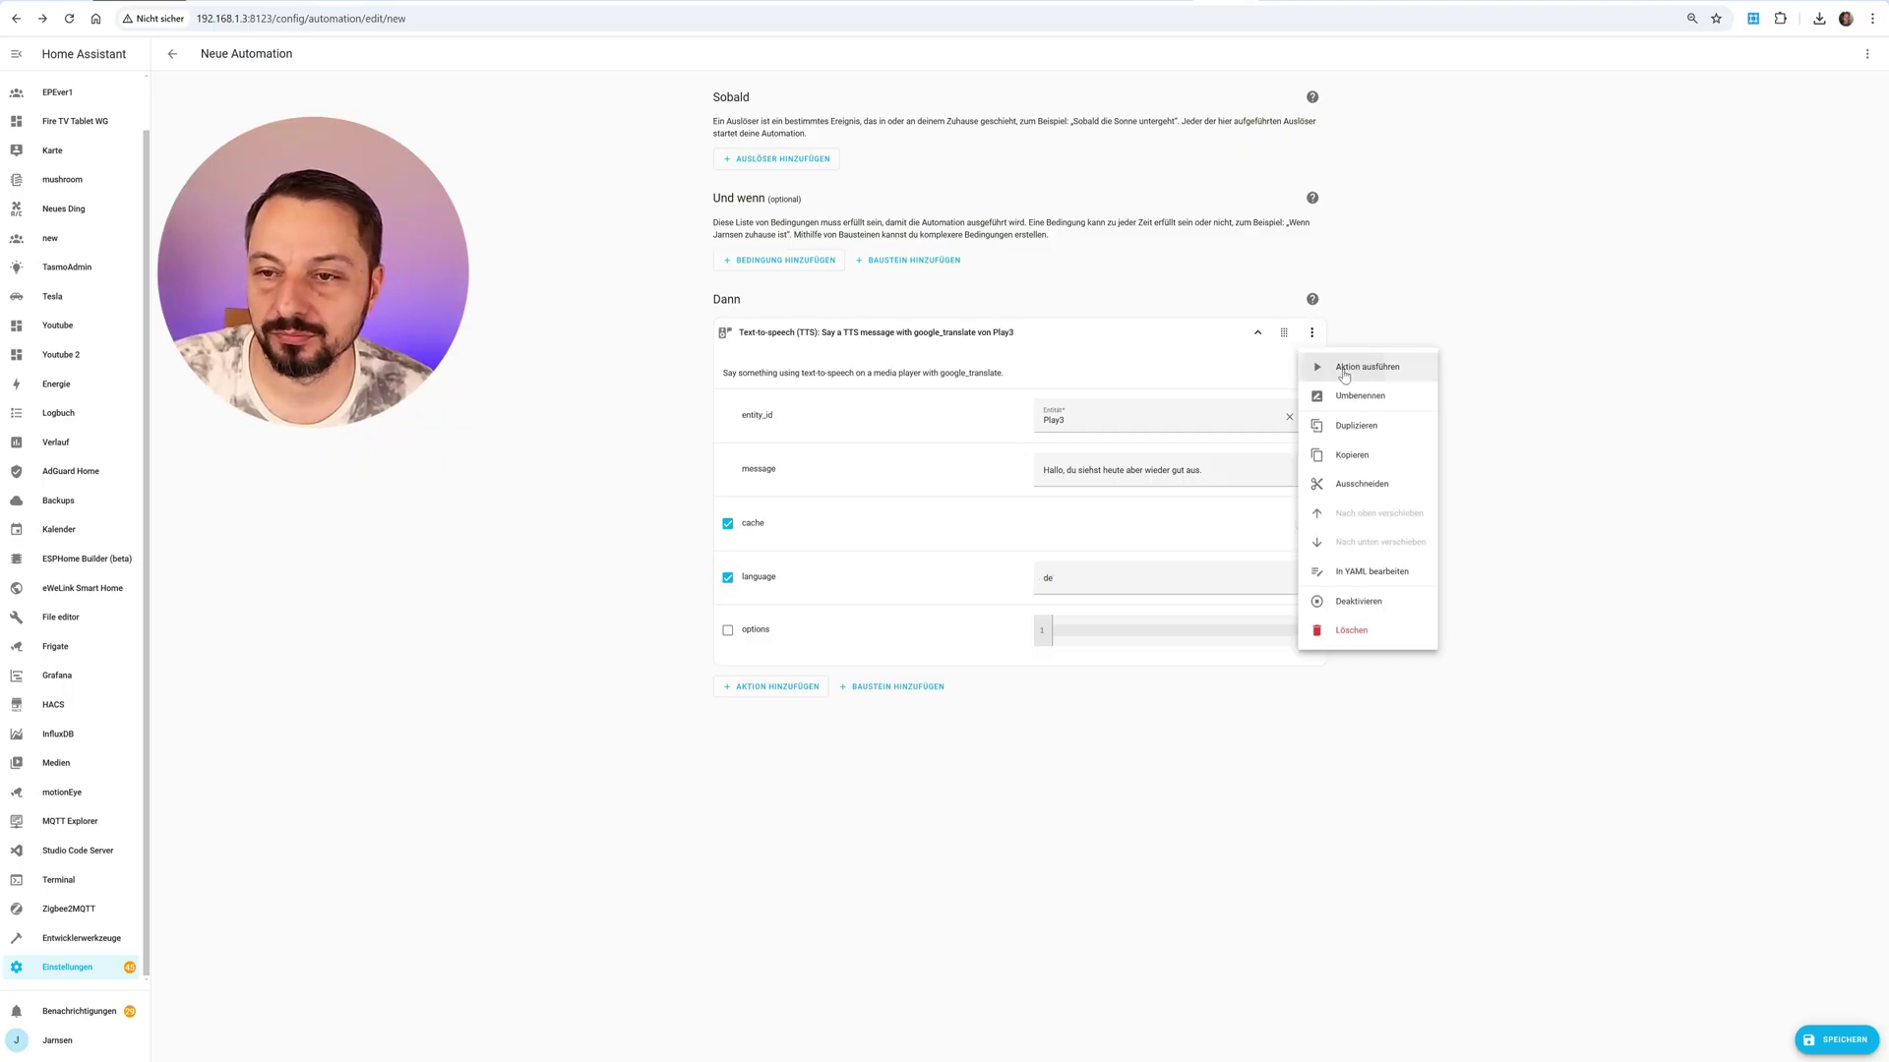
left_click(1347, 367)
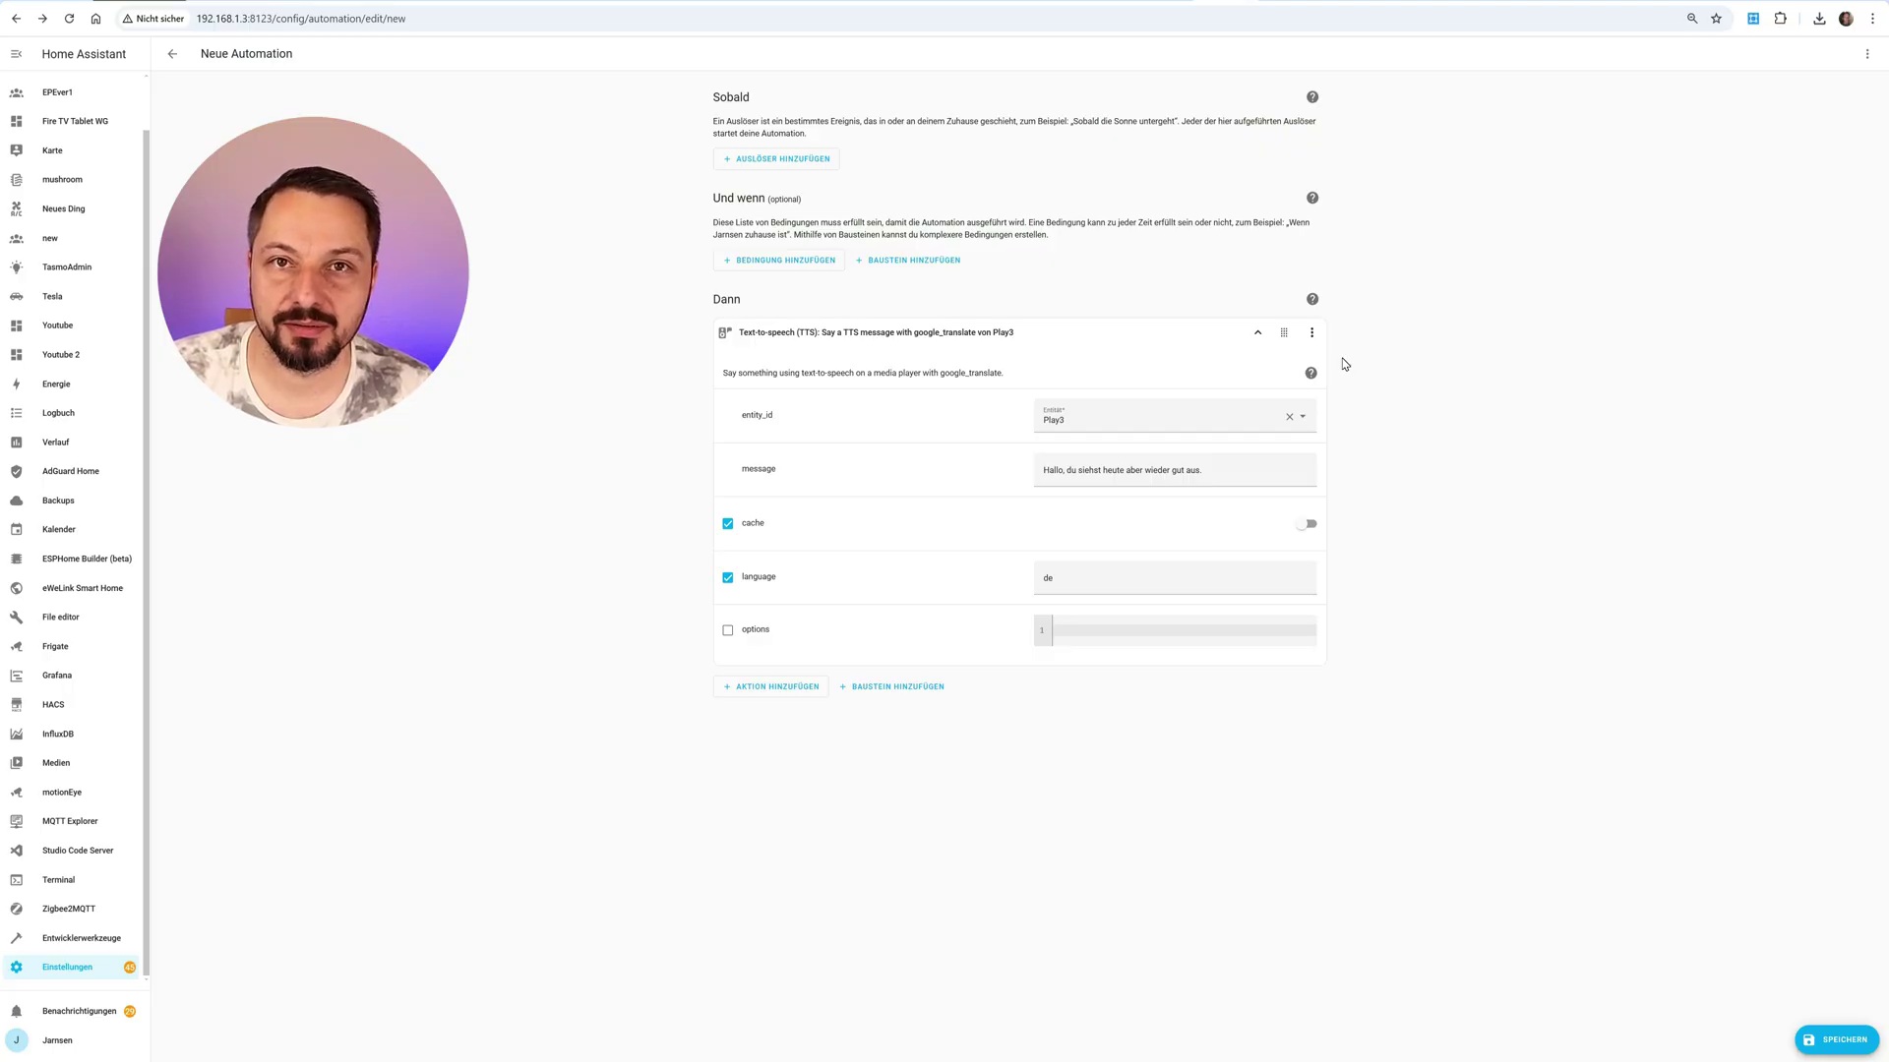
Delete the google_translate text-to-speech action from the automation
left_click(1311, 333)
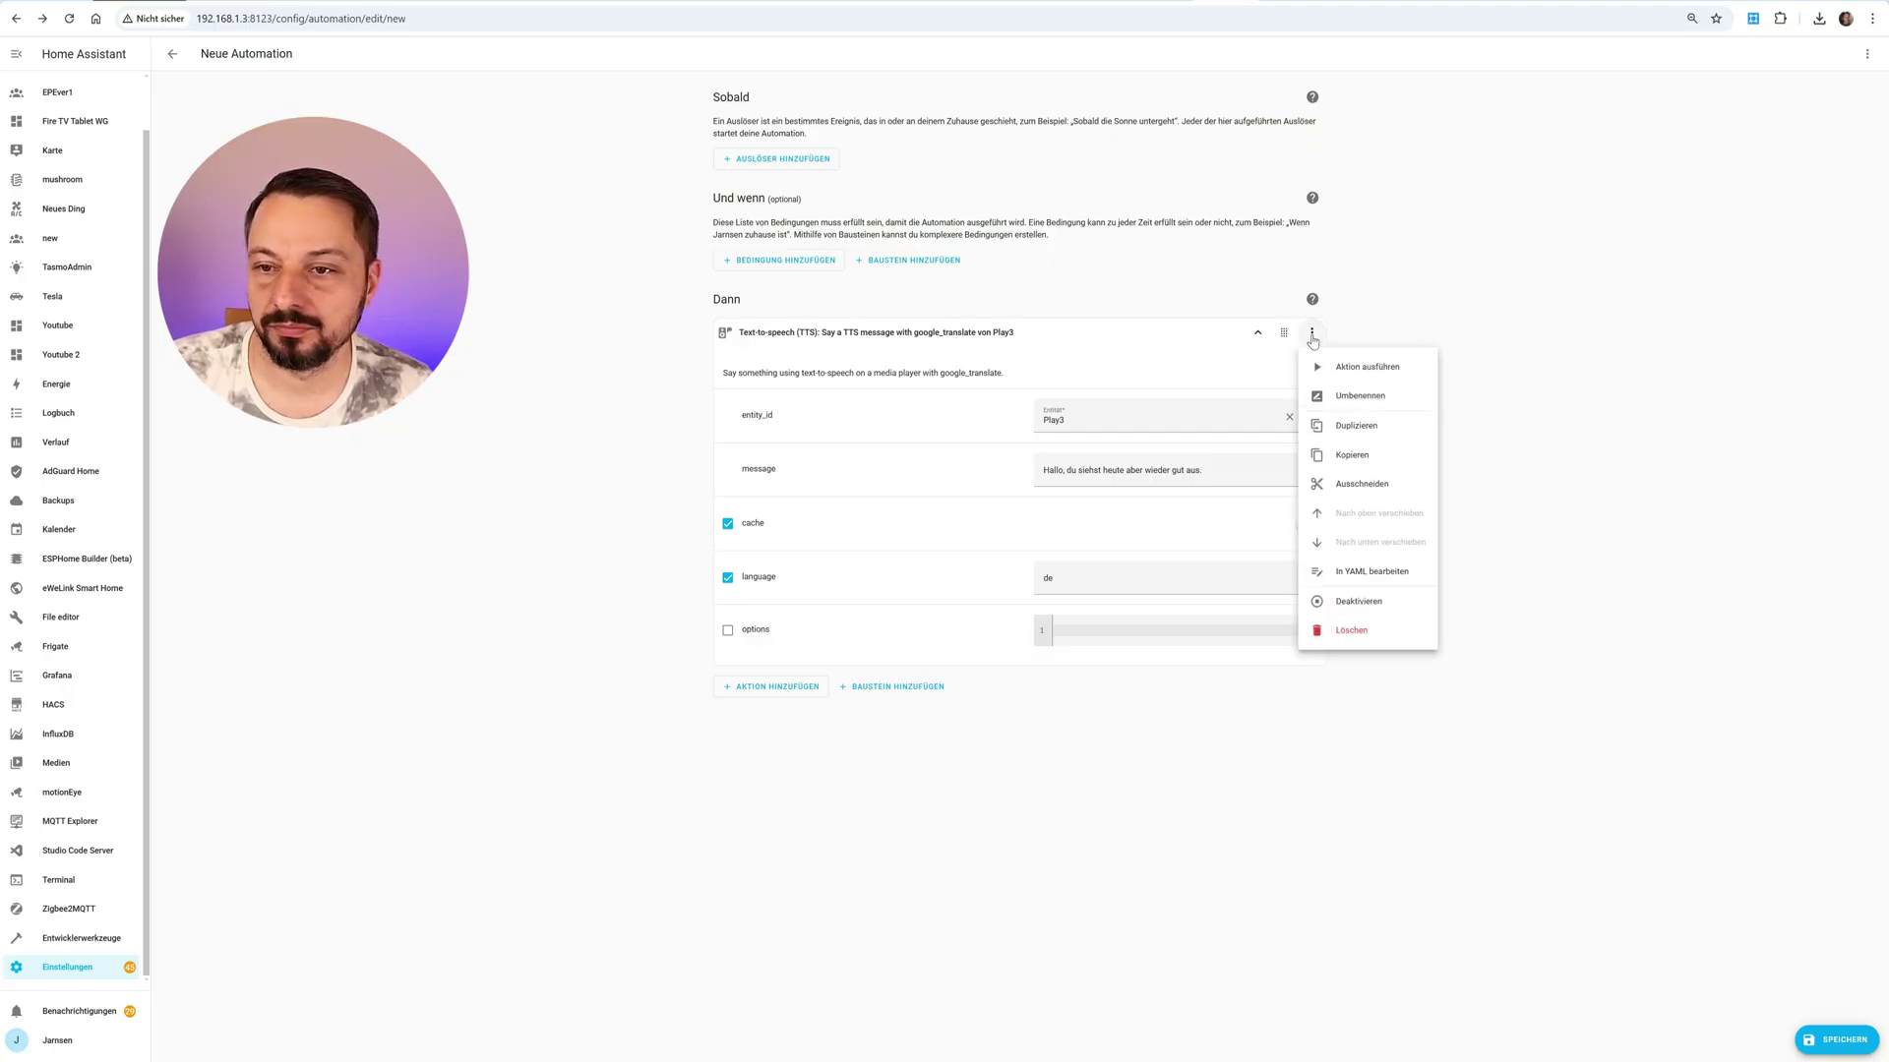
left_click(1359, 628)
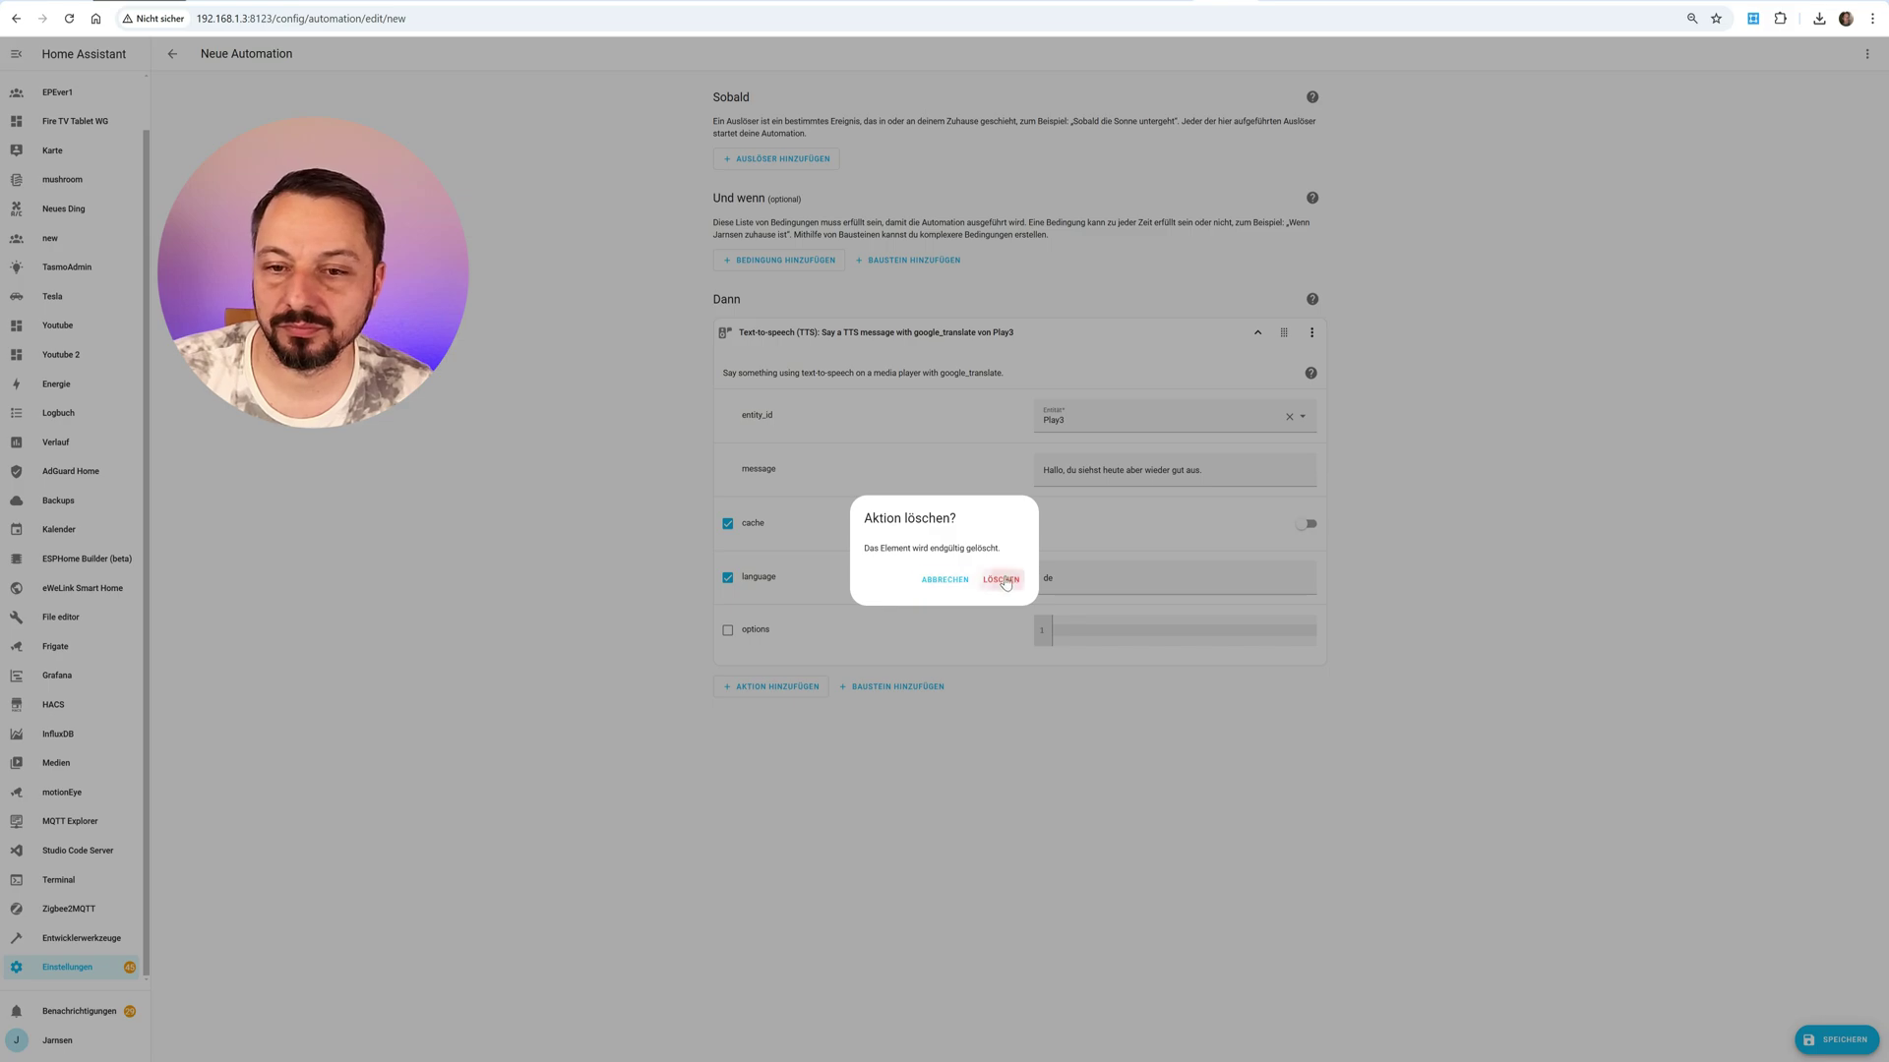
left_click(1002, 581)
Add a "Zeitpunkt" trigger to the automation with the fixed time 5:00:00
left_click(795, 164)
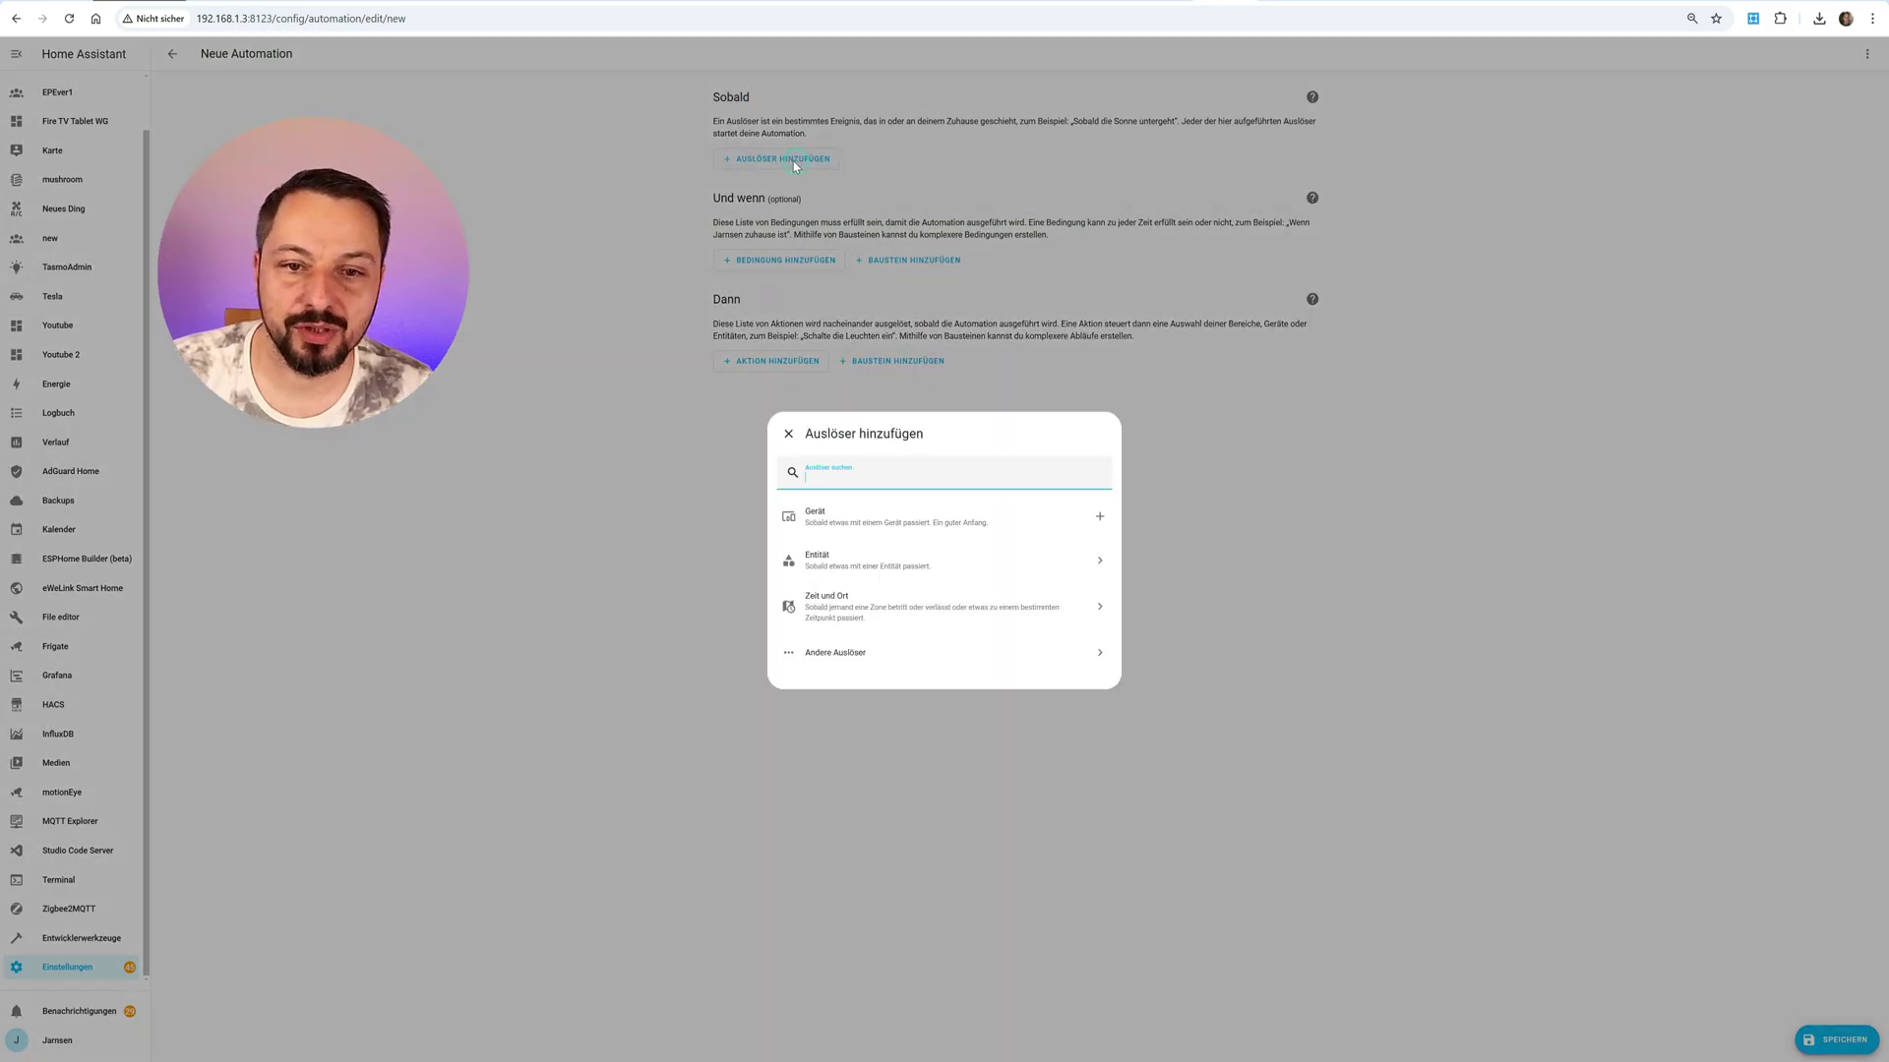
type("u")
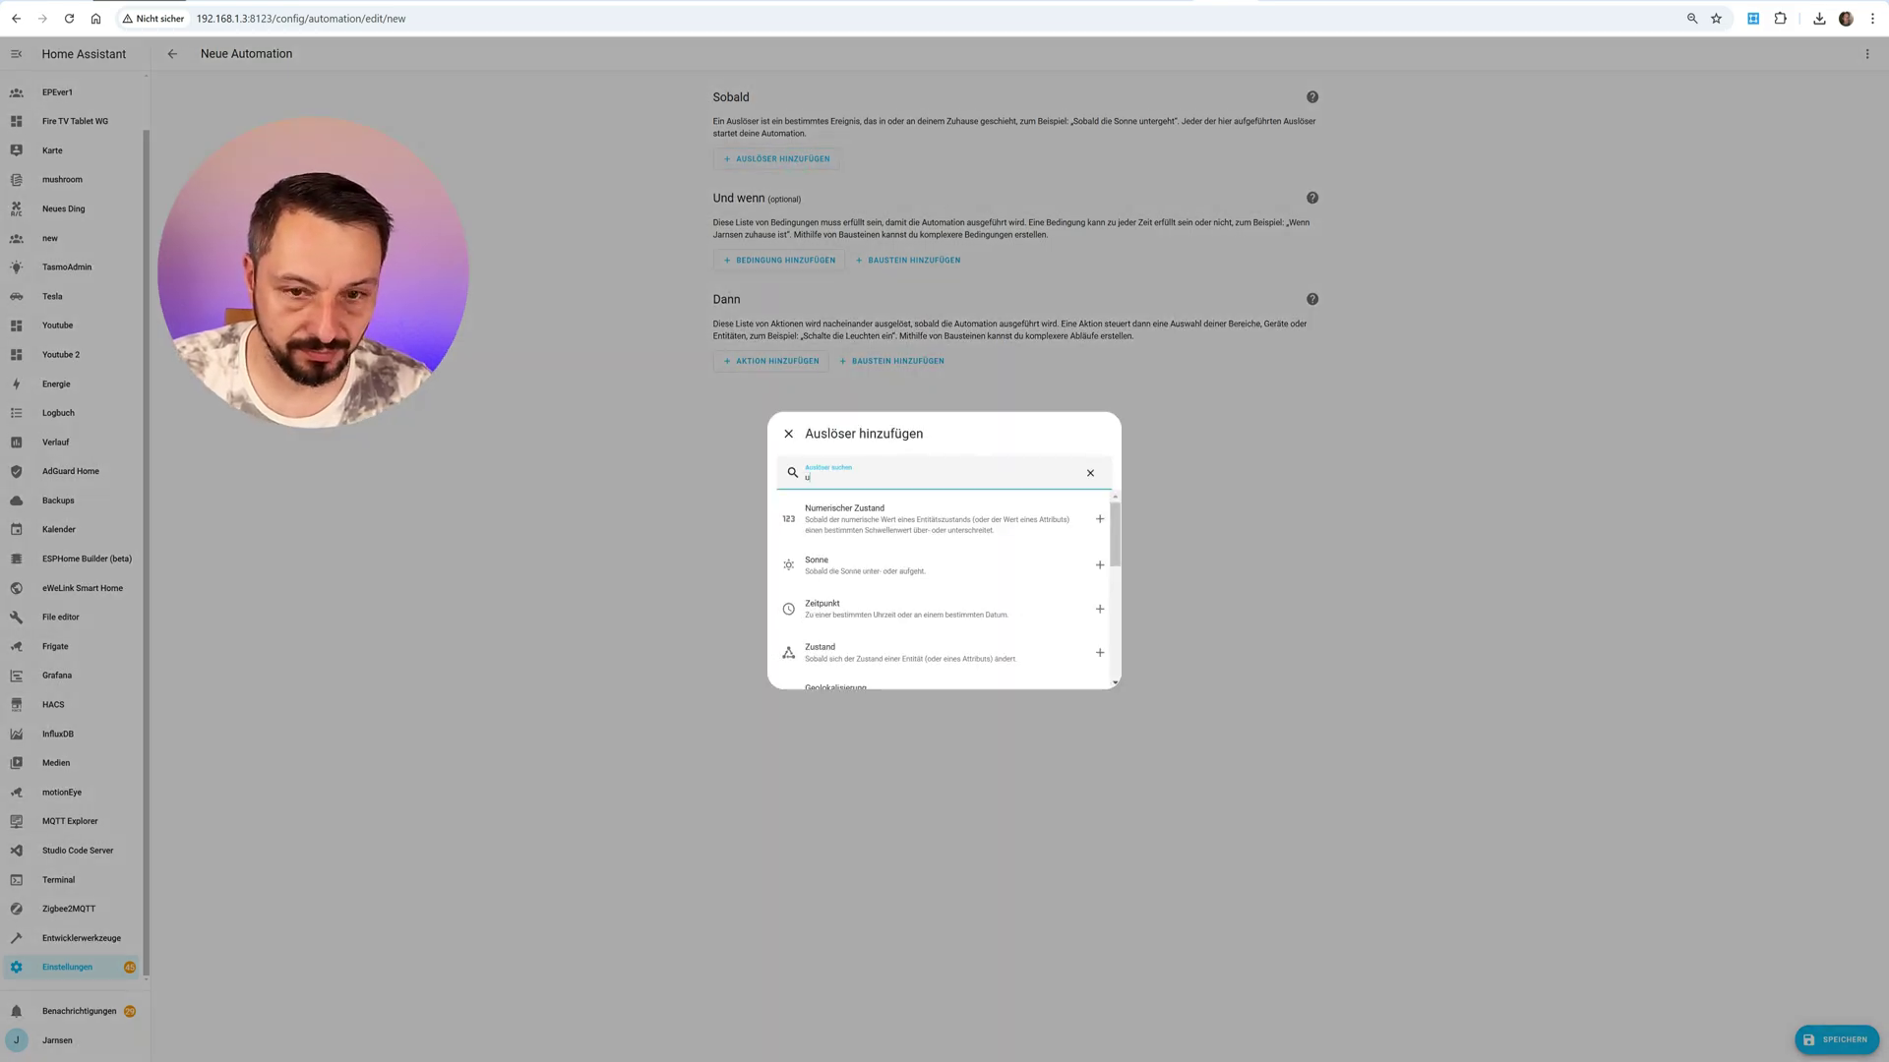
left_click(834, 616)
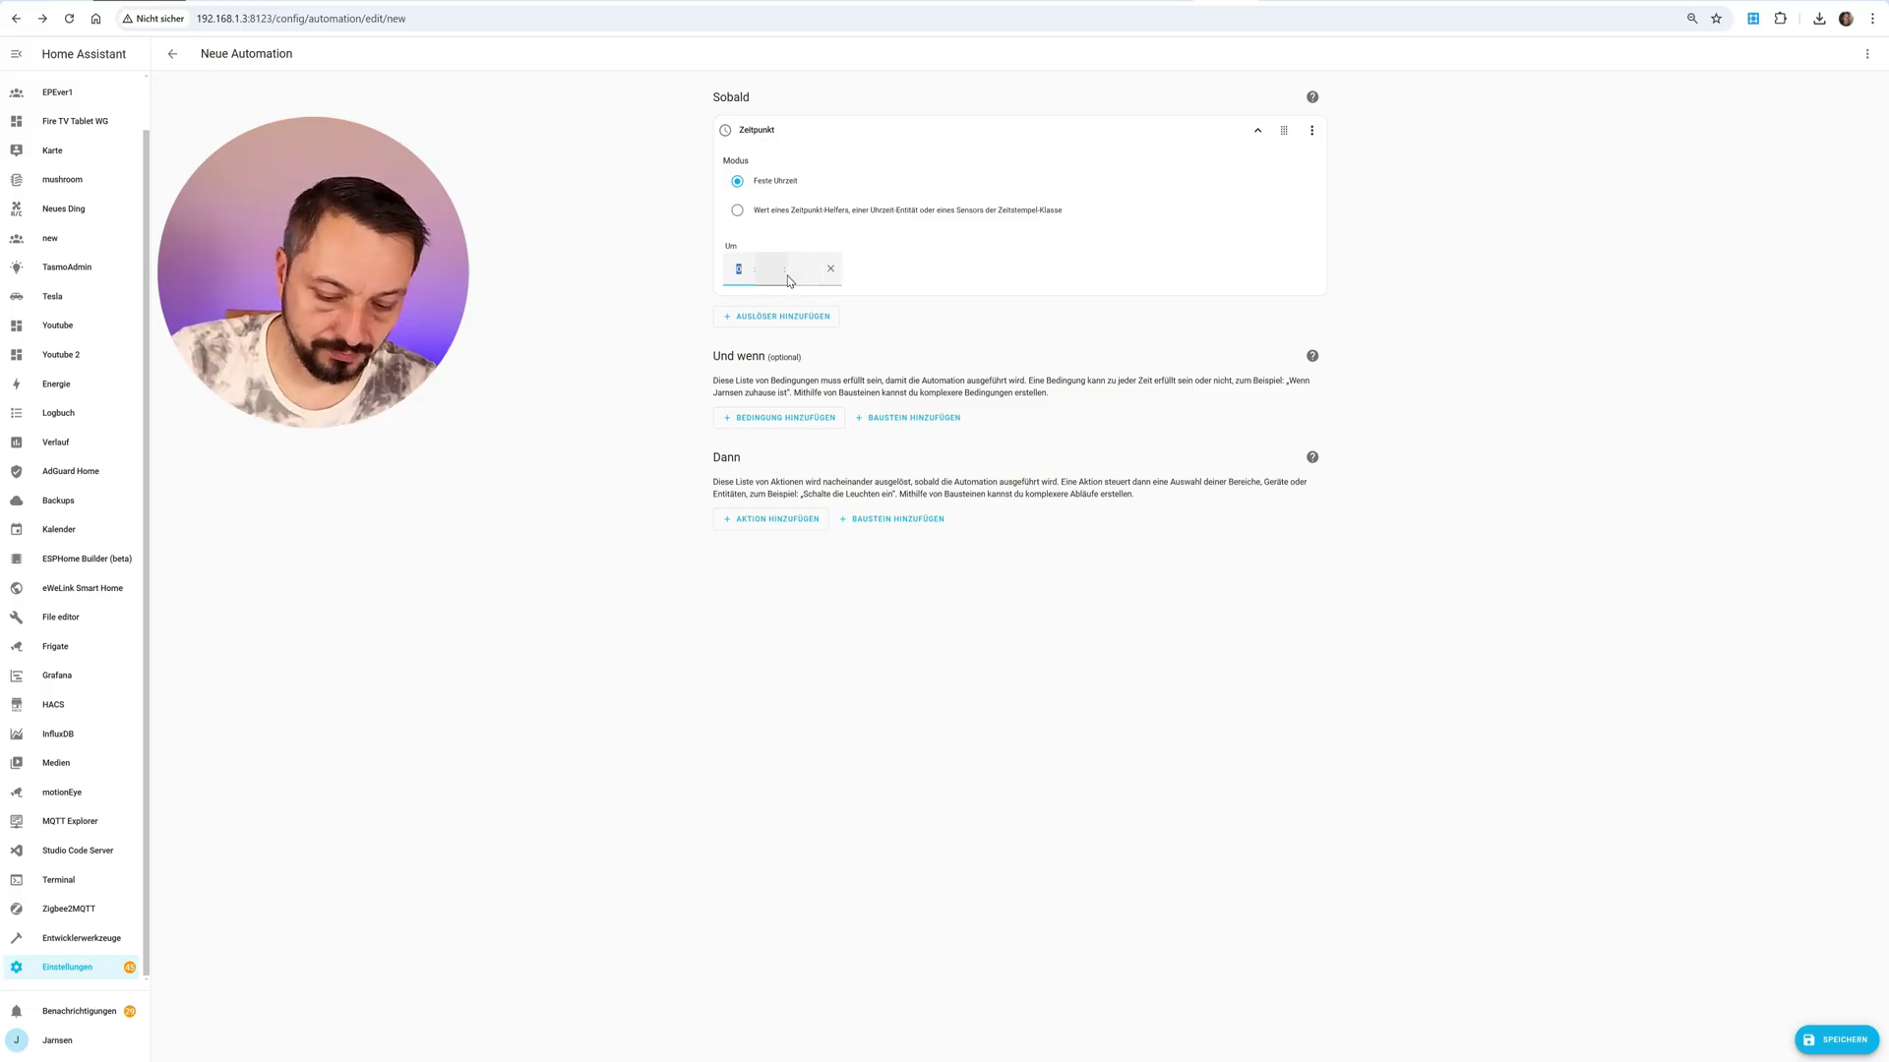
type("5")
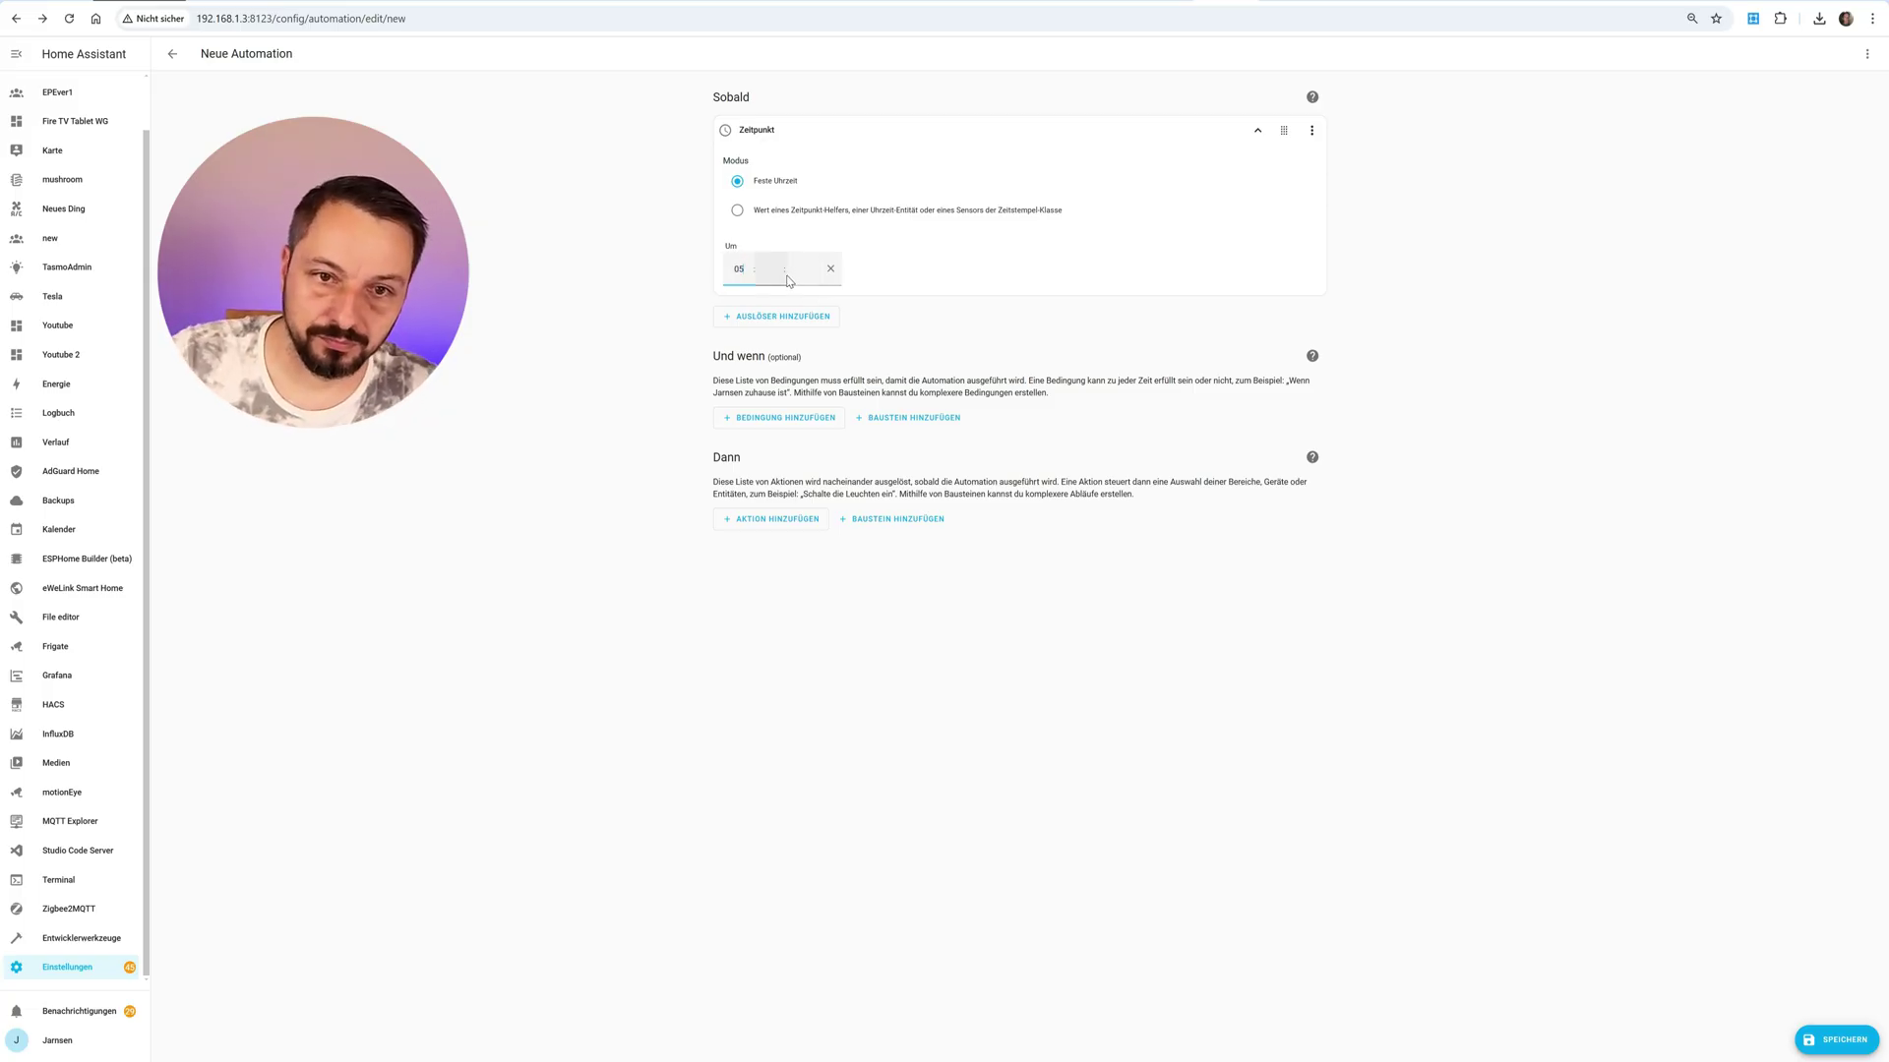
left_click(770, 270)
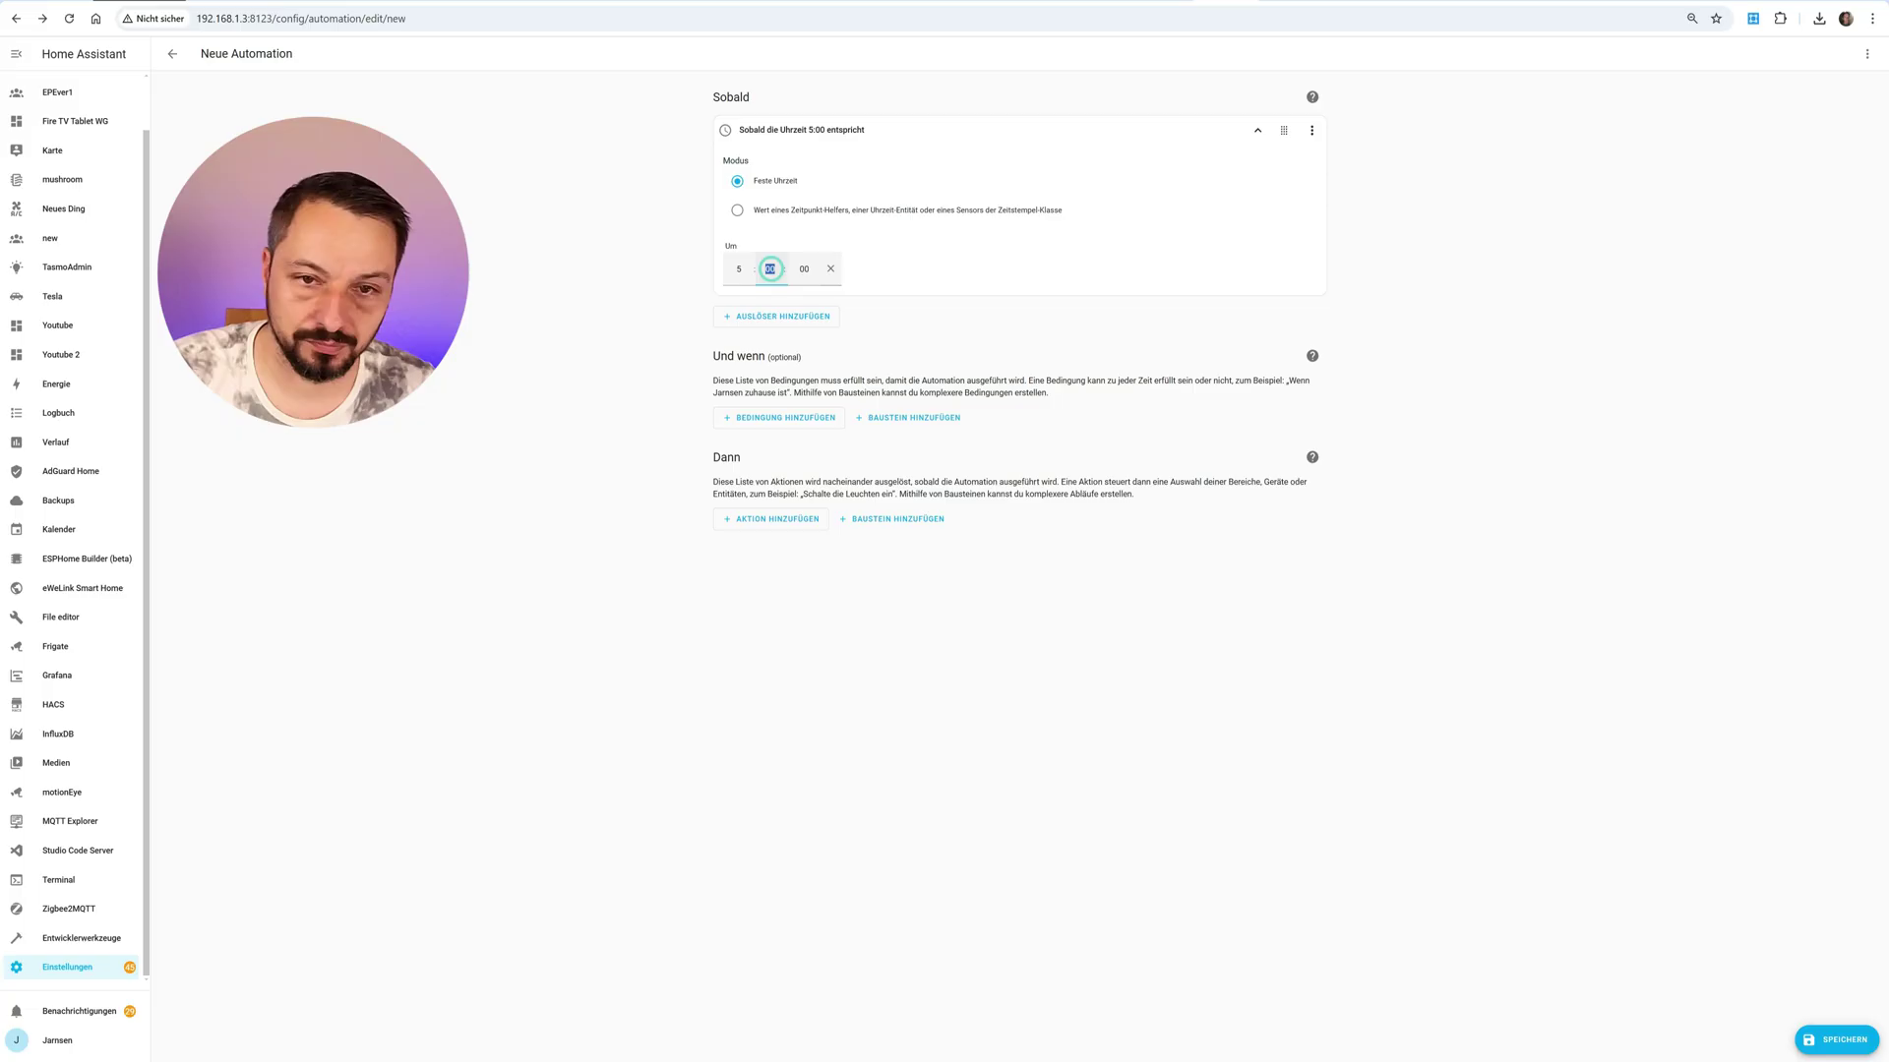
left_click(898, 262)
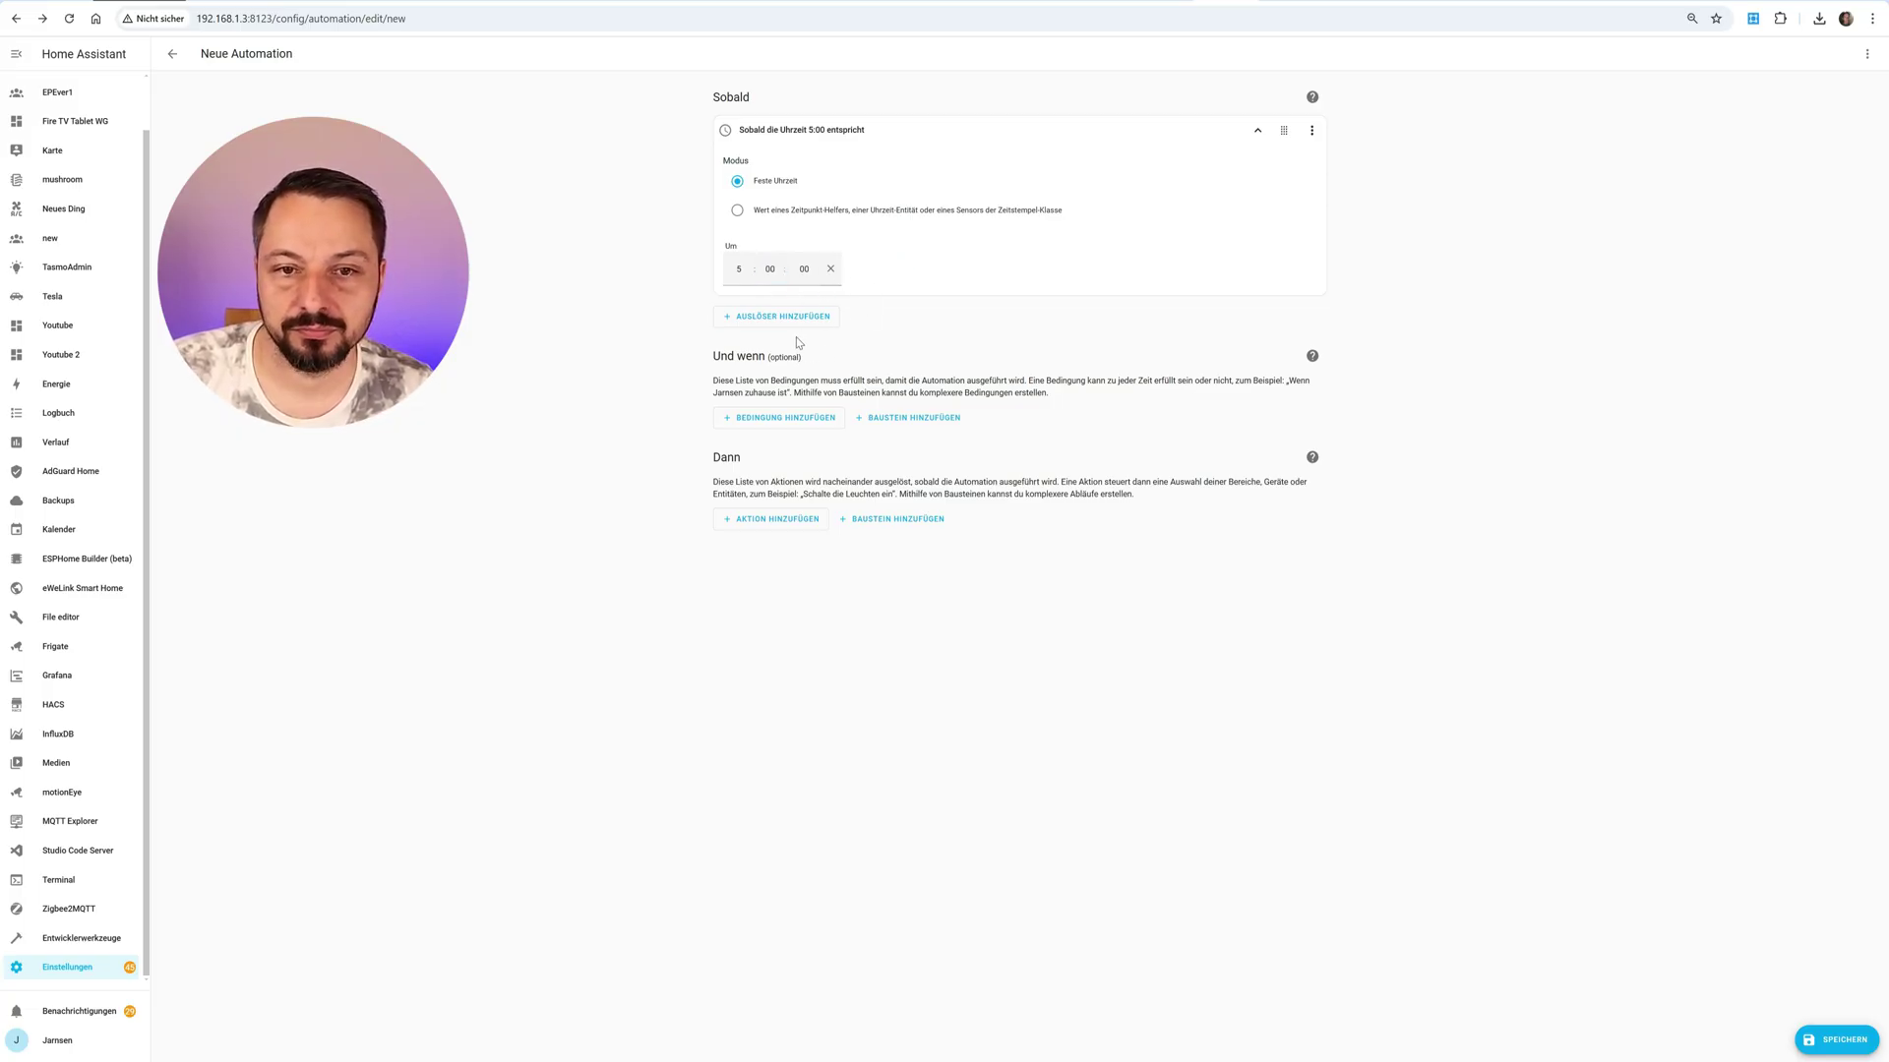
Add a "Zeitpunkt" condition that limits the automation to the weekdays Montag, Dienstag, Mittwoch, Donnerstag and Freitag
left_click(784, 418)
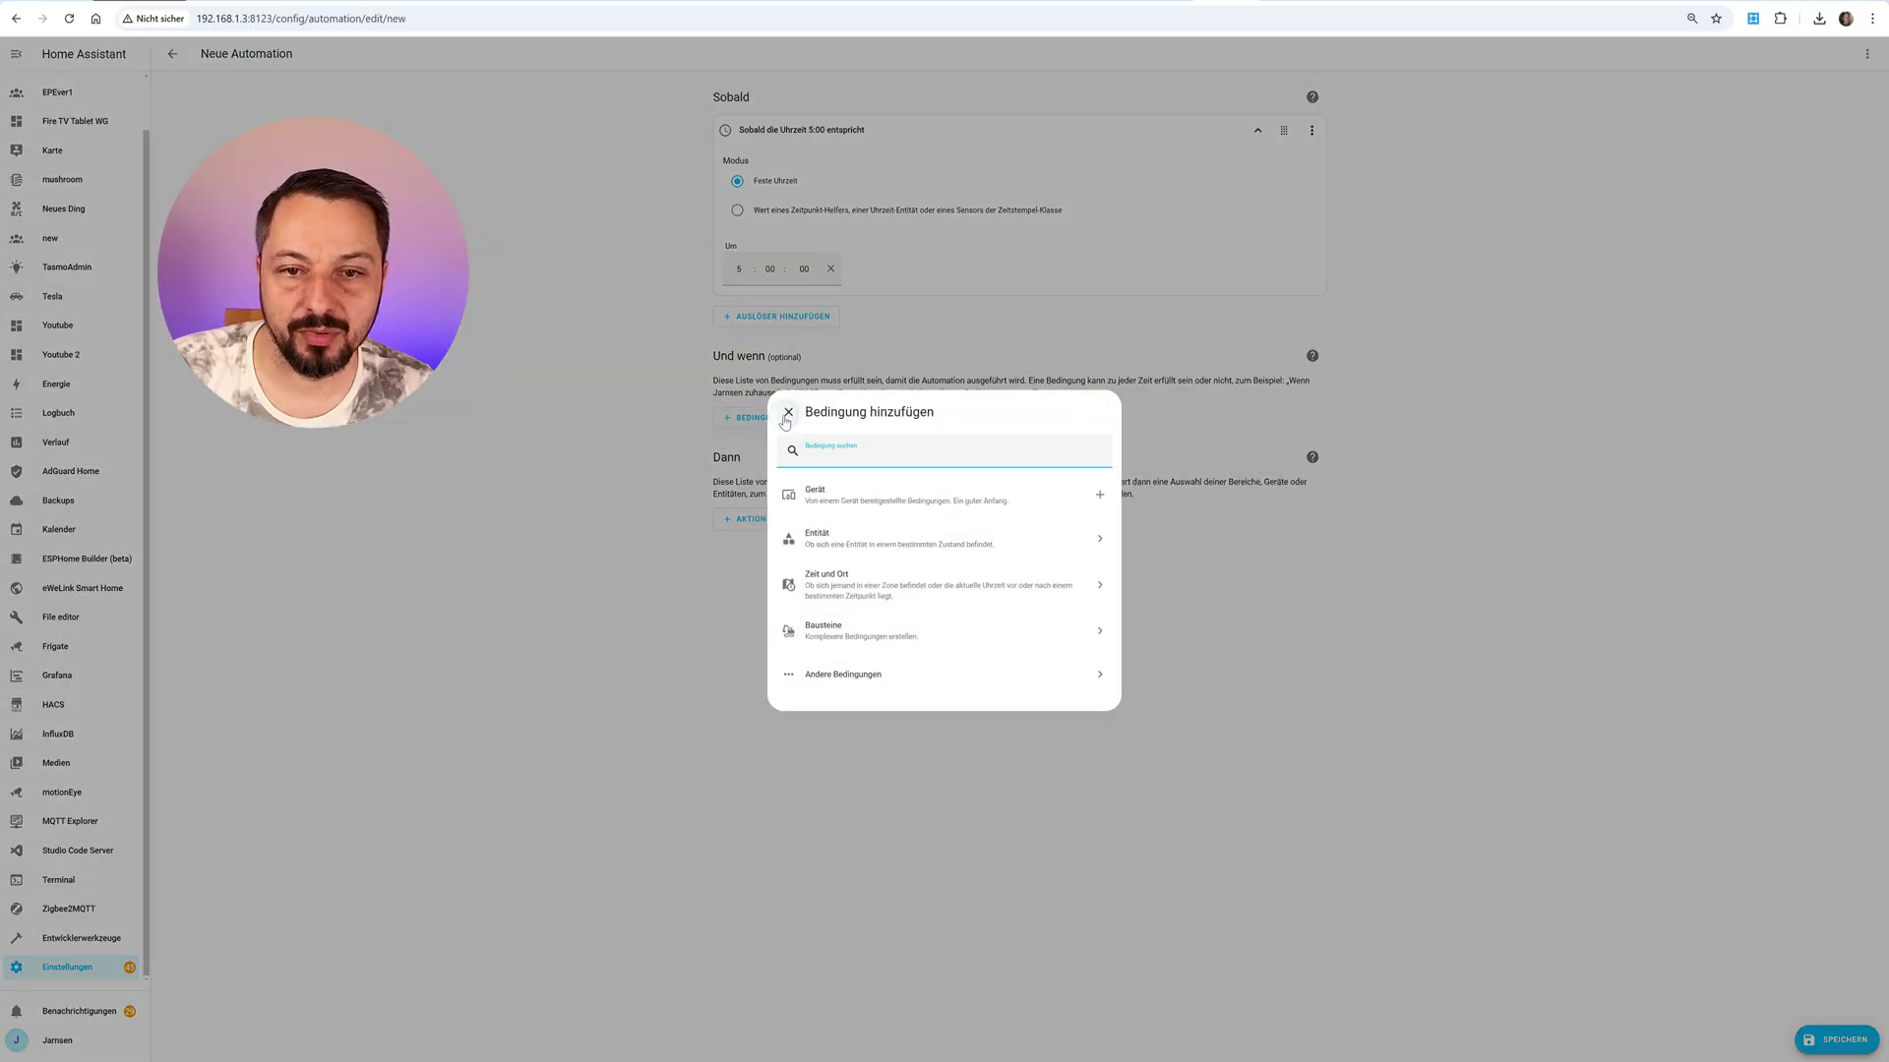
left_click(859, 587)
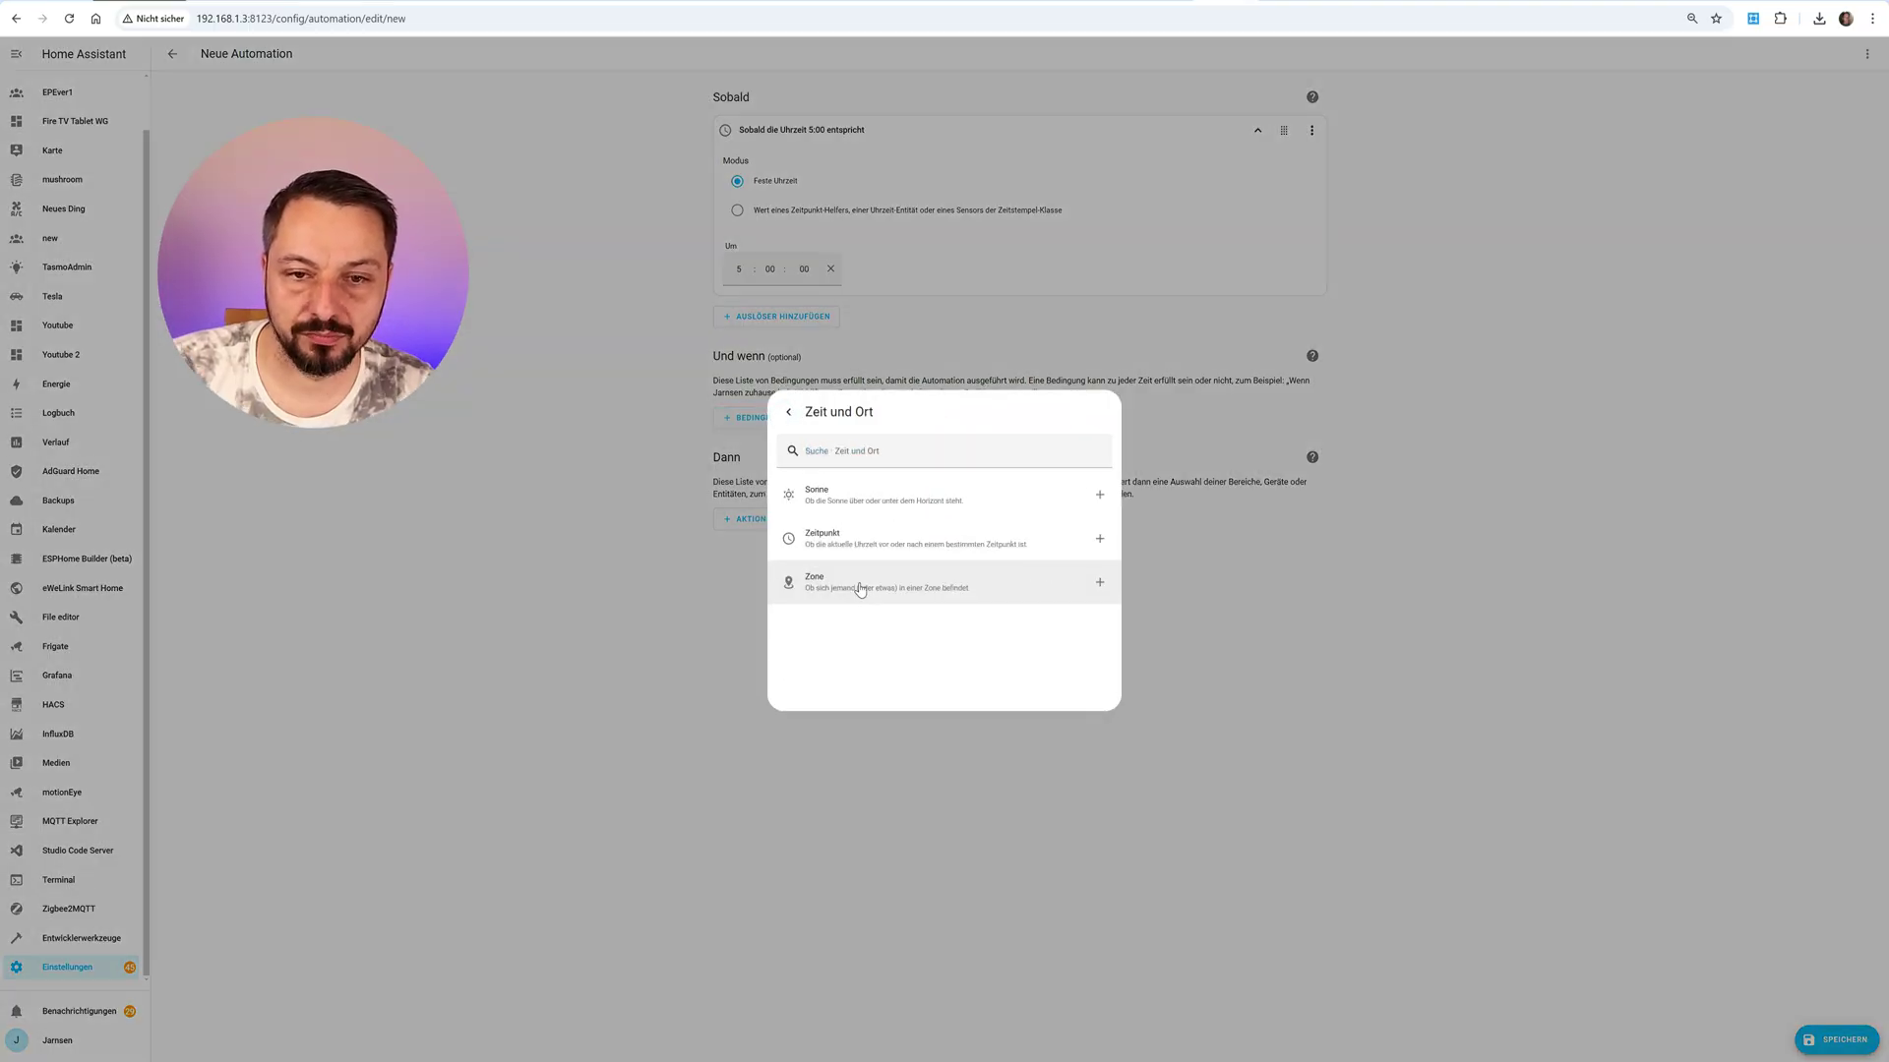
left_click(843, 541)
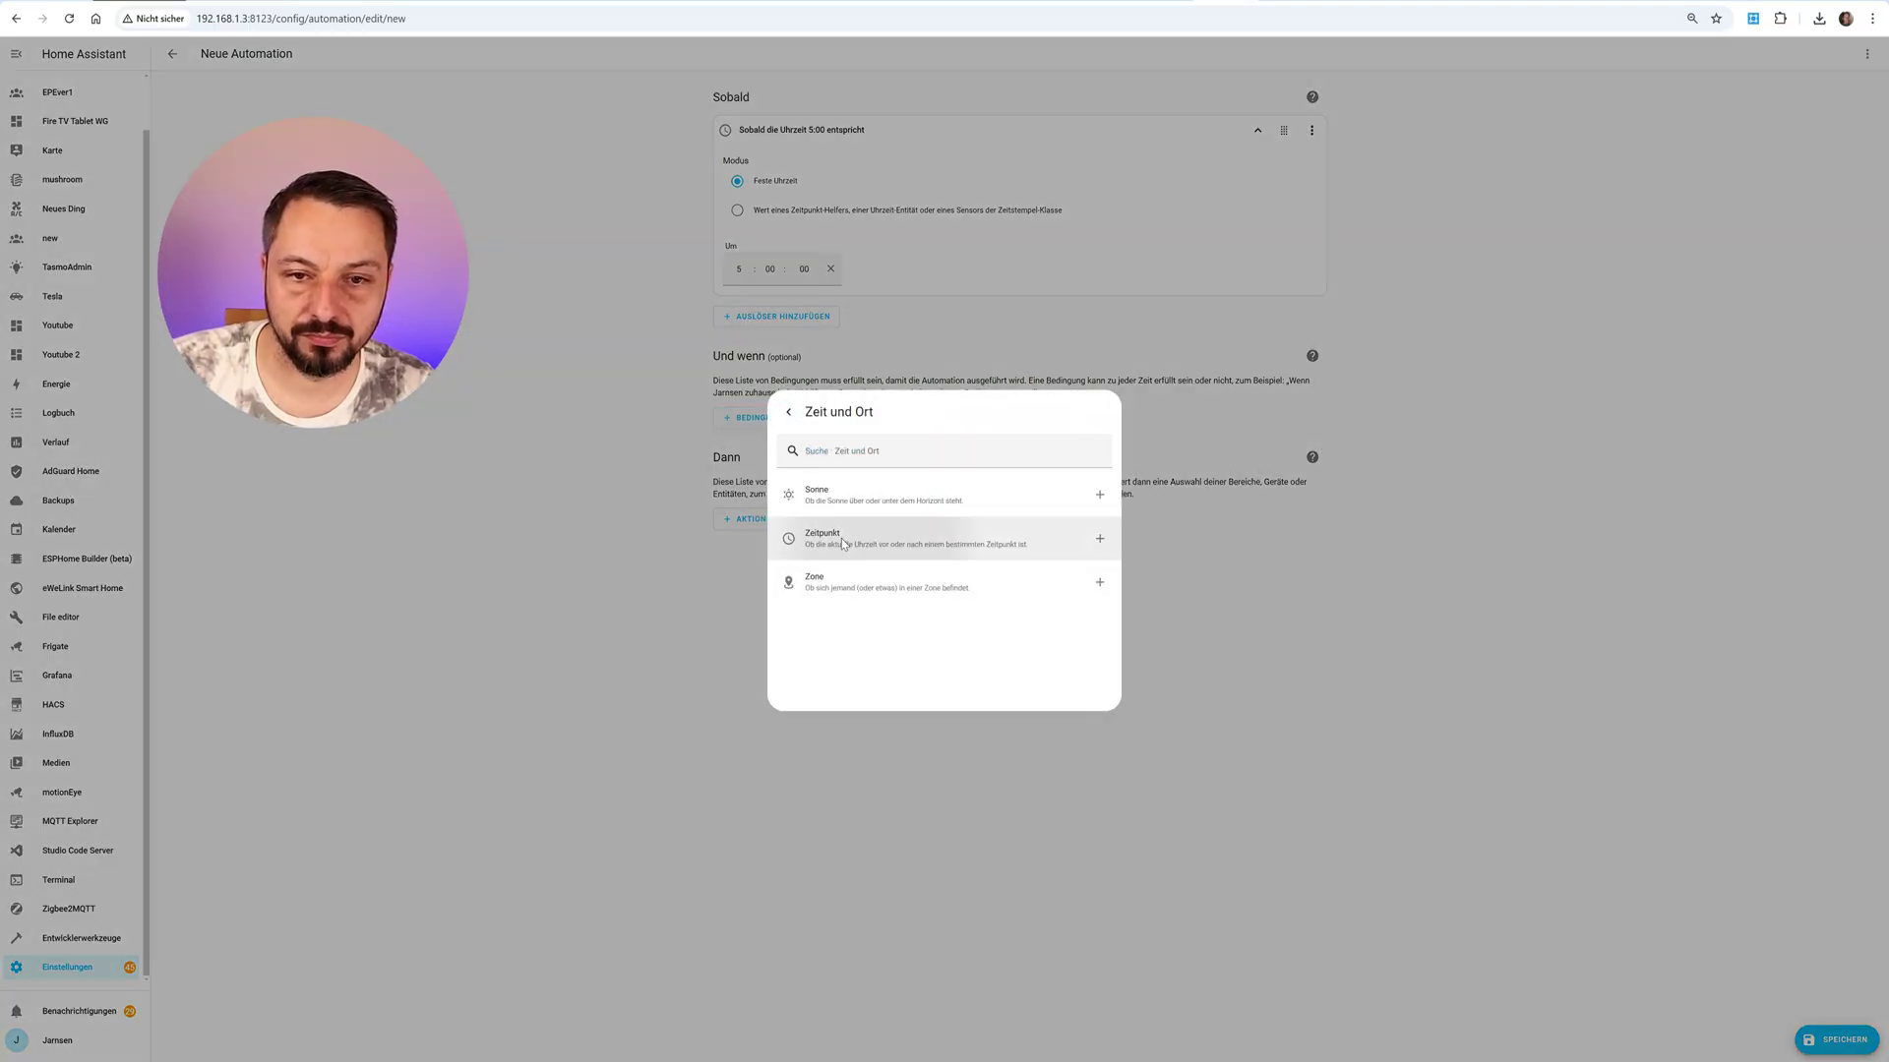
left_click(809, 721)
left_click(747, 765)
left_click(747, 810)
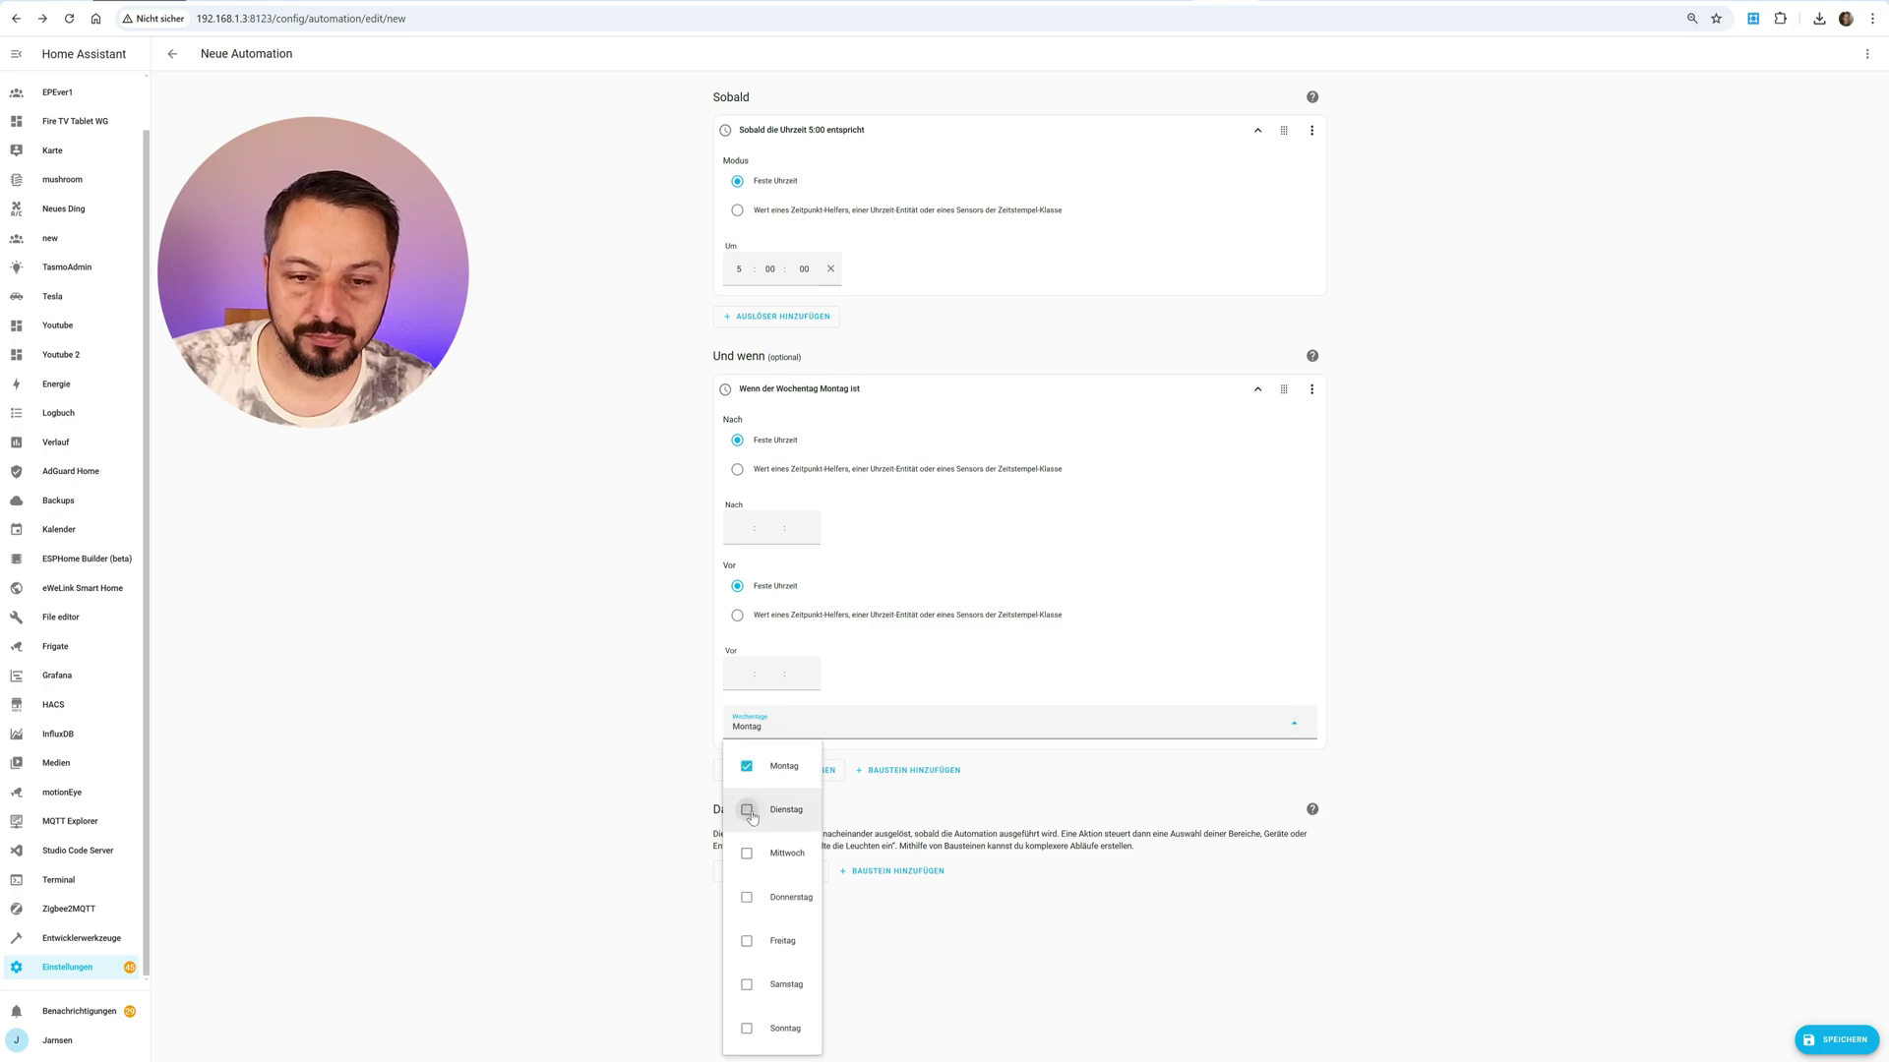
left_click(746, 853)
left_click(747, 897)
left_click(747, 941)
left_click(1026, 974)
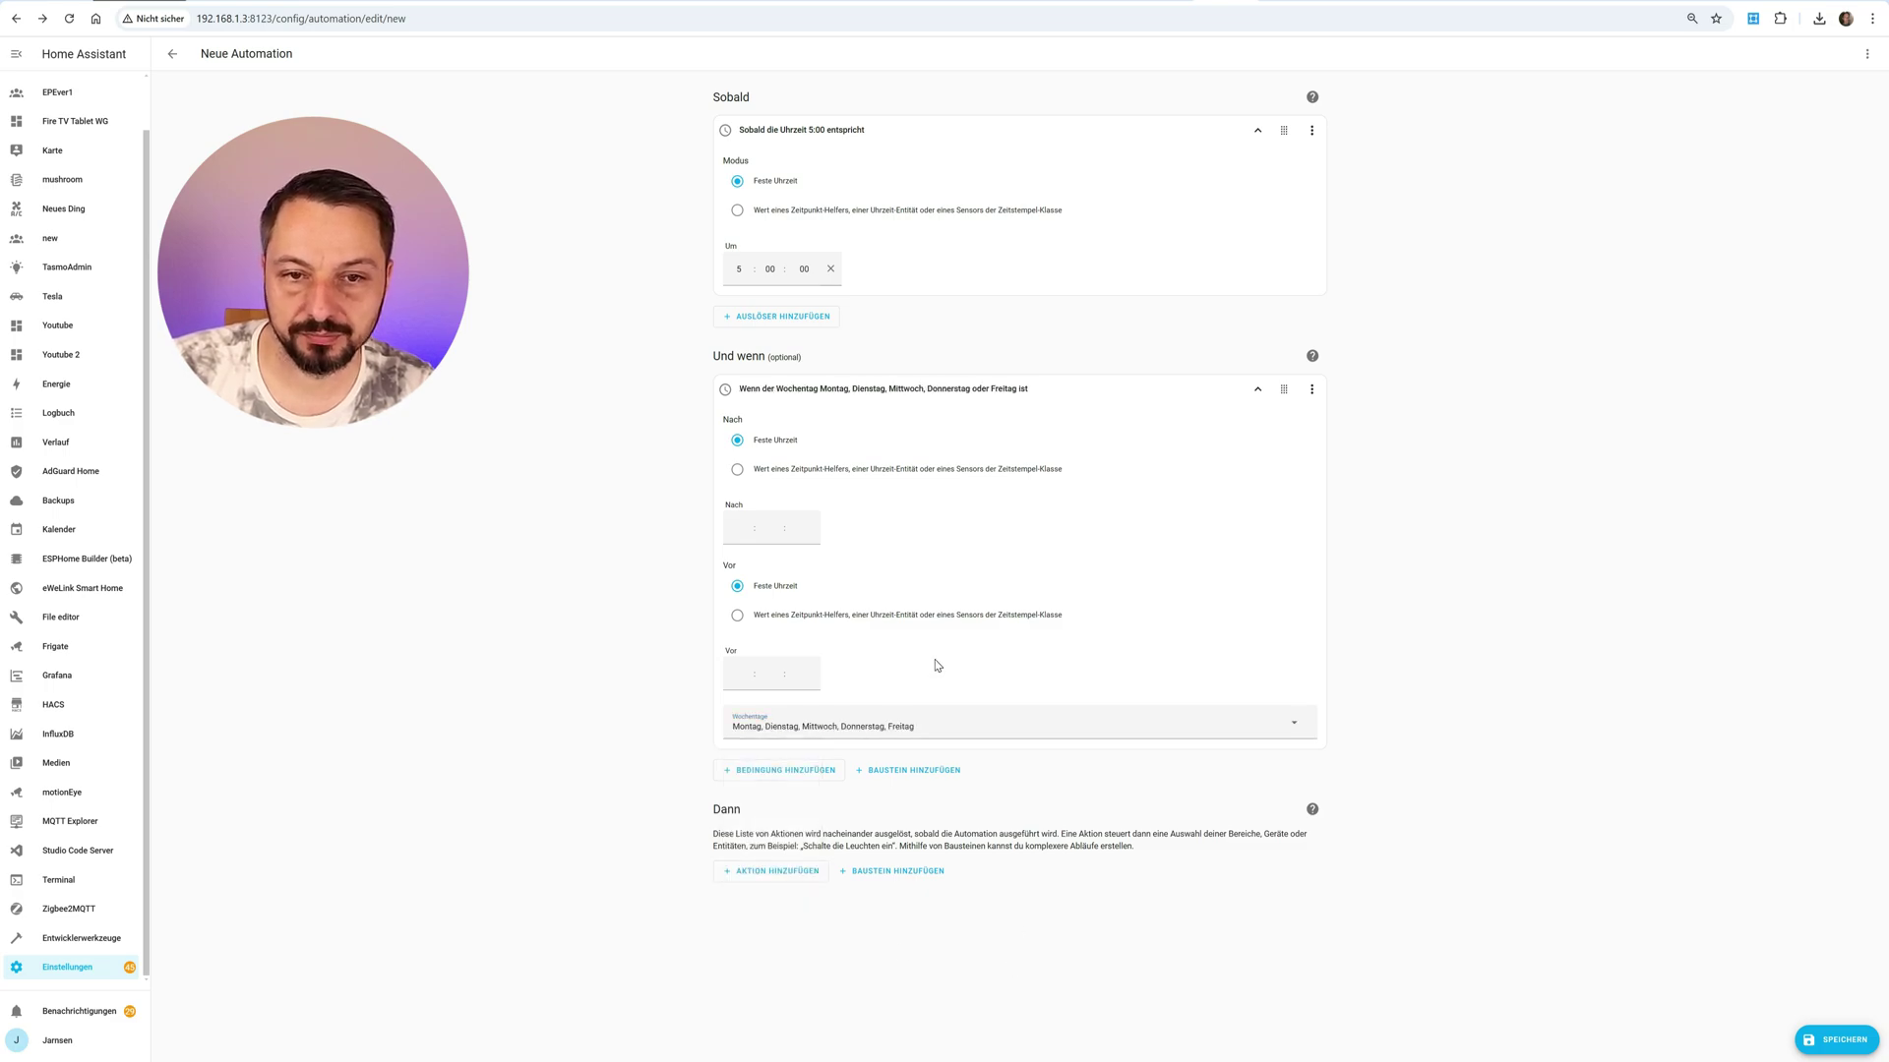
Add the media player action "Medien wiedergeben" and choose Play3 (media_player.play3_2) as its player
left_click(777, 872)
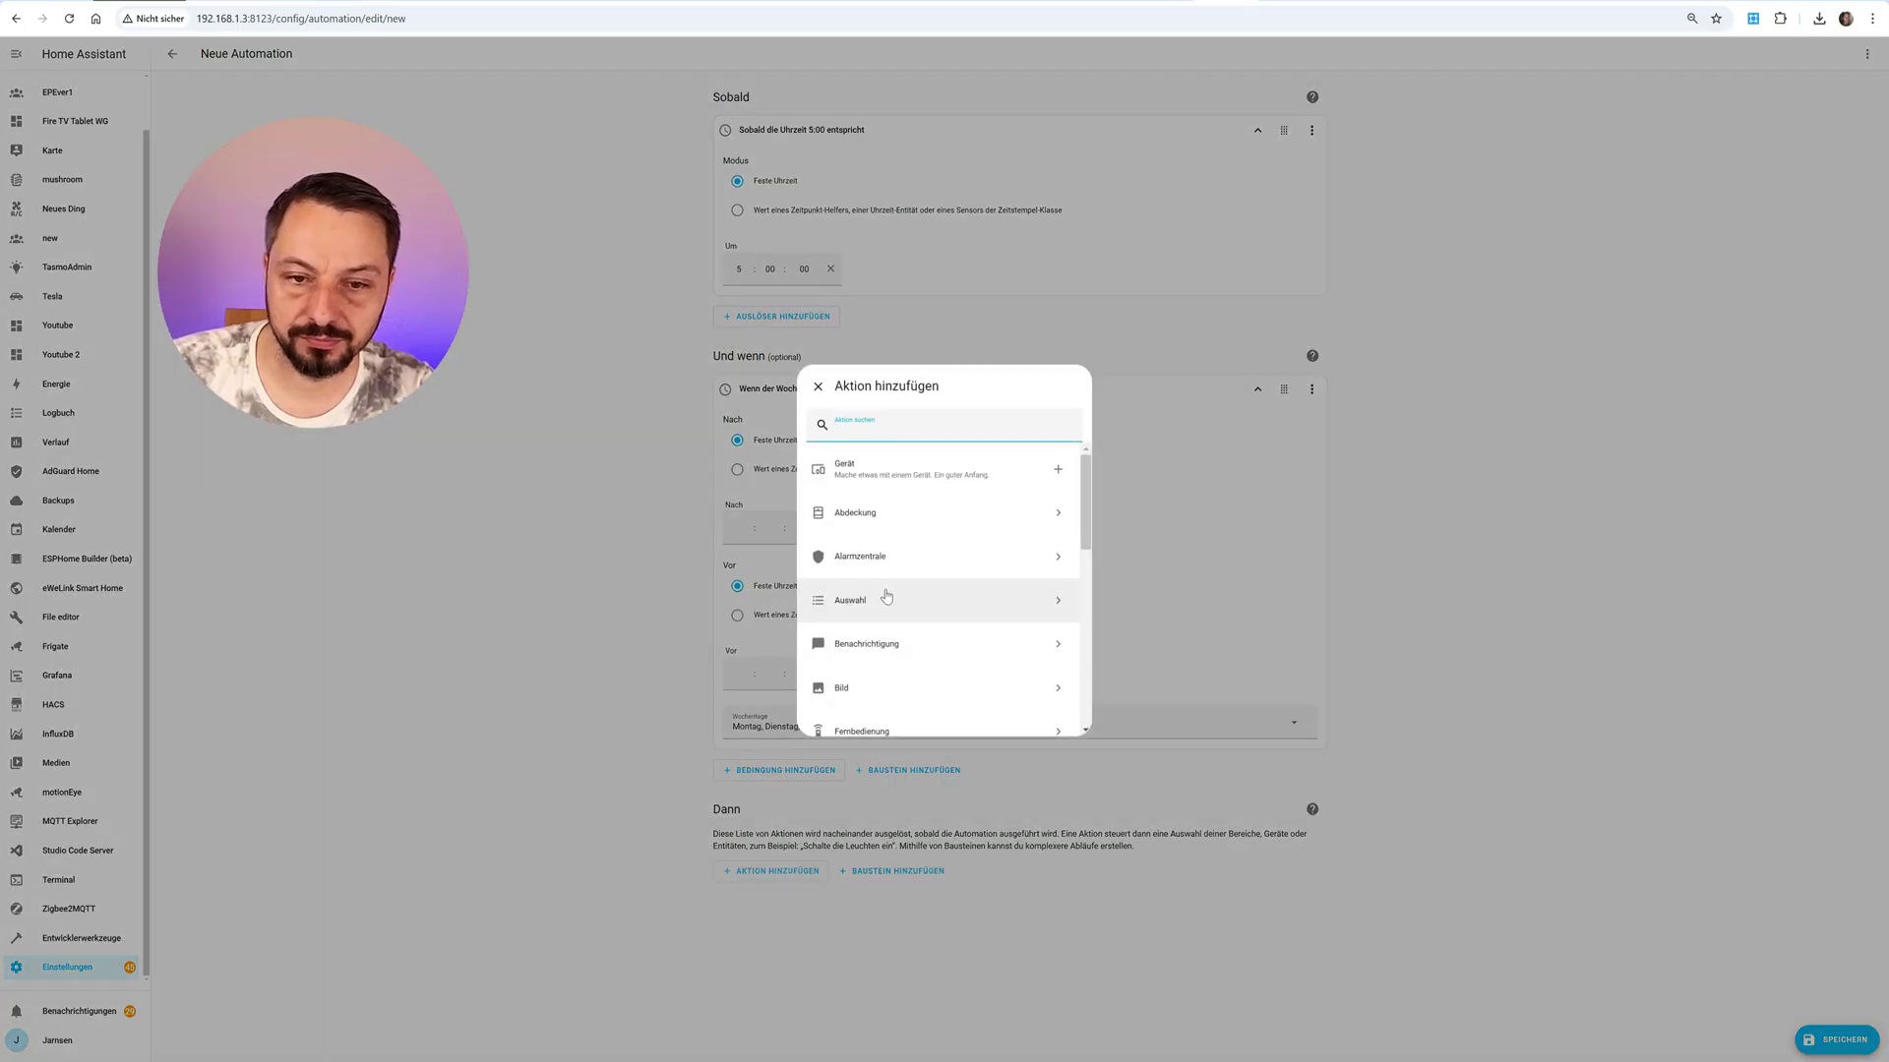
scroll(907, 613, "down", 3)
left_click(873, 649)
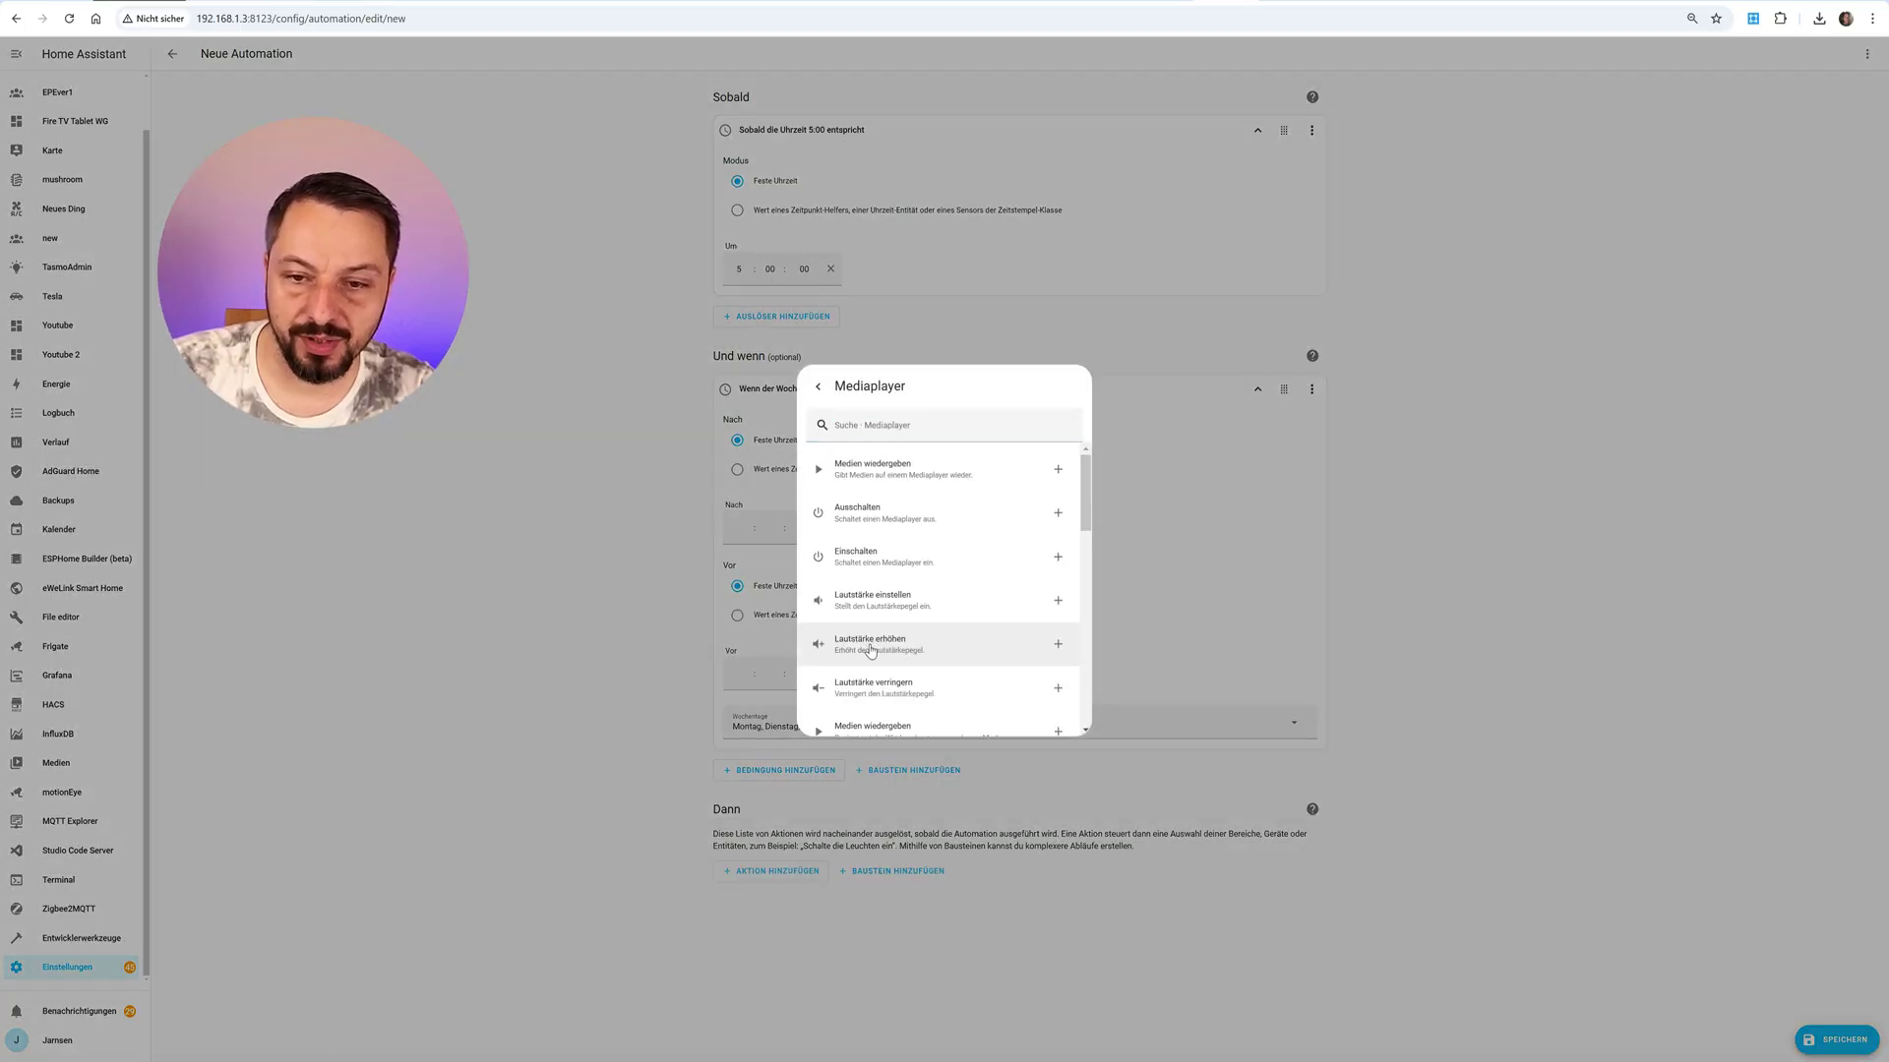
left_click(897, 470)
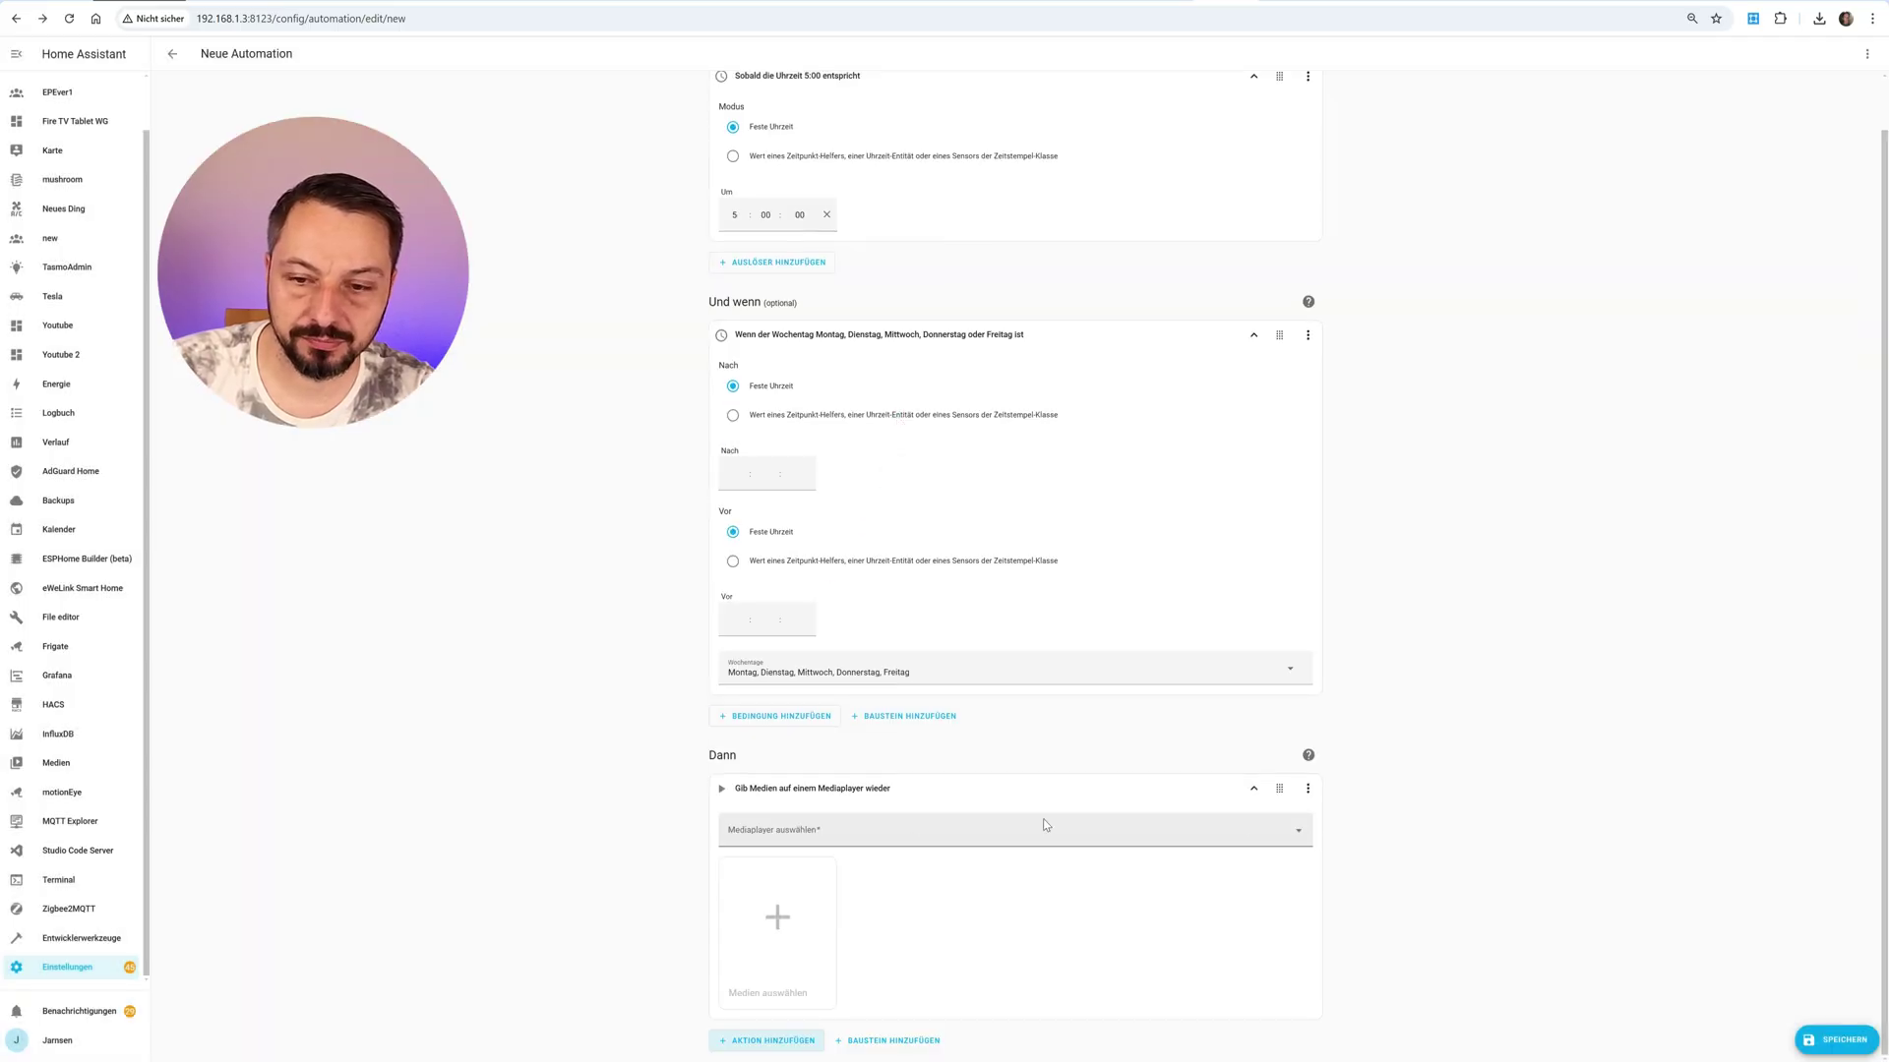
left_click(1299, 832)
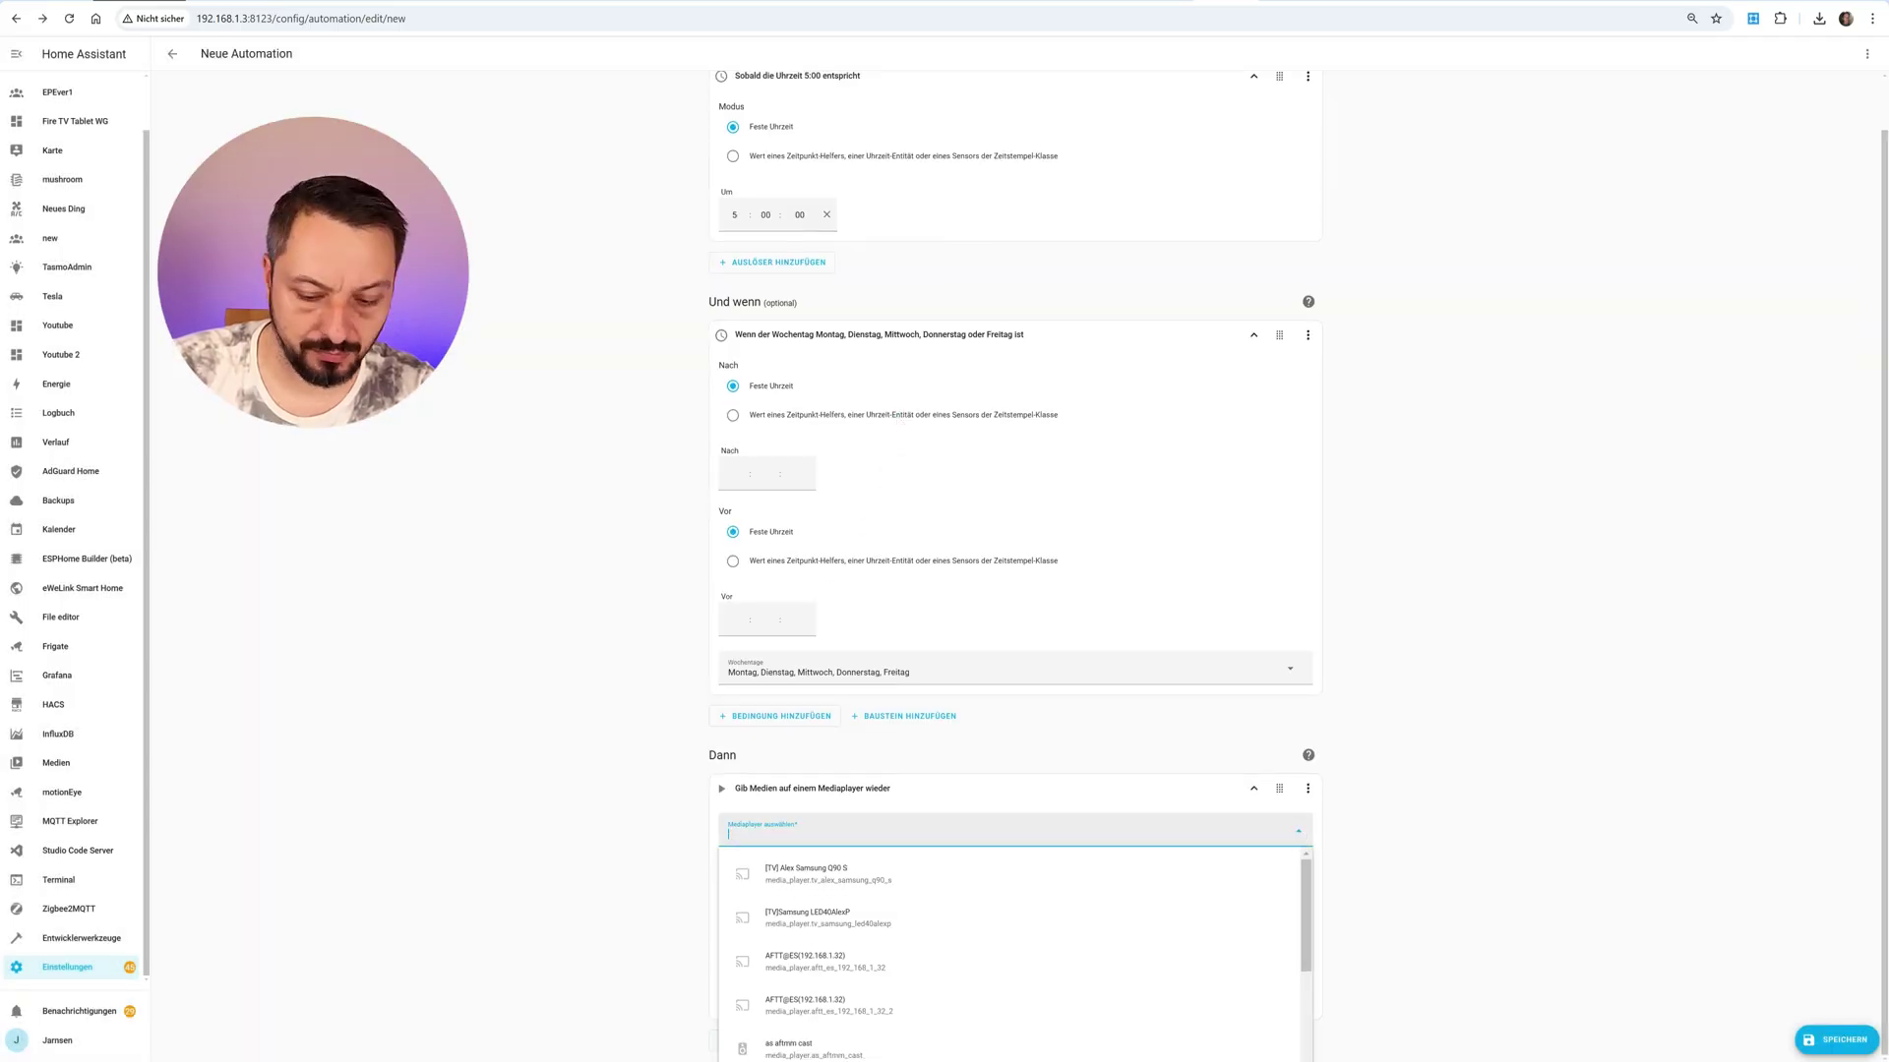
type("pl")
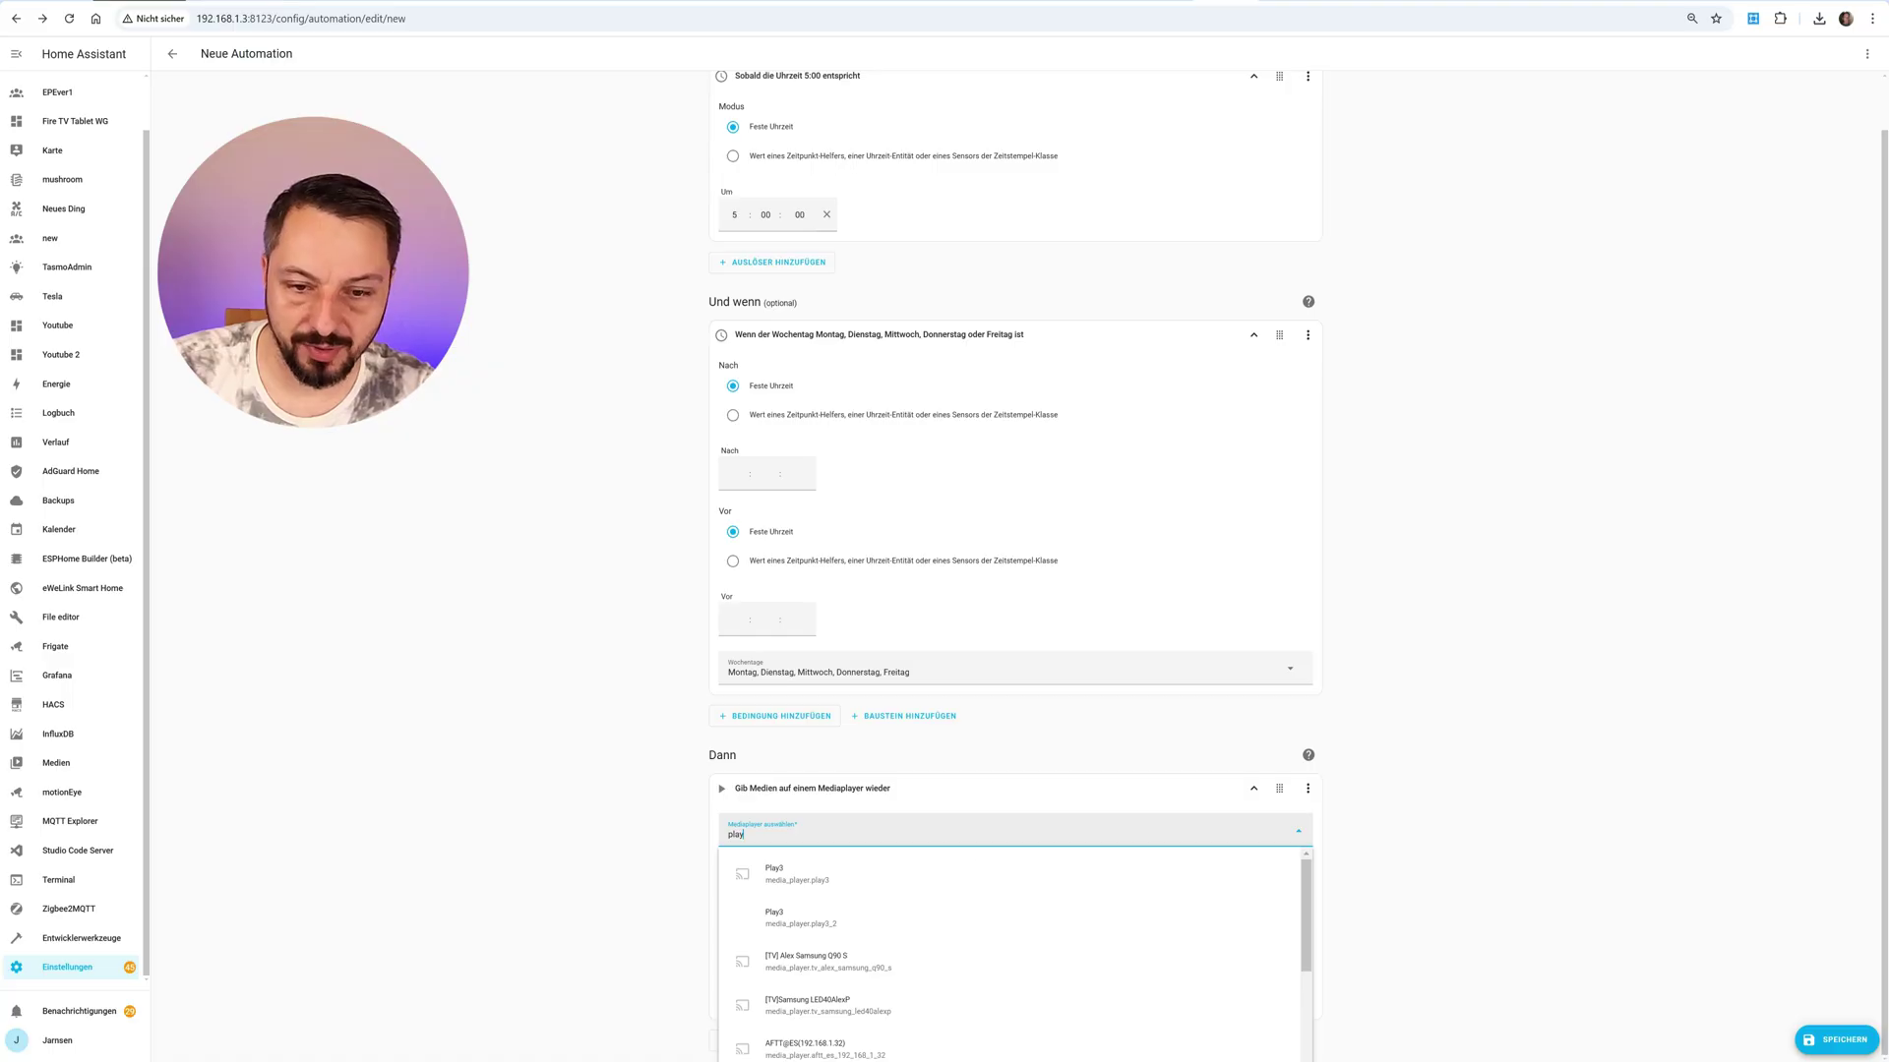
type("ay")
left_click(832, 918)
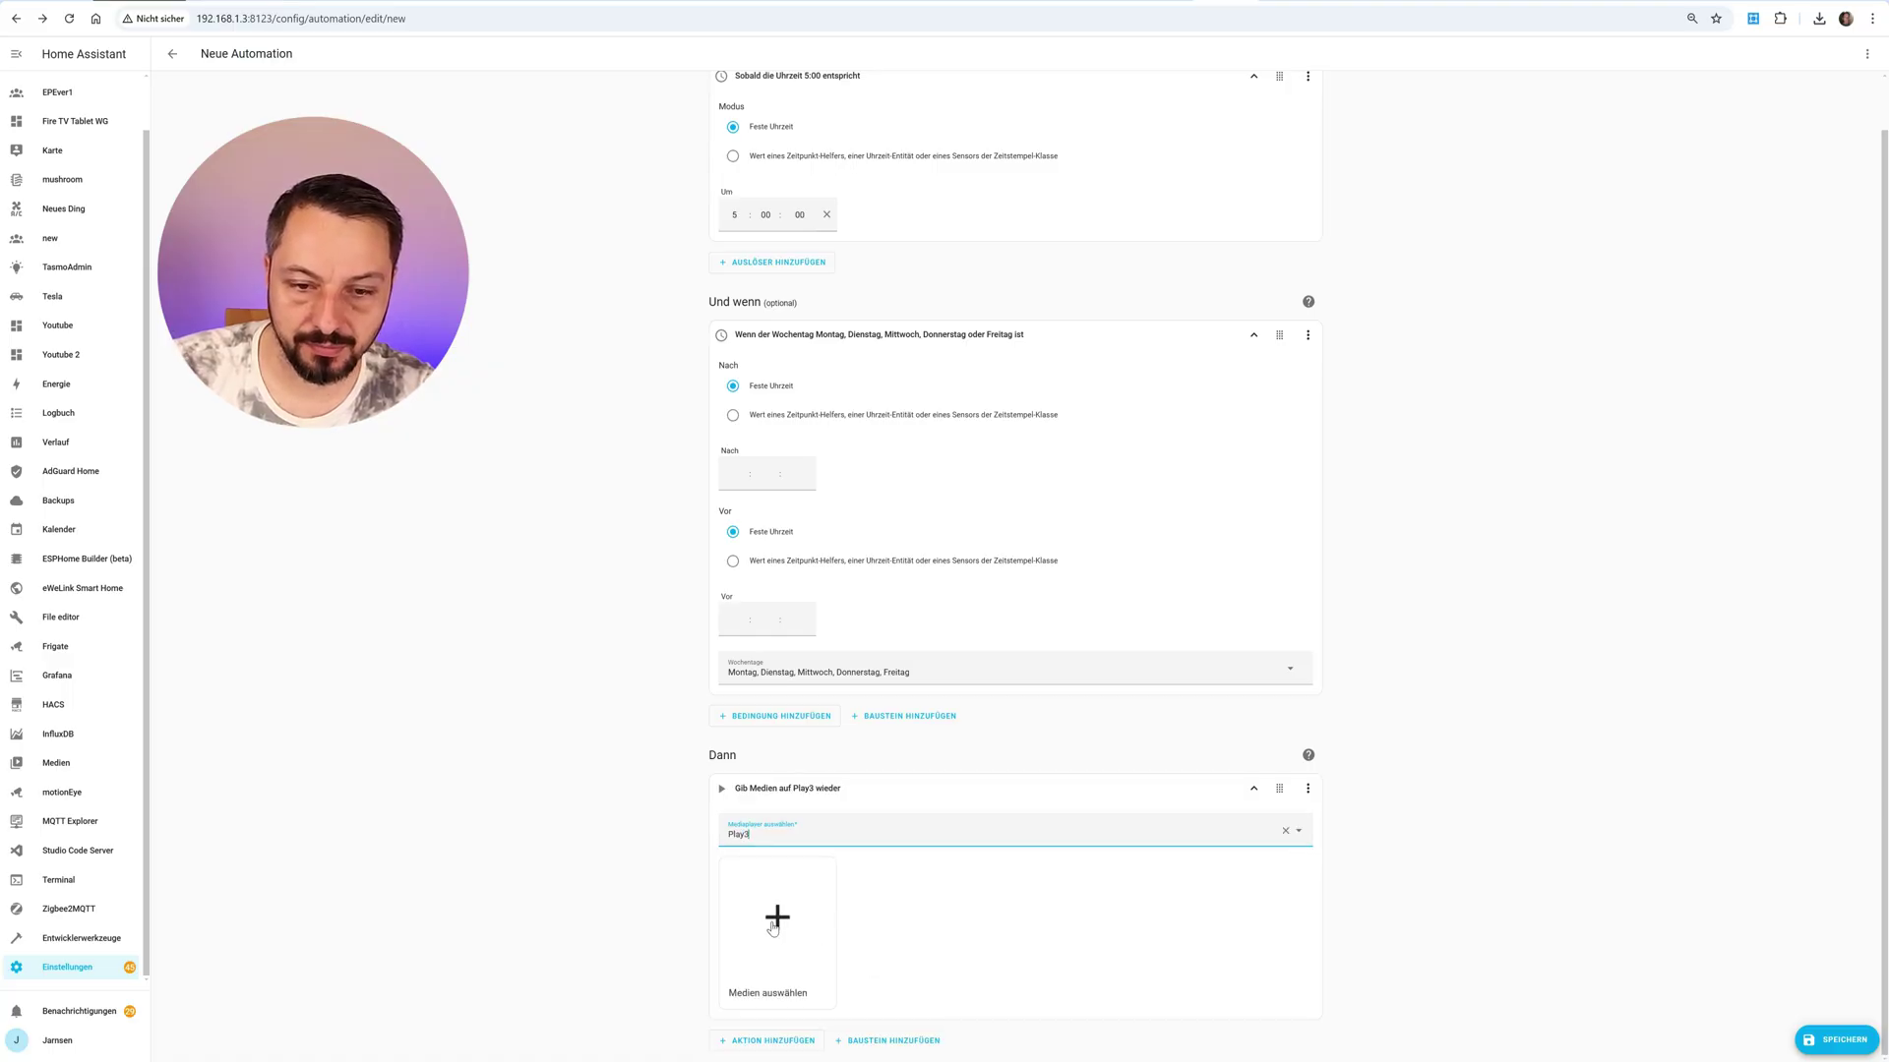
Choose the playlist "Böhse Onkelz Best Of" from the Sonos favorites as the action's media and run the action
left_click(774, 920)
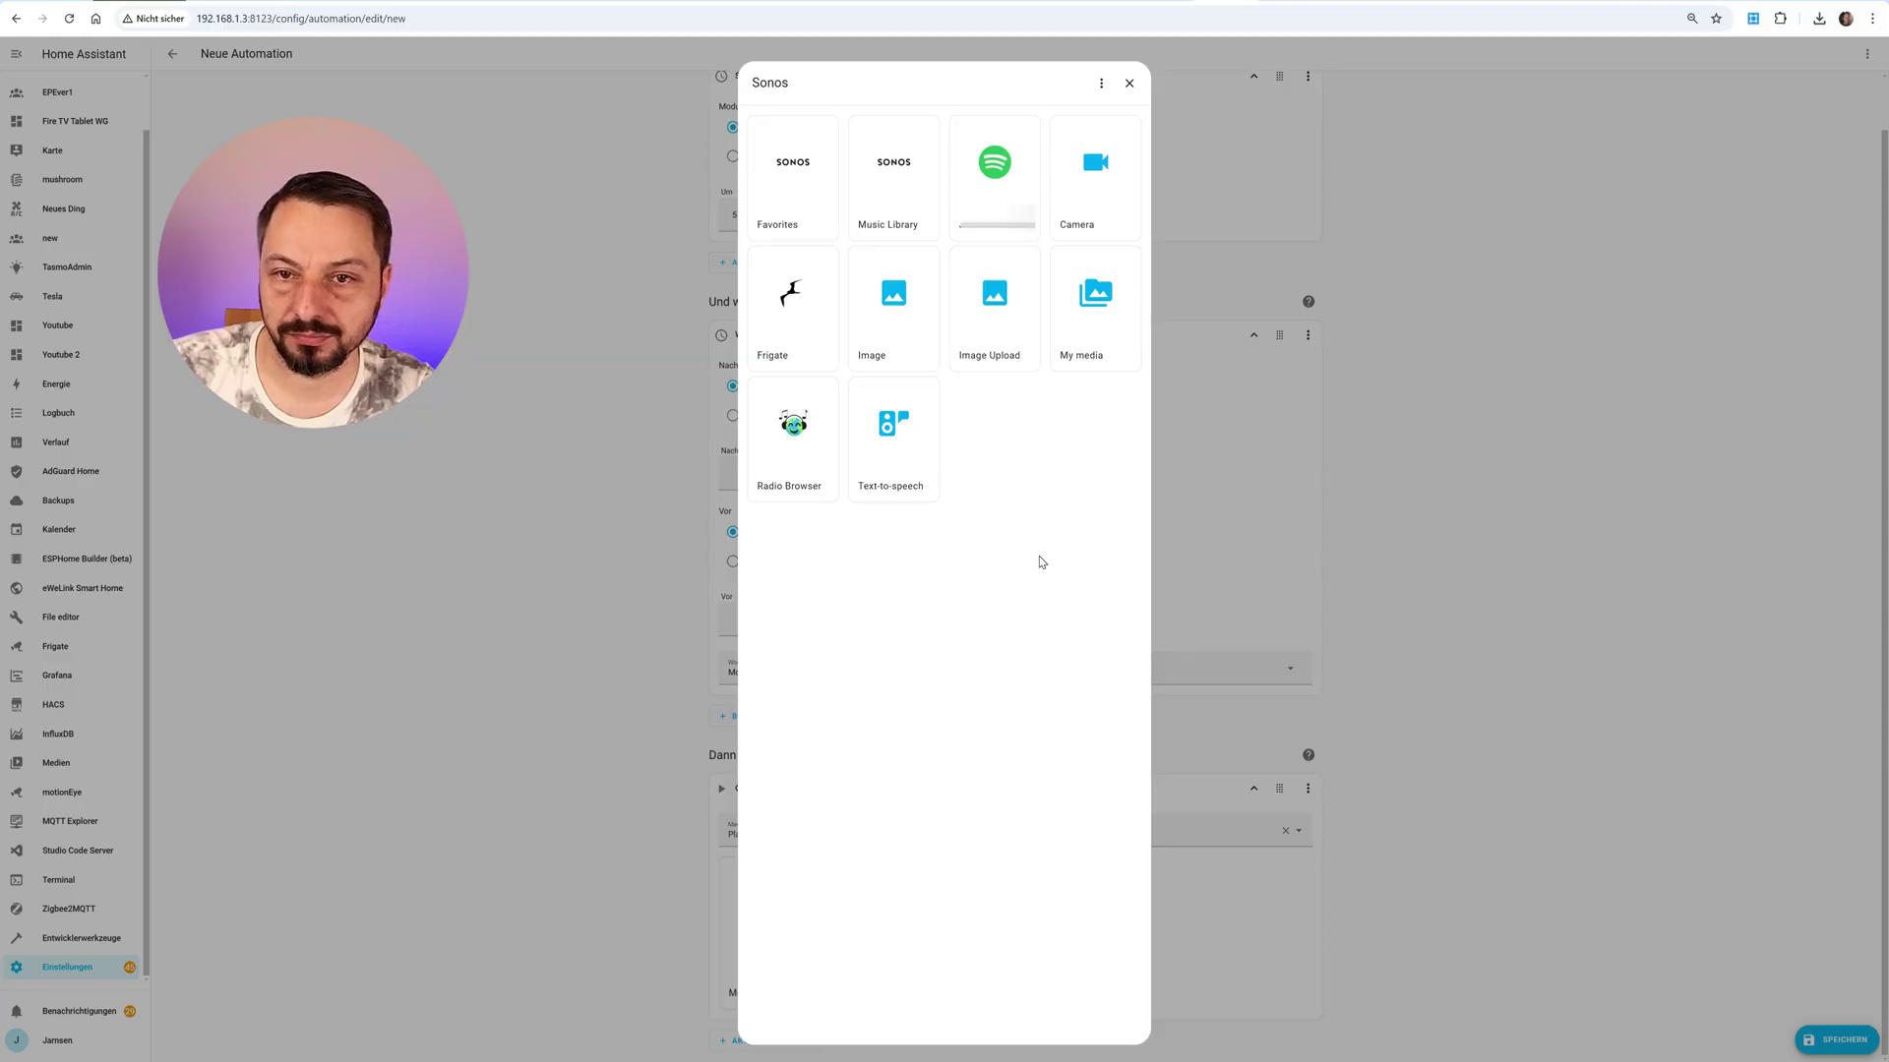
left_click(799, 177)
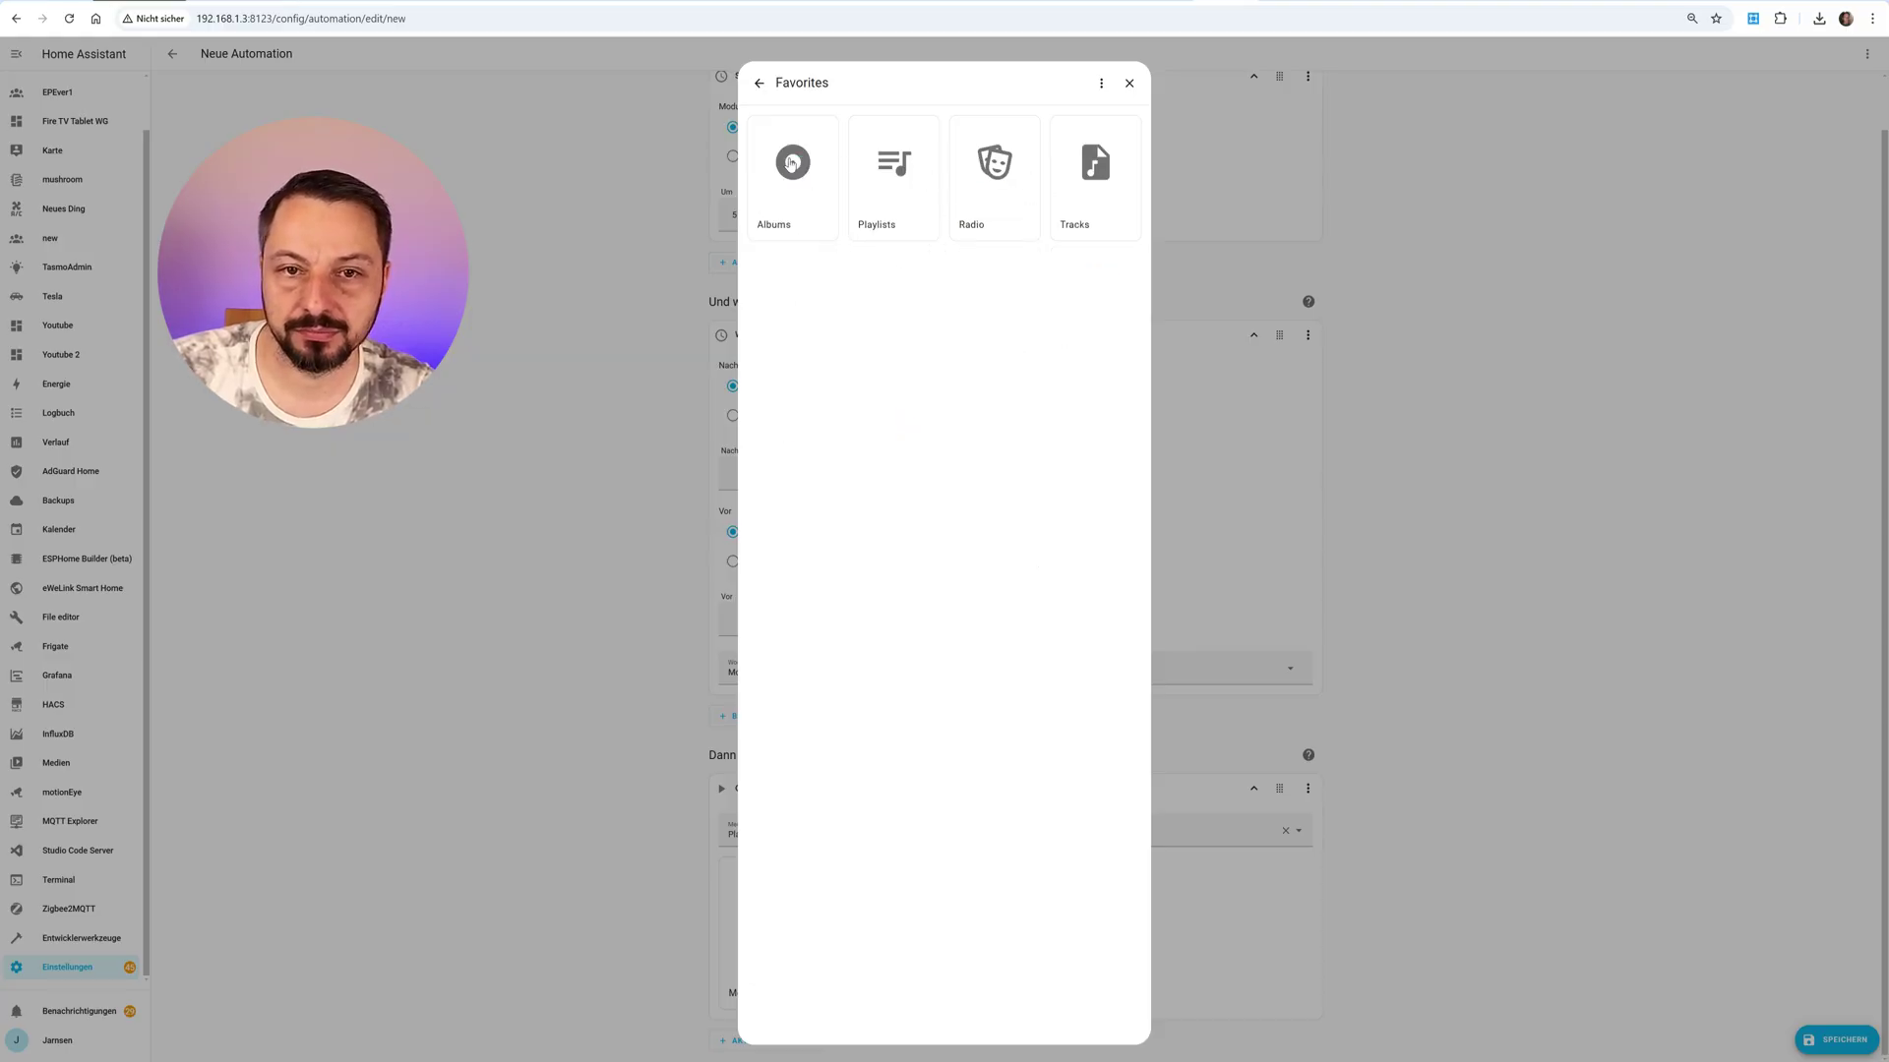
left_click(891, 176)
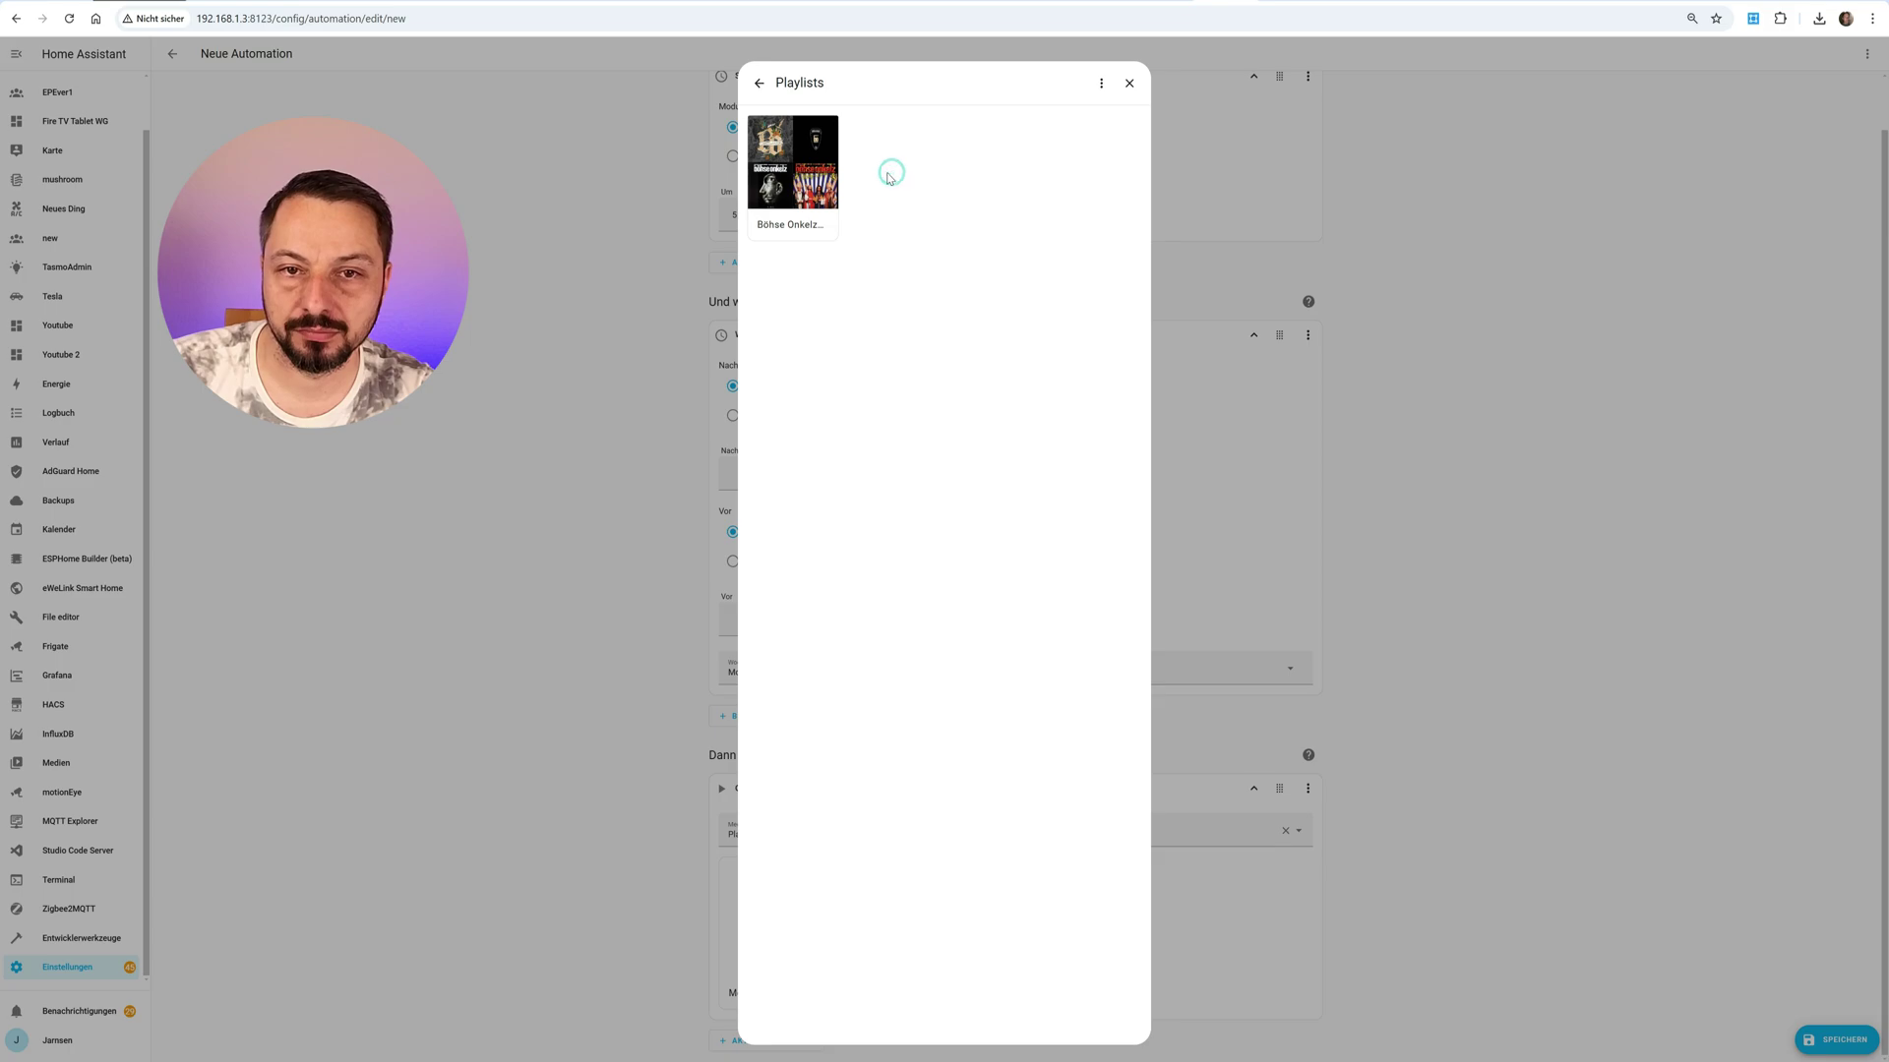
left_click(793, 163)
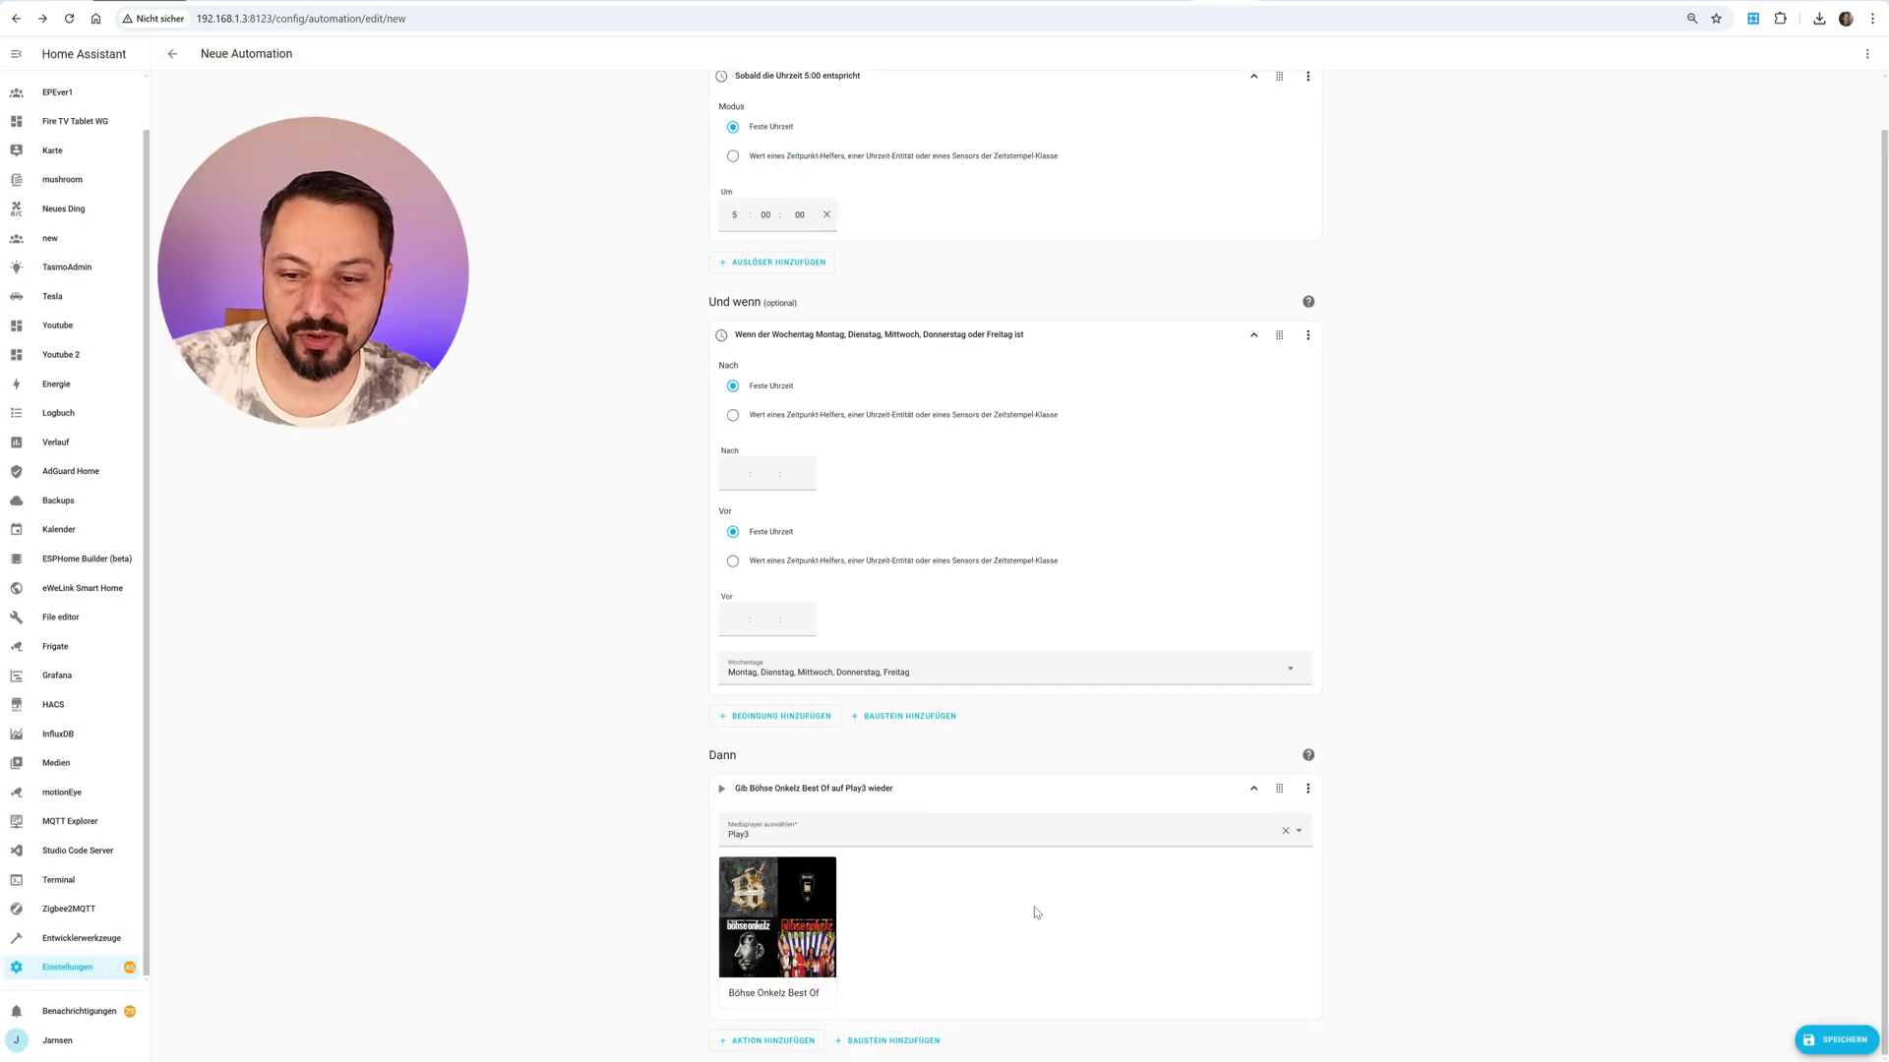
left_click(1308, 790)
left_click(1347, 496)
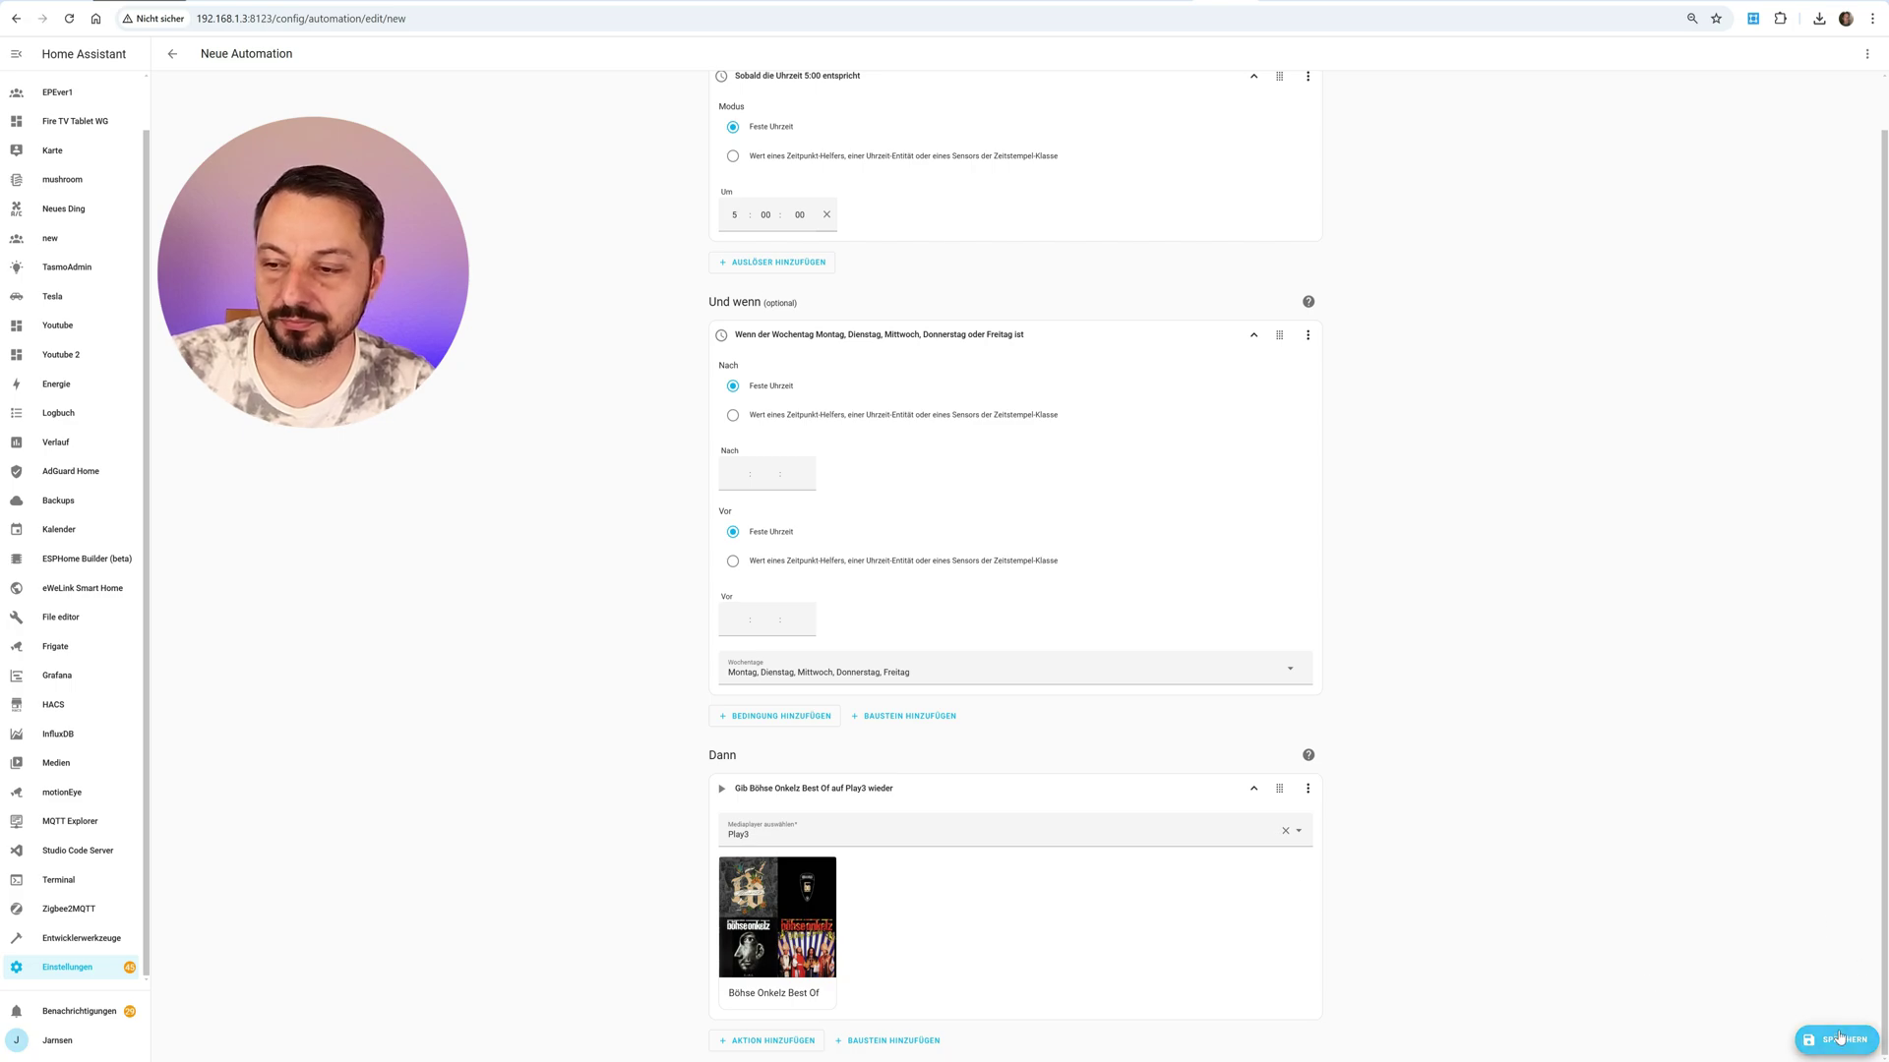
Save the automation under the name "Weckdiesnst"
left_click(1838, 1037)
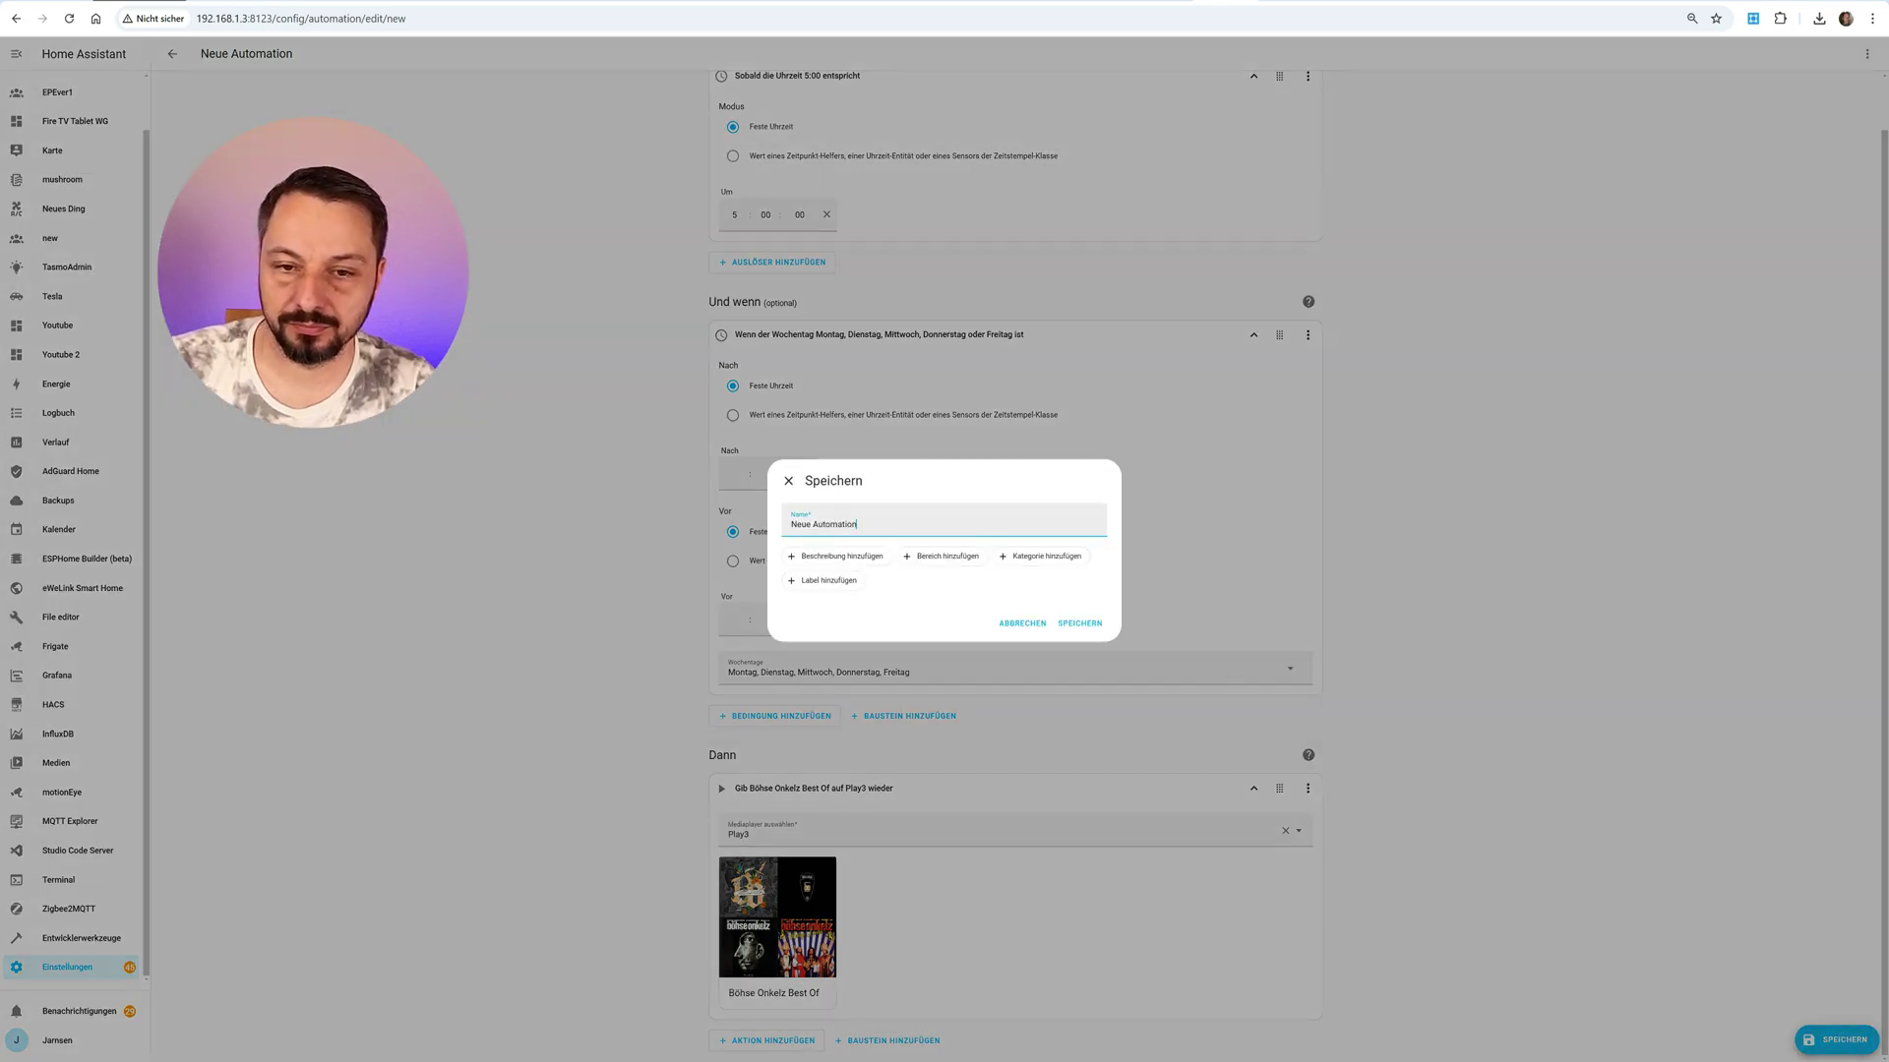
left_click_drag(856, 524, 752, 530)
type("Weckdie")
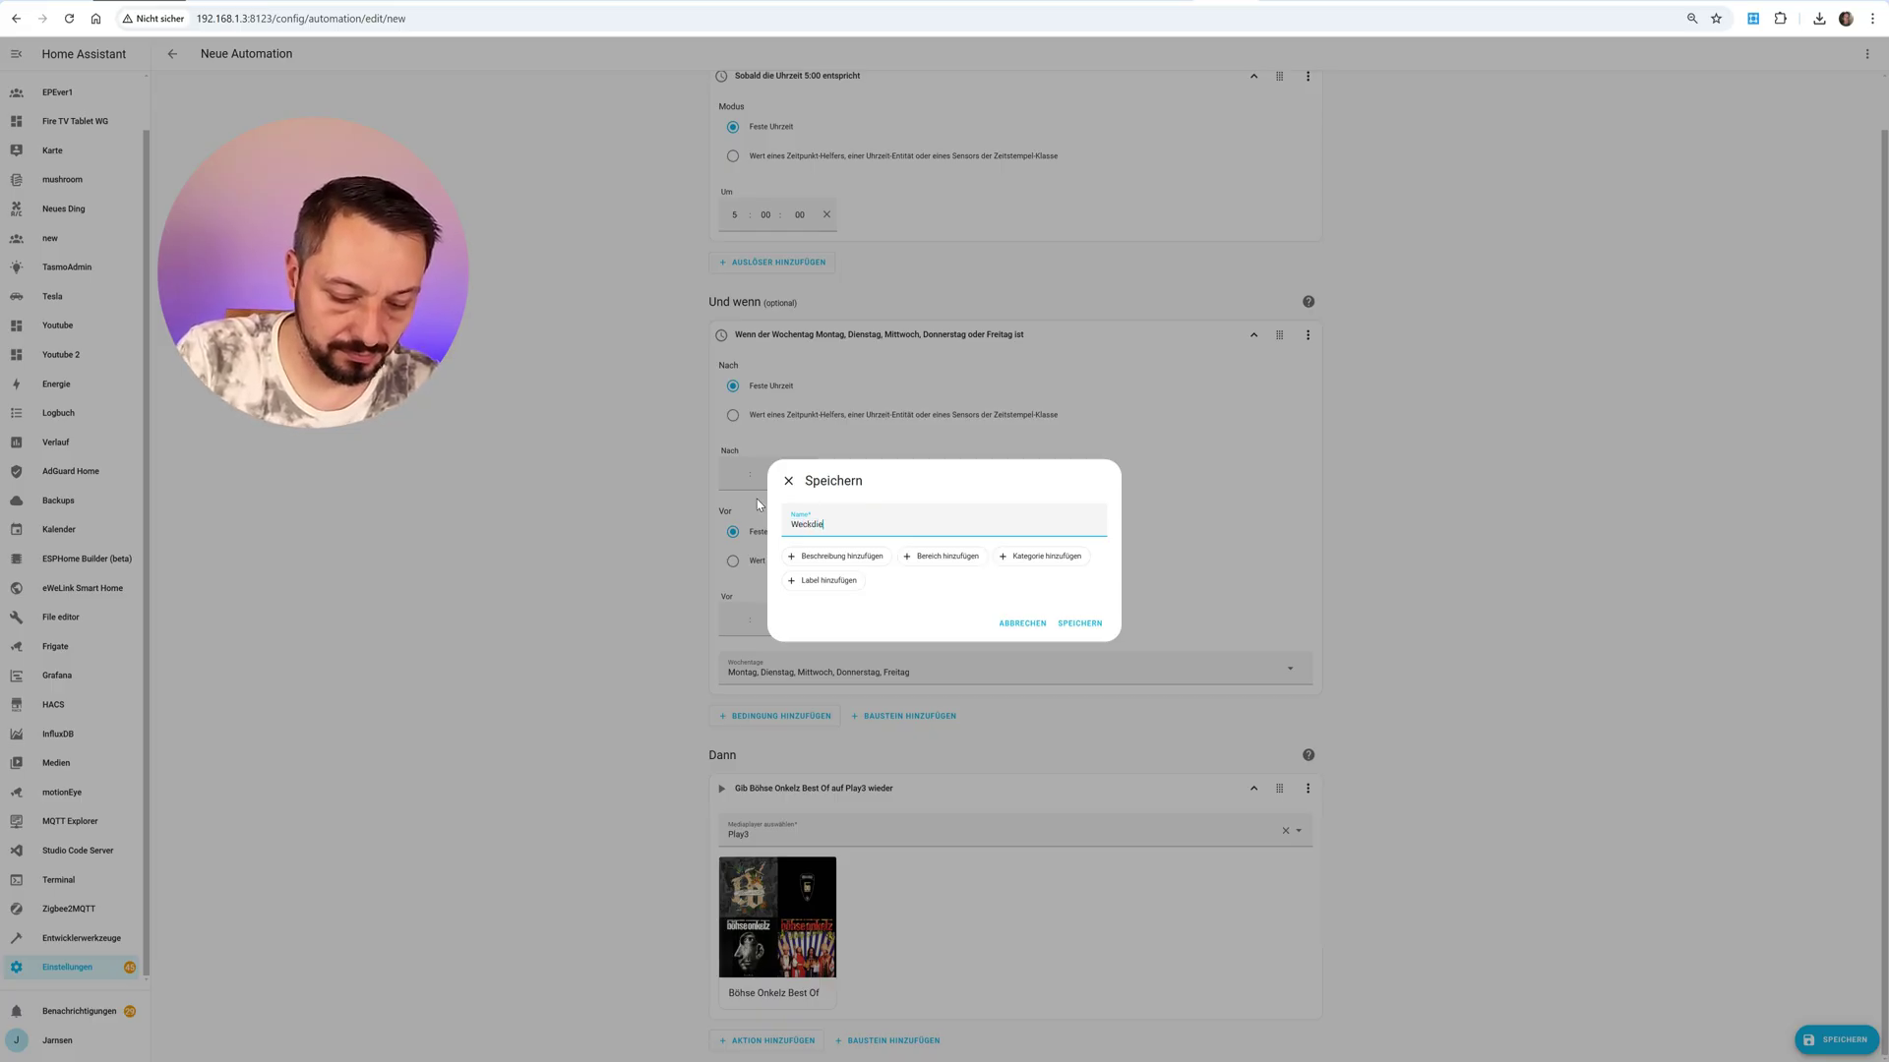
type("snst")
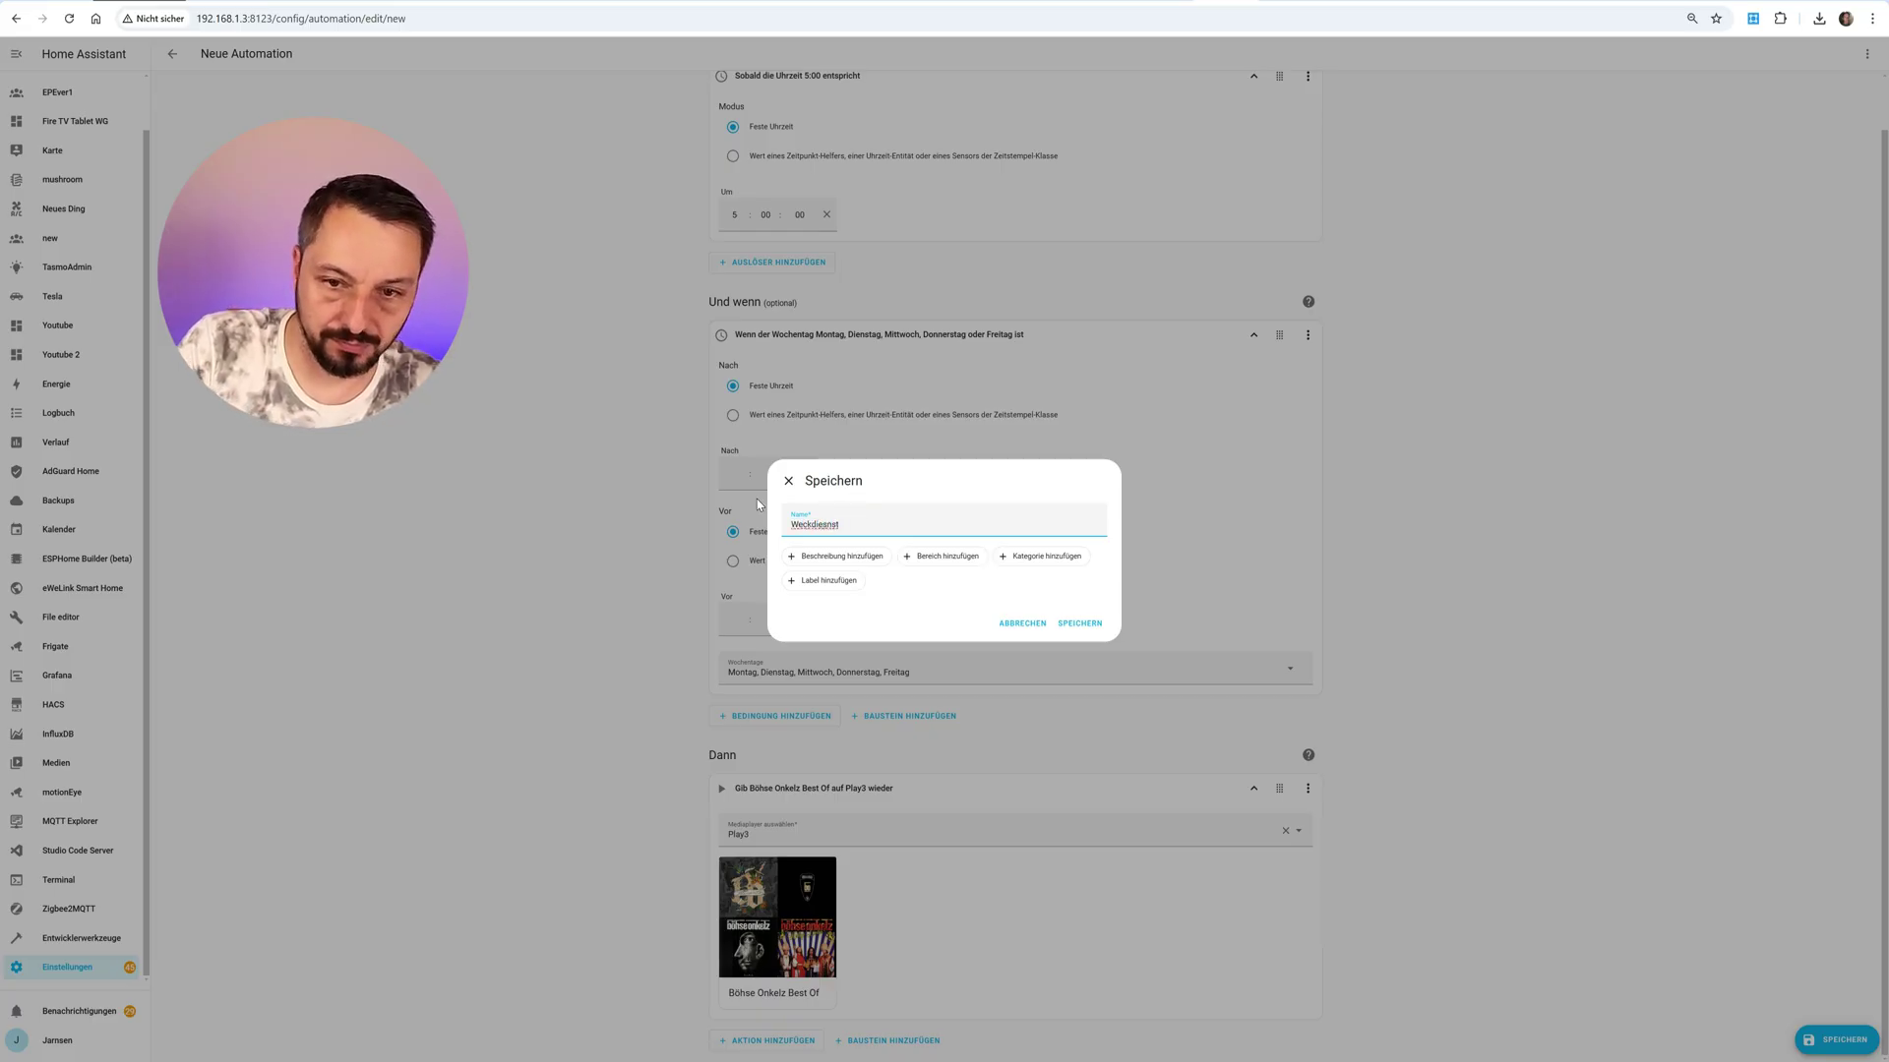
left_click(1079, 623)
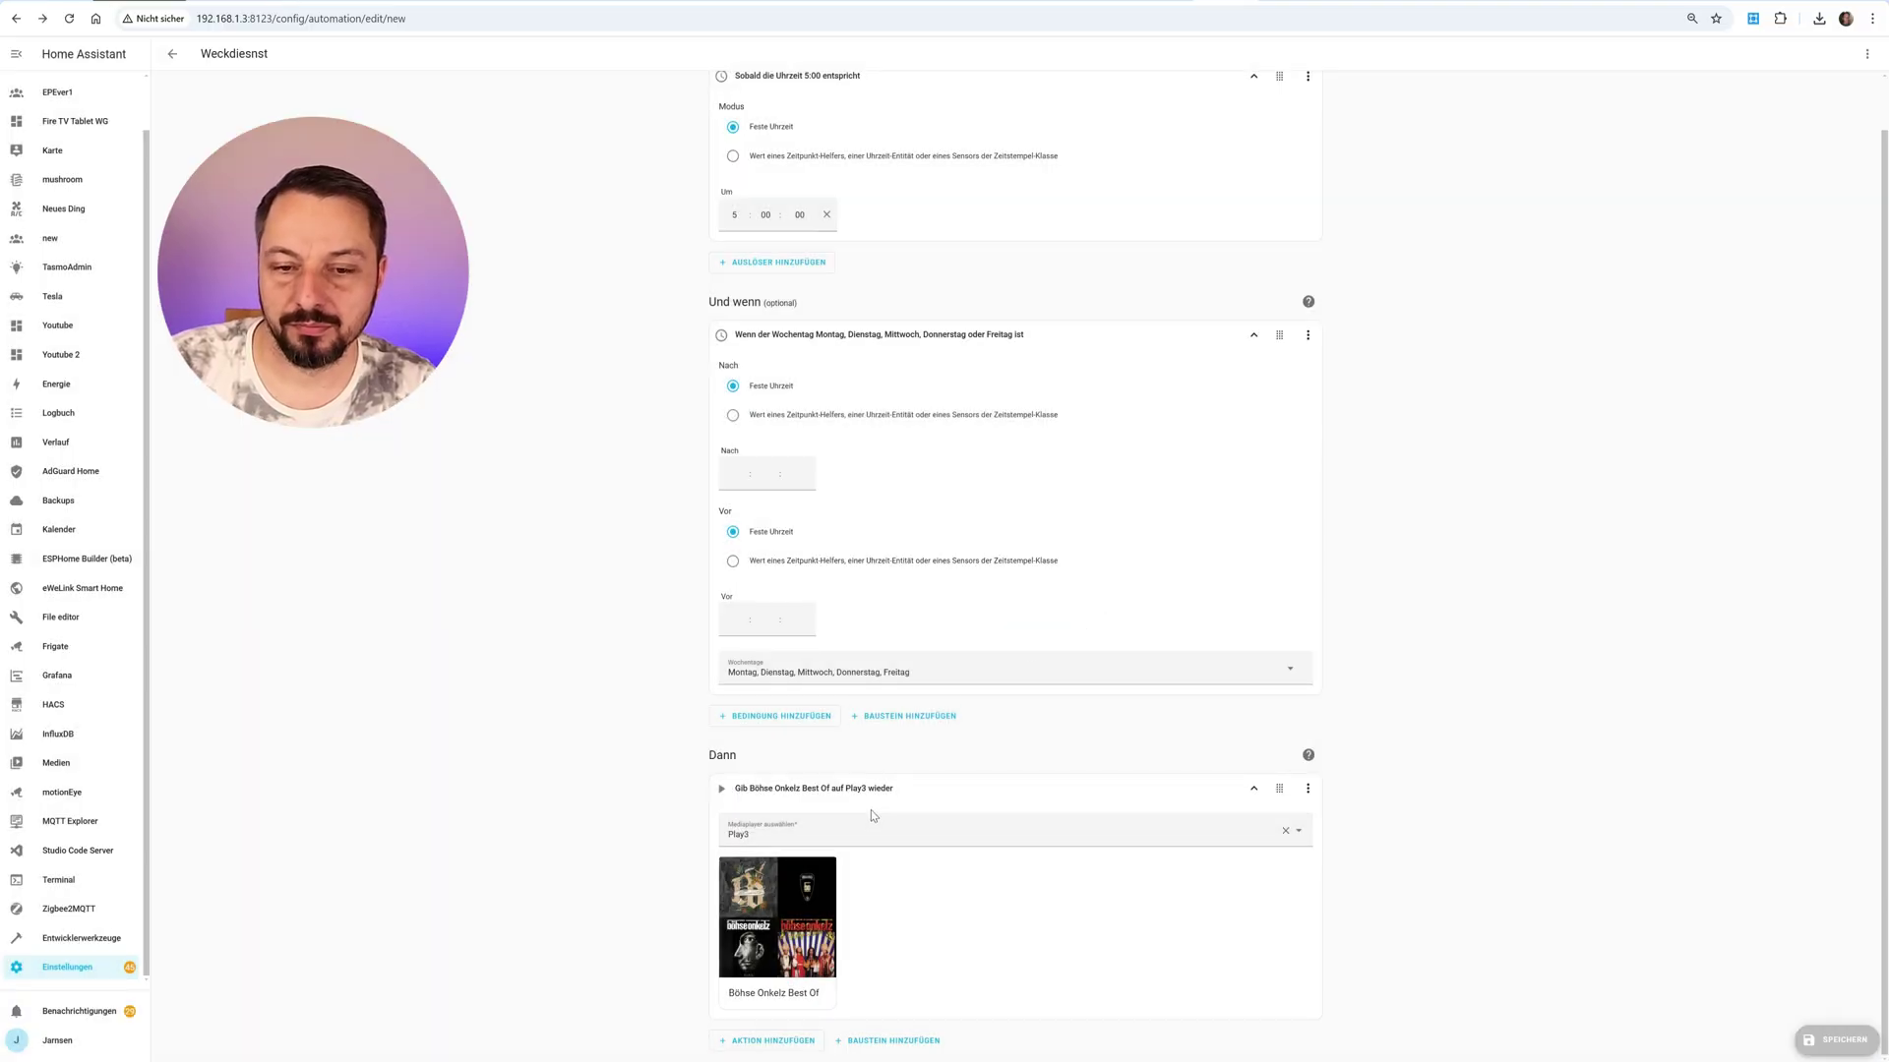
key("ctrl+s")
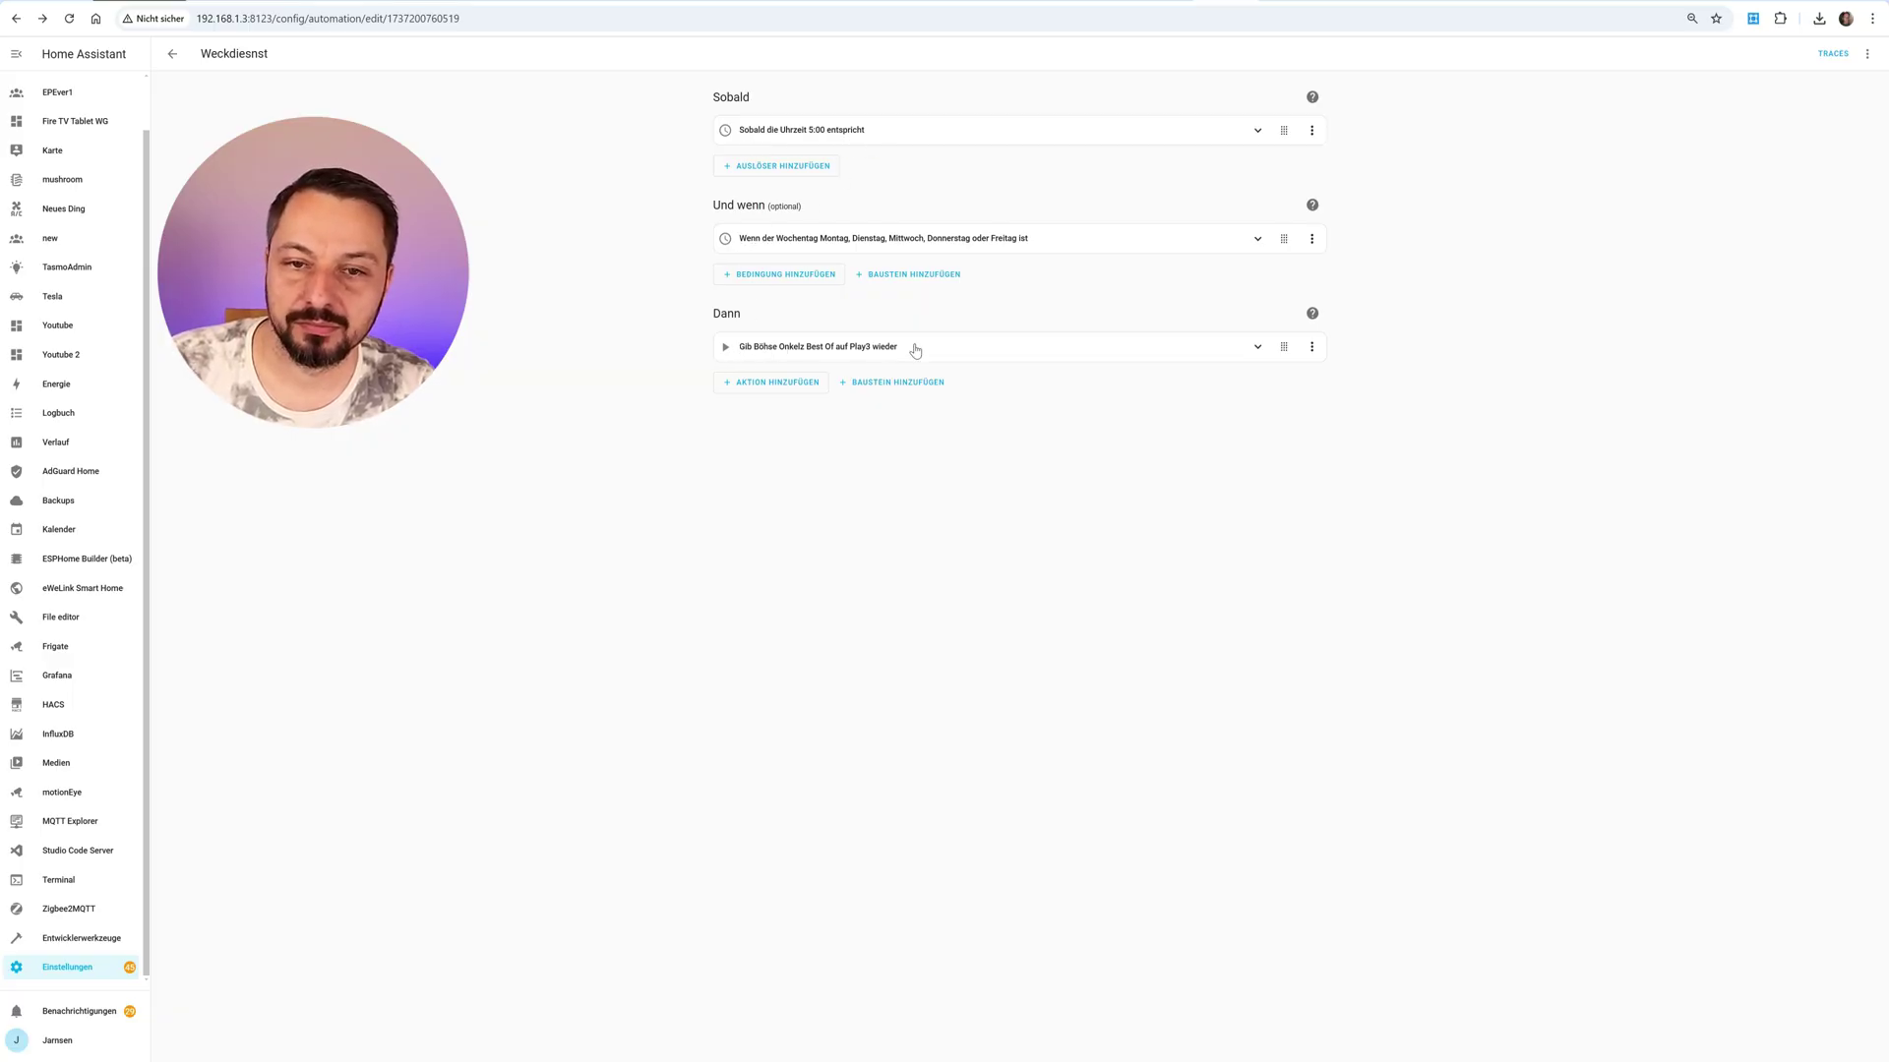
Expand the automation's media playback action for Play3
left_click(1257, 346)
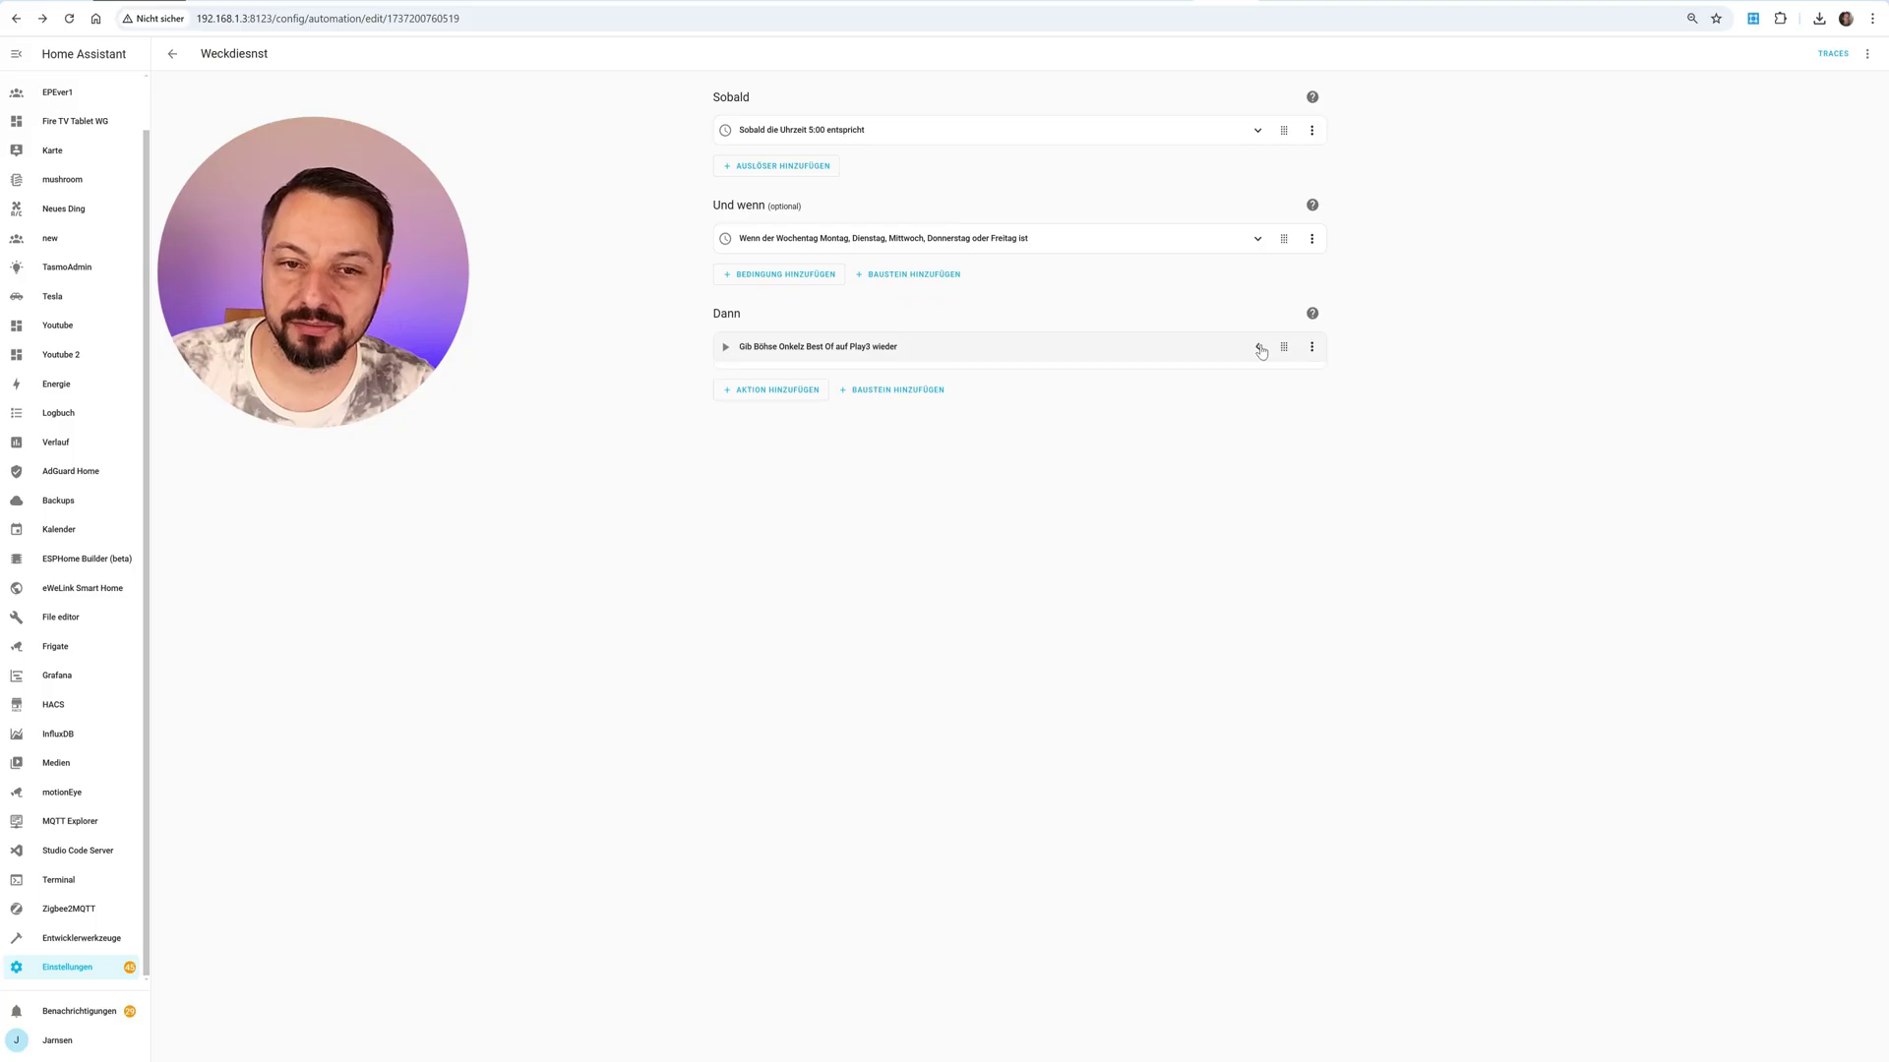